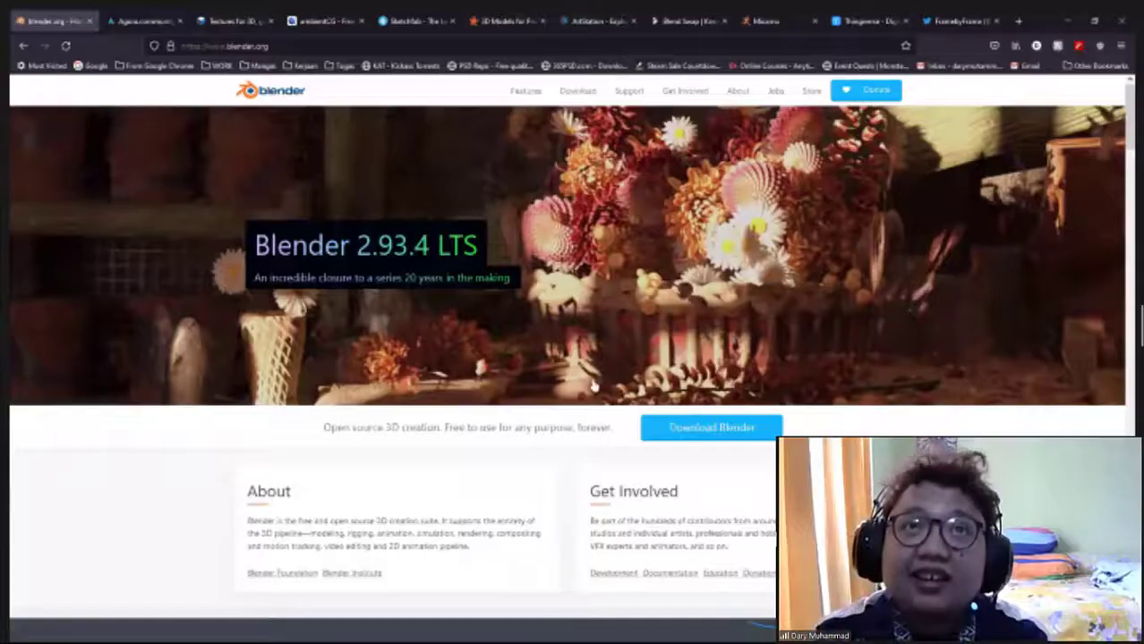
# Open a new Firefox tab and search Google for 'gravity falls'
pyautogui.click(1020, 20)
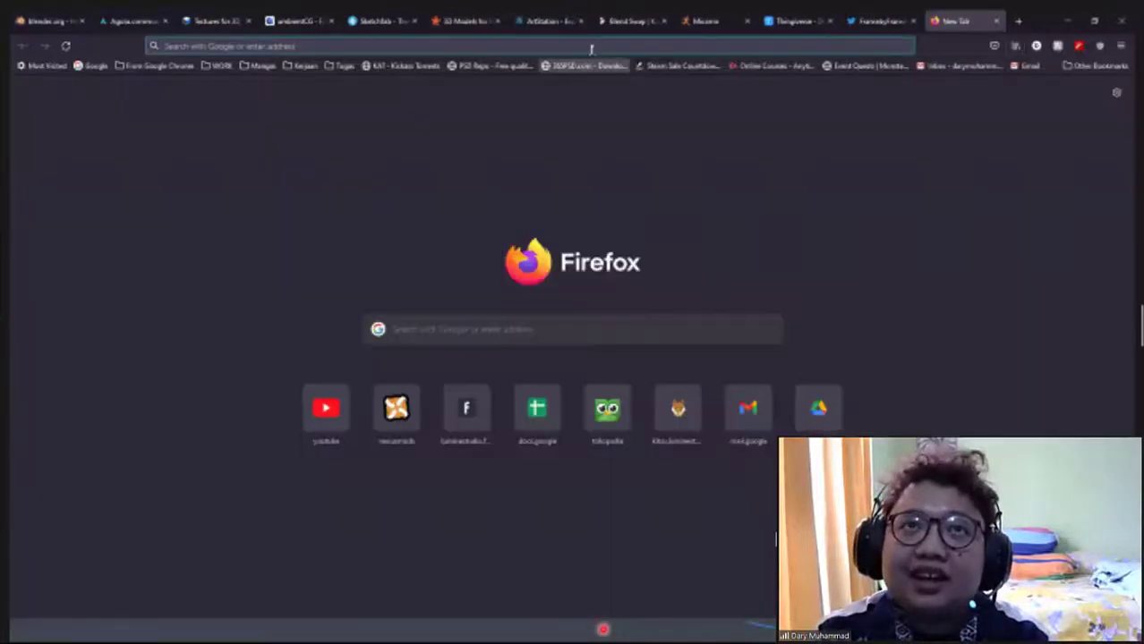
pyautogui.click(591, 49)
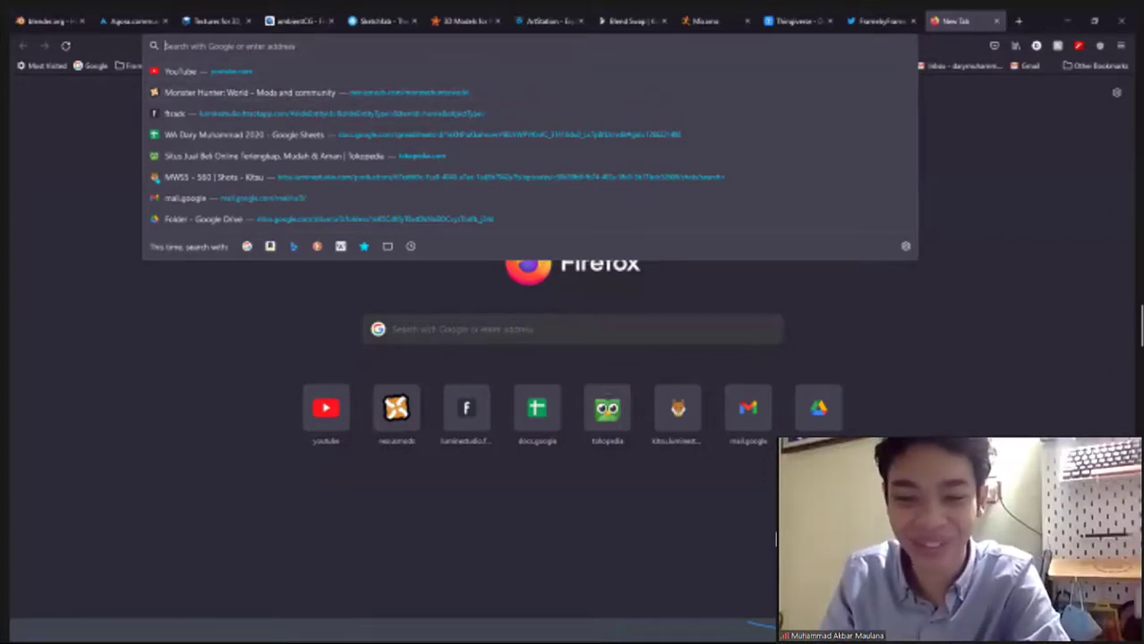
pyautogui.press('Escape')
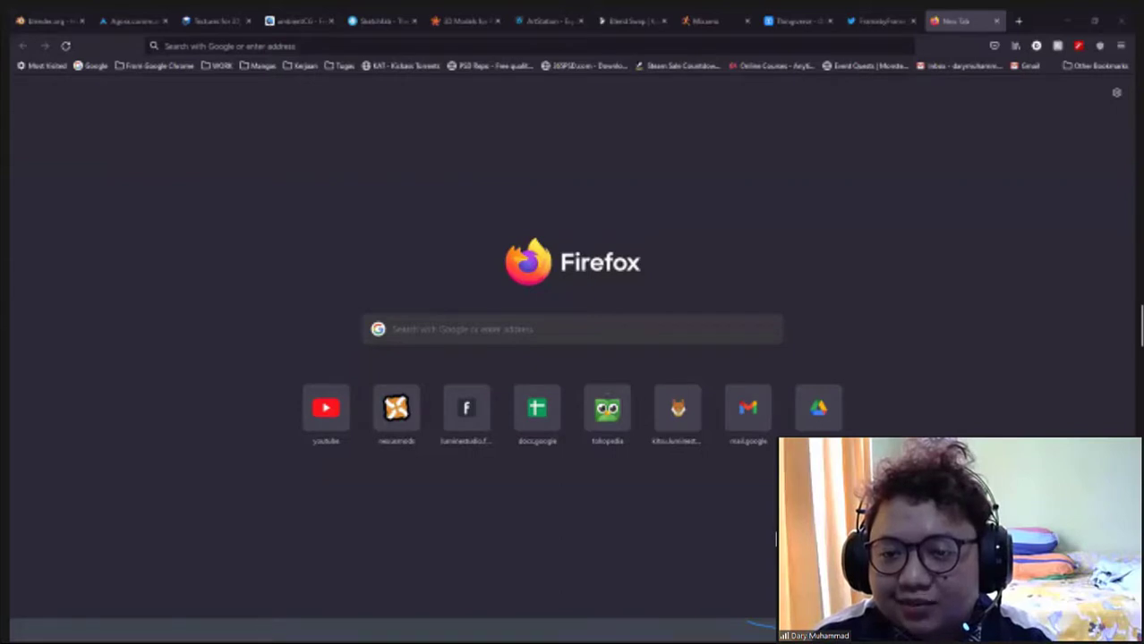
pyautogui.click(327, 45)
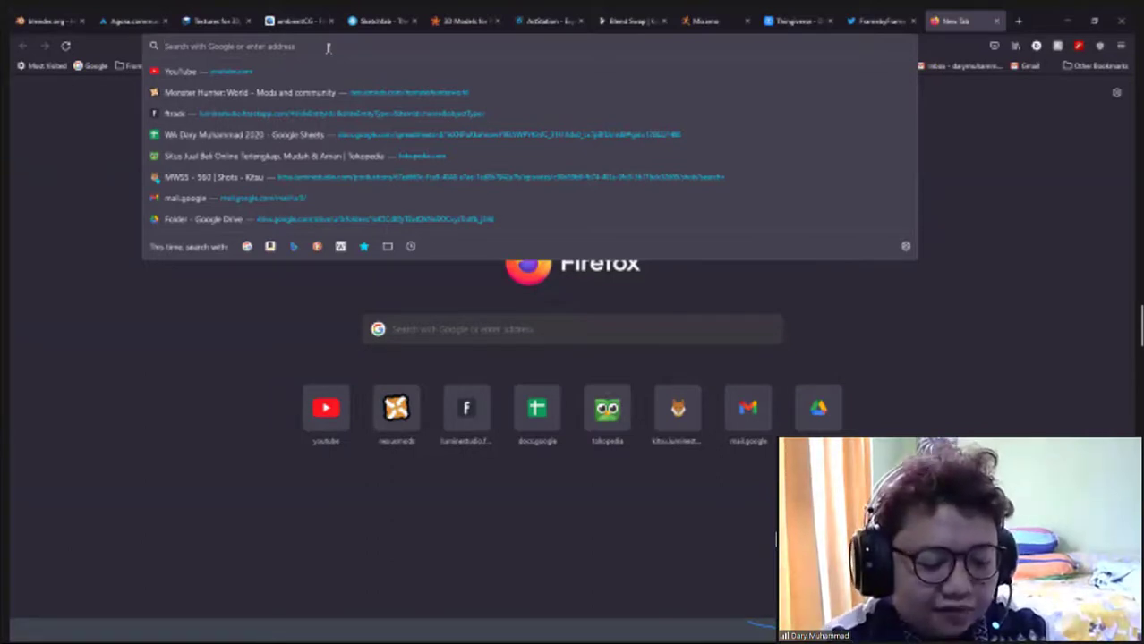
pyautogui.write('gravity fal')
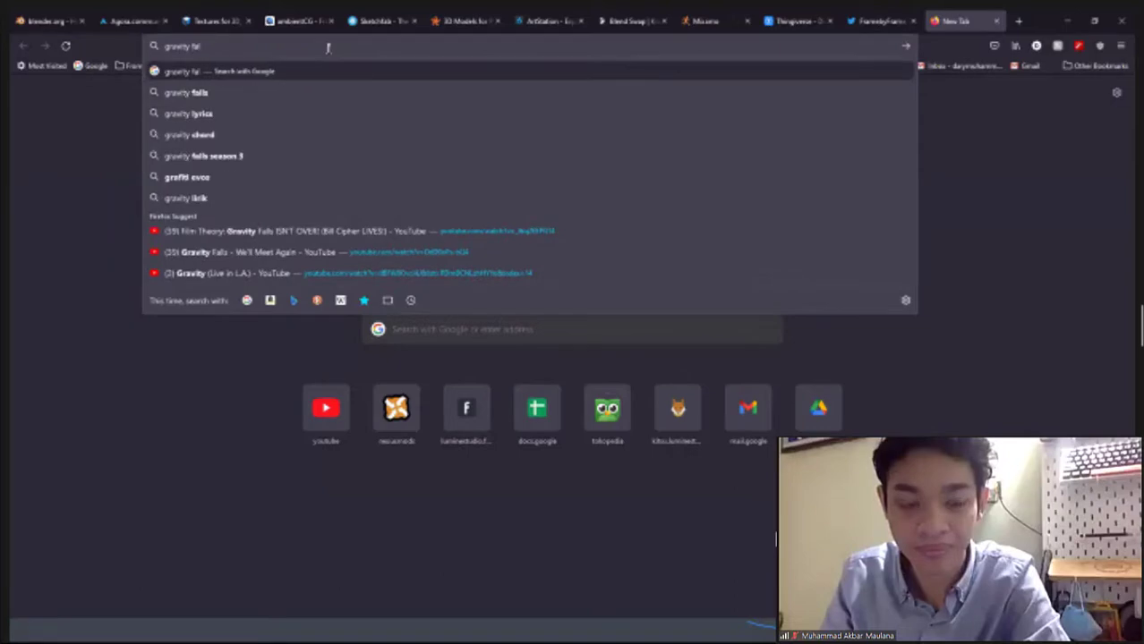
pyautogui.write('s')
pyautogui.press('Return')
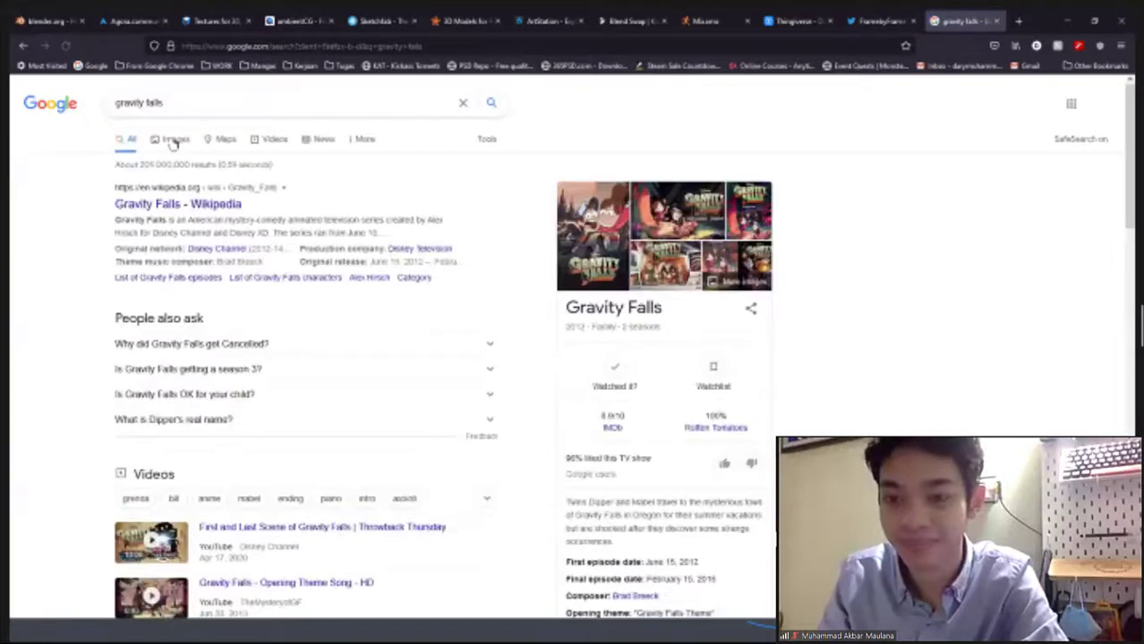
# Switch to image results and preview the Pines family and Disney Gravity Falls (Shorts) images
pyautogui.click(173, 141)
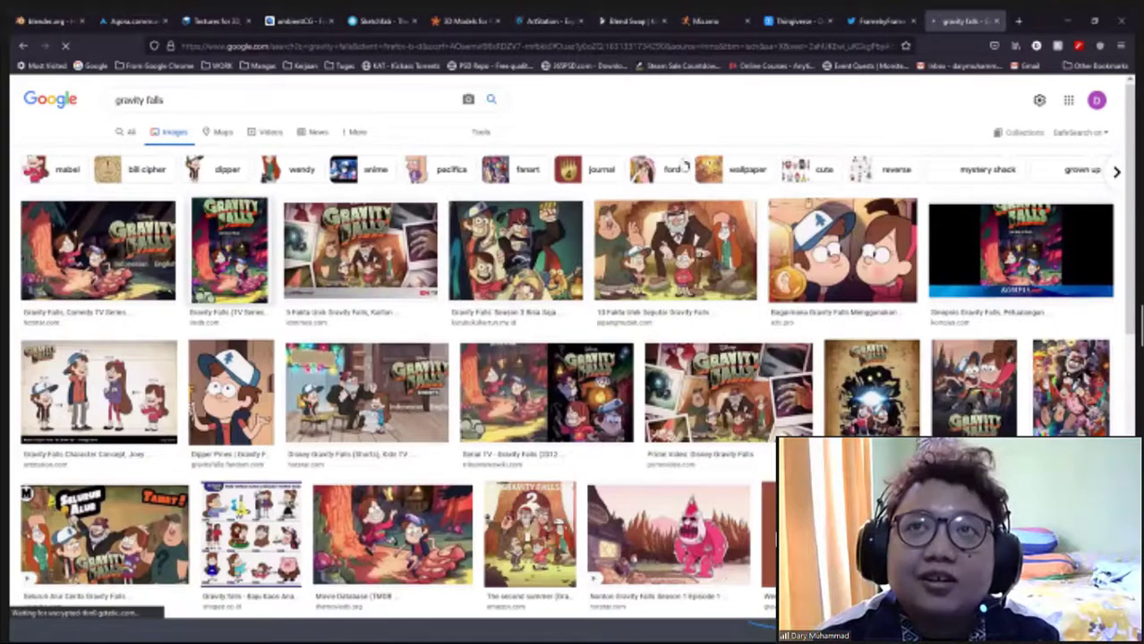
pyautogui.click(99, 251)
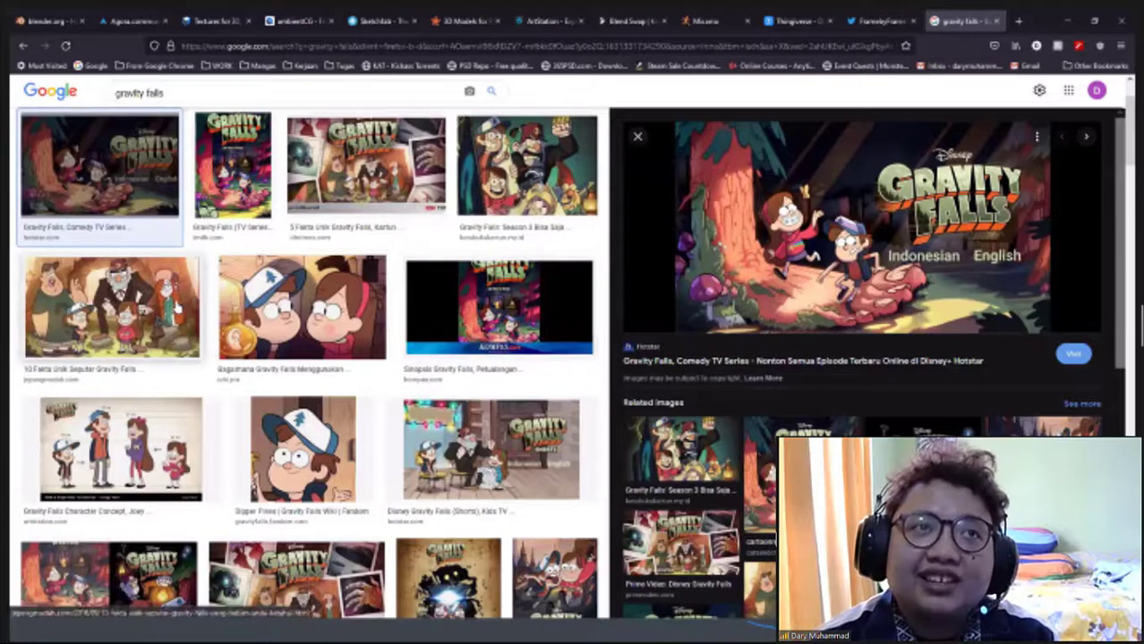
pyautogui.click(192, 314)
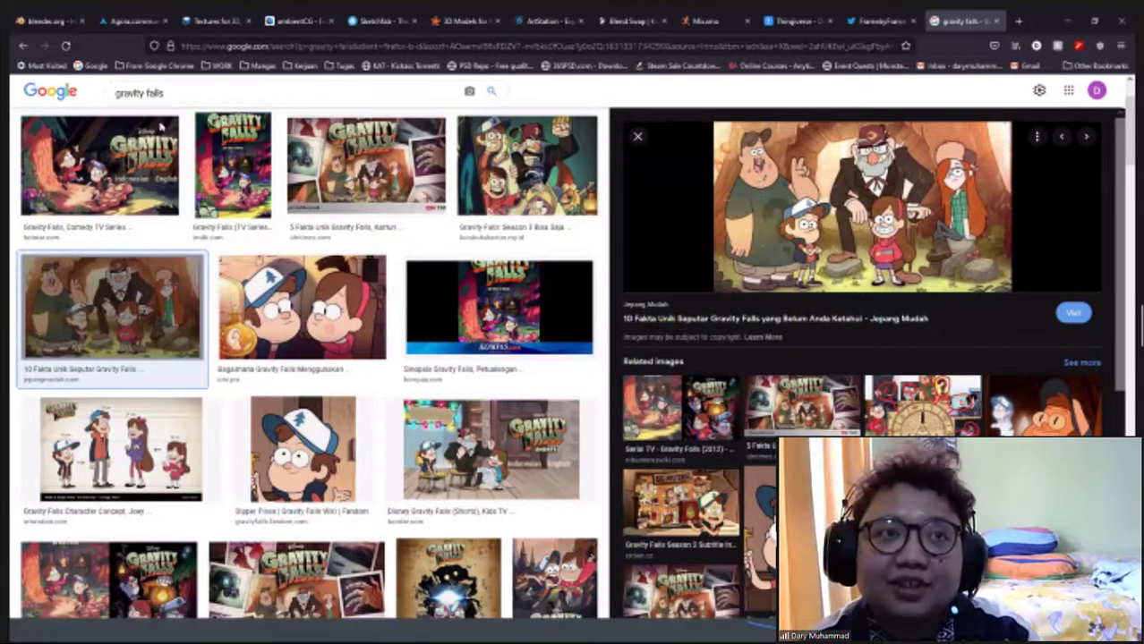
pyautogui.scroll(2, 441, 310)
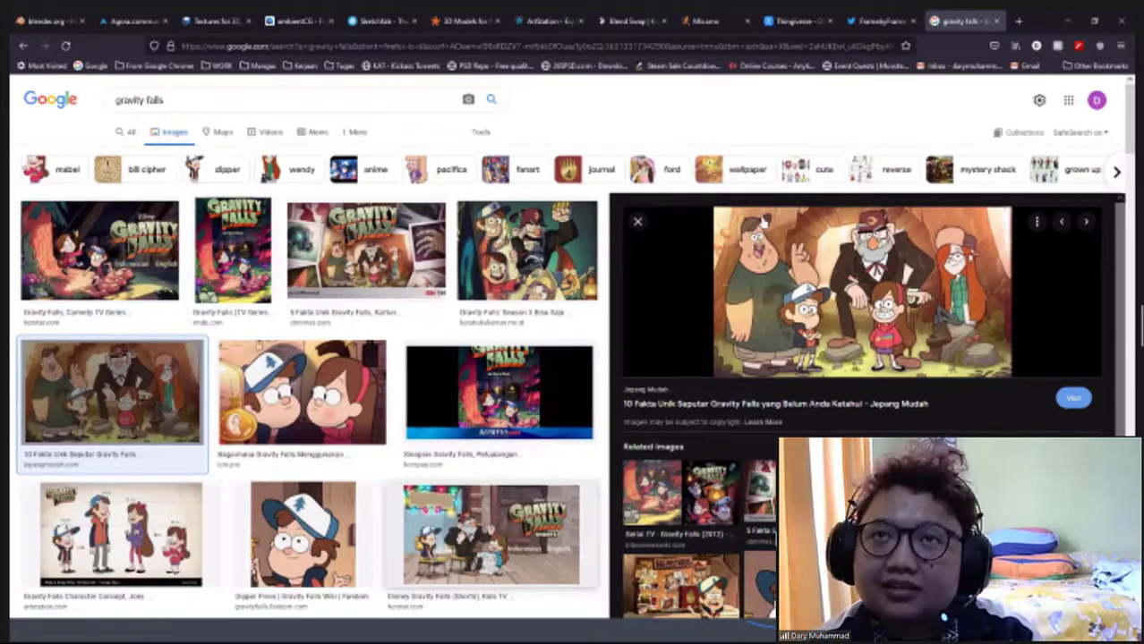
pyautogui.click(490, 534)
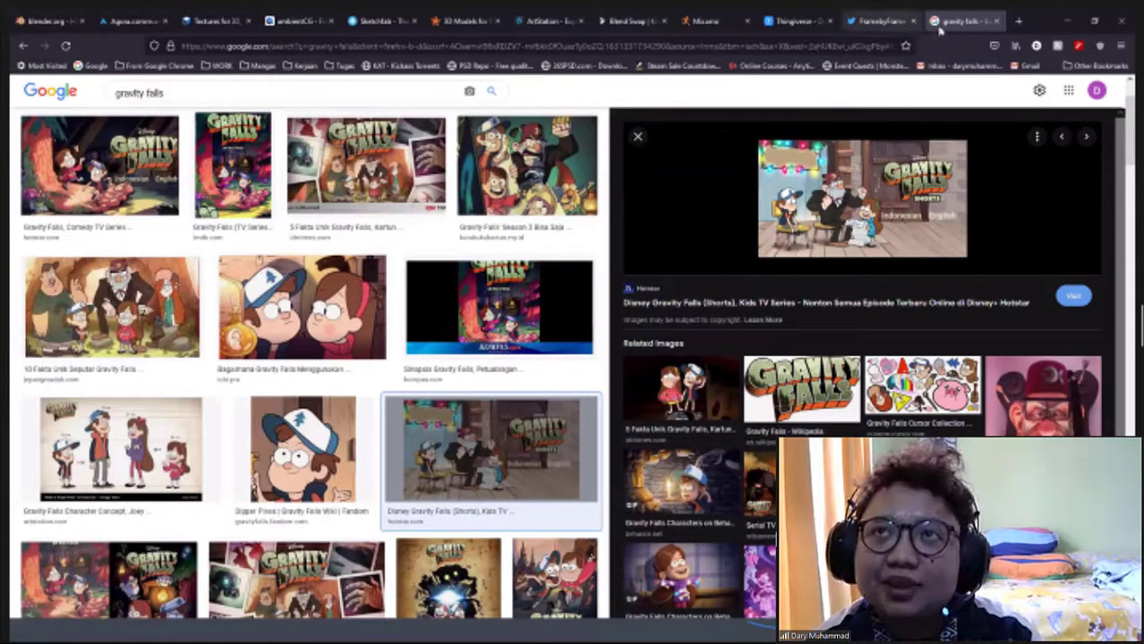
# Scroll down through the gravity falls image grid
pyautogui.scroll(2, 729, 354)
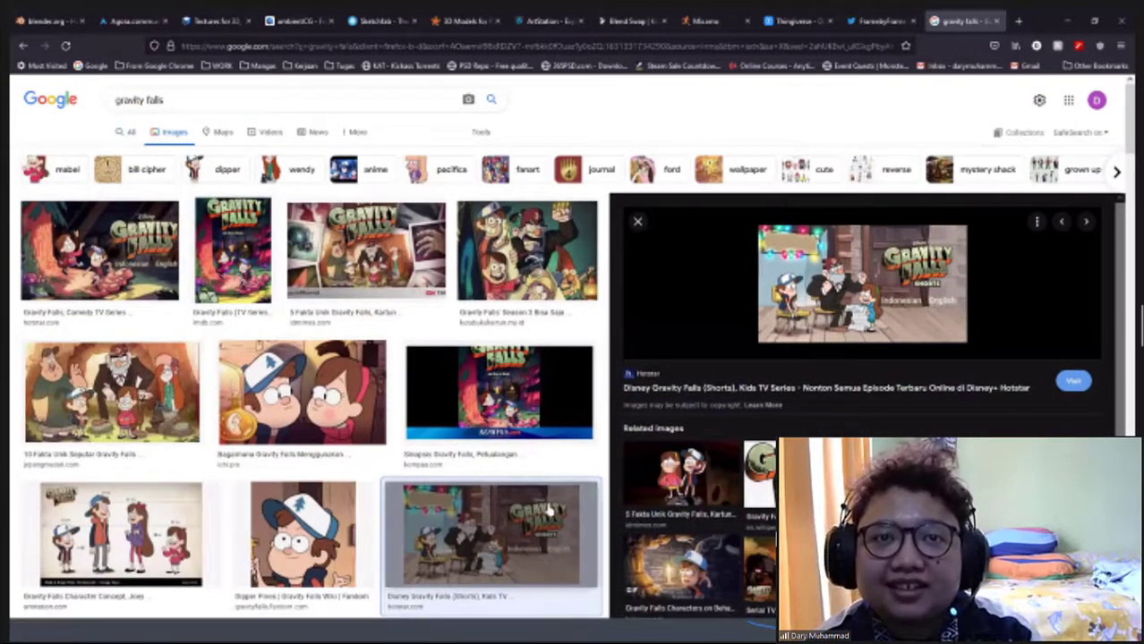
pyautogui.scroll(-5, 548, 509)
pyautogui.scroll(-5, 519, 514)
pyautogui.scroll(-3, 346, 517)
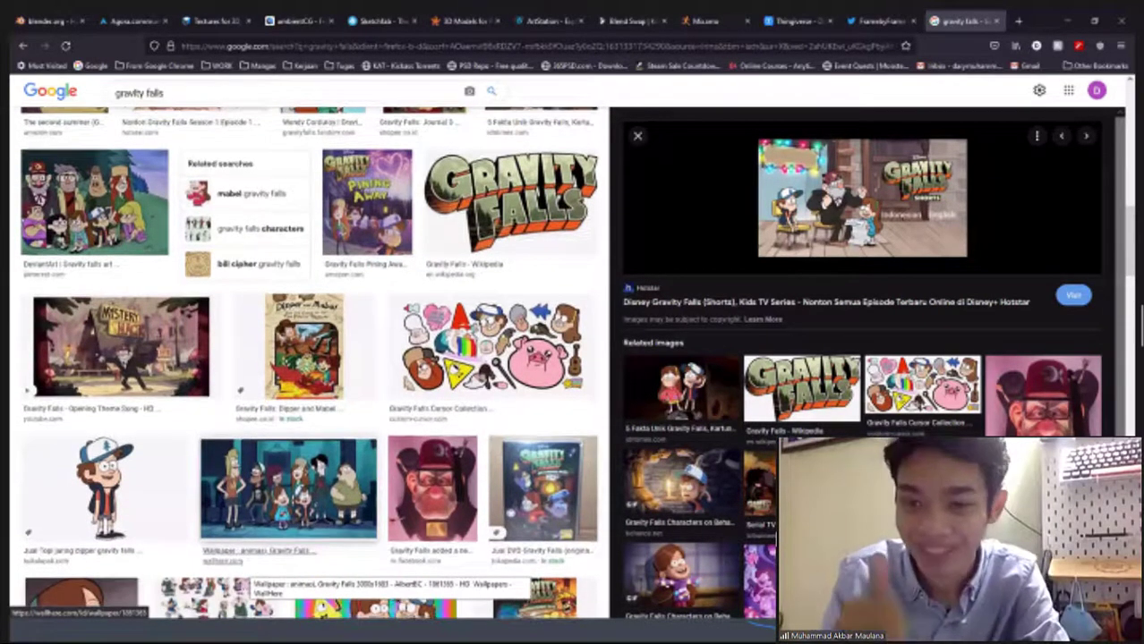
pyautogui.scroll(-2, 256, 551)
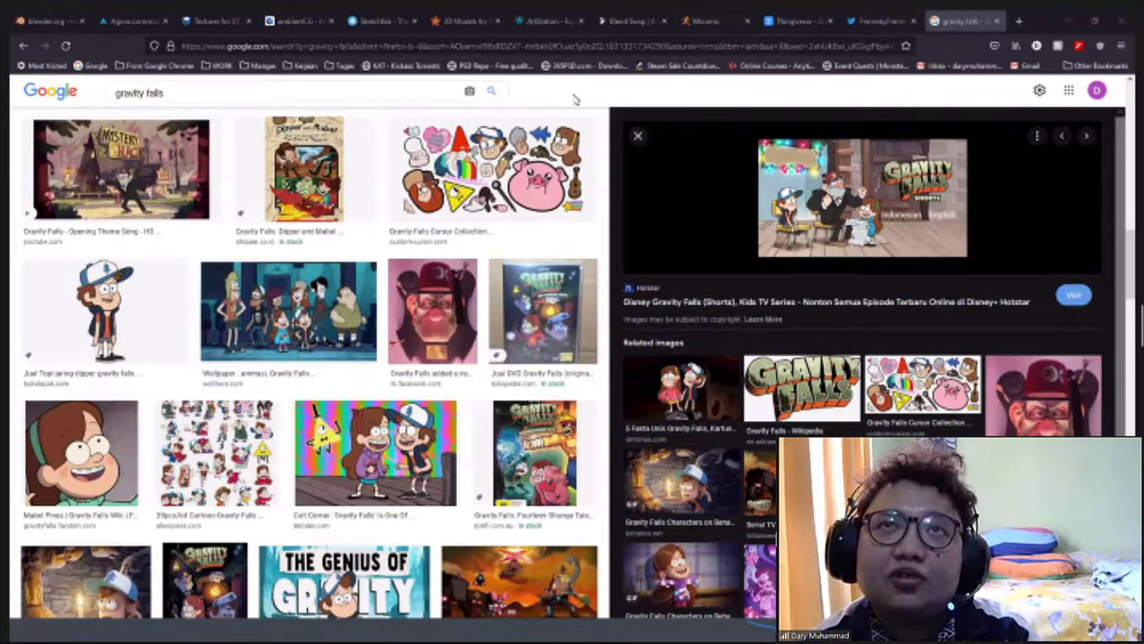
pyautogui.click(430, 87)
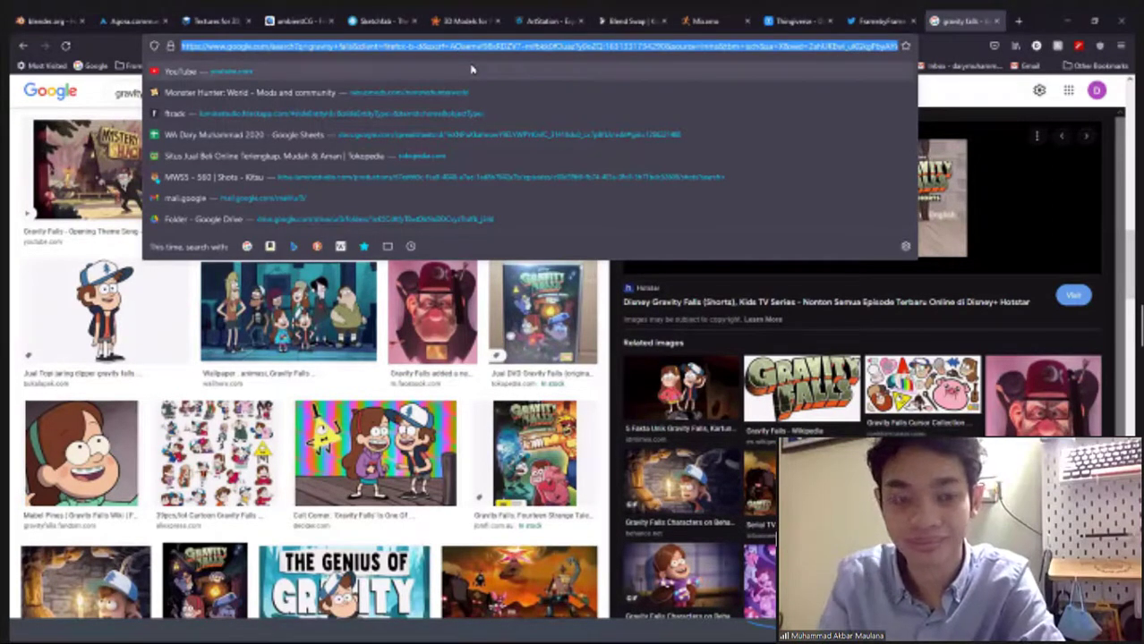
# Search Google for 'sisdiklat bdi denpasar' using the autocomplete suggestion
pyautogui.write('sisd')
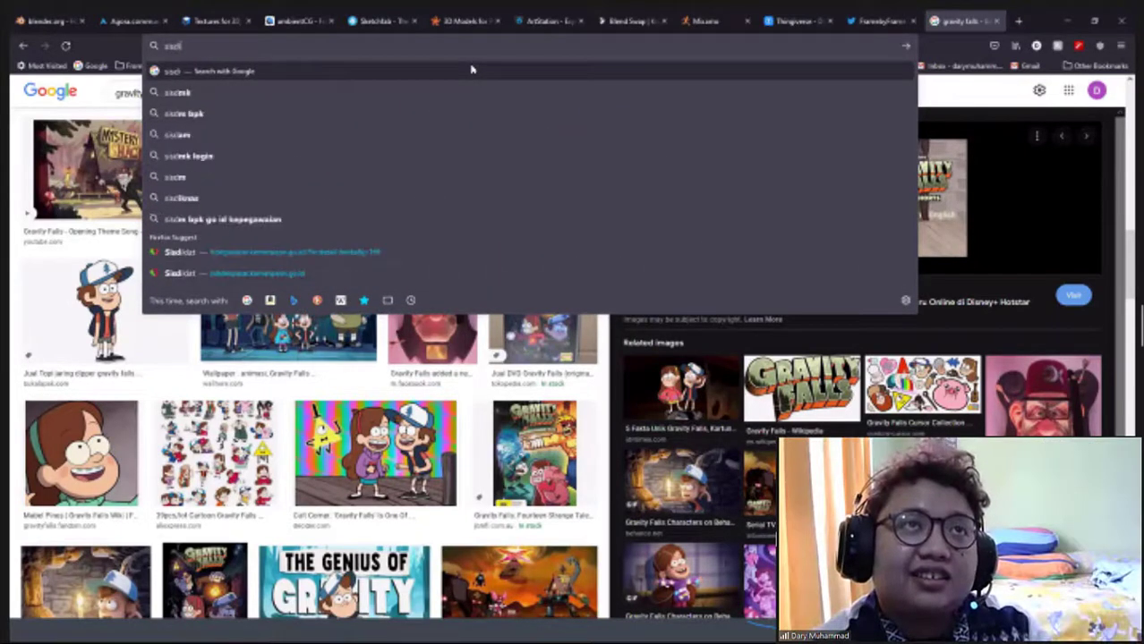
pyautogui.write('iklat bd')
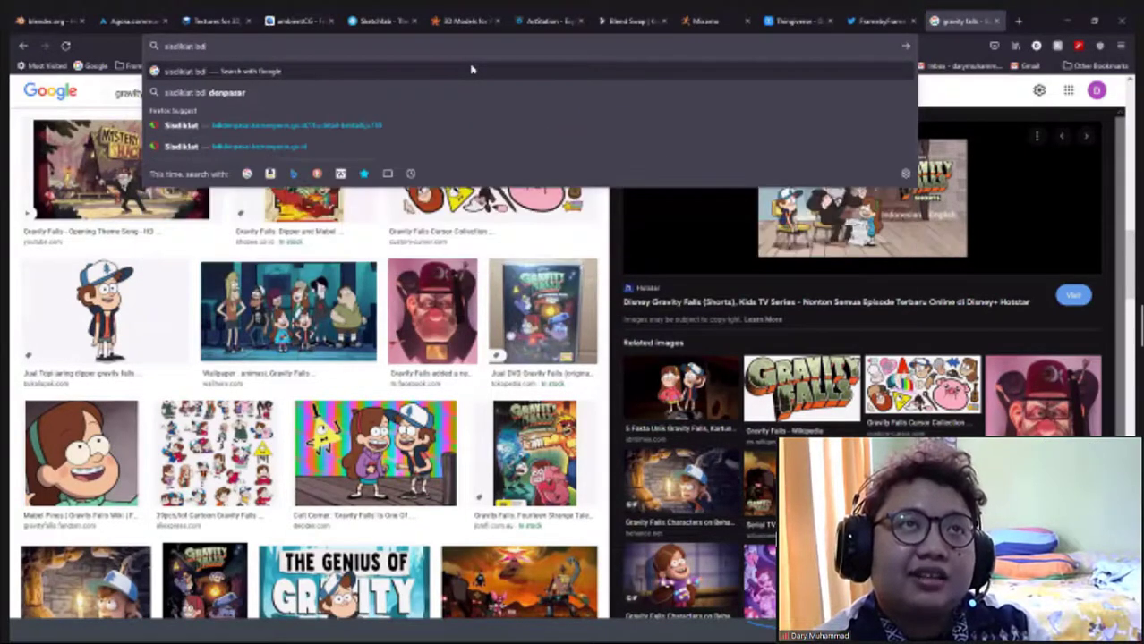
pyautogui.press('Down')
pyautogui.press('Return')
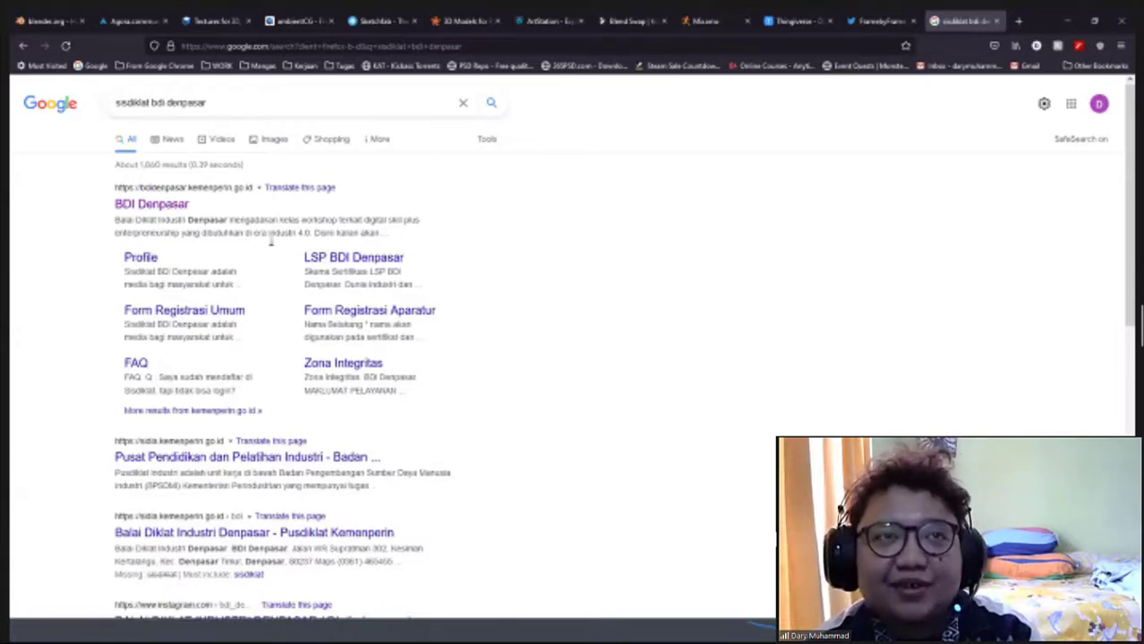
# Highlight and deselect parts of the BDI Denpasar result snippet
pyautogui.moveTo(106, 221)
pyautogui.mouseDown()
pyautogui.moveTo(351, 222)
pyautogui.moveTo(221, 231)
pyautogui.mouseUp()
pyautogui.click(359, 226)
pyautogui.click(120, 232)
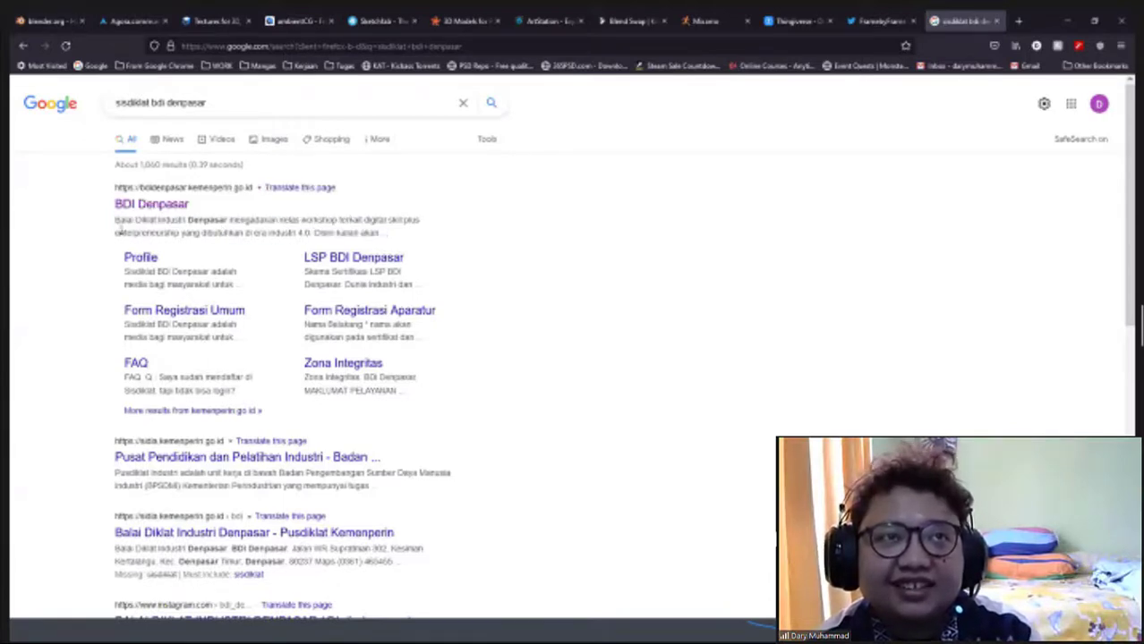
pyautogui.tripleClick(240, 231)
pyautogui.moveTo(381, 233); pyautogui.dragTo(166, 233)
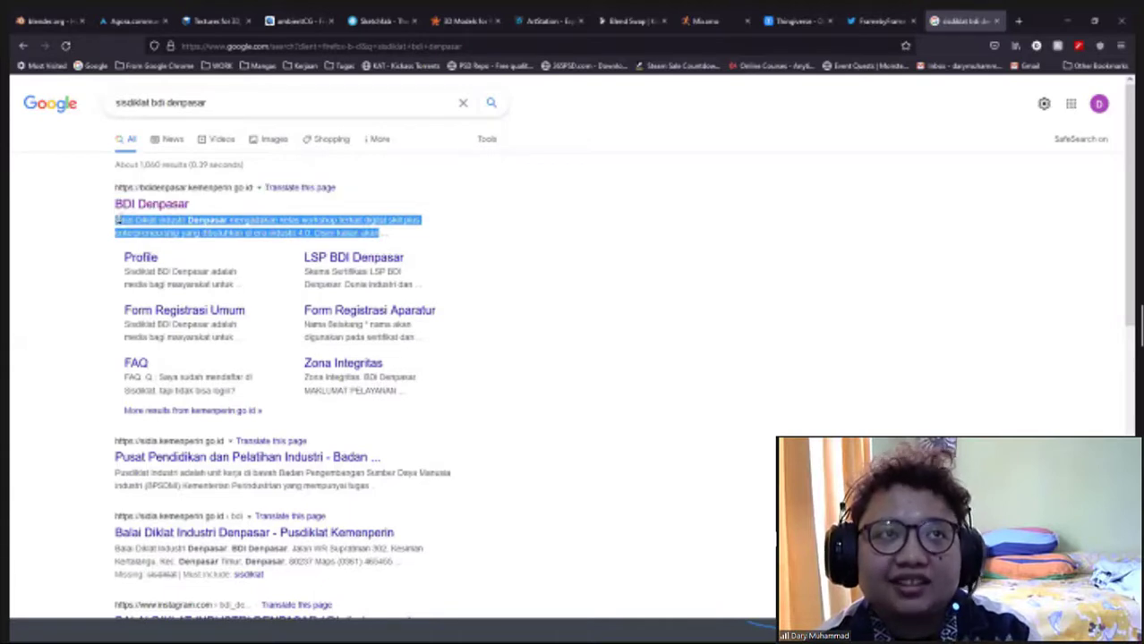
pyautogui.click(166, 233)
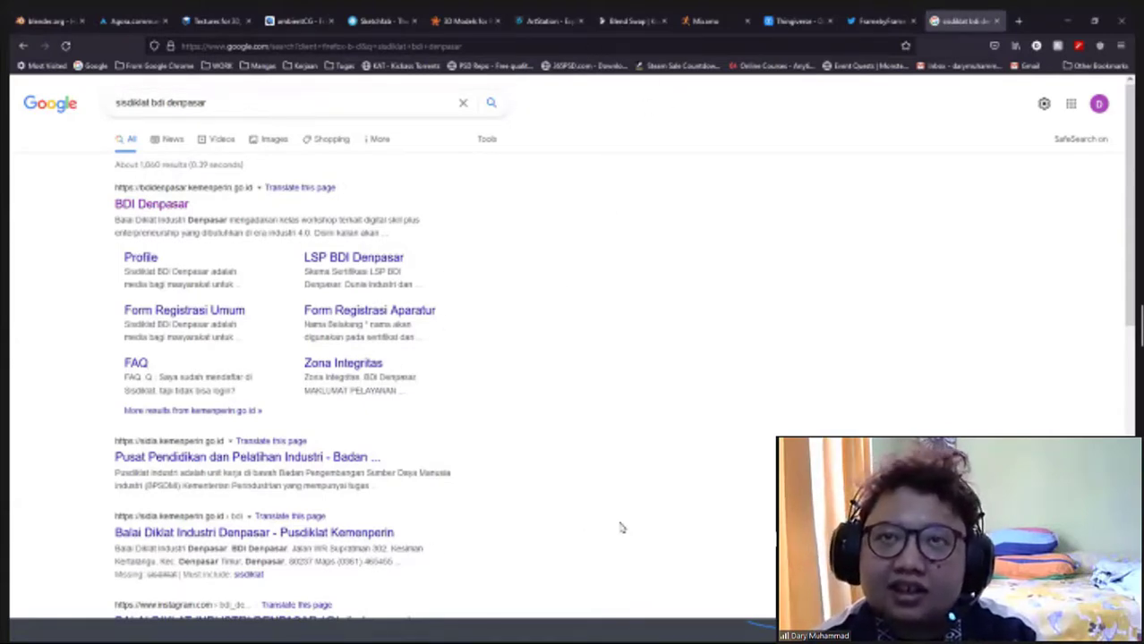
pyautogui.tripleClick(243, 106)
# Search Google for 'udemy', then for 'skillshare'
pyautogui.write('udem')
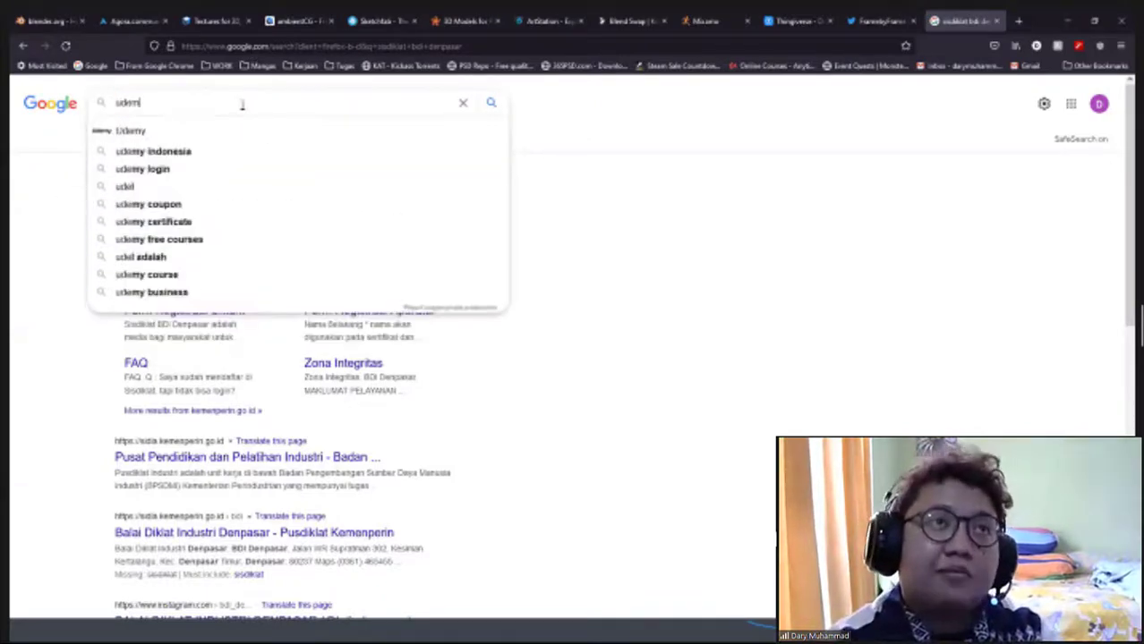
pyautogui.write('y')
pyautogui.press('Return')
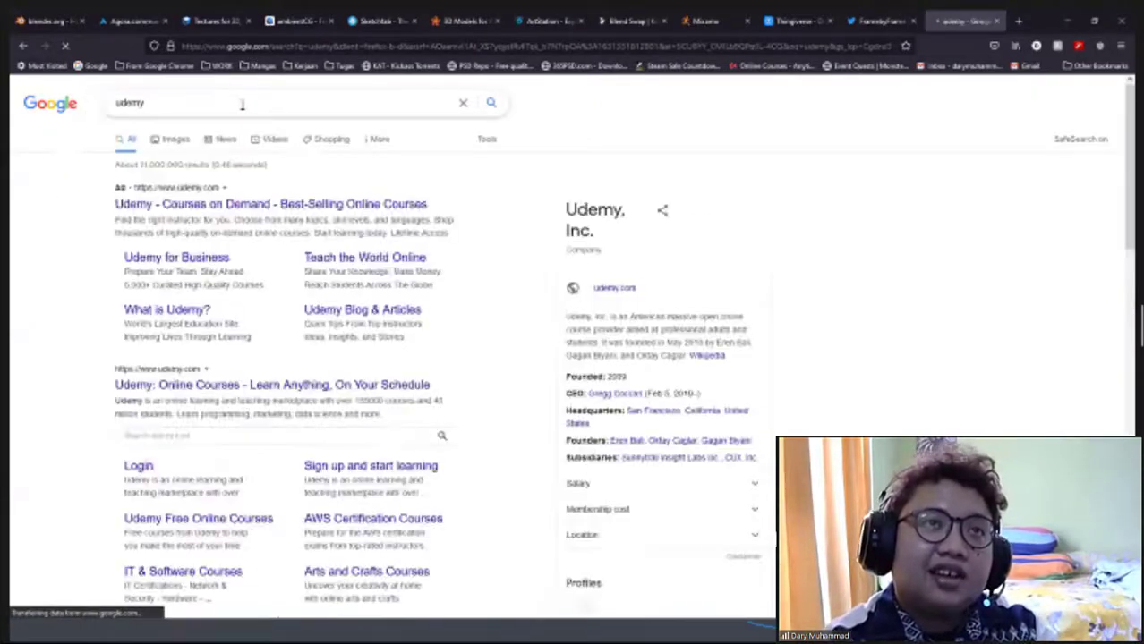
pyautogui.tripleClick(270, 103)
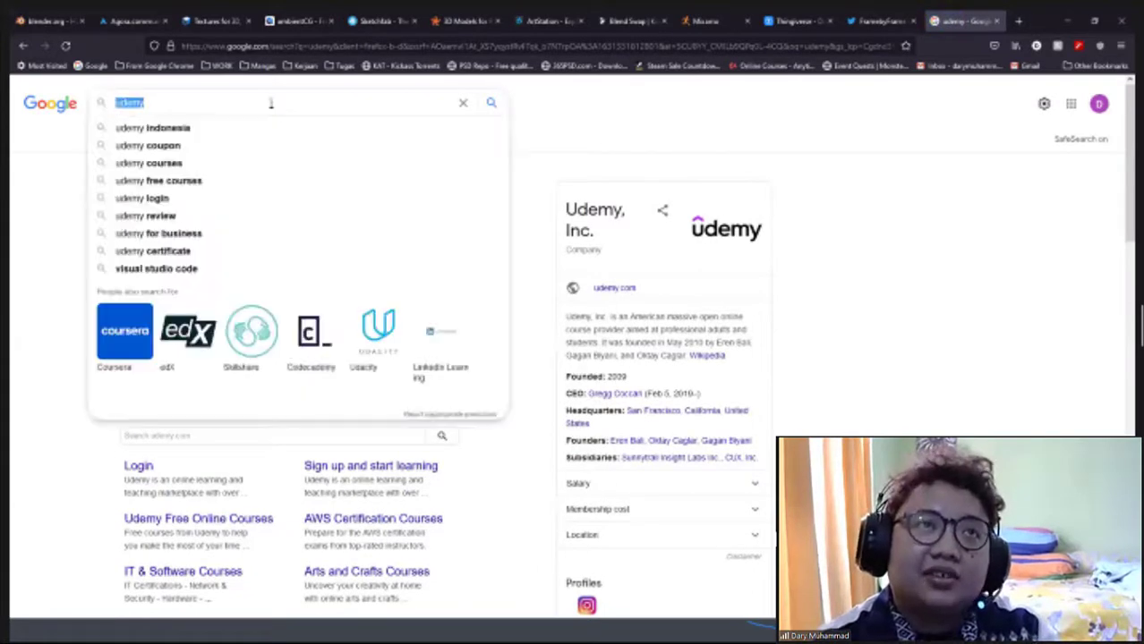
pyautogui.write('t')
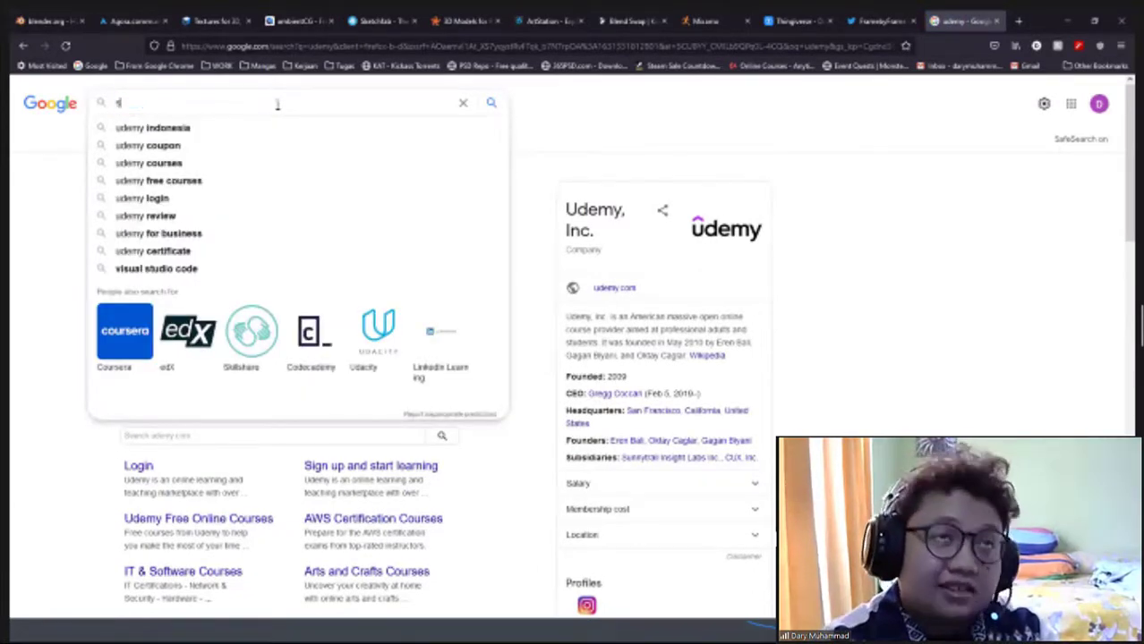
pyautogui.write('killshare')
pyautogui.press('Return')
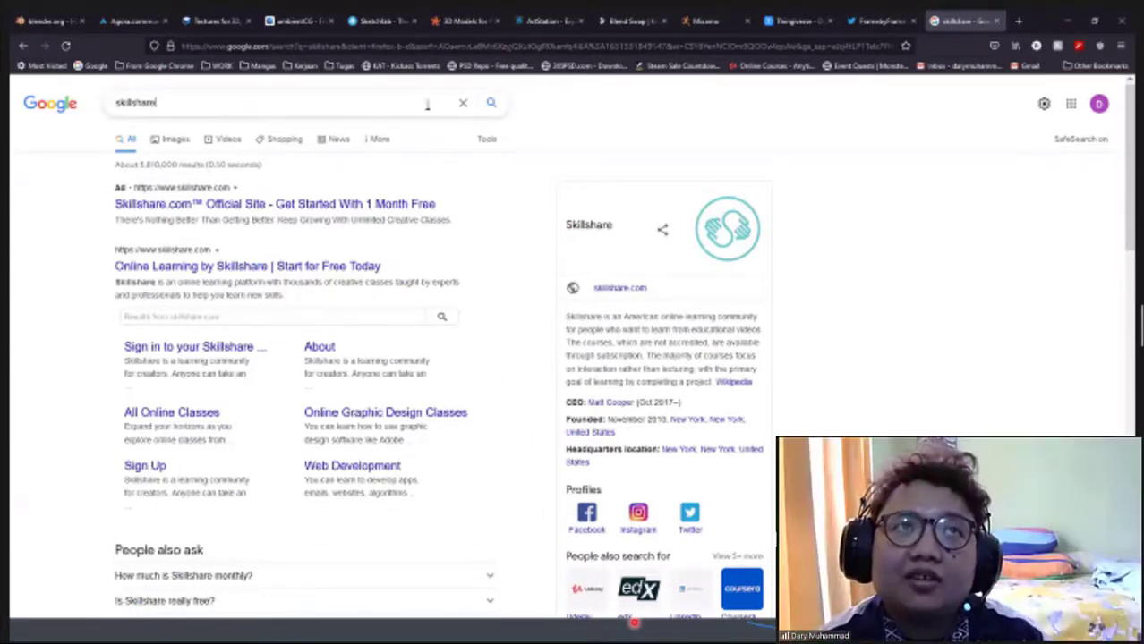
# Replace the query with 'bengkel animasi' and run the search
pyautogui.doubleClick(427, 105)
pyautogui.write('b')
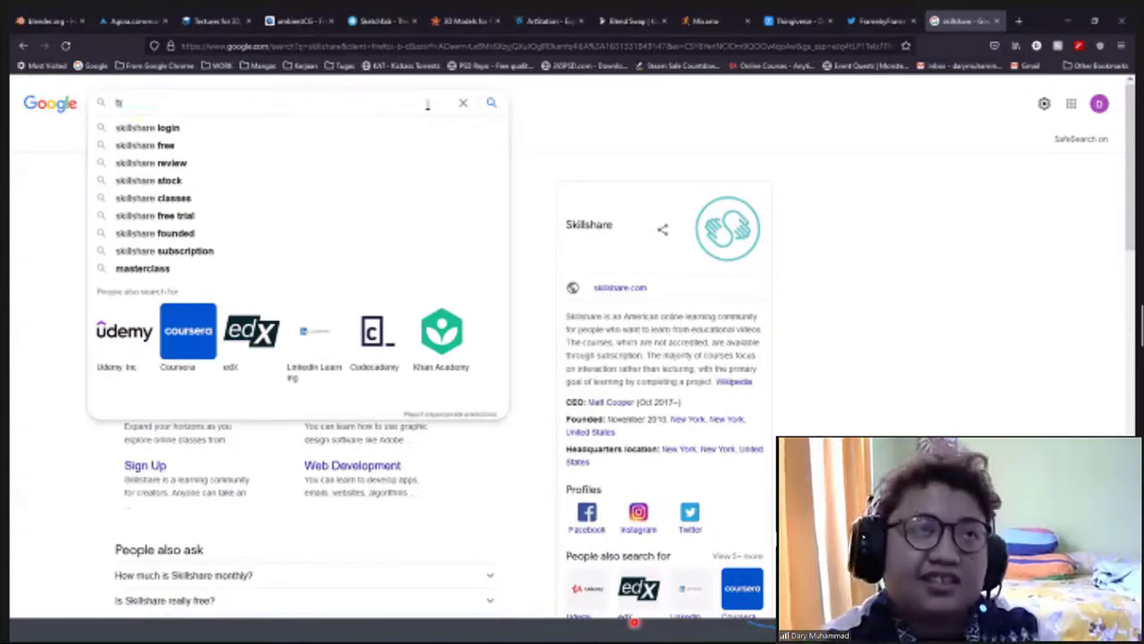
pyautogui.write('engkel an')
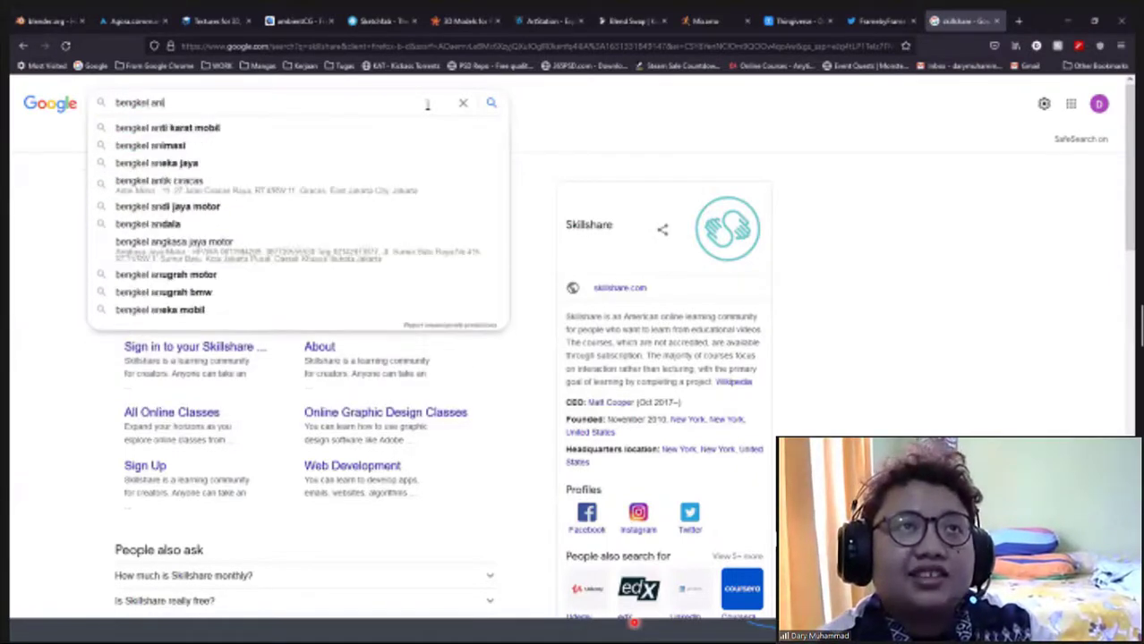
pyautogui.write('imasi')
pyautogui.press('Return')
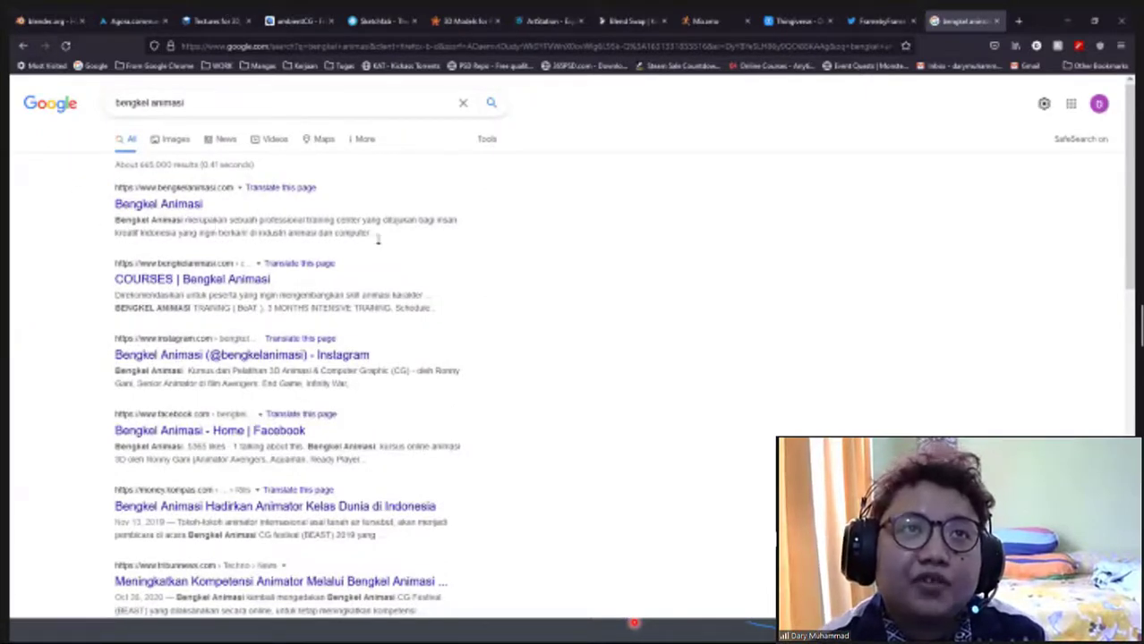
# Open the Bengkel Animasi website and scroll down its homepage past the tutors
pyautogui.click(165, 204)
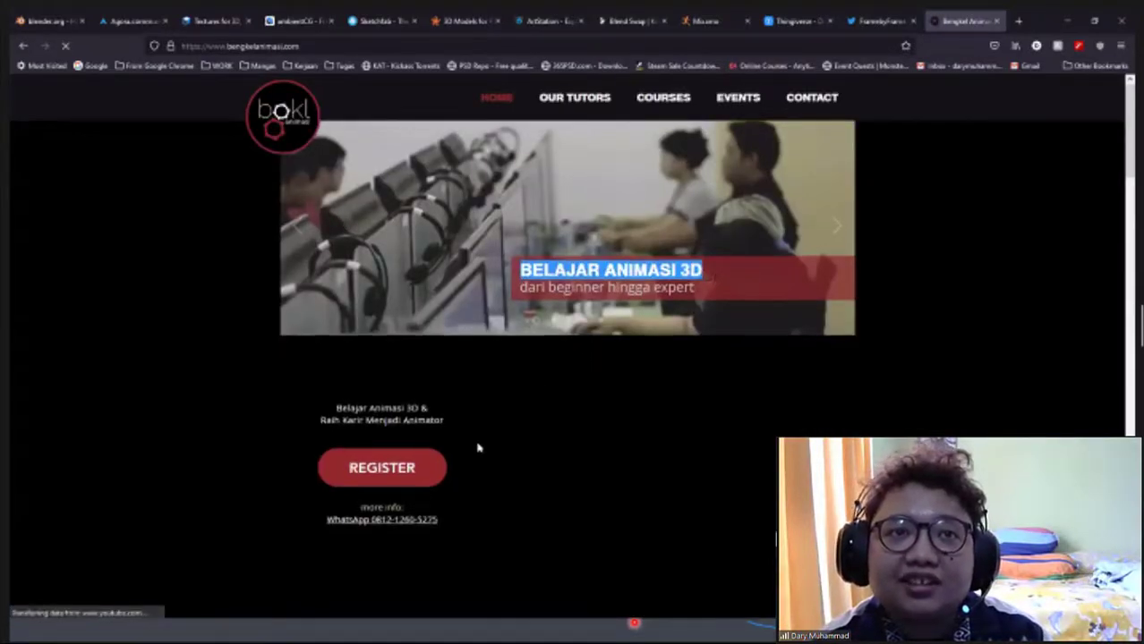
pyautogui.scroll(-5, 480, 436)
pyautogui.scroll(-7, 484, 436)
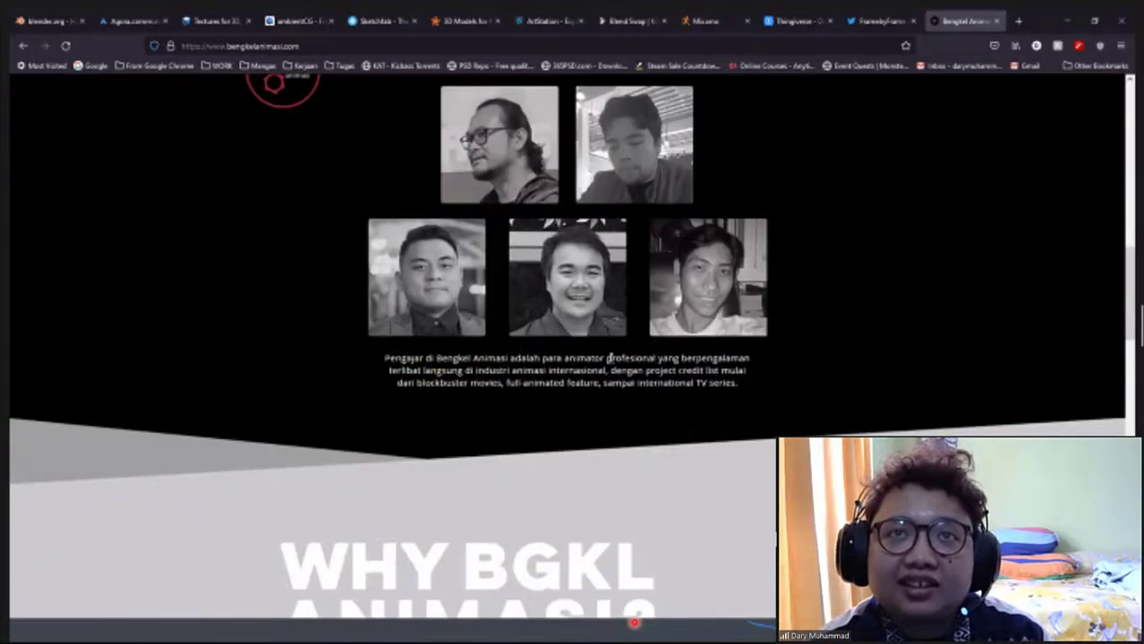
pyautogui.scroll(-1, 477, 431)
pyautogui.scroll(-4, 477, 430)
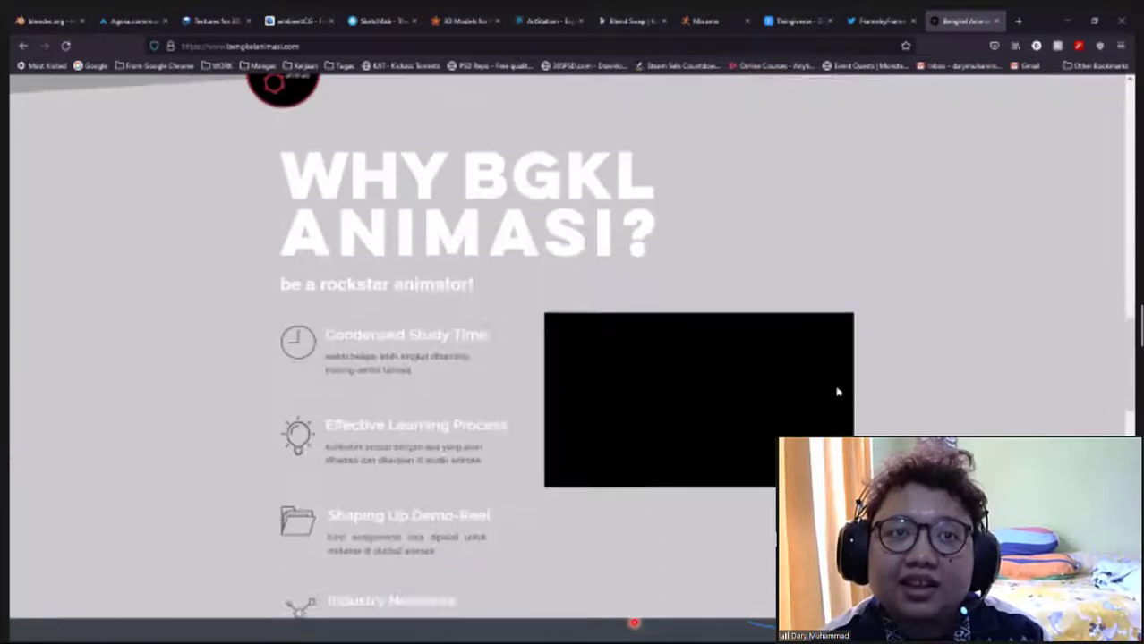
pyautogui.scroll(-3, 520, 467)
pyautogui.scroll(-3, 360, 468)
pyautogui.scroll(-3, 504, 366)
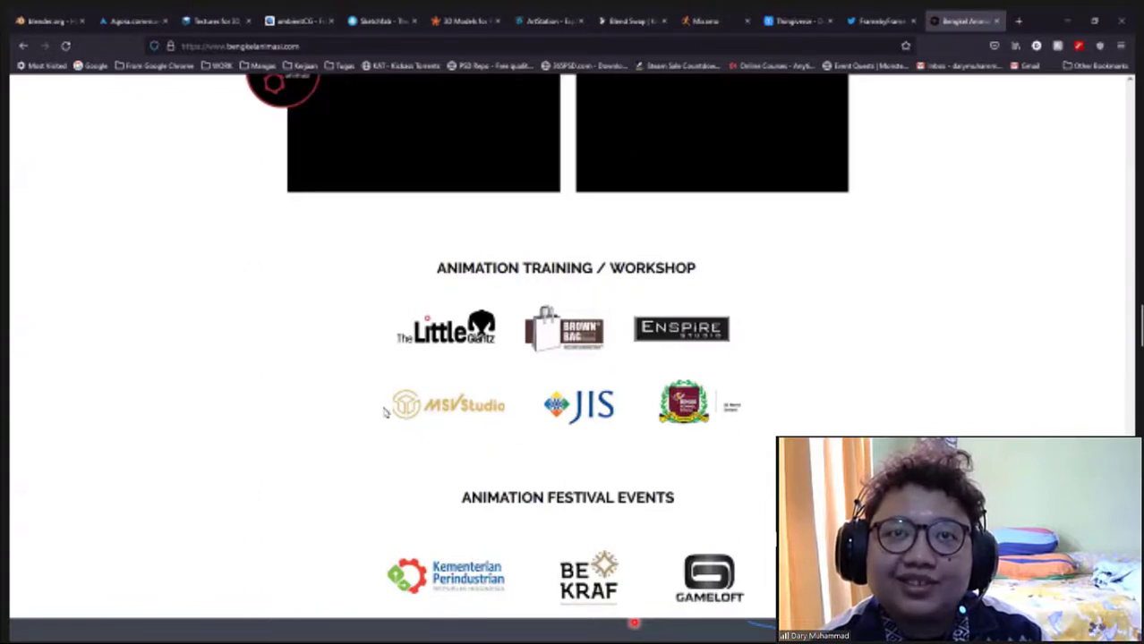
pyautogui.scroll(-2, 531, 416)
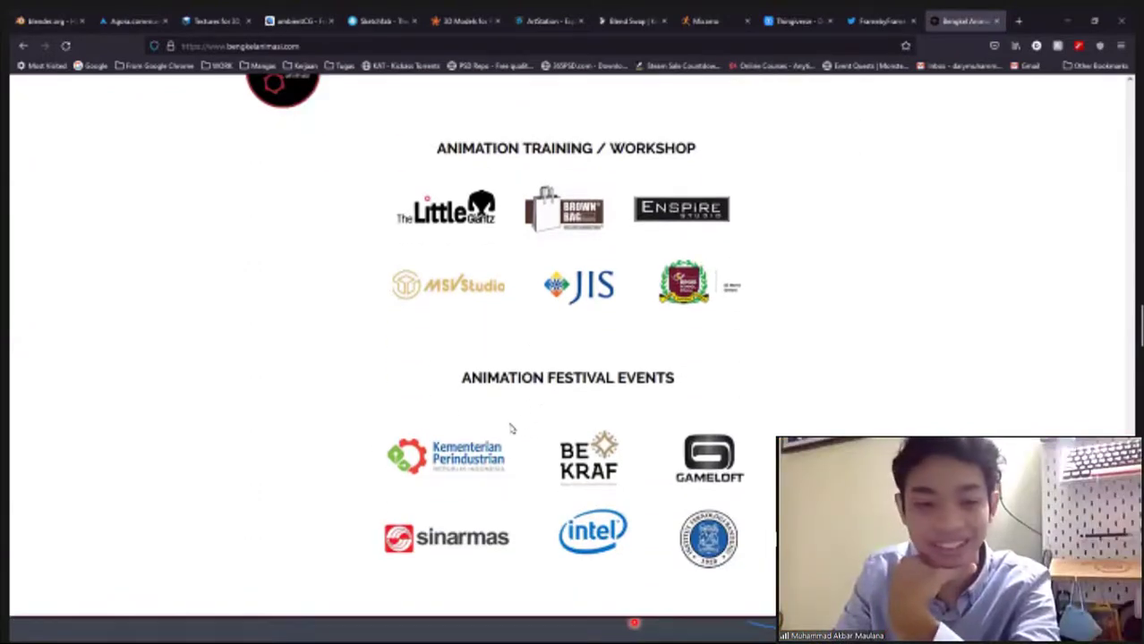
pyautogui.scroll(3, 467, 460)
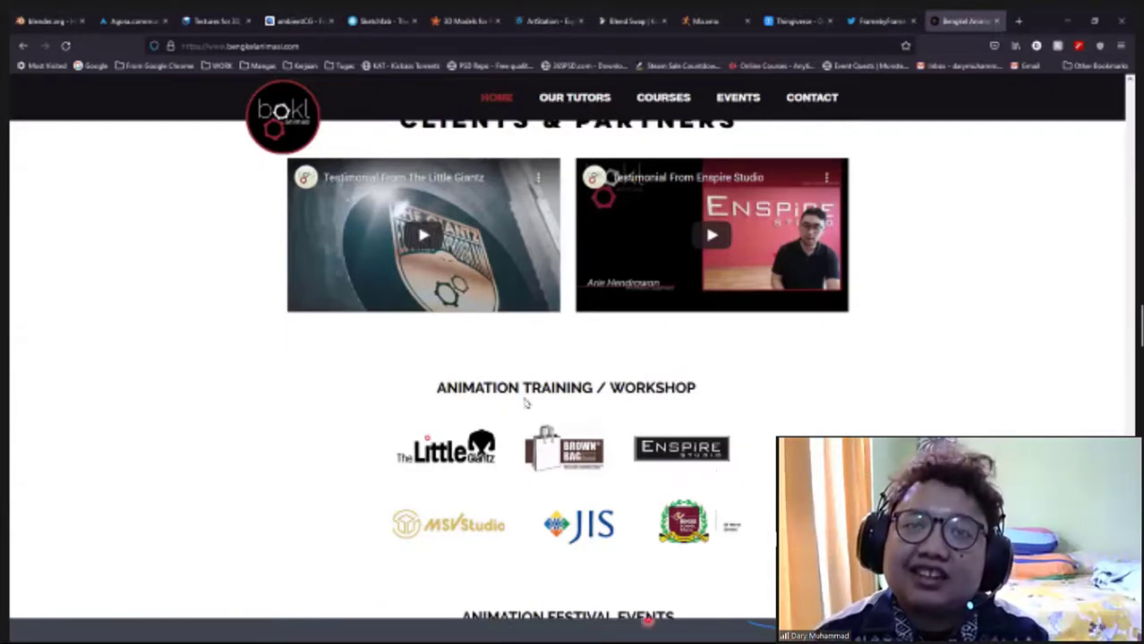
pyautogui.scroll(-1, 429, 315)
# Highlight the ANIMATION TRAINING heading, glance at the FramebyFrame Twitter tab, and return
pyautogui.moveTo(436, 329)
pyautogui.mouseDown()
pyautogui.moveTo(593, 330)
pyautogui.moveTo(439, 329)
pyautogui.mouseUp()
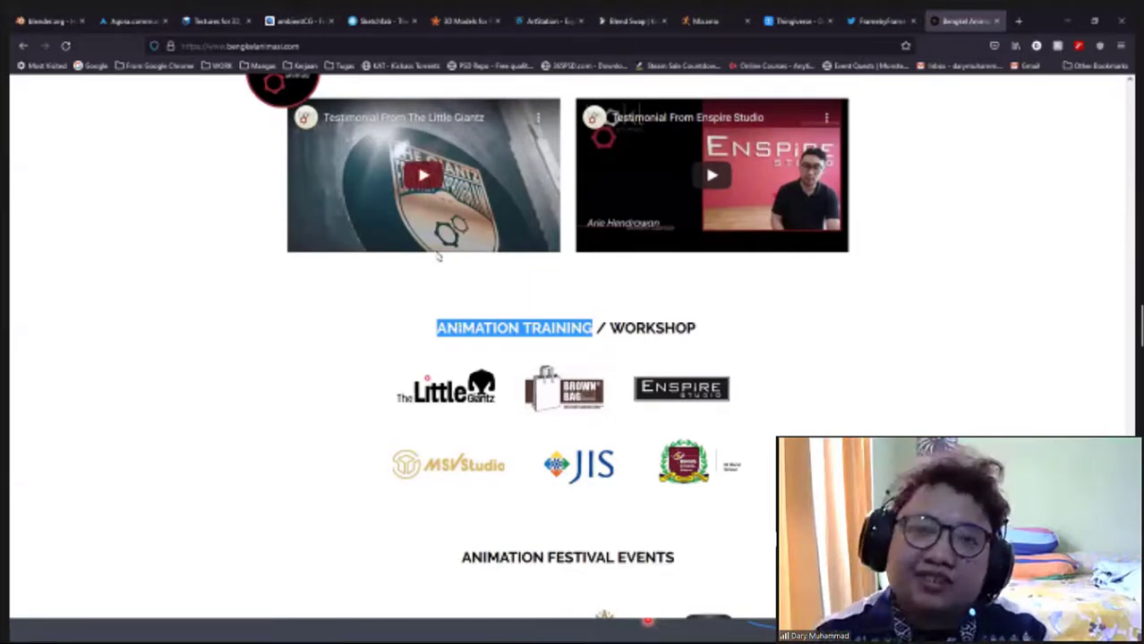
pyautogui.click(515, 338)
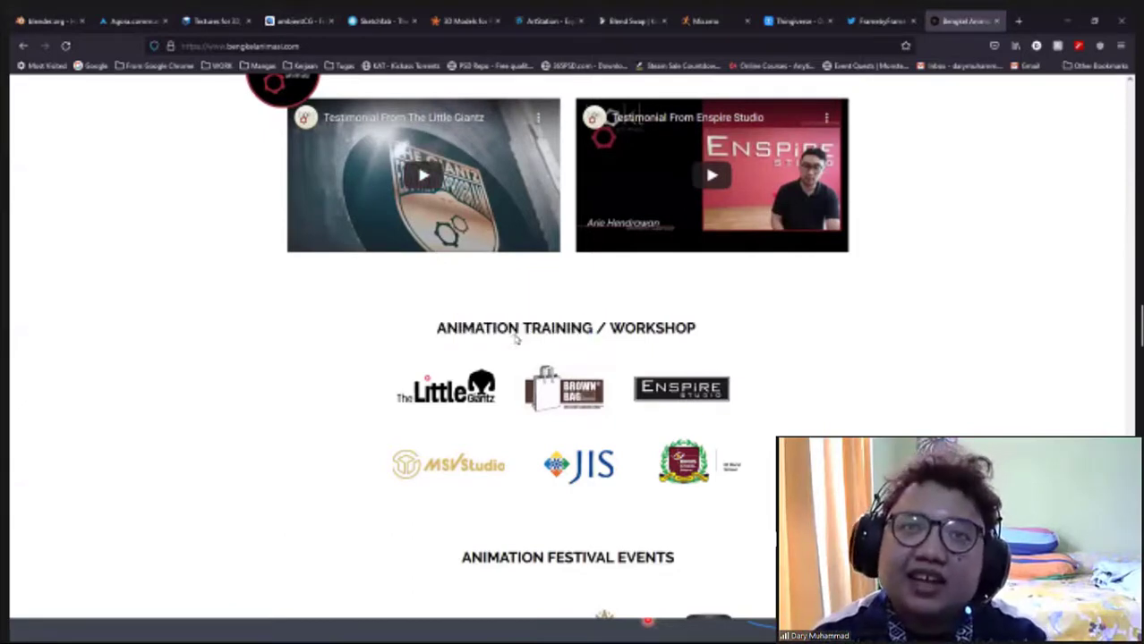
pyautogui.click(904, 20)
pyautogui.click(962, 20)
# Search Google Images for 'blender 2.7' and preview the subsurf modifier comparison image
pyautogui.click(817, 45)
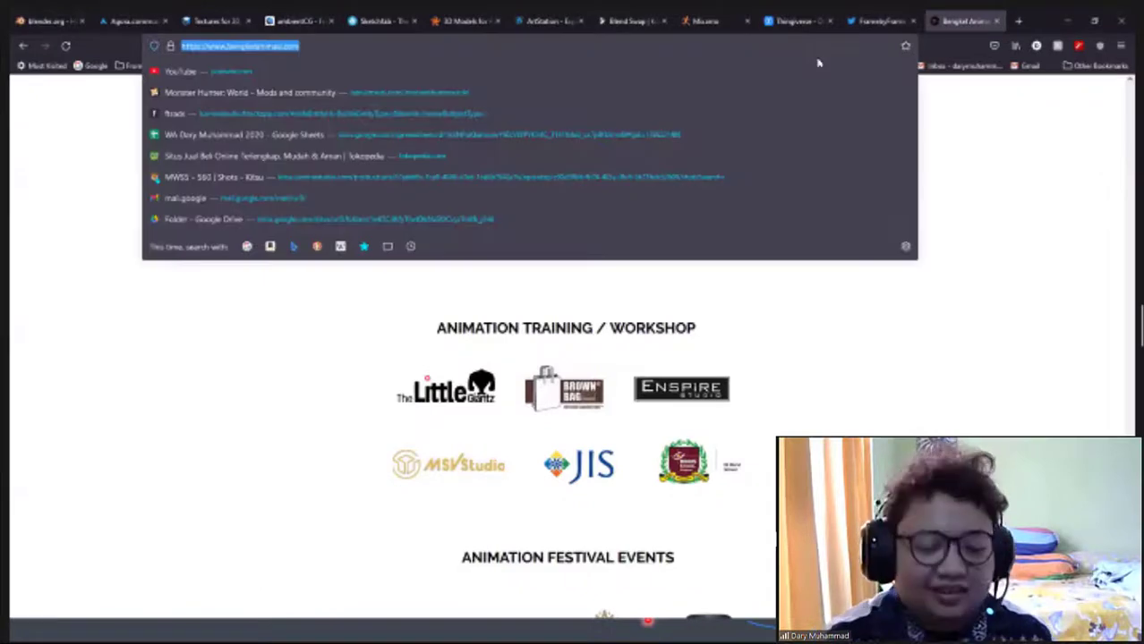
pyautogui.write('blender 2')
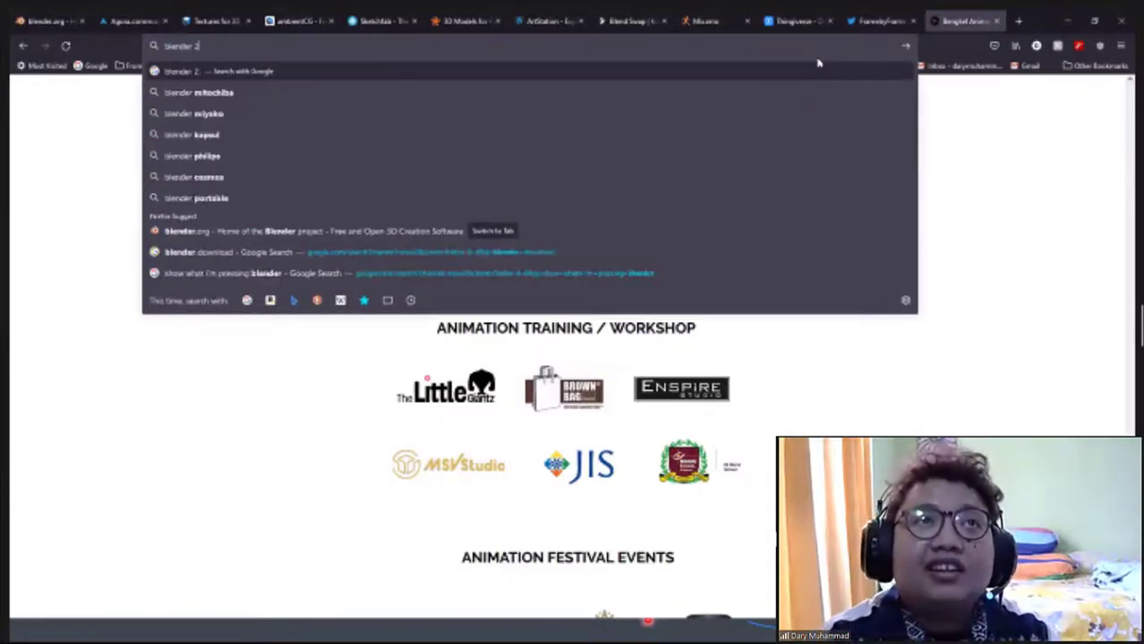
pyautogui.write('.7')
pyautogui.press('Return')
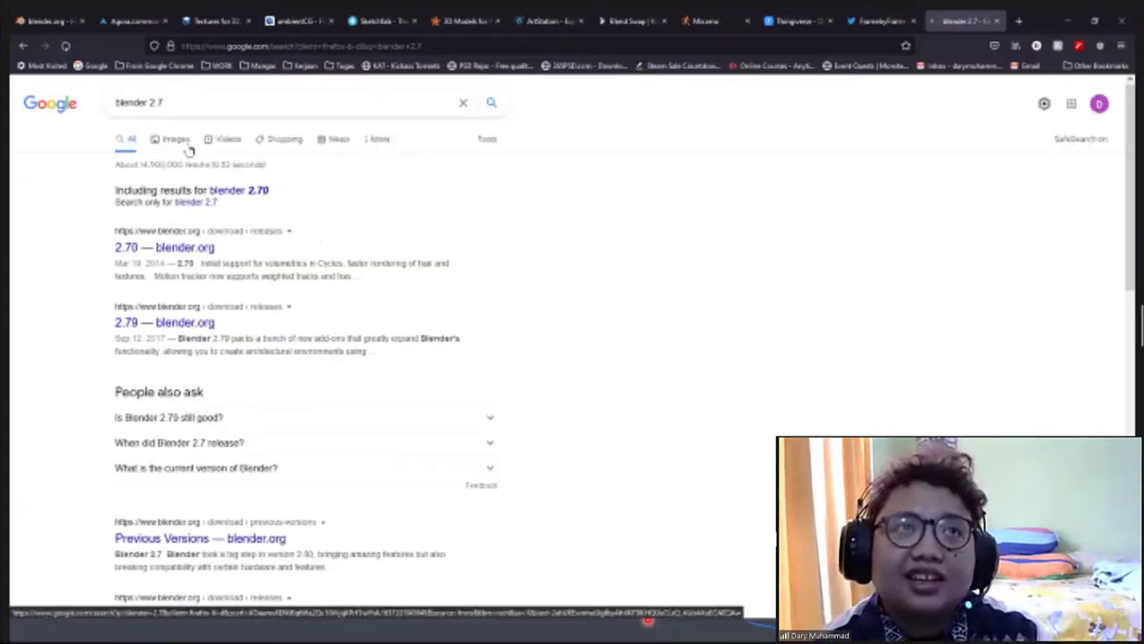
pyautogui.click(185, 144)
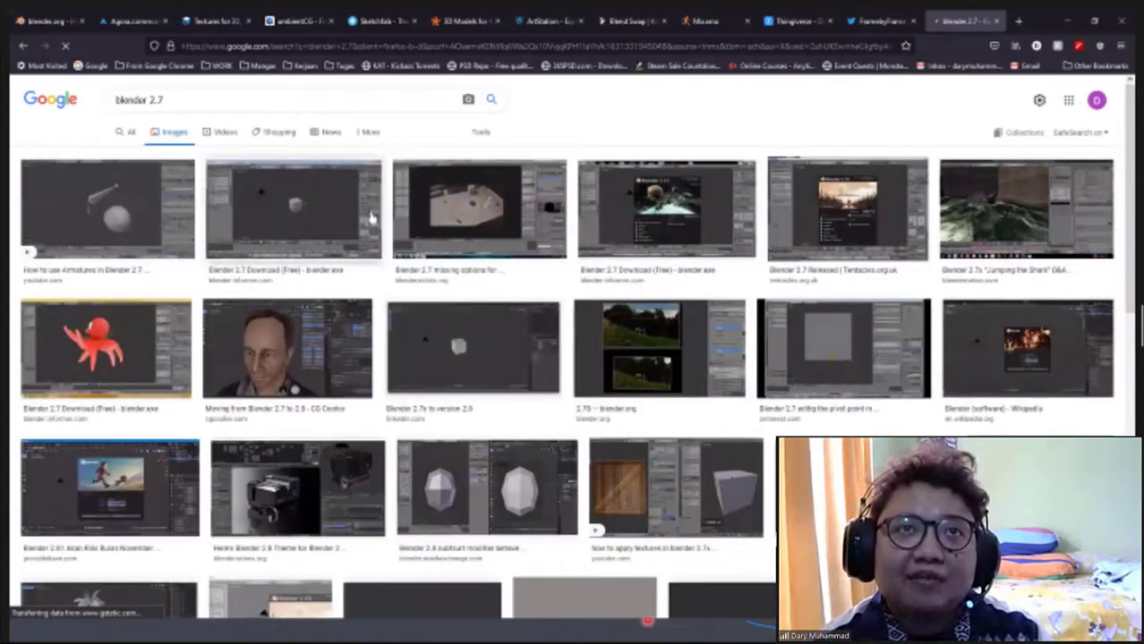
pyautogui.click(431, 447)
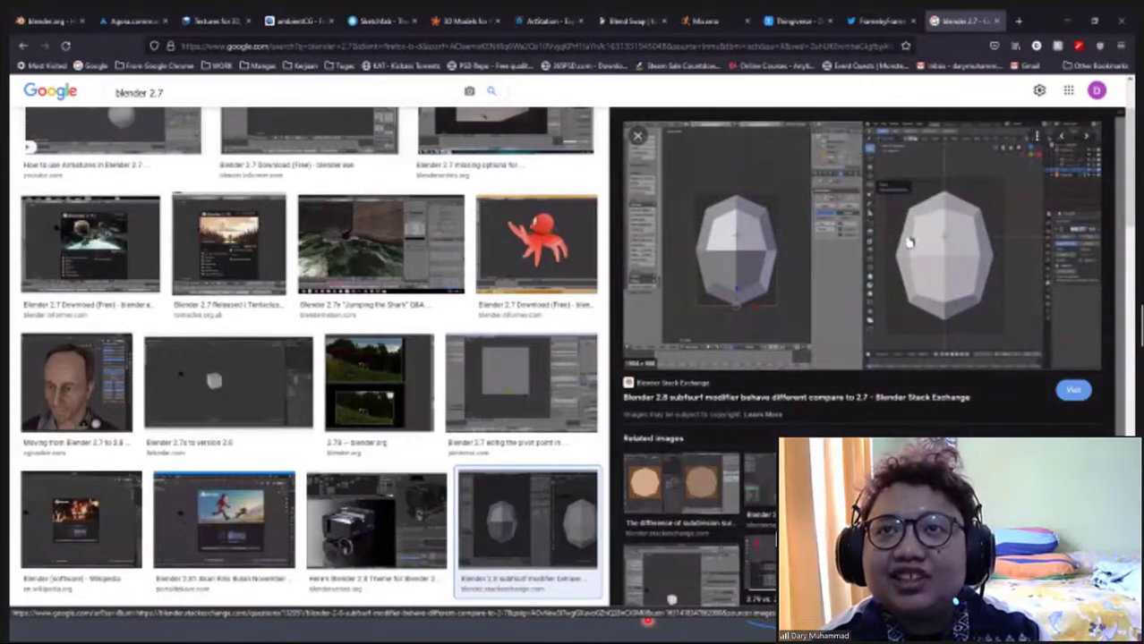
pyautogui.scroll(2, 712, 265)
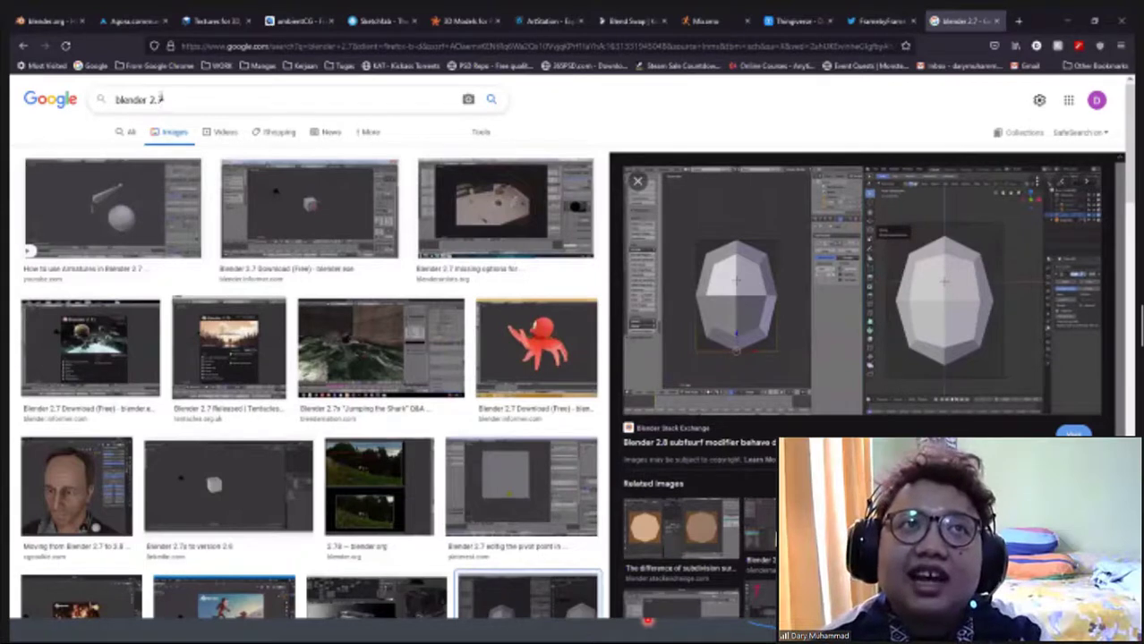
# Search images for 'blender' alone, then return to the blender 2.7 results and erase the version digit
pyautogui.moveTo(158, 99); pyautogui.dragTo(186, 100)
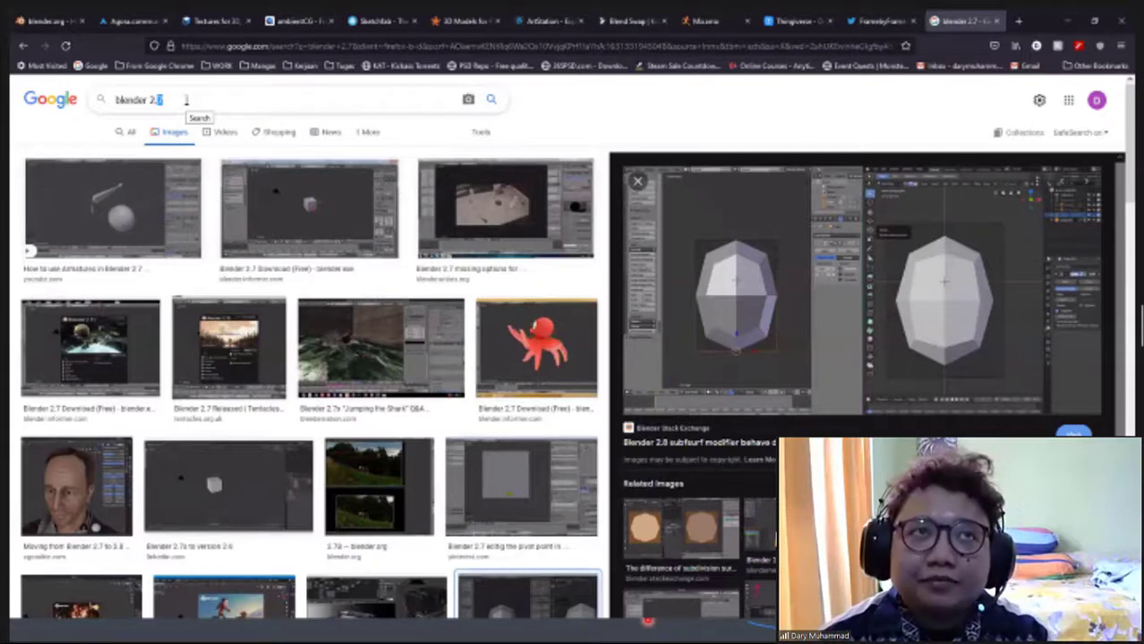
pyautogui.write('8')
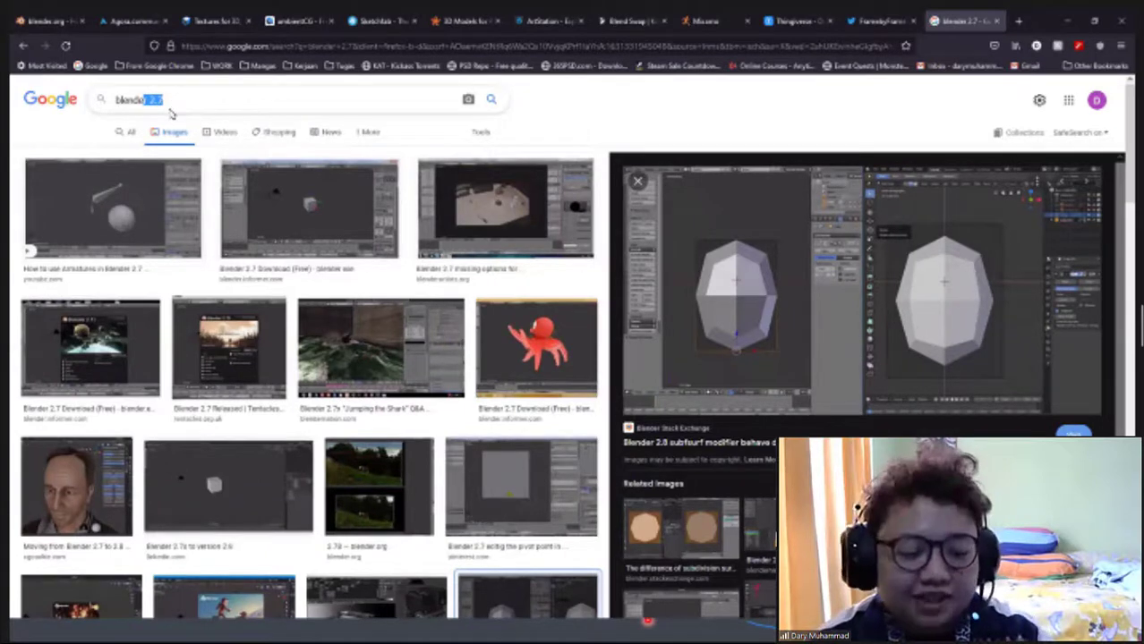
pyautogui.press('BackSpace')
pyautogui.press('Return')
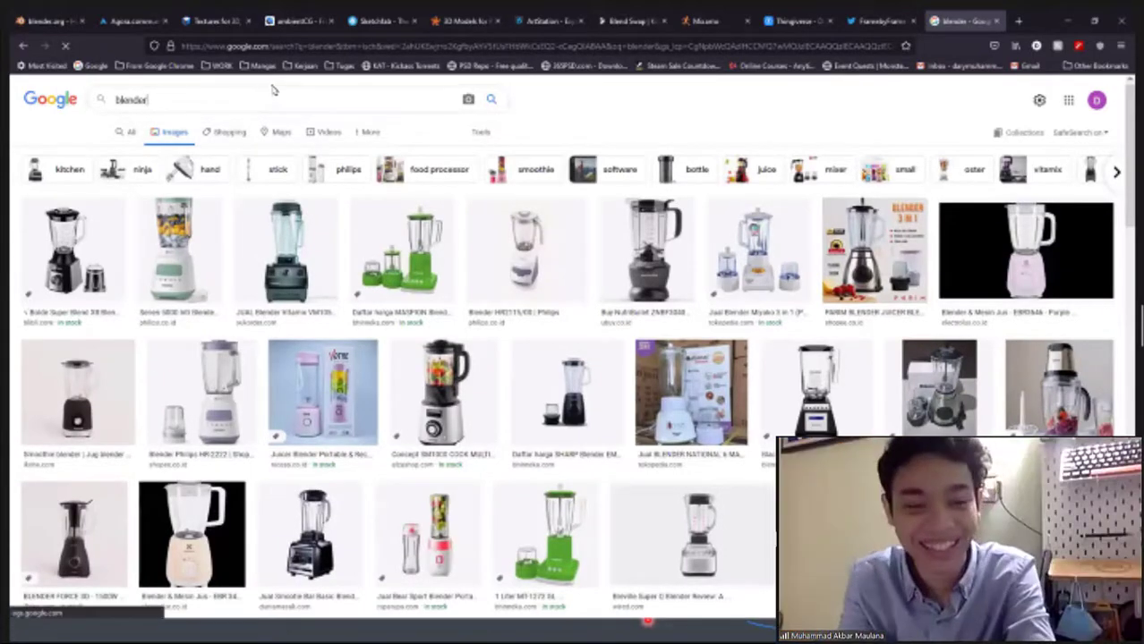
pyautogui.hotkey('alt', 'Left')
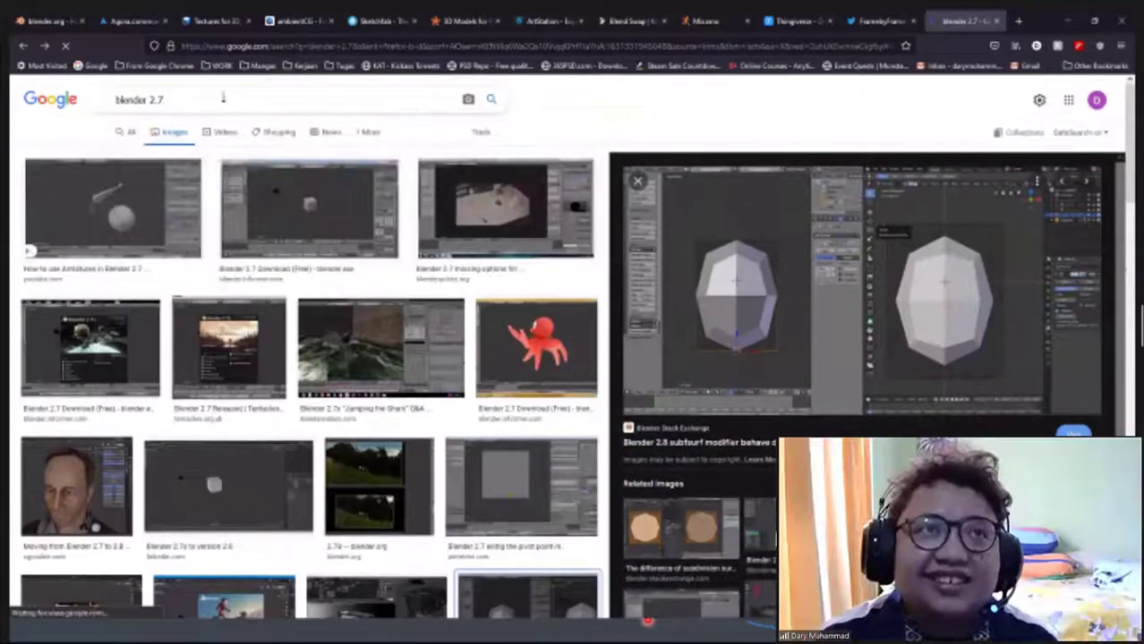
pyautogui.click(223, 99)
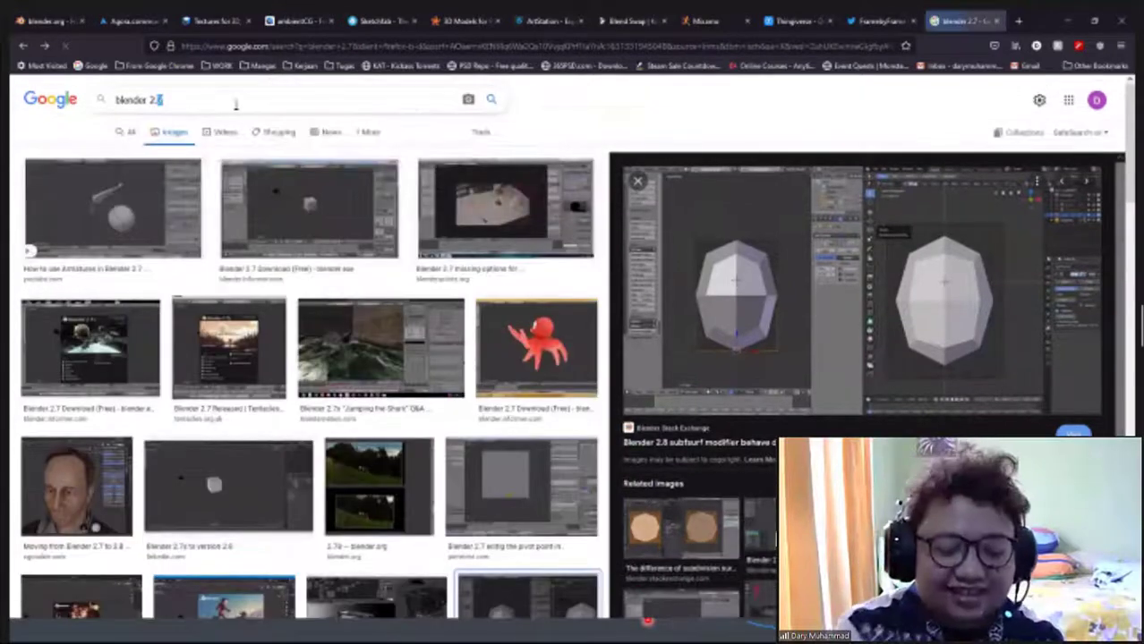
pyautogui.press('BackSpace')
# Search images for 'blender 2.9' and preview the 'Blender 2.9x - A missing feature' image
pyautogui.write('9')
pyautogui.press('Return')
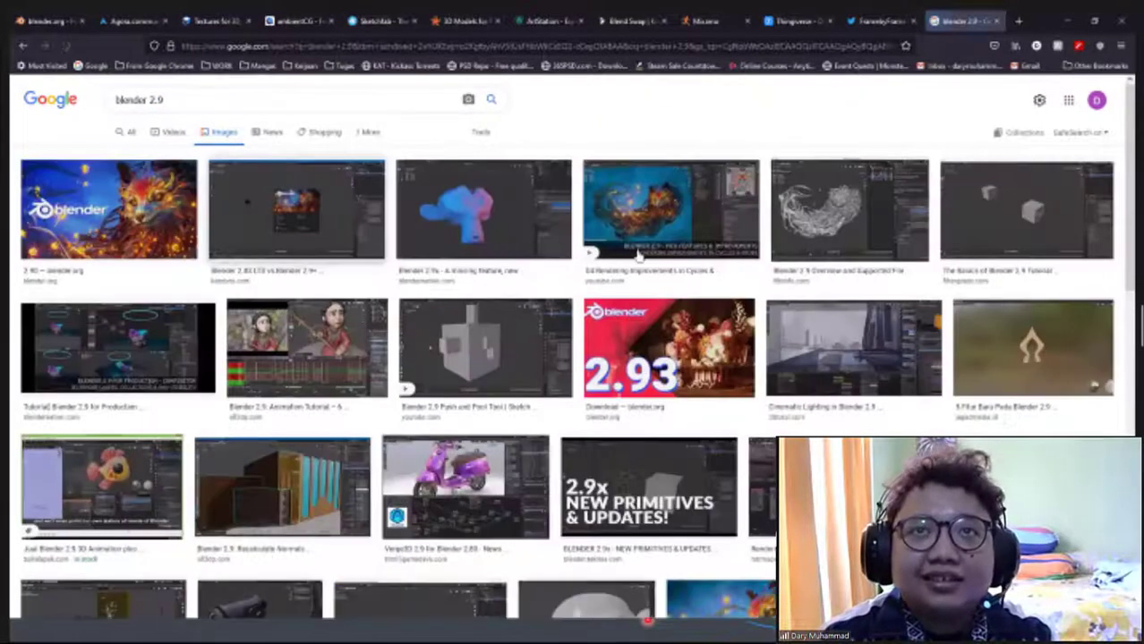
pyautogui.click(566, 256)
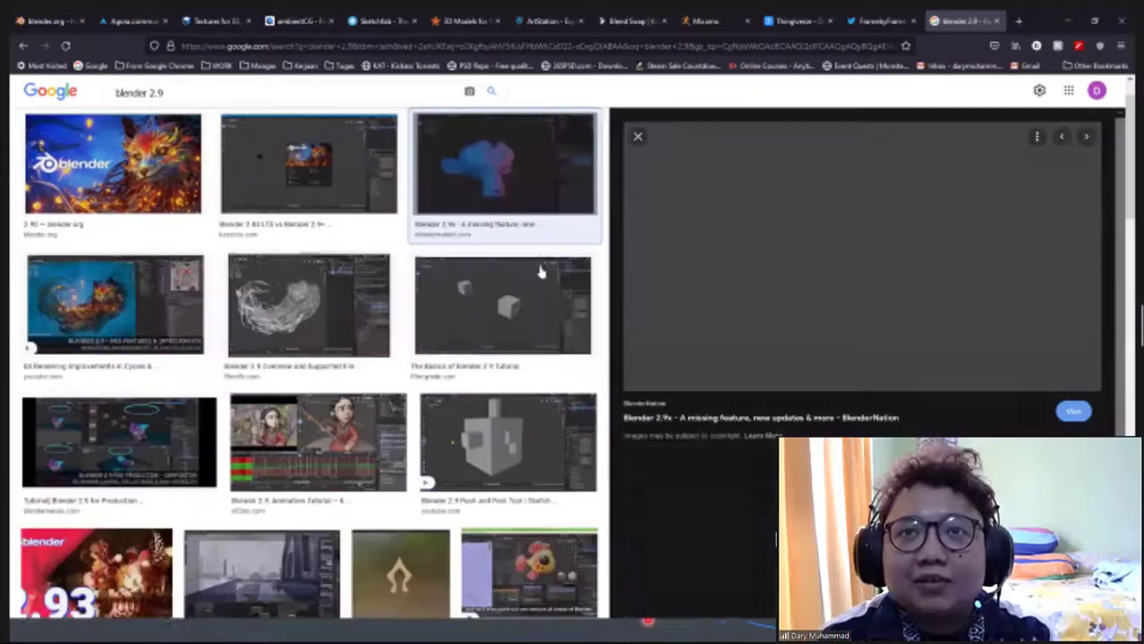
pyautogui.scroll(1, 501, 215)
# Go to the YouTube home page from the address bar
pyautogui.click(459, 45)
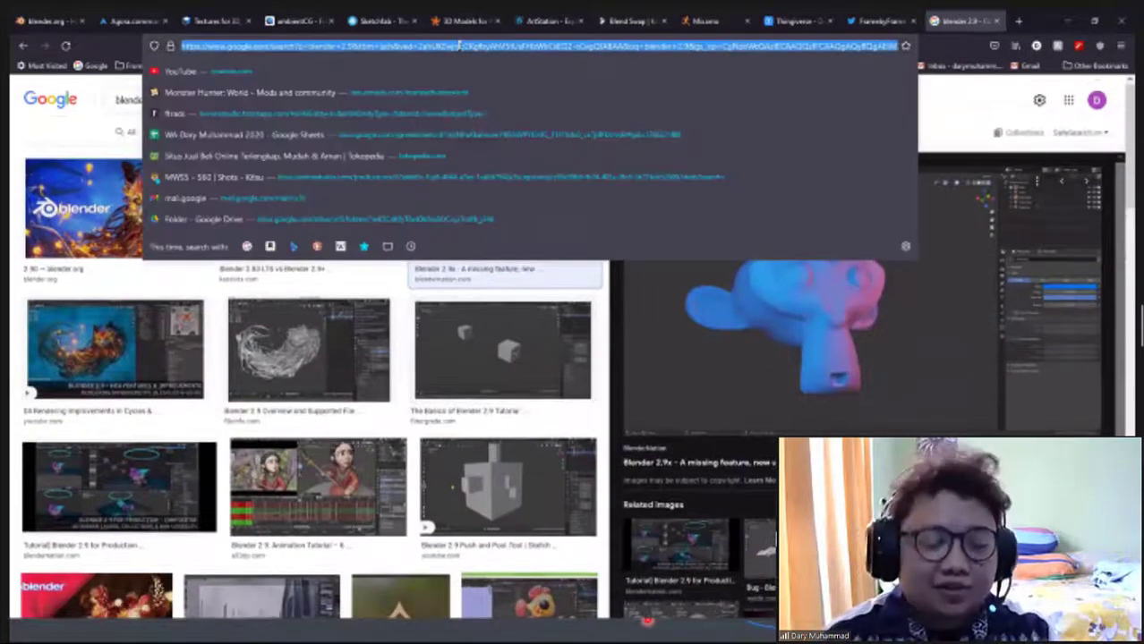
pyautogui.write('youtu')
pyautogui.press('Return')
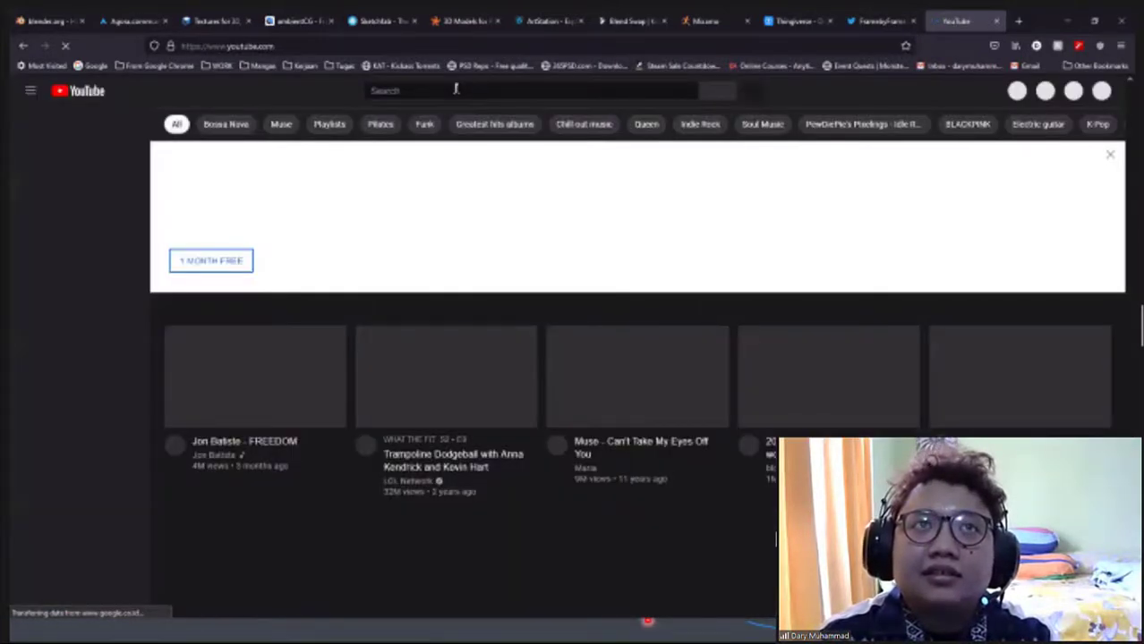
# Search YouTube for 'blender movie', open Spring - Blender Open Movie, and skip ahead to about 0:30
pyautogui.click(505, 89)
pyautogui.write('blender m')
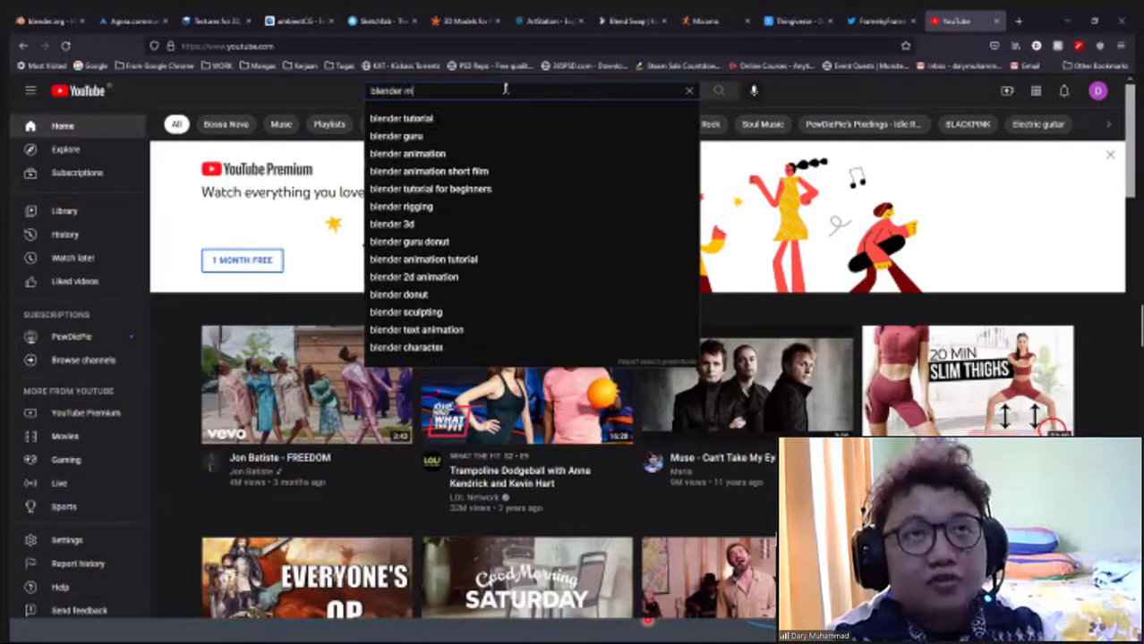
pyautogui.write('ovie')
pyautogui.press('Return')
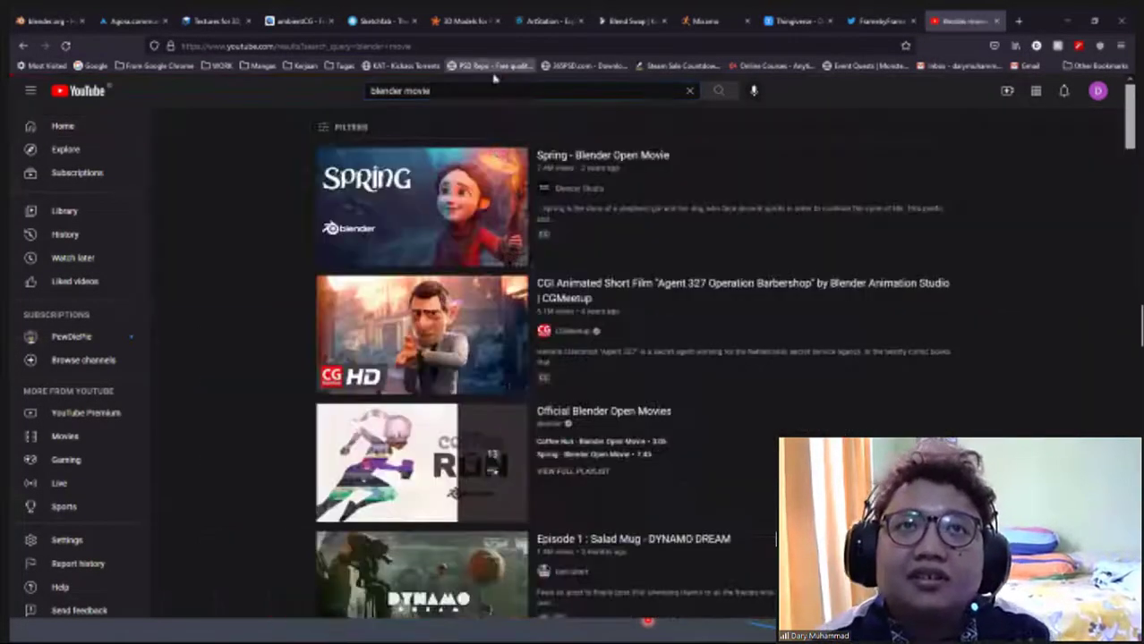
pyautogui.moveTo(429, 261)
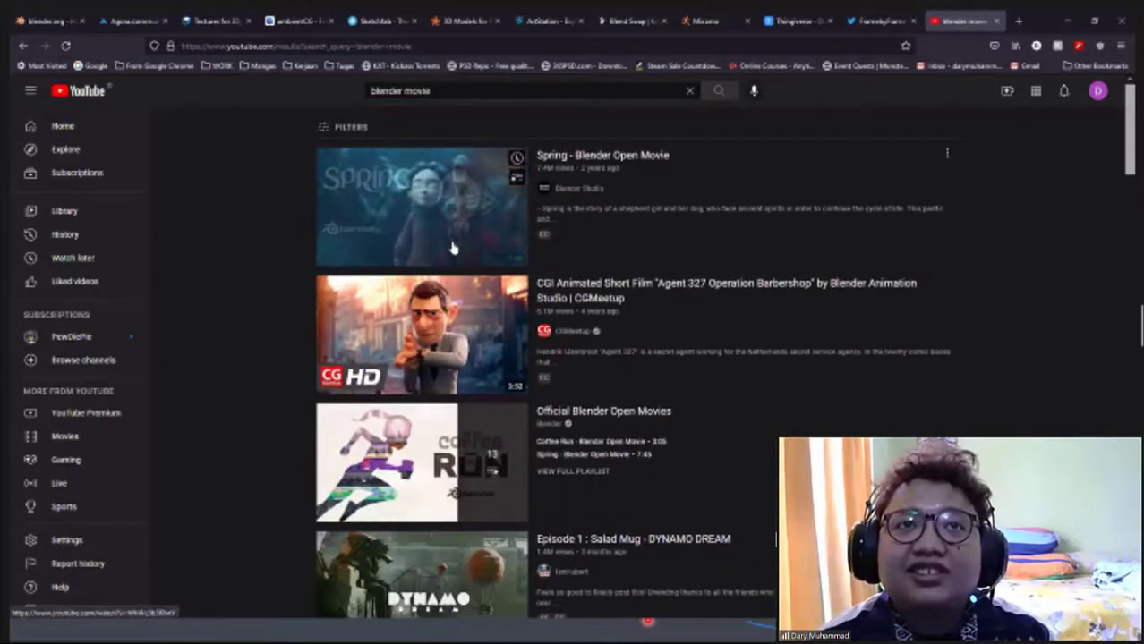
pyautogui.click(452, 248)
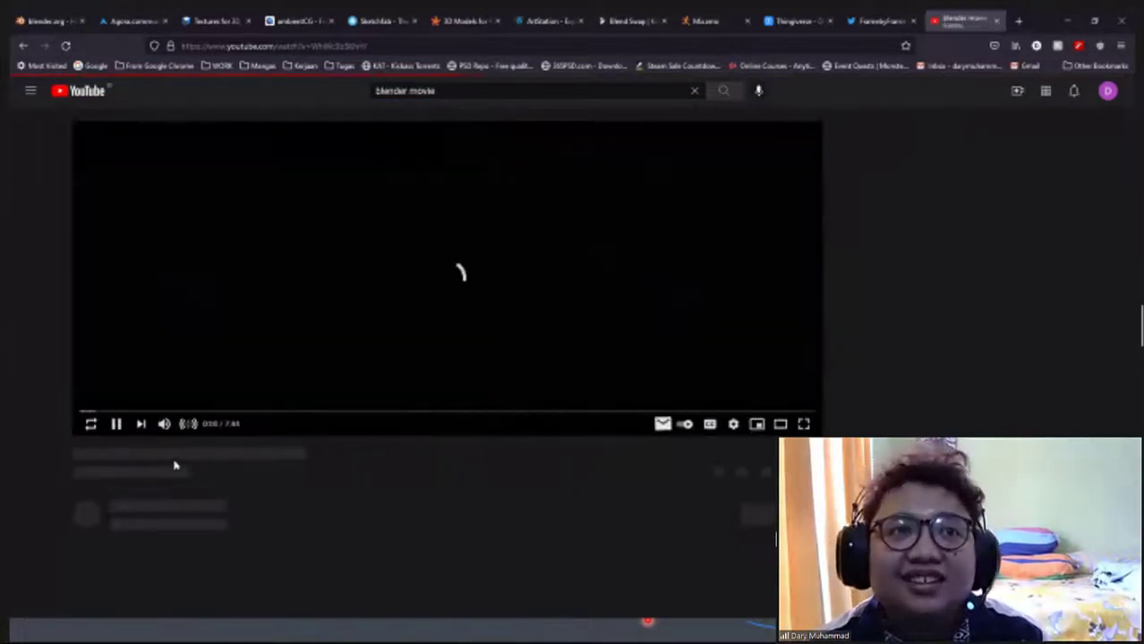
pyautogui.click(115, 414)
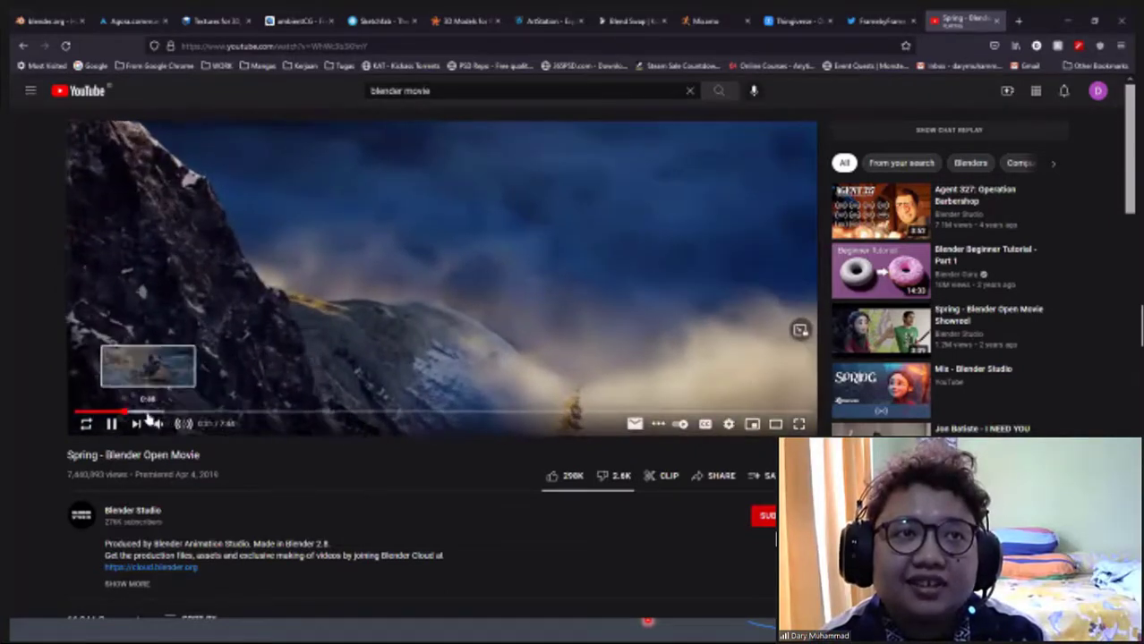
# Scrub Spring forward from 0:47 through the forest scenes to the creature cave scene around 3:08
pyautogui.click(149, 412)
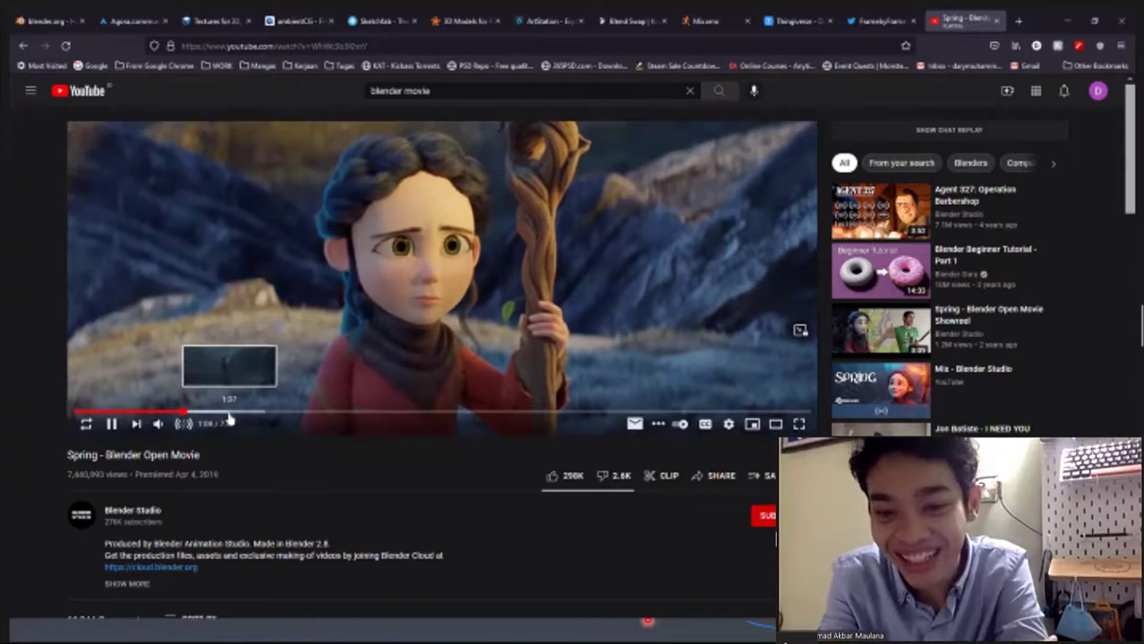
pyautogui.click(229, 413)
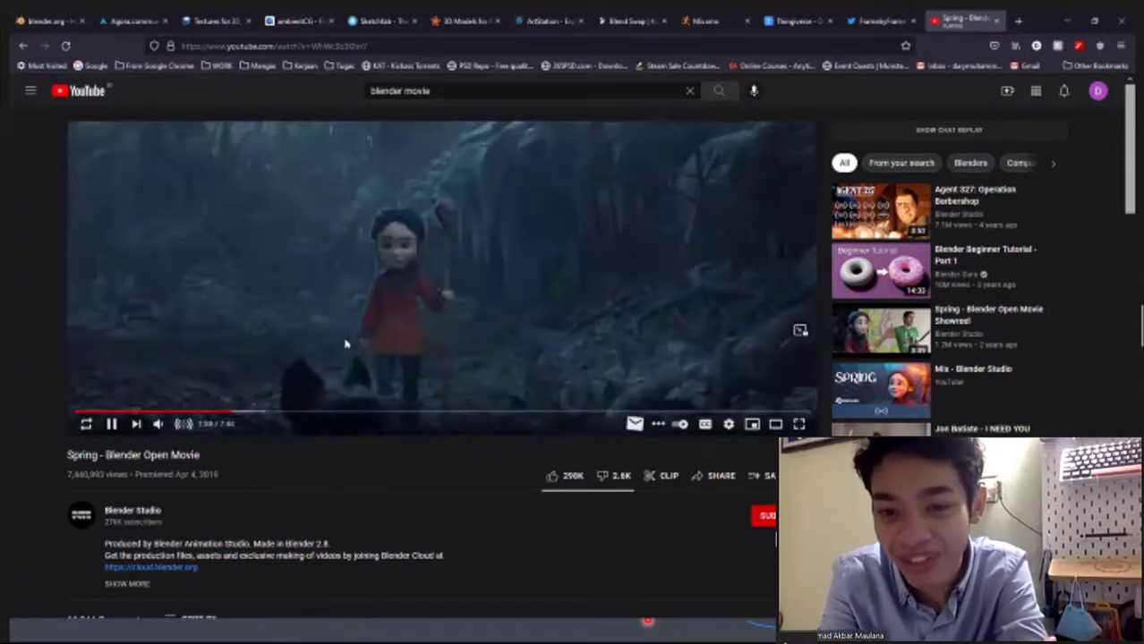
pyautogui.click(346, 400)
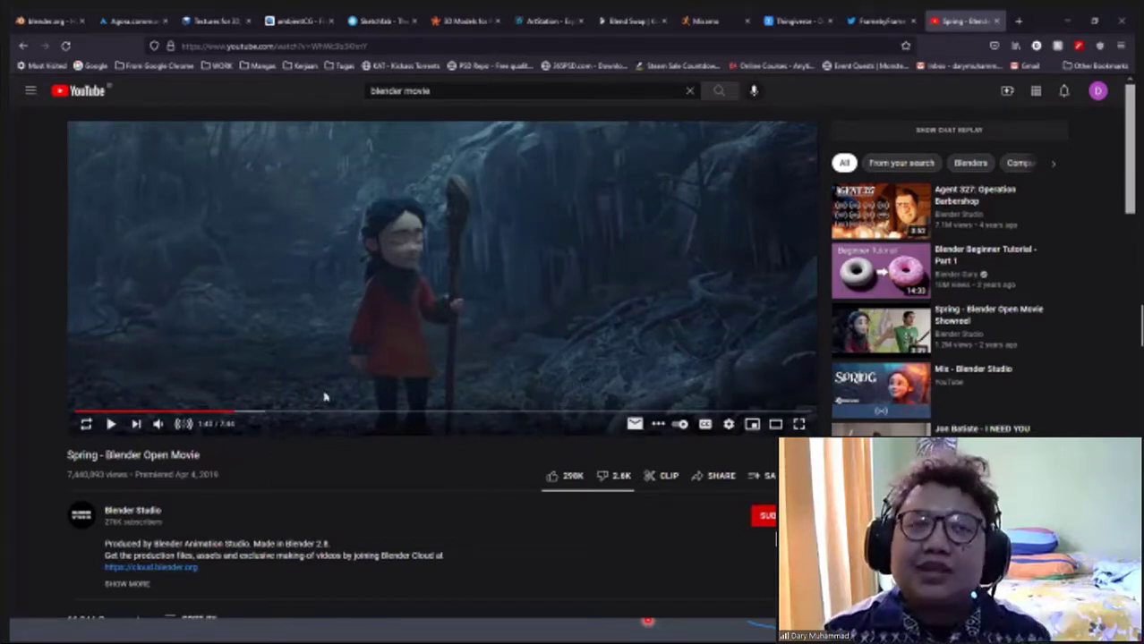
pyautogui.click(267, 414)
pyautogui.click(260, 411)
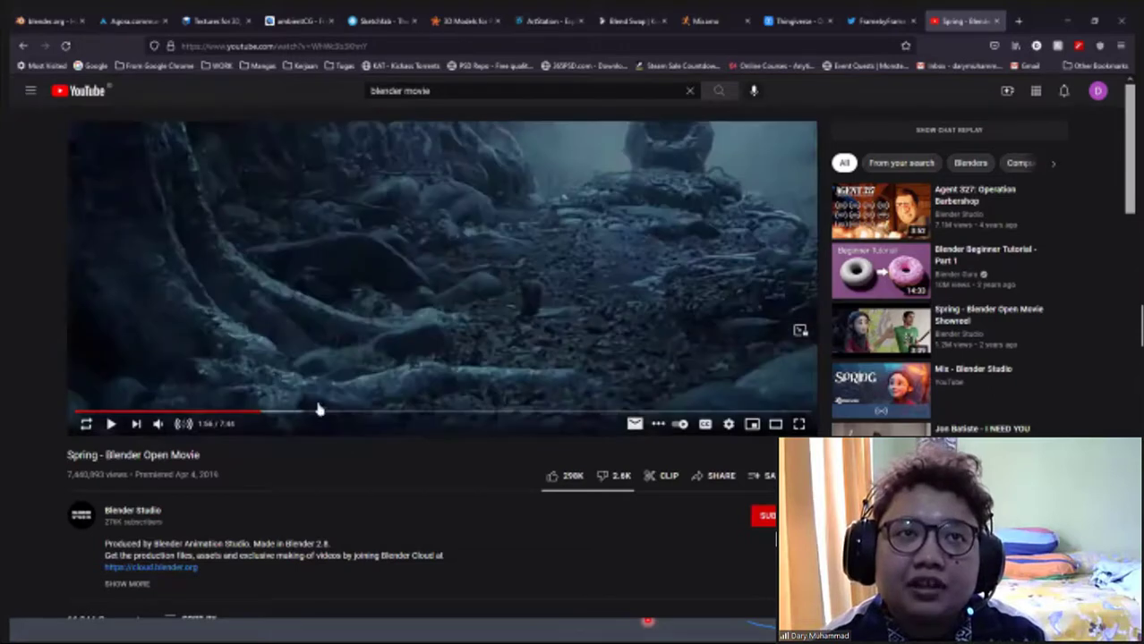
pyautogui.click(289, 413)
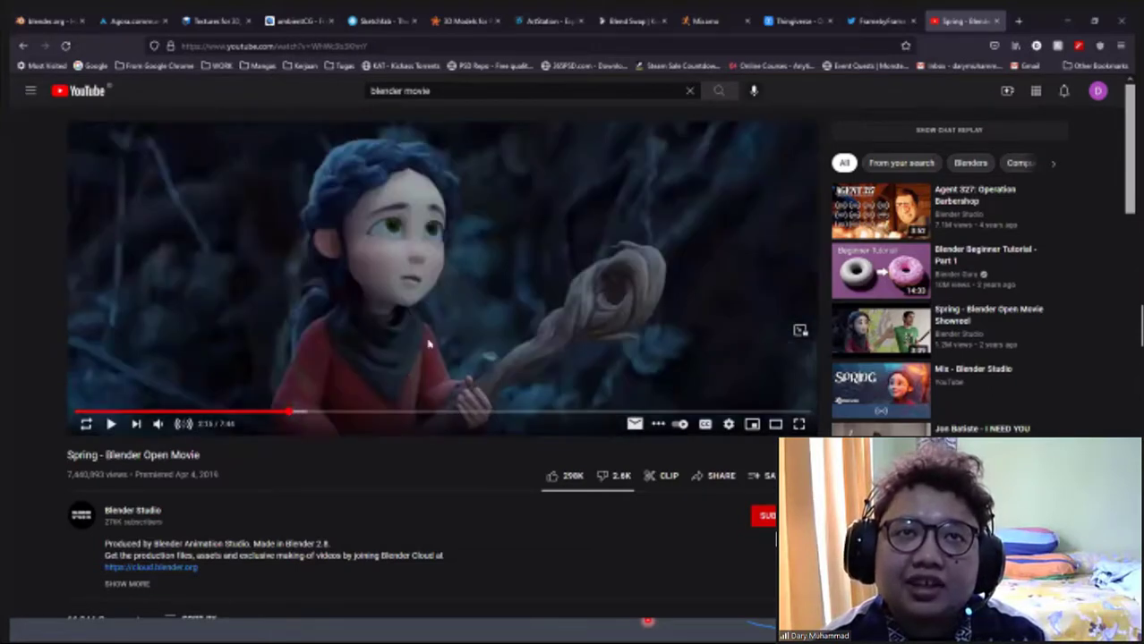
pyautogui.click(315, 414)
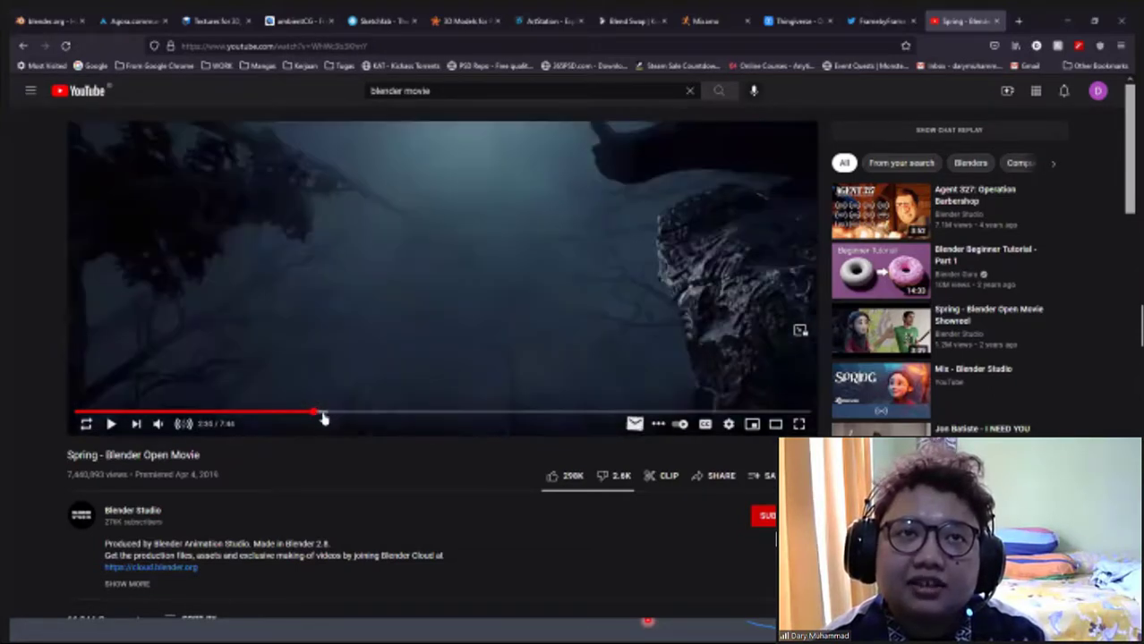
pyautogui.click(335, 414)
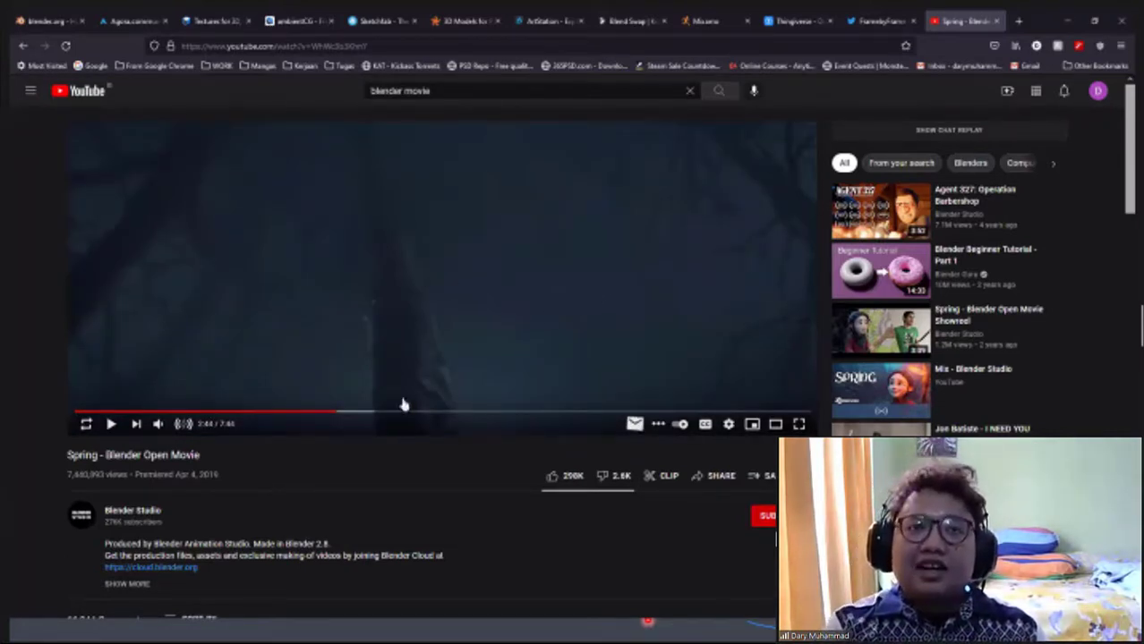
pyautogui.click(358, 414)
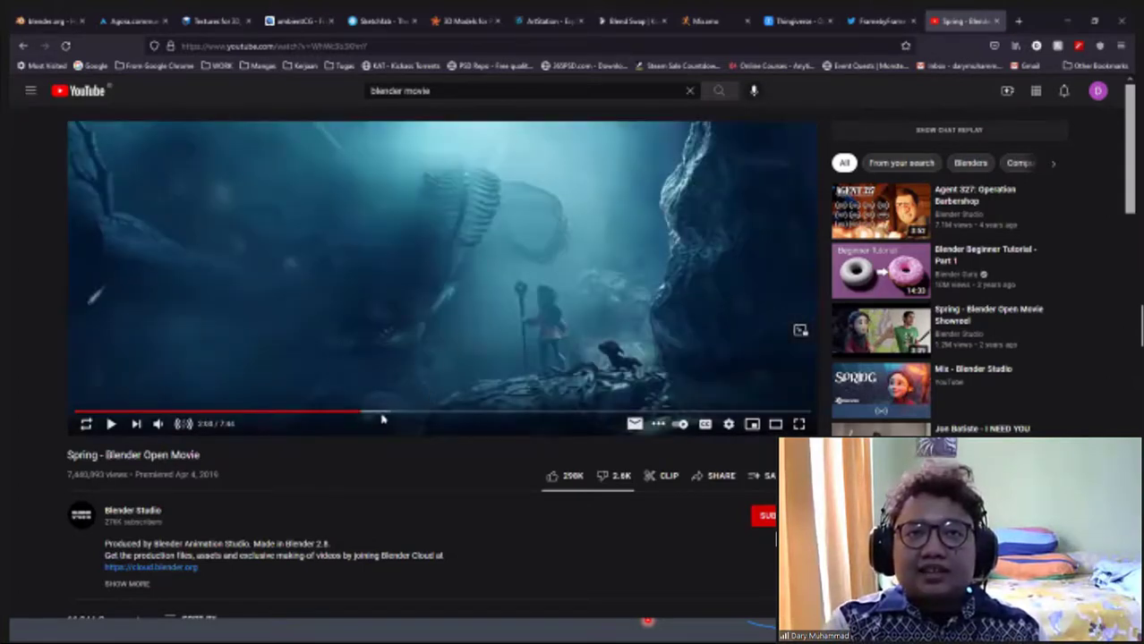
pyautogui.doubleClick(444, 92)
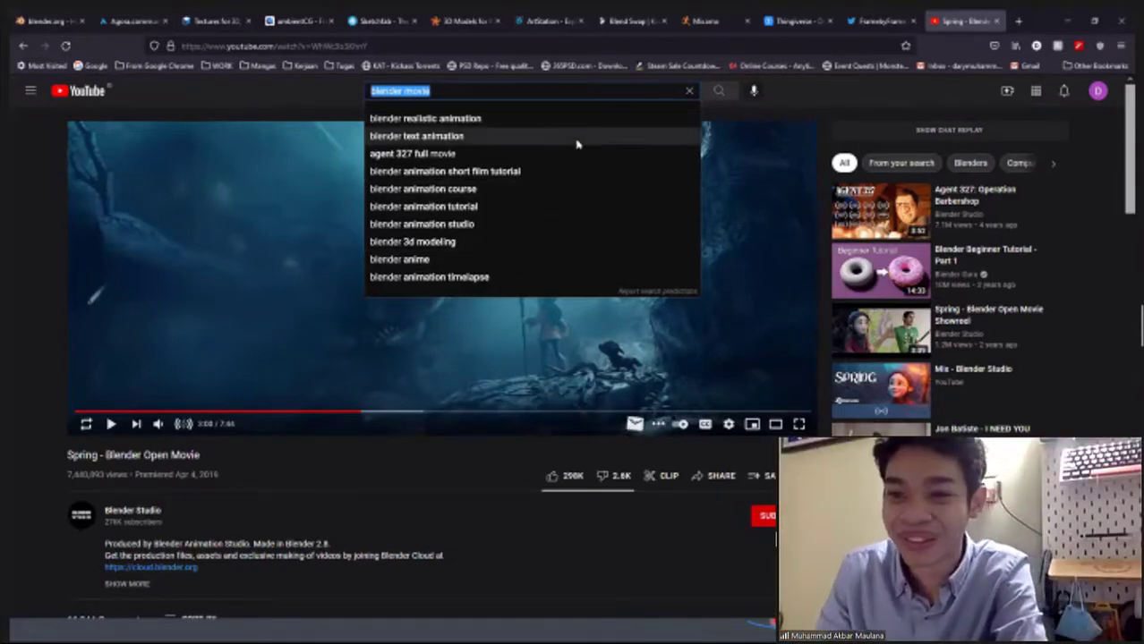
# Search YouTube for 'blender modelling character' and open the Queen's Gambit 'How I Sculpt a Character' video
pyautogui.click(474, 439)
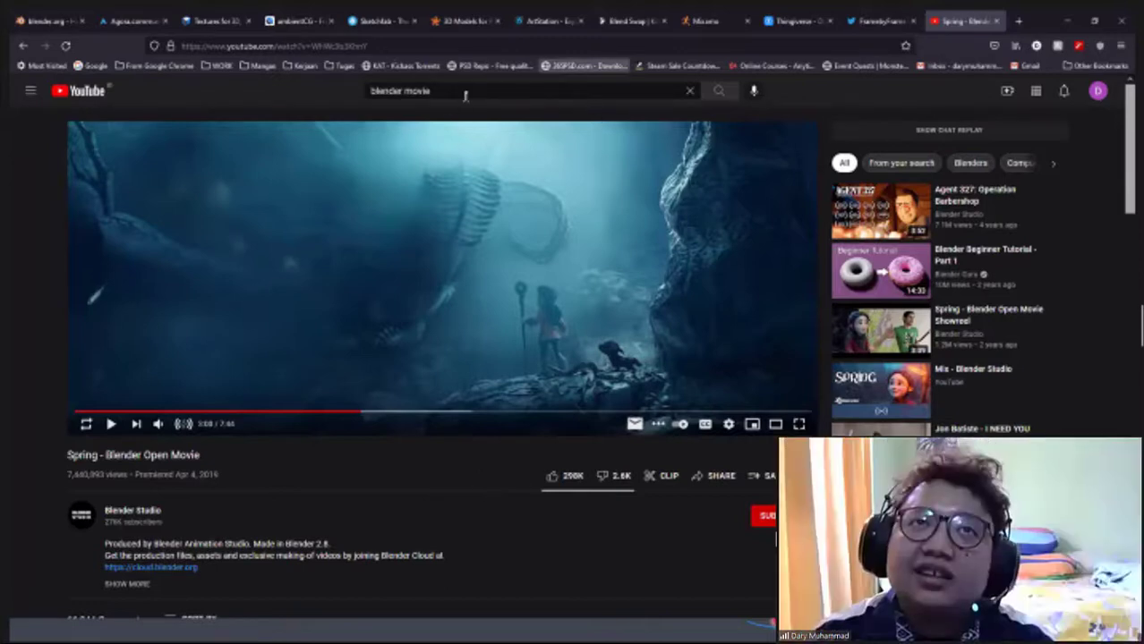
pyautogui.click(464, 95)
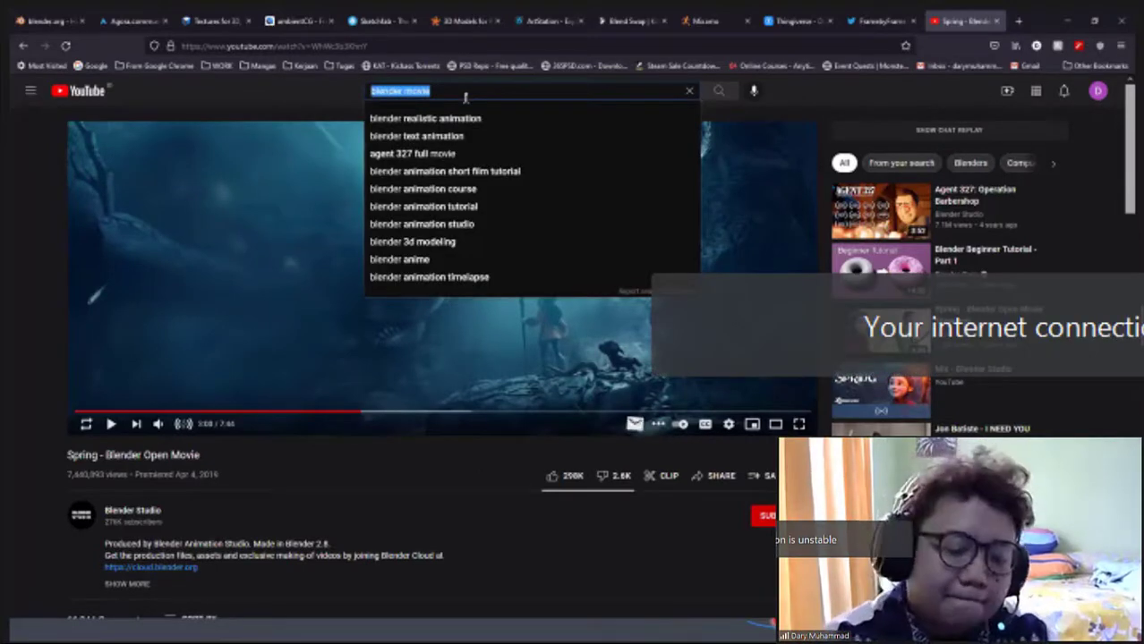
pyautogui.write('blender')
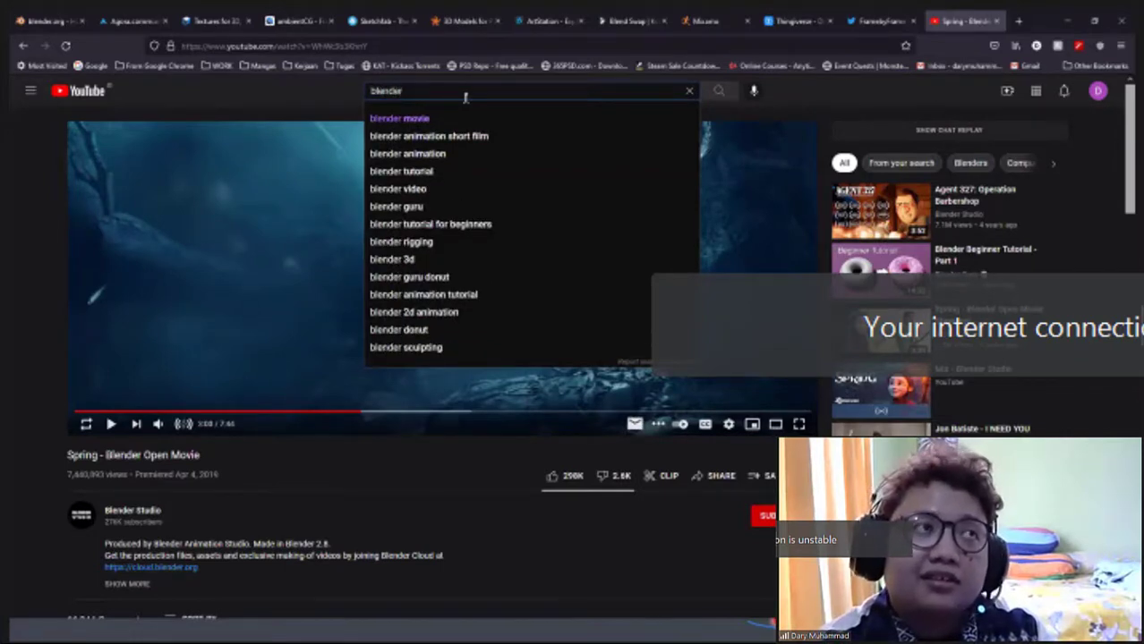
pyautogui.write(' modelling')
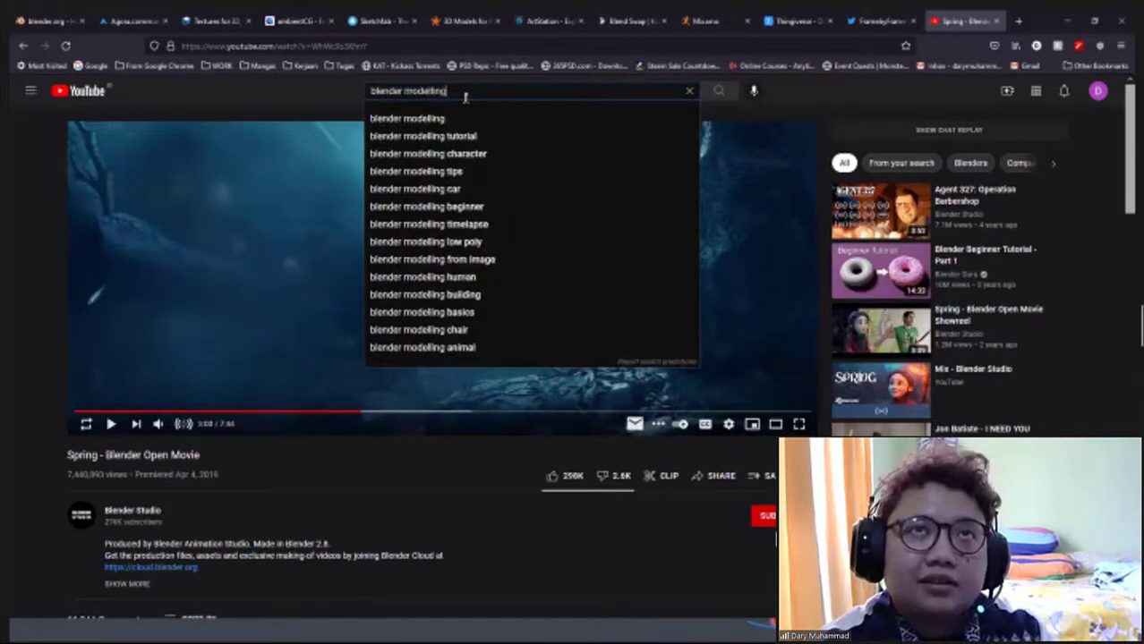
pyautogui.write(' character')
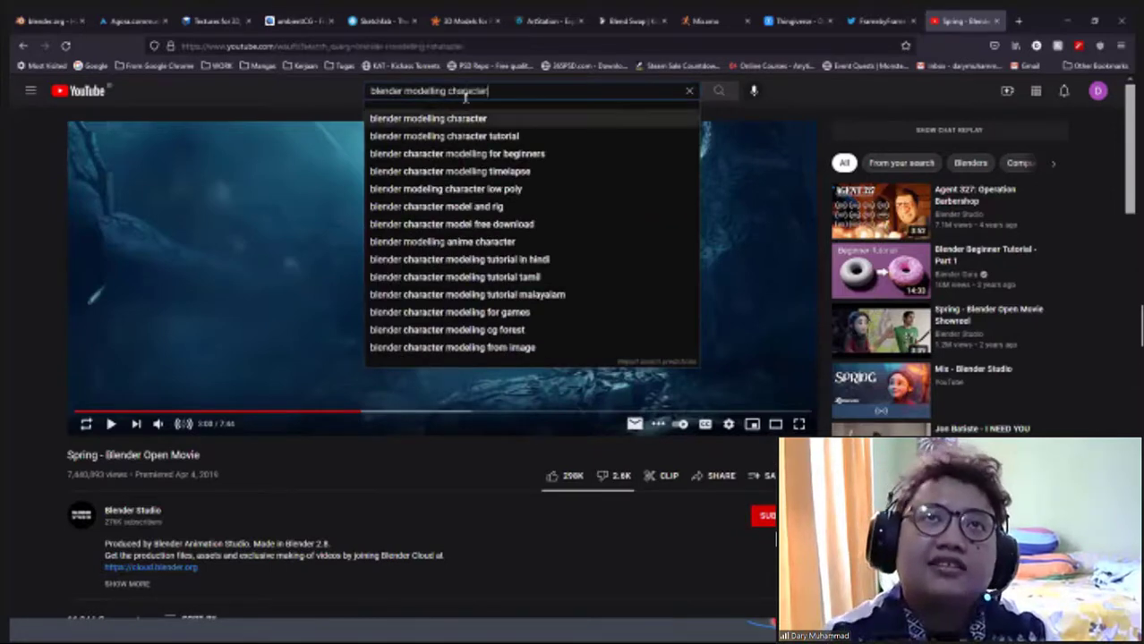
pyautogui.press('Return')
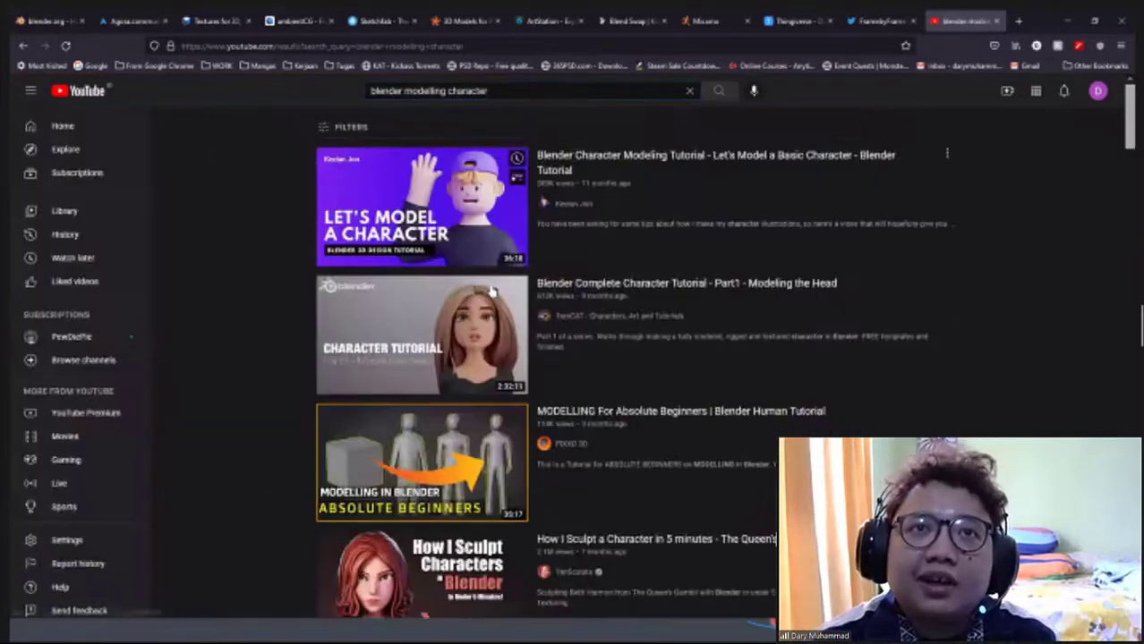
pyautogui.scroll(-2, 452, 486)
pyautogui.scroll(-1, 457, 448)
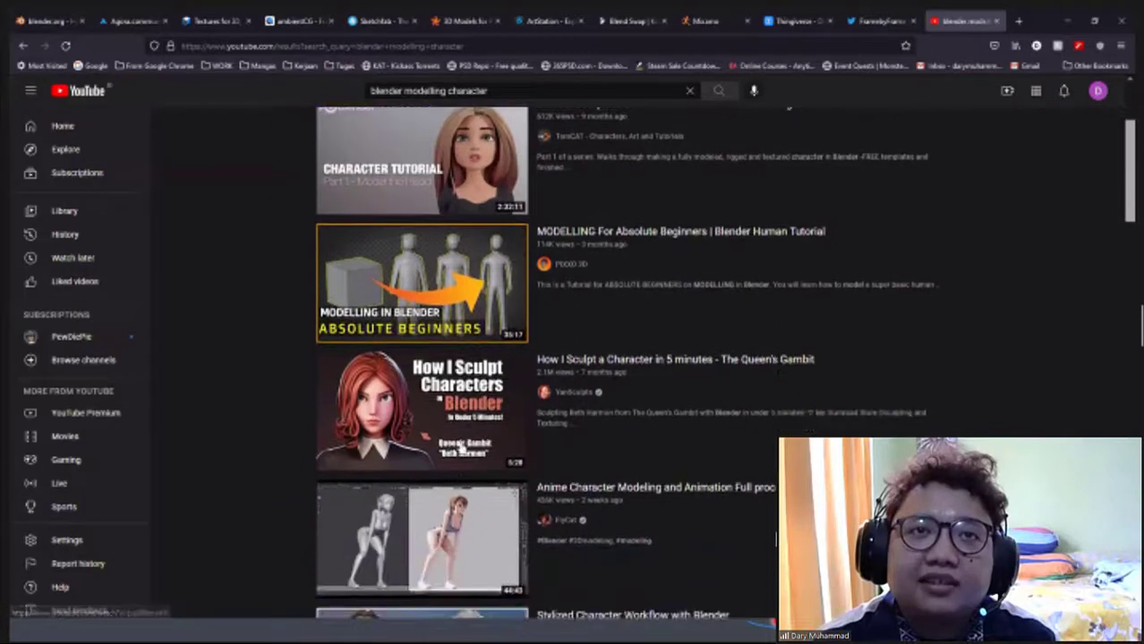
pyautogui.click(460, 412)
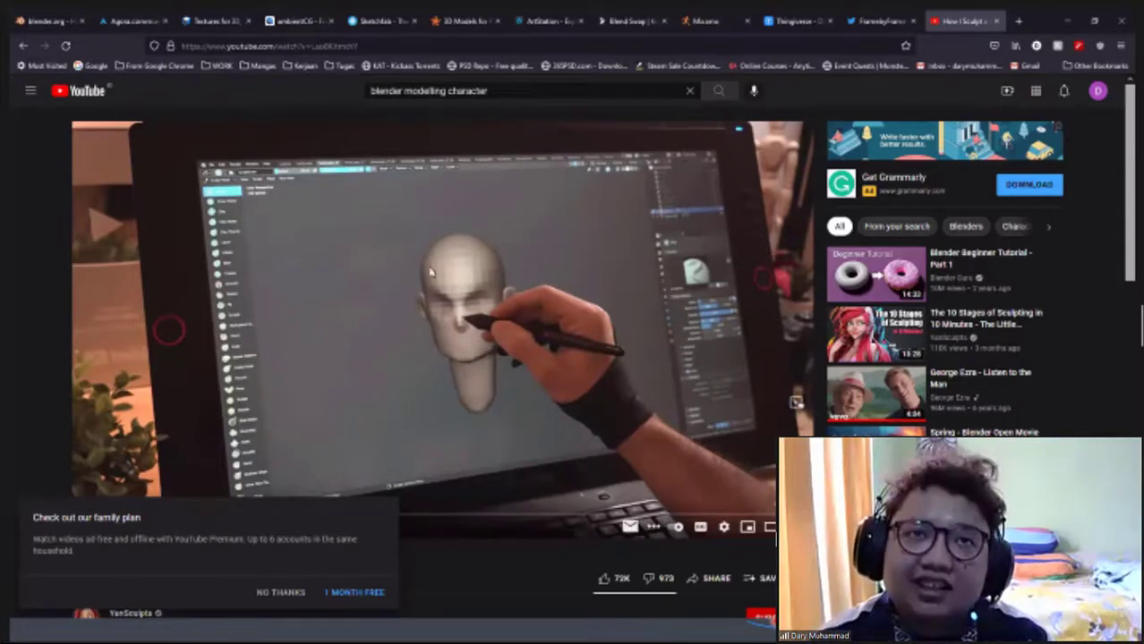
# Dismiss the family plan offer, skim the sculpting video to the hair stage, and play it
pyautogui.click(300, 594)
pyautogui.click(142, 515)
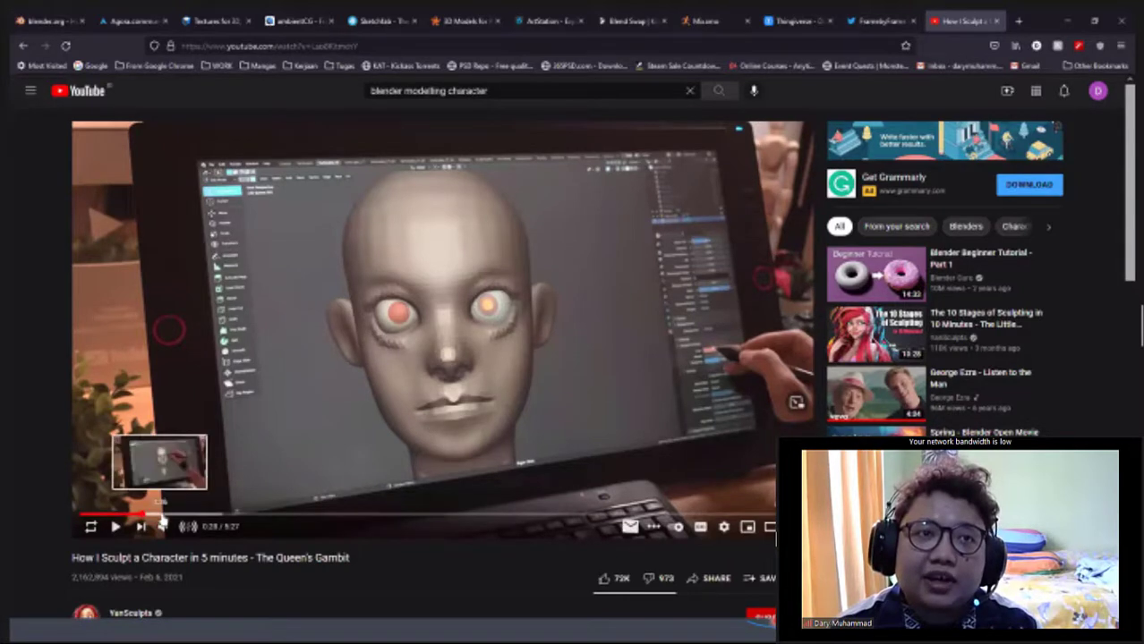
pyautogui.click(159, 515)
pyautogui.click(216, 516)
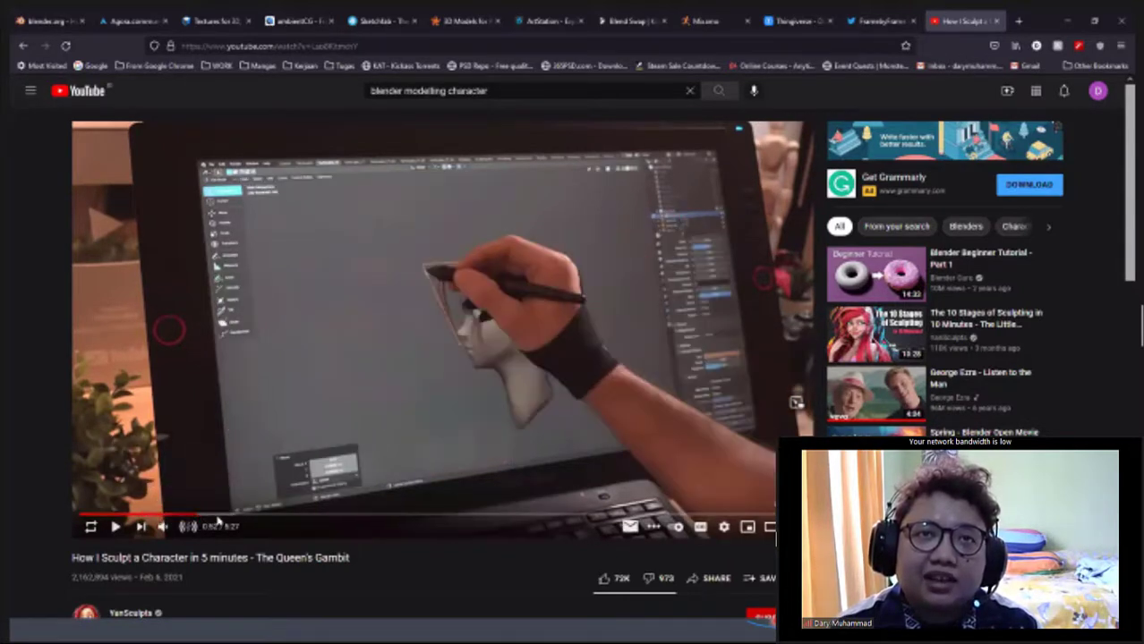
pyautogui.click(224, 516)
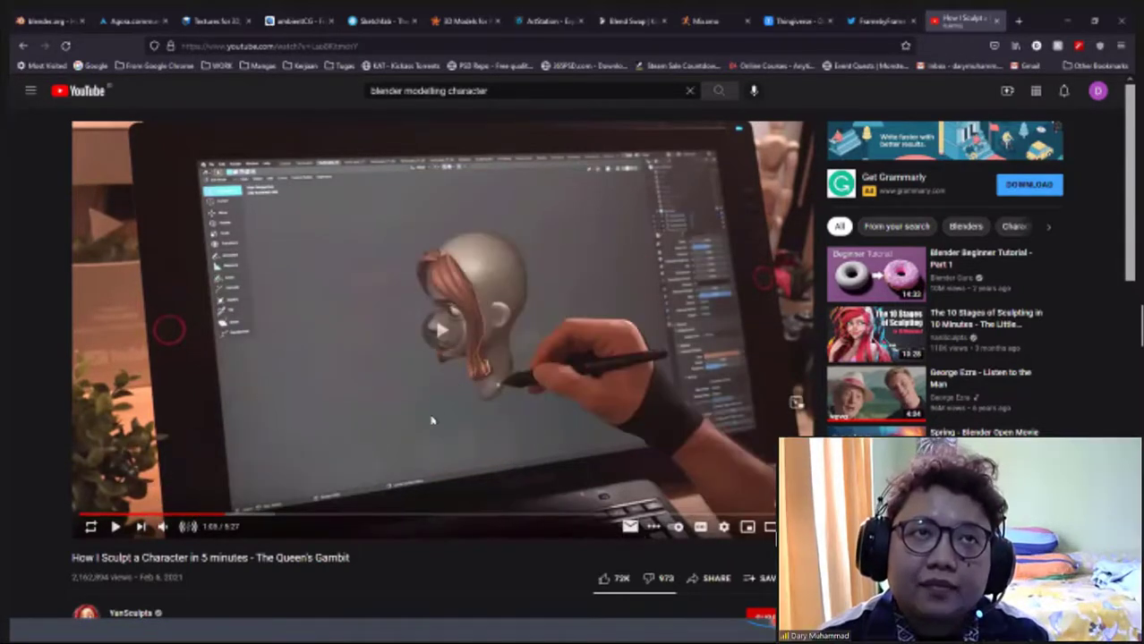
pyautogui.click(430, 420)
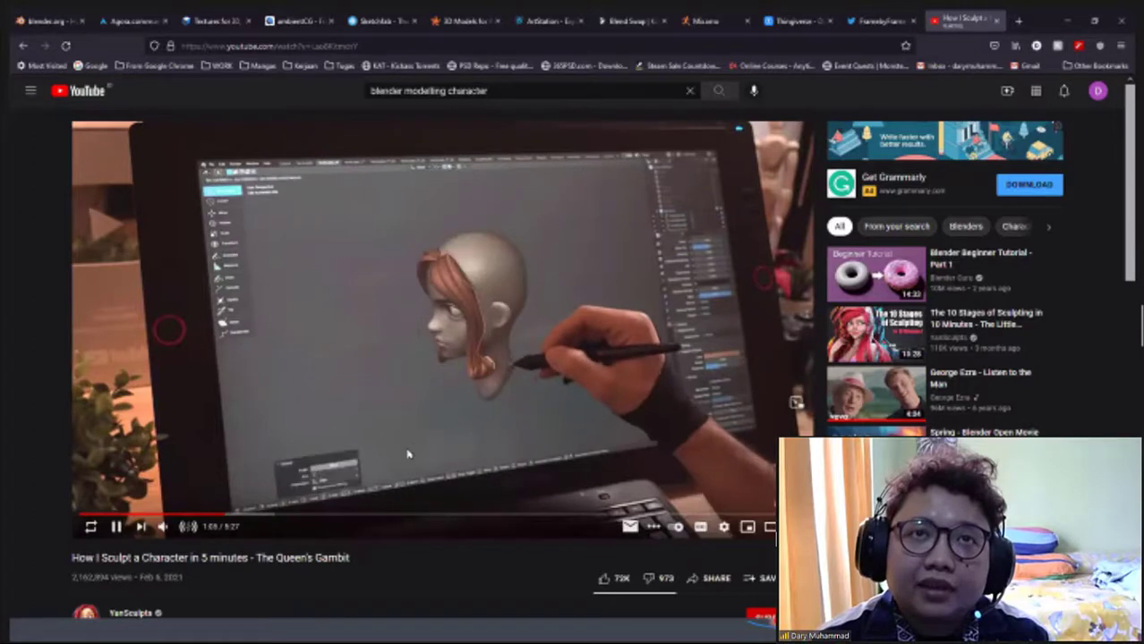
# Skip ahead to the full-body figure, pause near 2:28, and select the query's last word
pyautogui.click(271, 517)
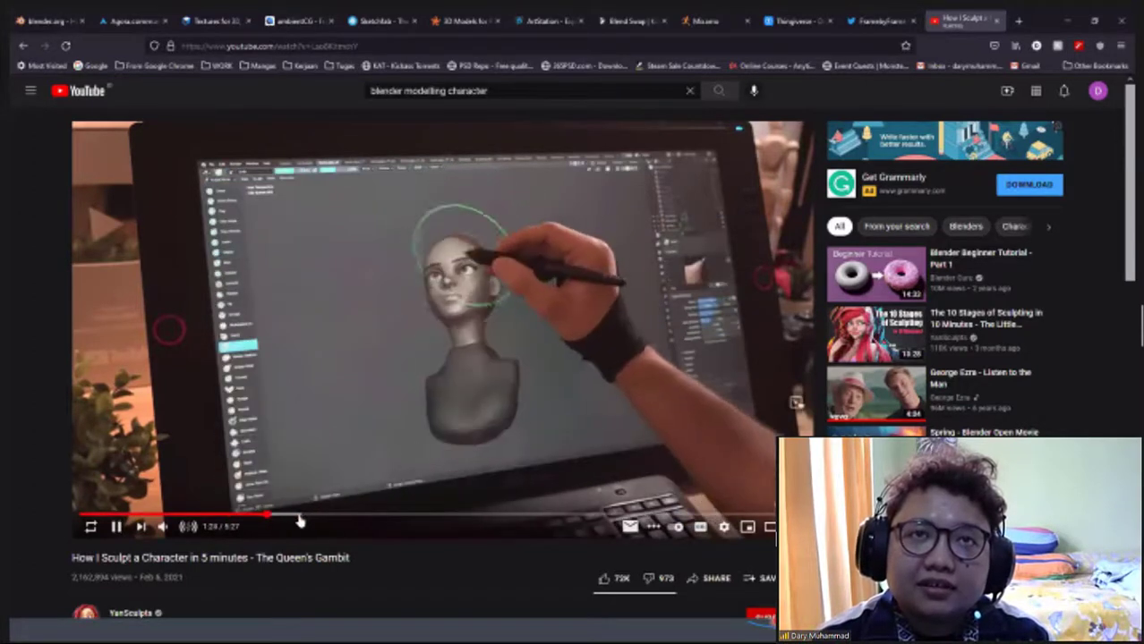
pyautogui.click(297, 517)
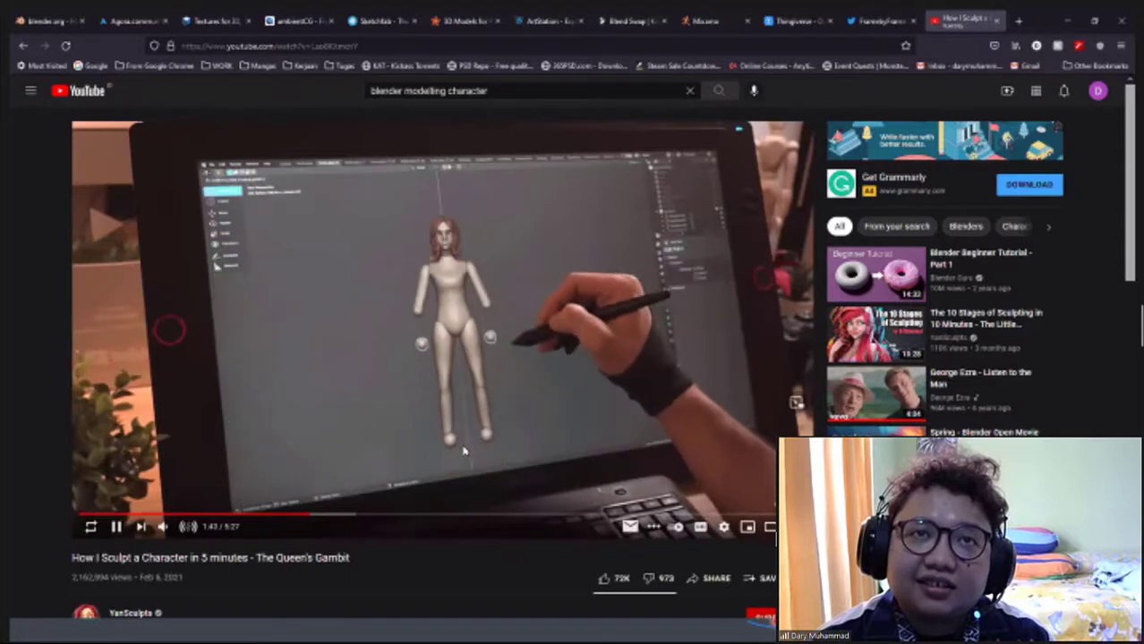
pyautogui.click(355, 518)
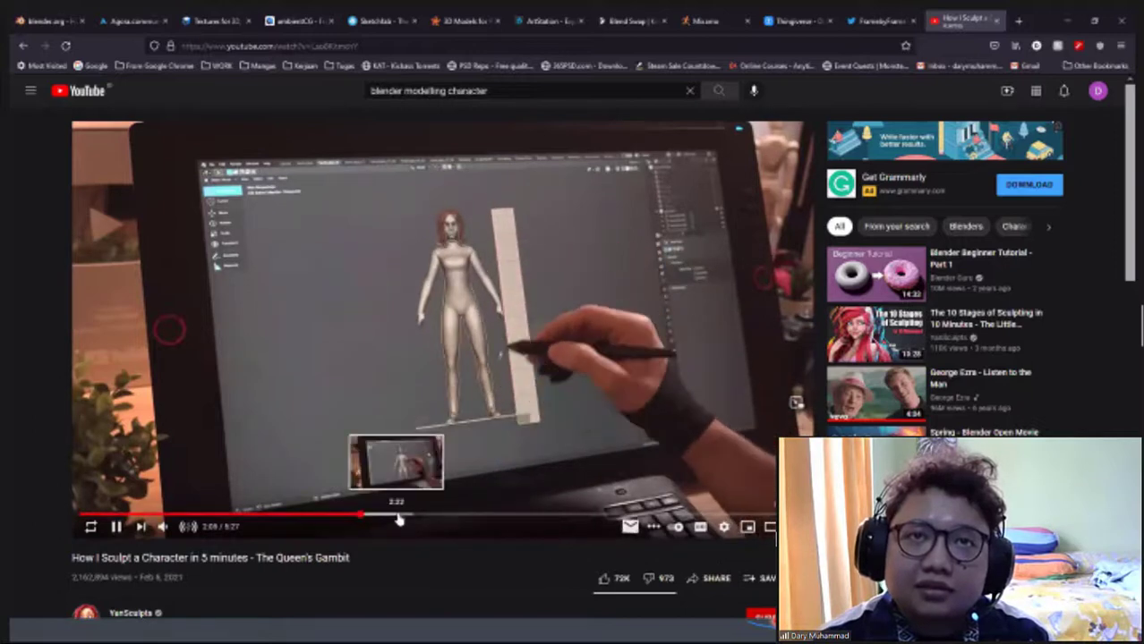
pyautogui.click(398, 517)
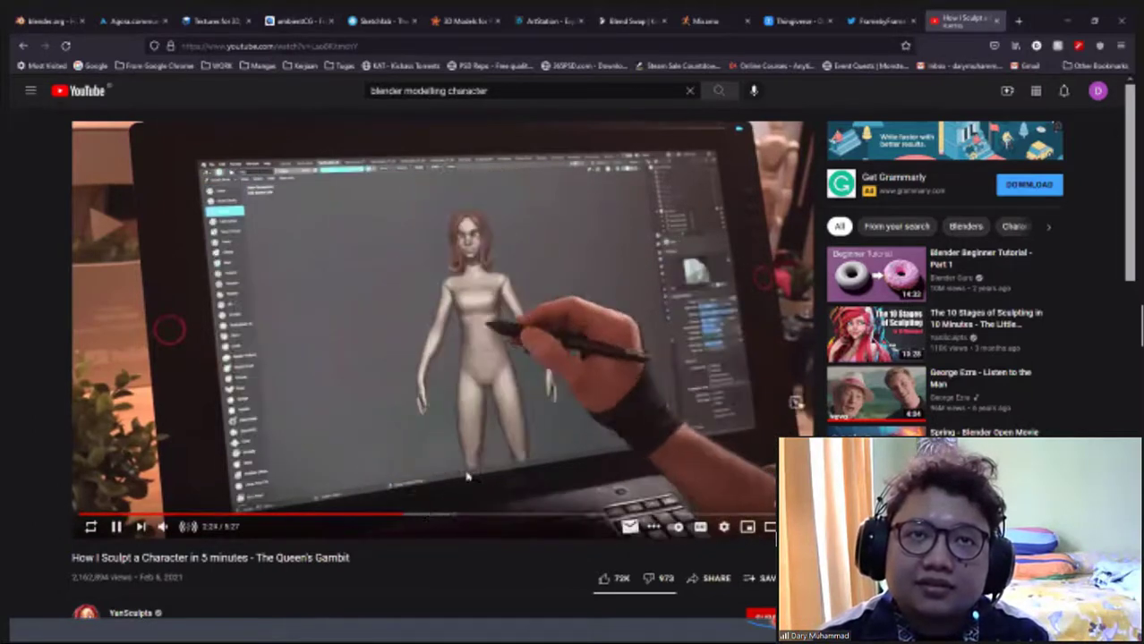
pyautogui.click(455, 254)
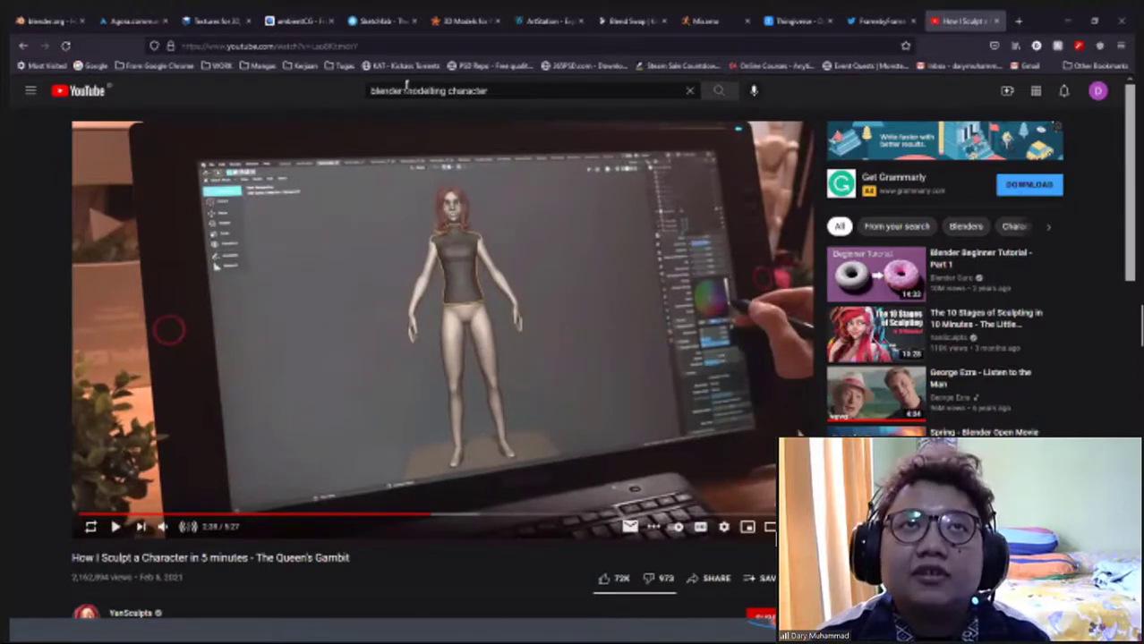
pyautogui.moveTo(406, 84); pyautogui.dragTo(551, 87)
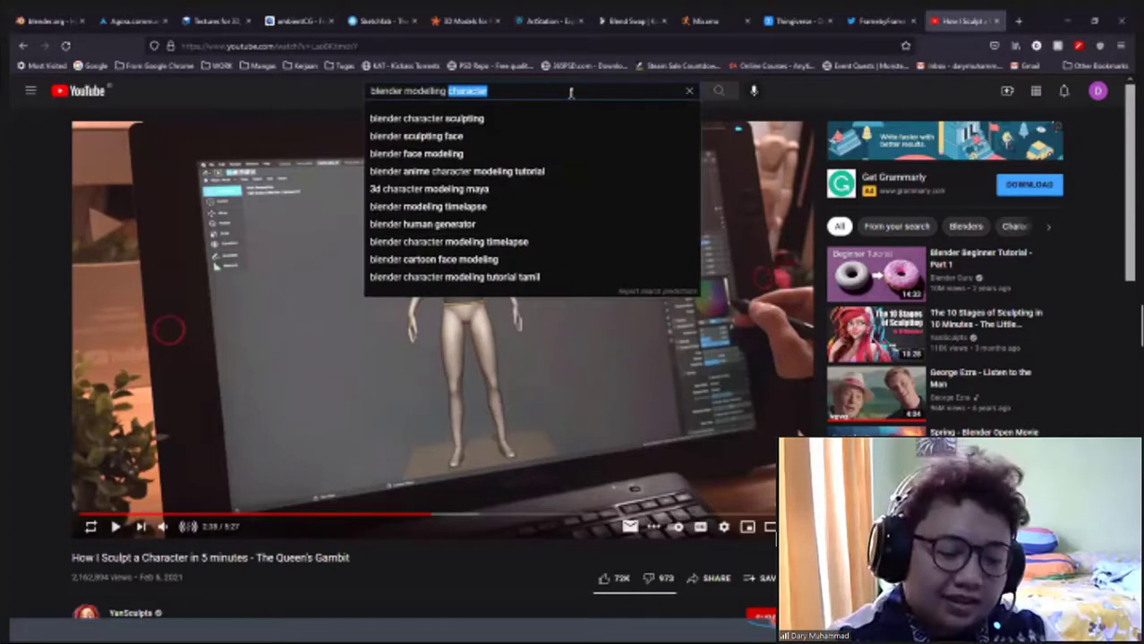
# Search 'blender modelling from reference' and open the first reference-images tutorial
pyautogui.write('re')
pyautogui.press('BackSpace')
pyautogui.press('BackSpace')
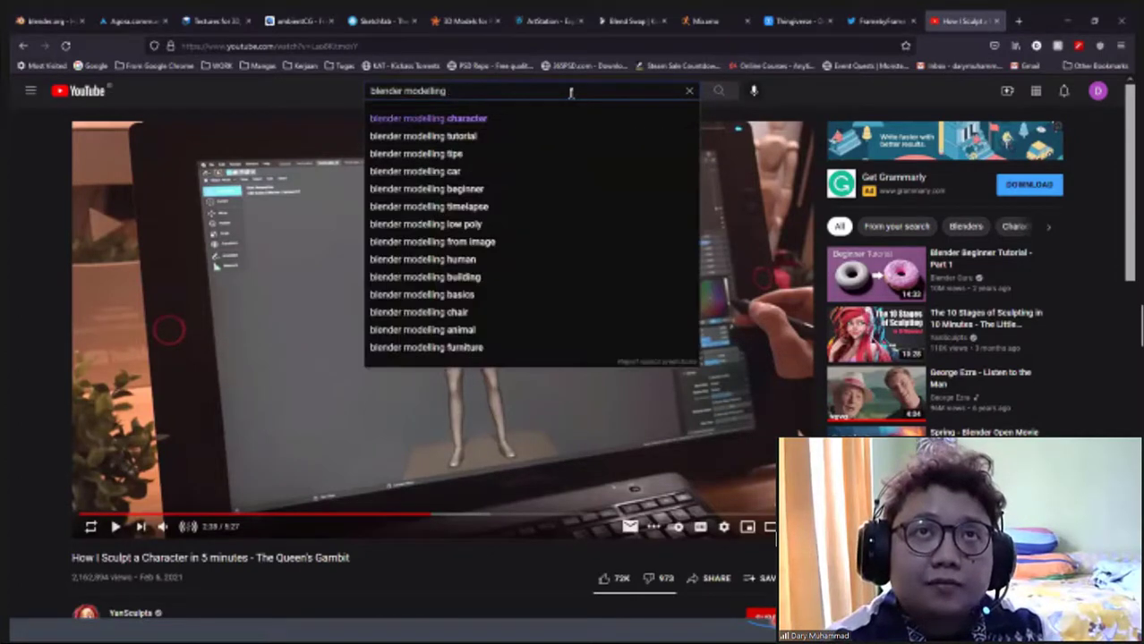
pyautogui.write(' fr')
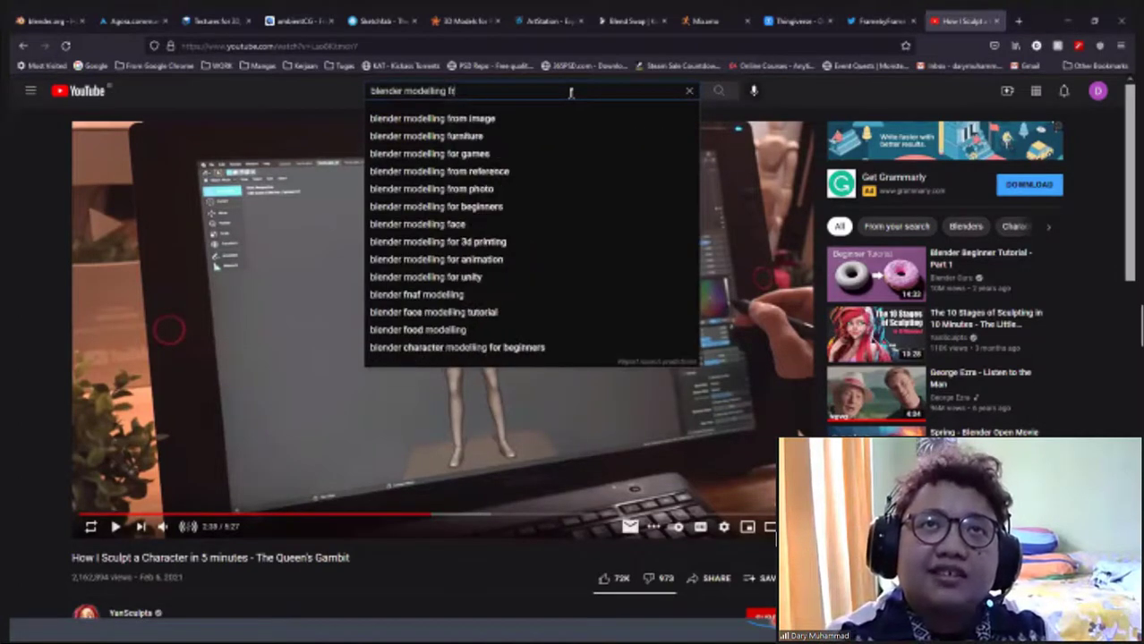
pyautogui.write('om reference')
pyautogui.press('Return')
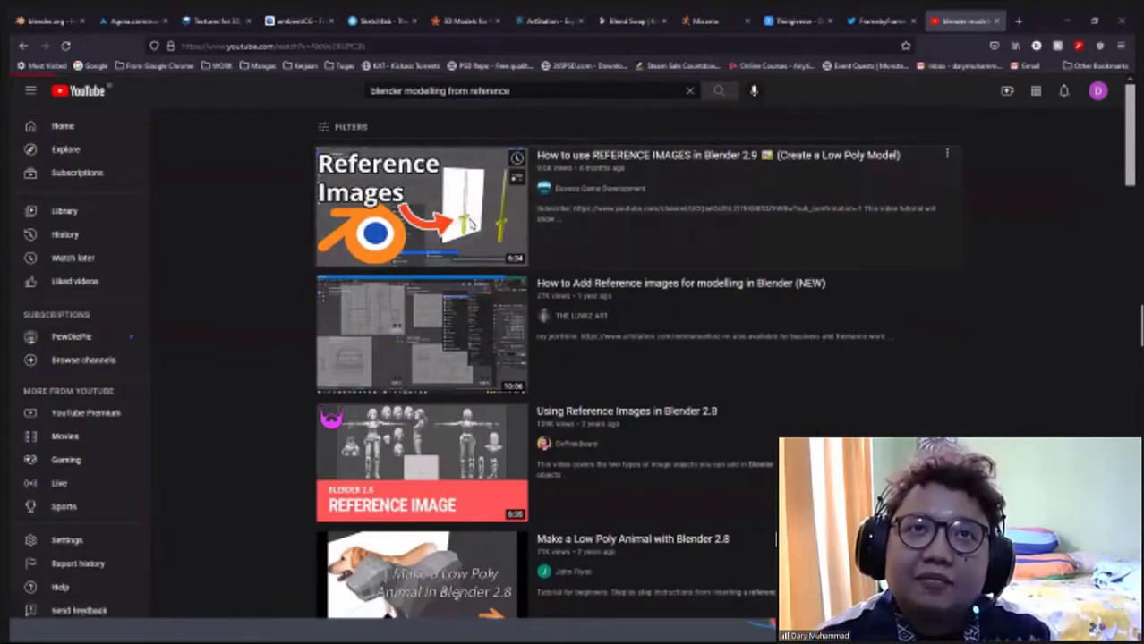
pyautogui.click(452, 231)
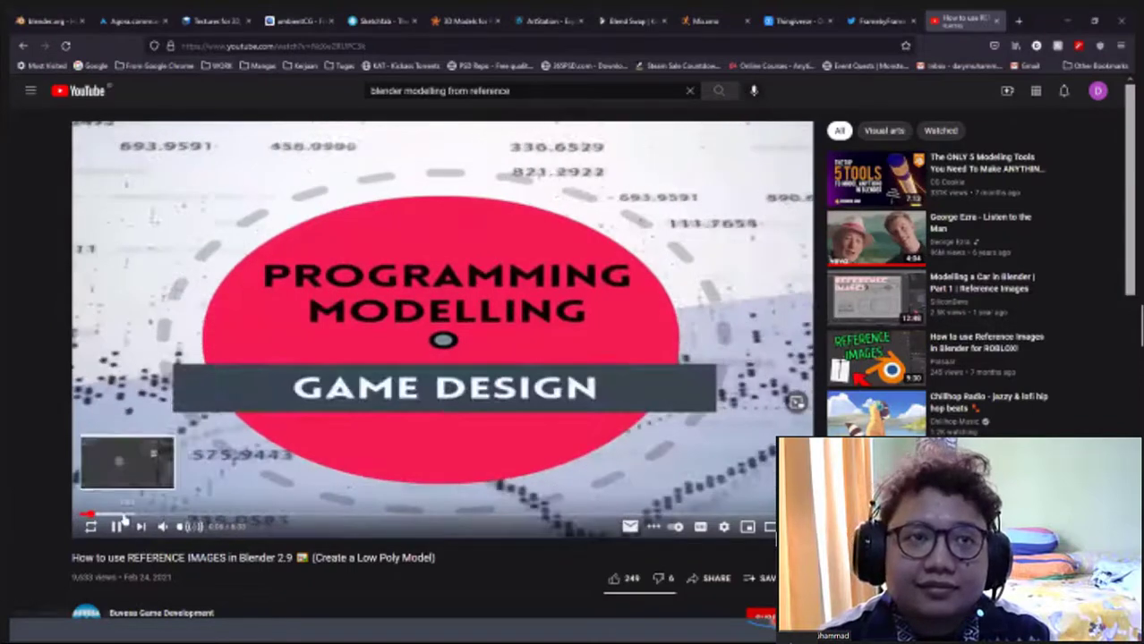
# Skim the tutorial past the intro to the front-view shot and sword reference image
pyautogui.click(127, 515)
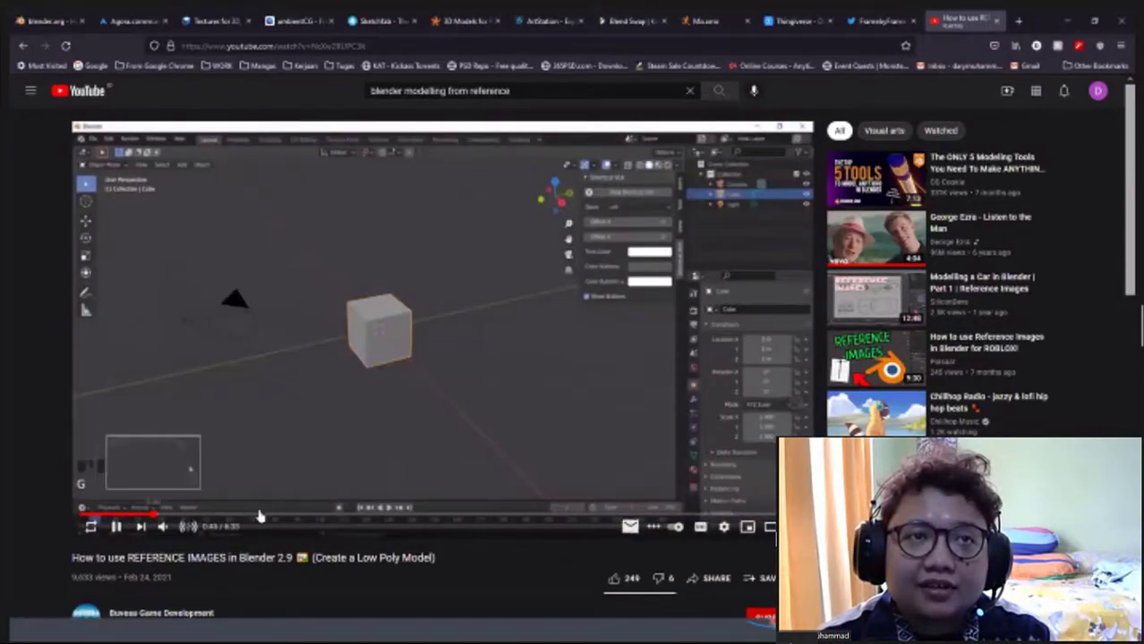
pyautogui.click(158, 515)
pyautogui.click(340, 515)
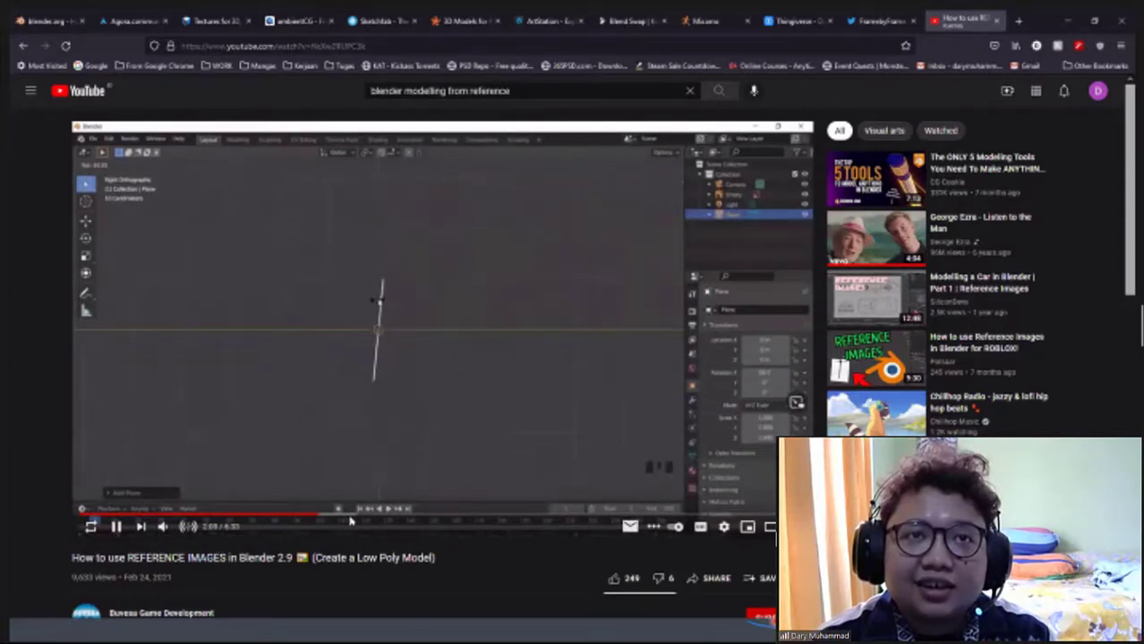
pyautogui.click(356, 516)
pyautogui.press('space')
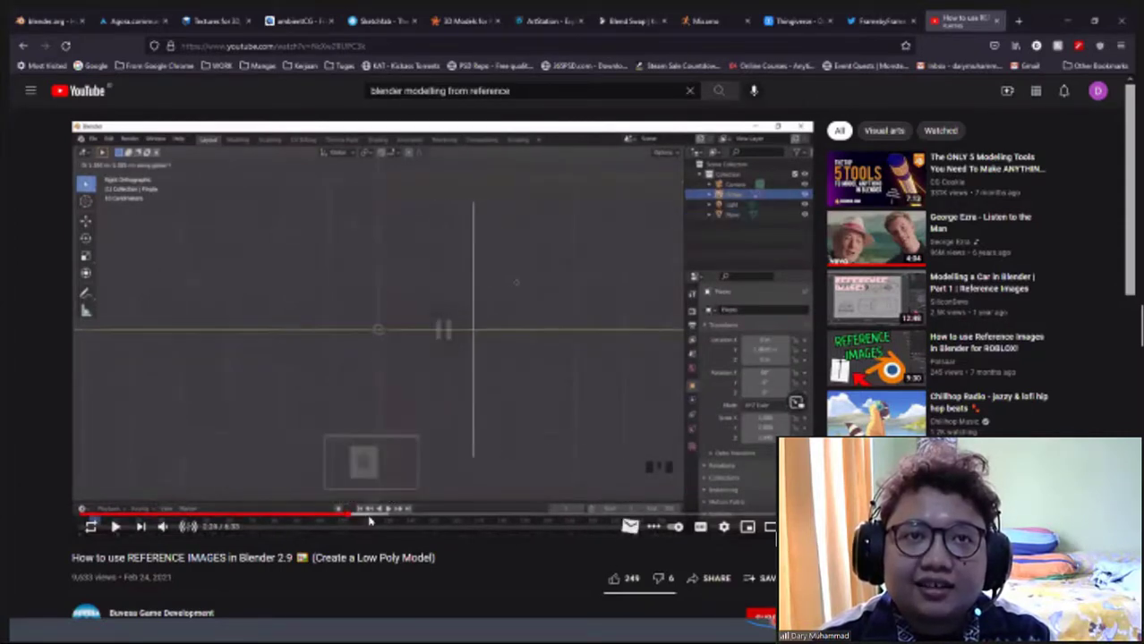
pyautogui.click(369, 522)
pyautogui.press('space')
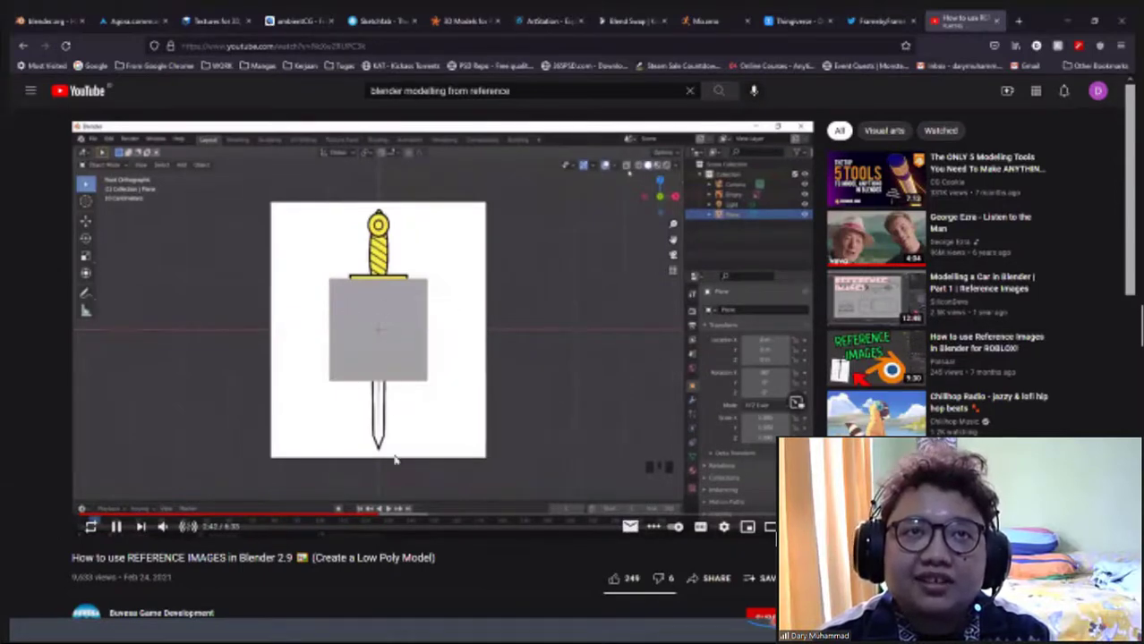
# Skip on past the plane move and 4:24 to the shaded sword near 5:02, resuming playback
pyautogui.click(412, 520)
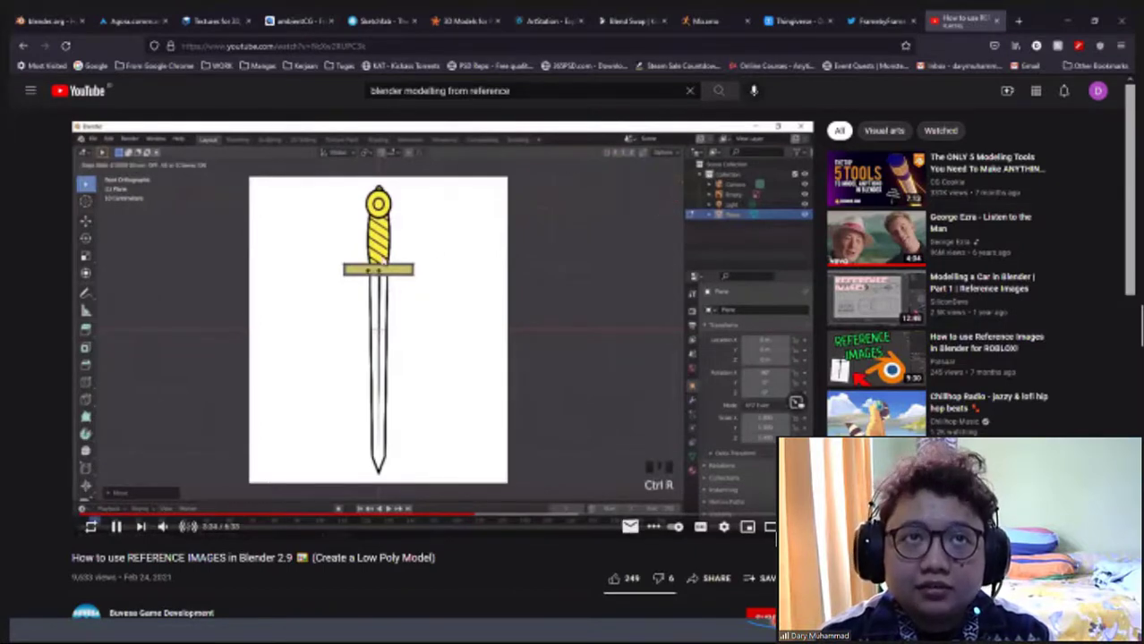
pyautogui.click(512, 375)
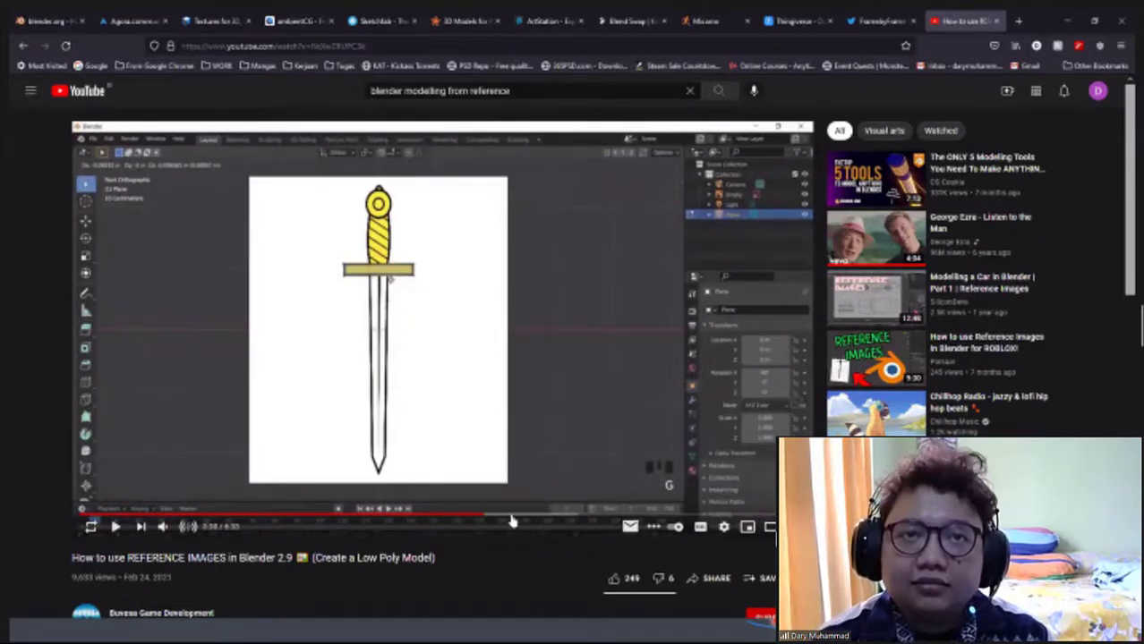
pyautogui.moveTo(512, 522); pyautogui.dragTo(573, 522)
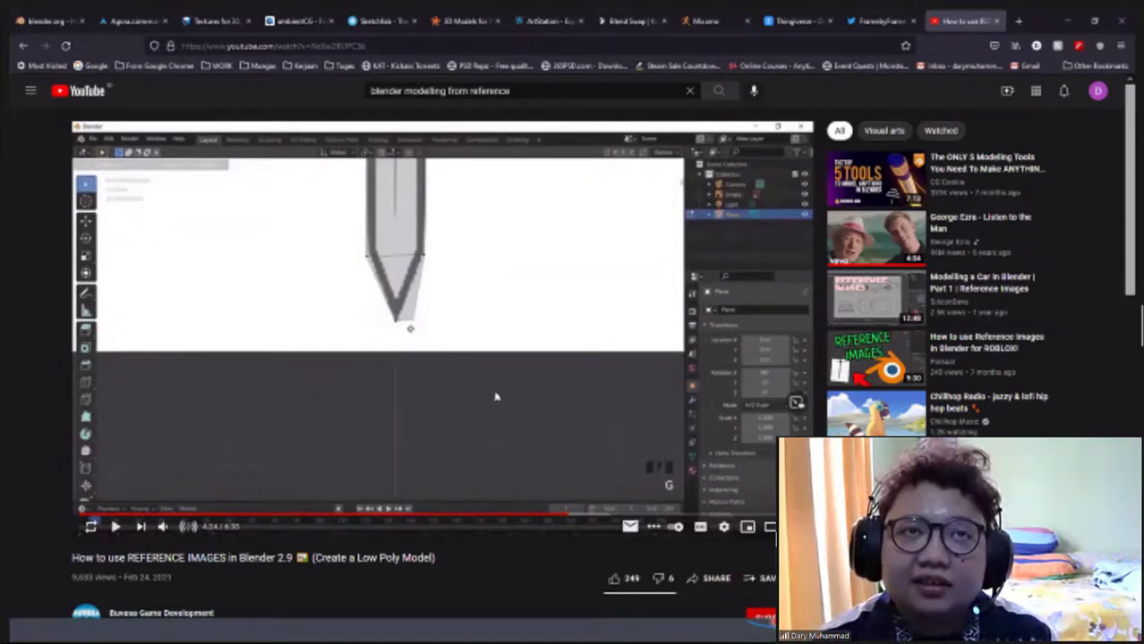
pyautogui.click(591, 510)
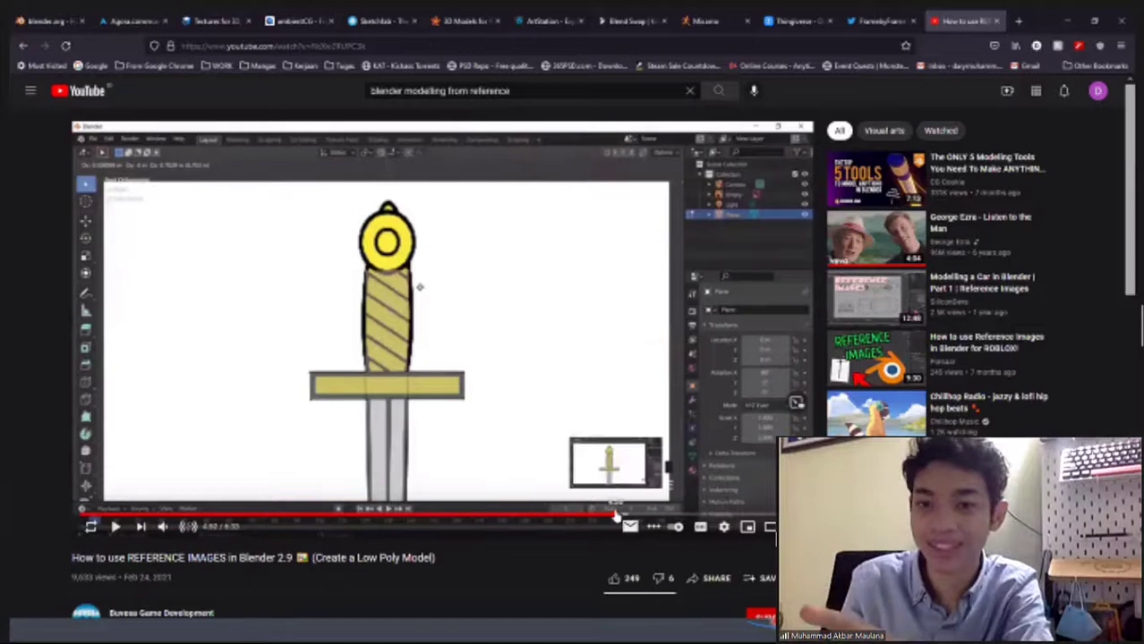
pyautogui.click(632, 513)
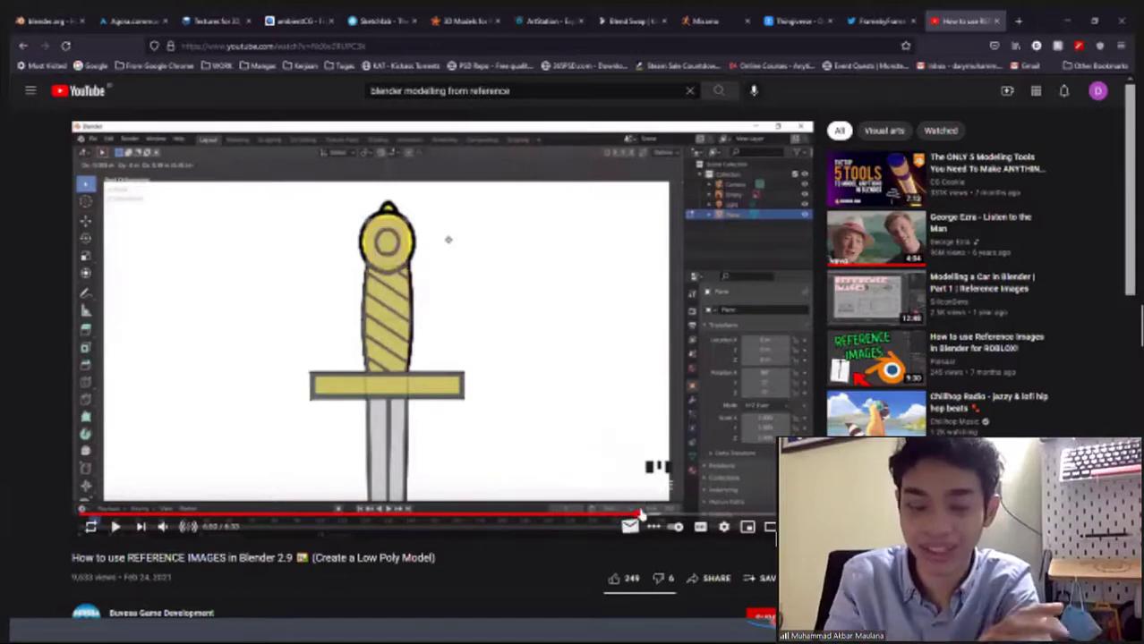
pyautogui.click(634, 514)
pyautogui.click(678, 469)
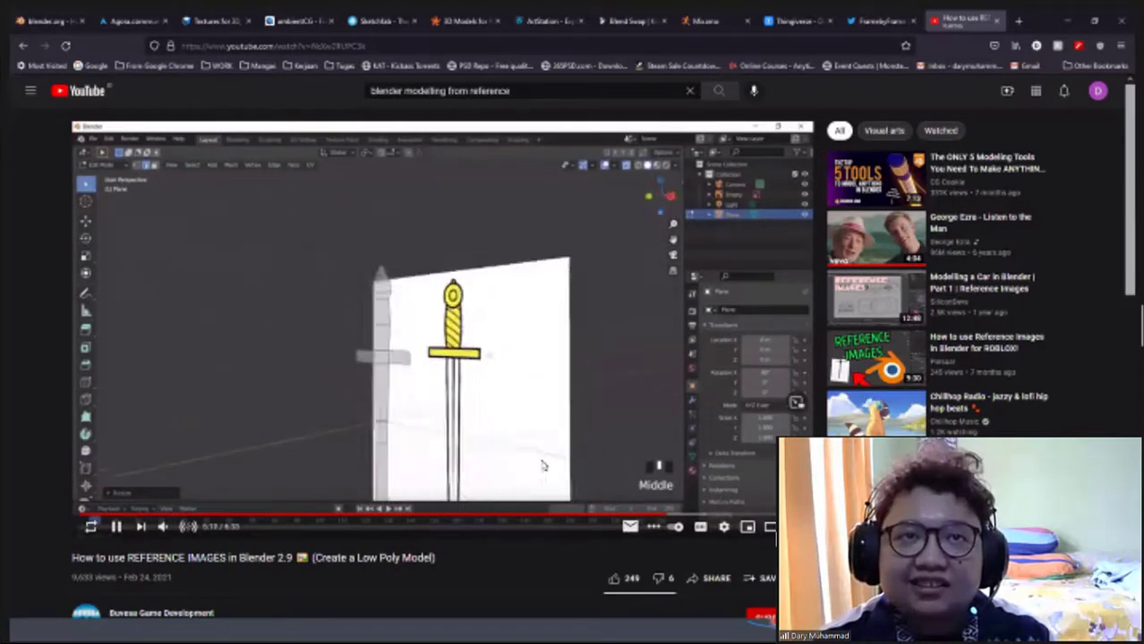
# Turn on captions, pause the tutorial, and select the current search query
pyautogui.click(699, 526)
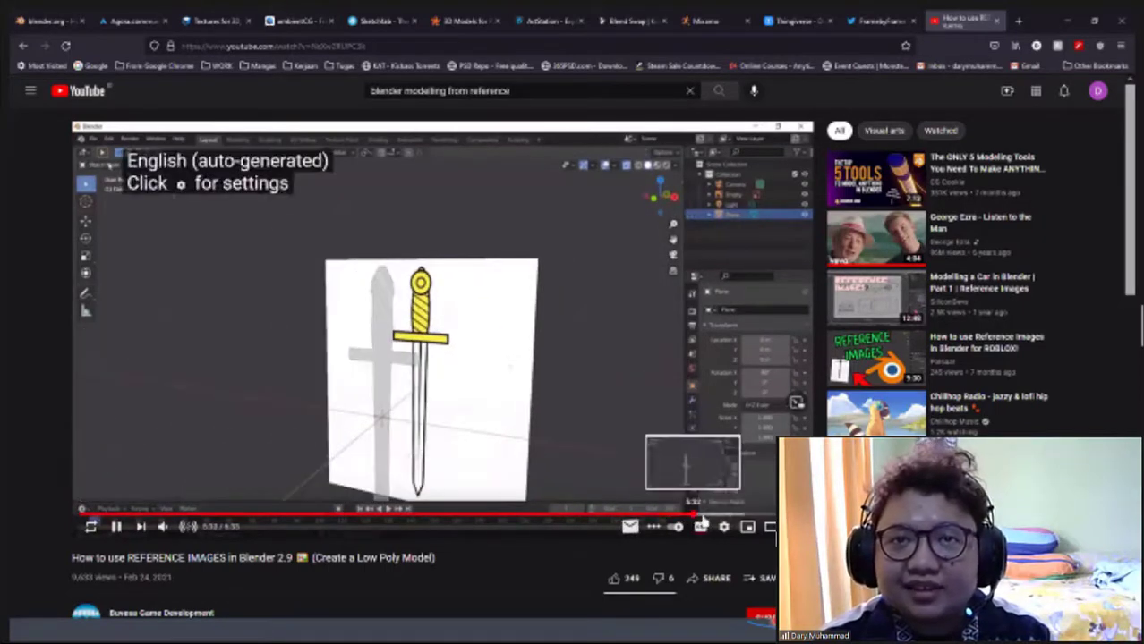
pyautogui.click(657, 458)
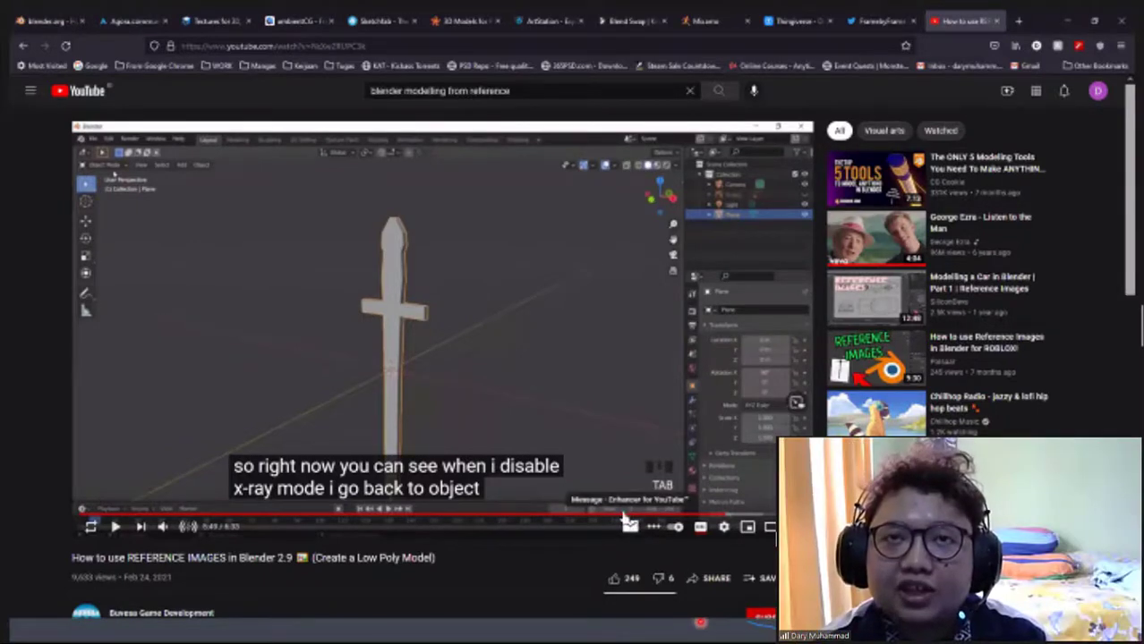
pyautogui.click(525, 92)
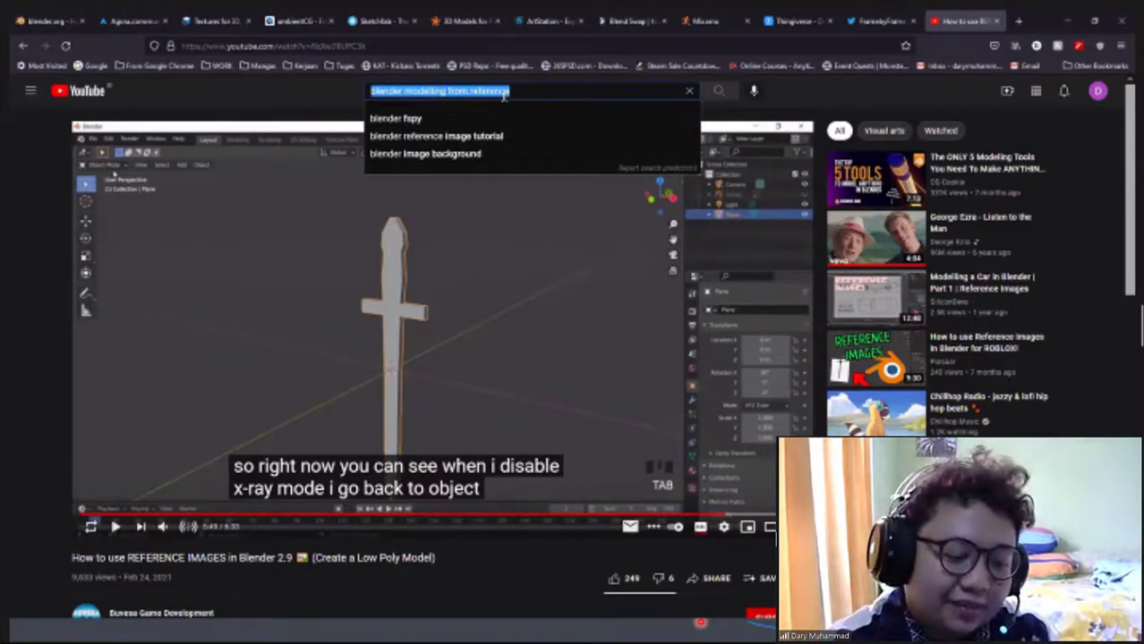
# Search 'turn around animation reference' and open '3D Turn Around Animation In Autodesk Maya'
pyautogui.write('turn ')
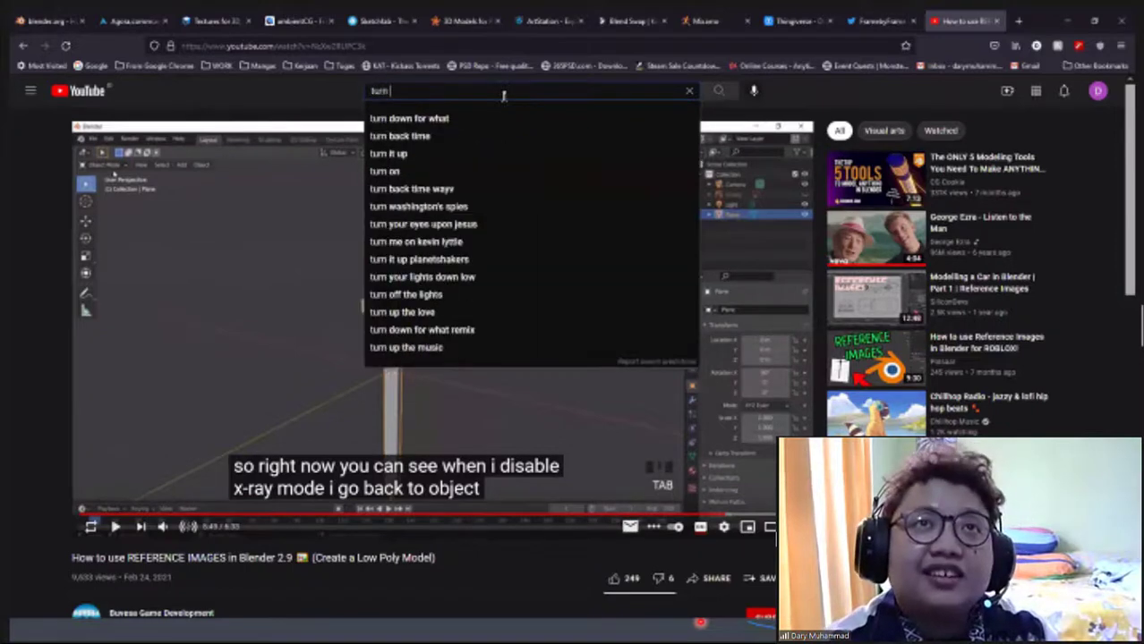
pyautogui.write('around refe')
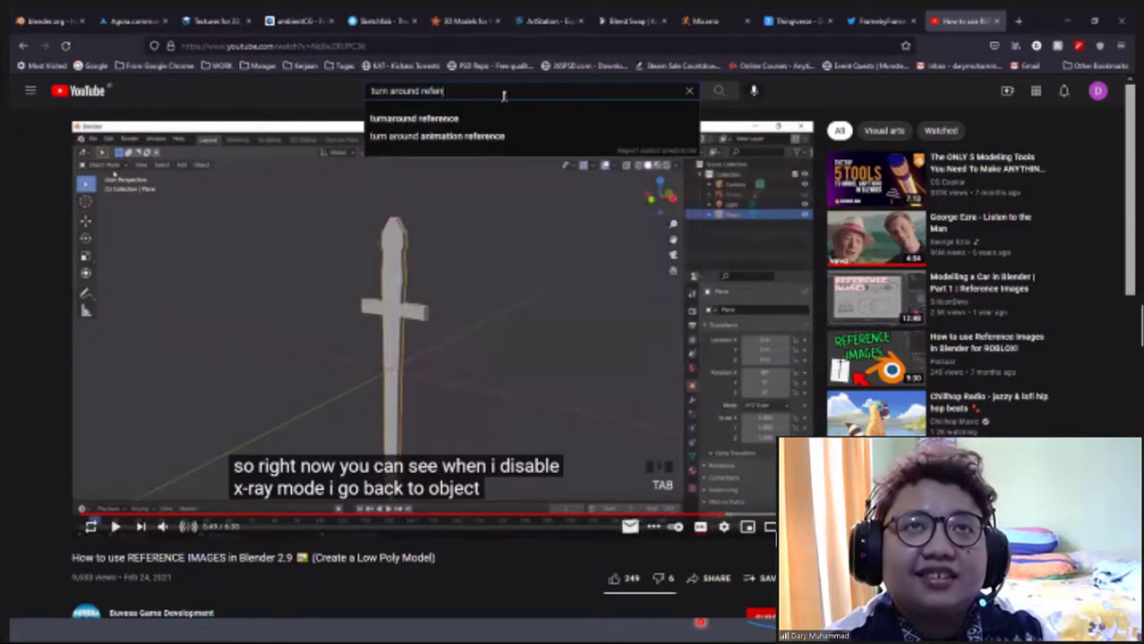
pyautogui.press('Down')
pyautogui.press('Down')
pyautogui.press('Return')
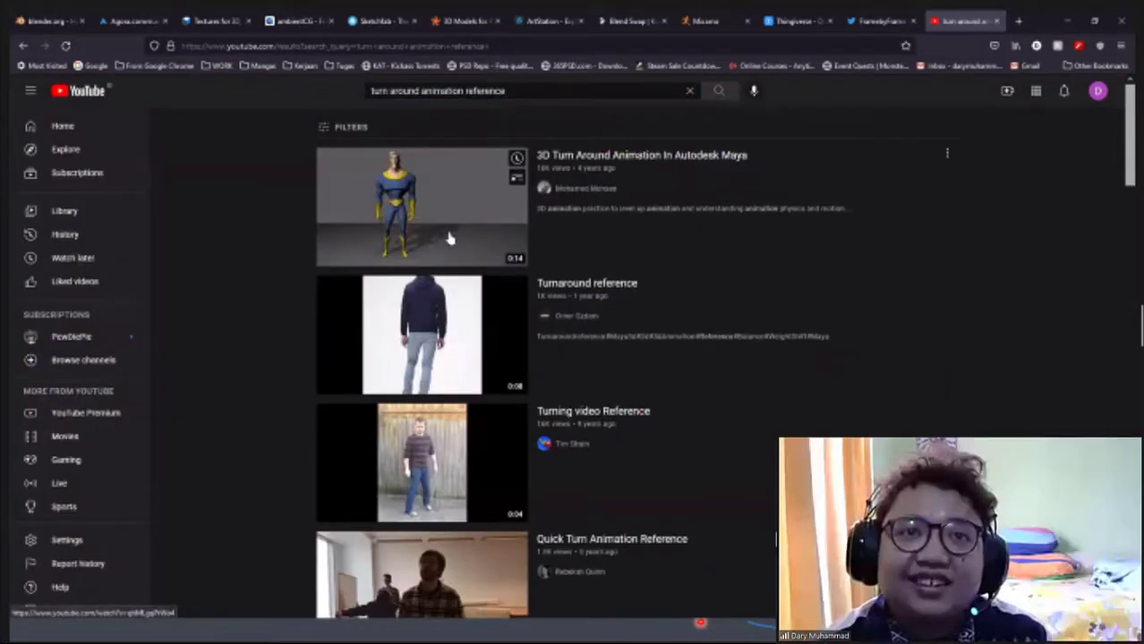
pyautogui.click(470, 217)
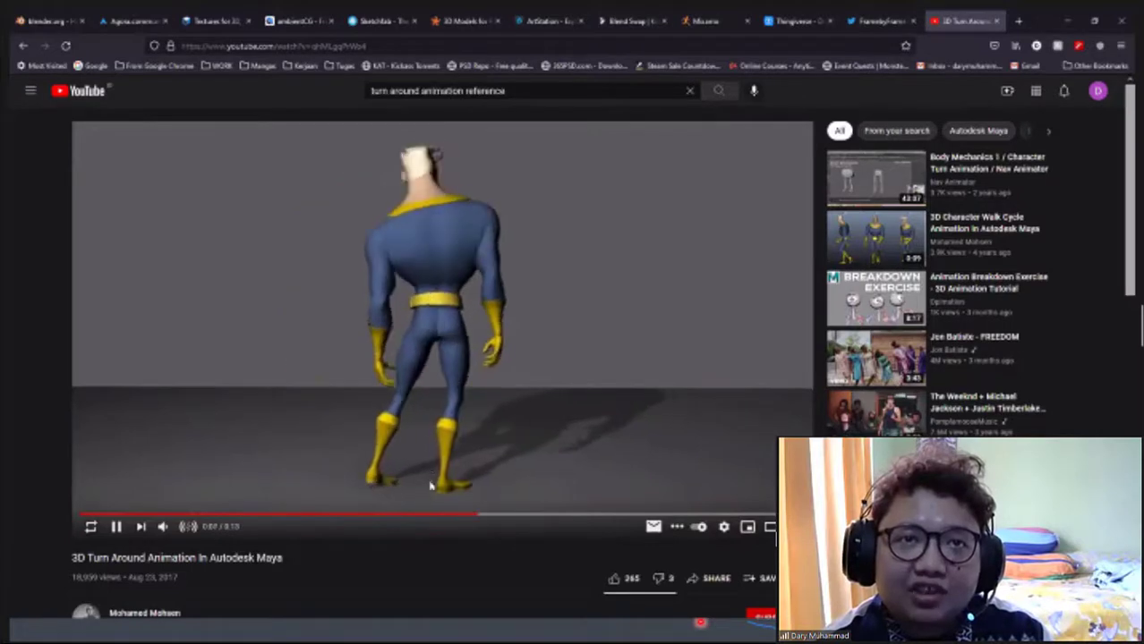
# Pause the Maya clip, return to results, and open 'Turnaround reference', skipping its ad
pyautogui.click(383, 489)
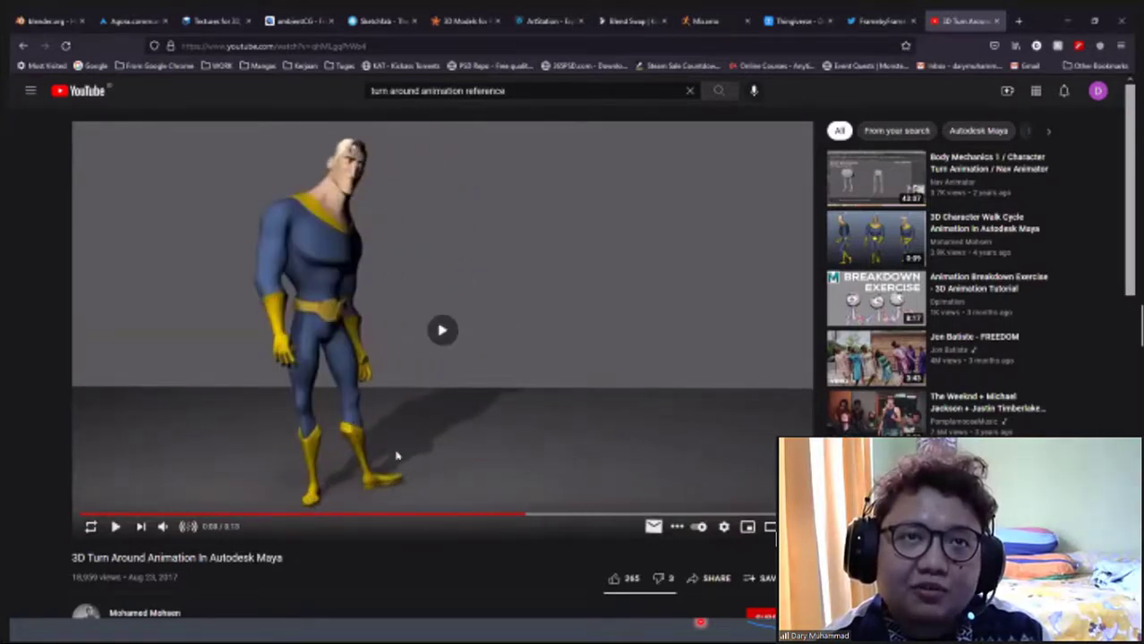
pyautogui.hotkey('alt', 'Left')
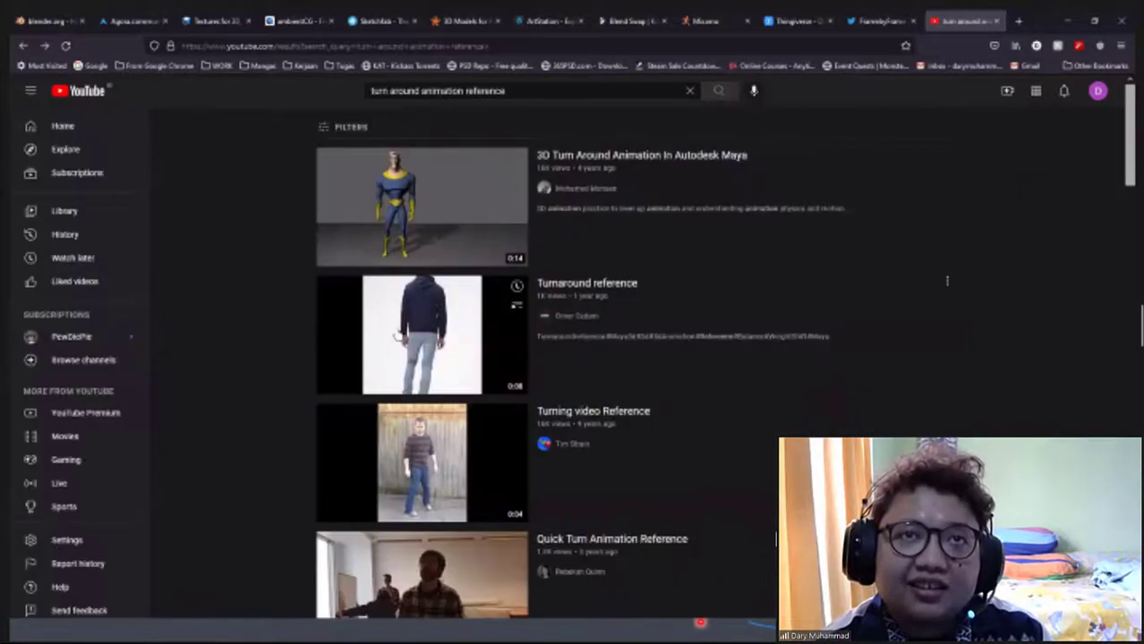
pyautogui.click(434, 347)
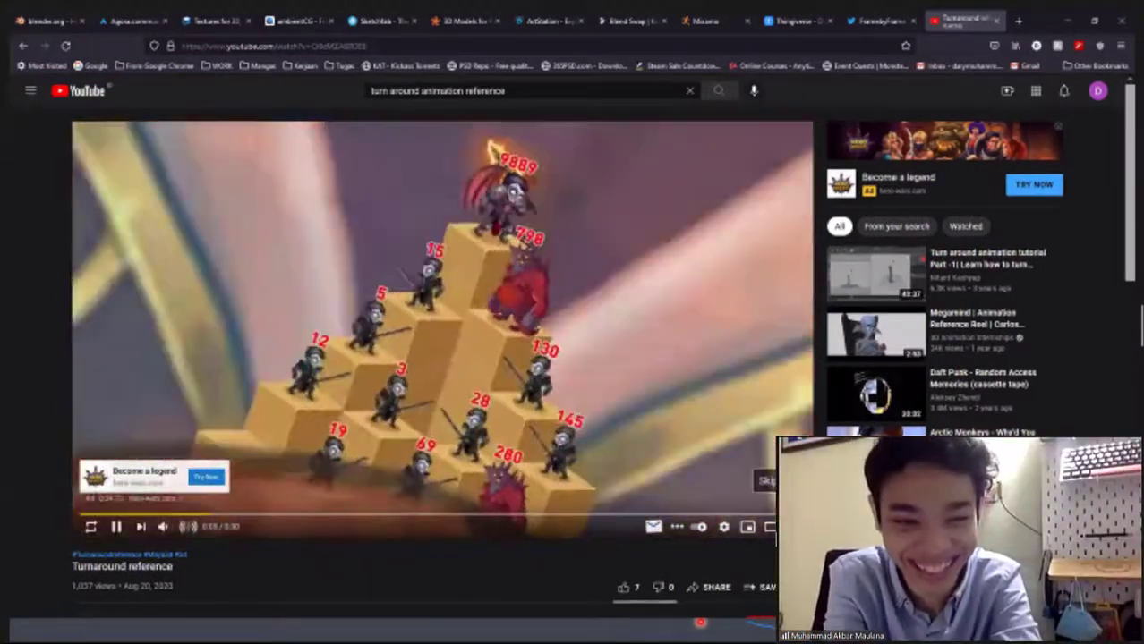
pyautogui.click(698, 480)
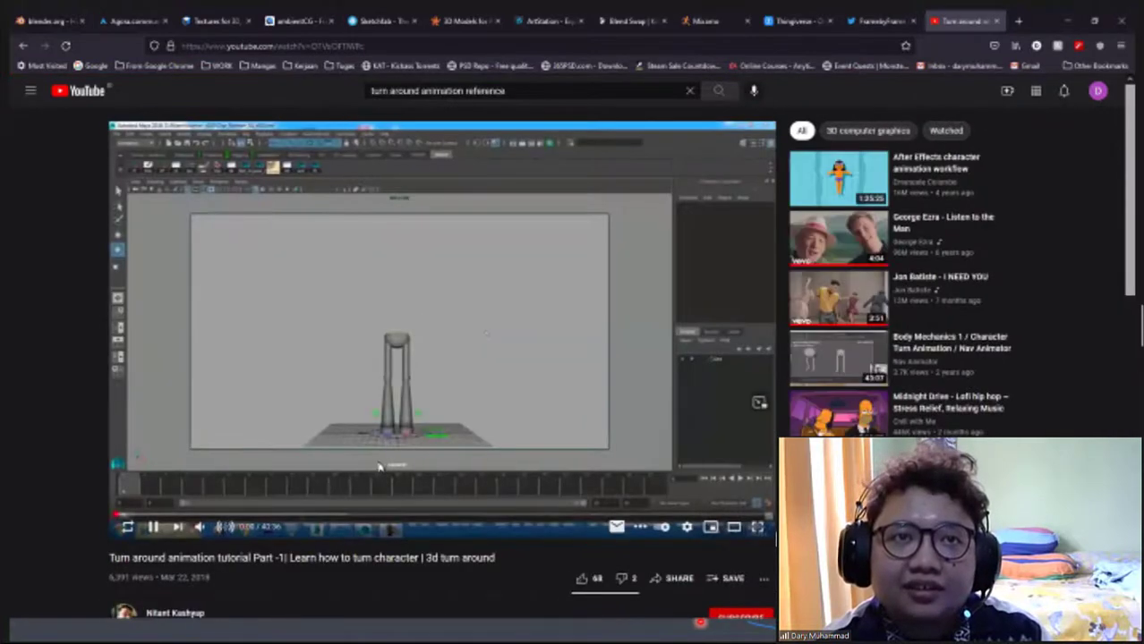
# Skim the rig tutorial to the rigged two-viewport scene and the legs being rotated
pyautogui.click(341, 518)
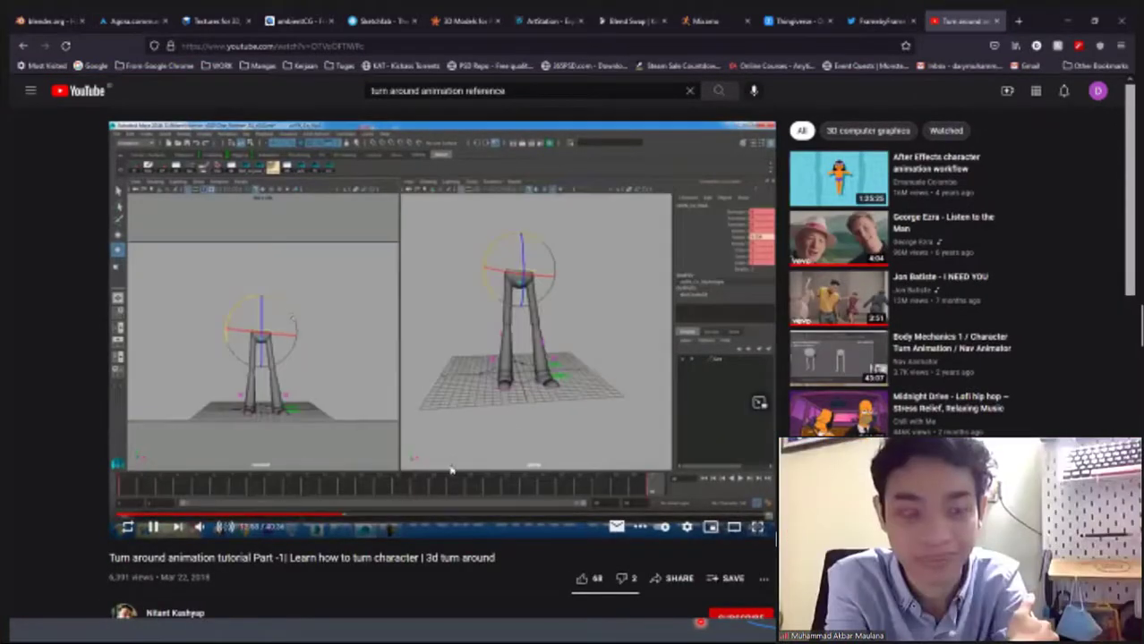
pyautogui.click(523, 426)
pyautogui.click(429, 520)
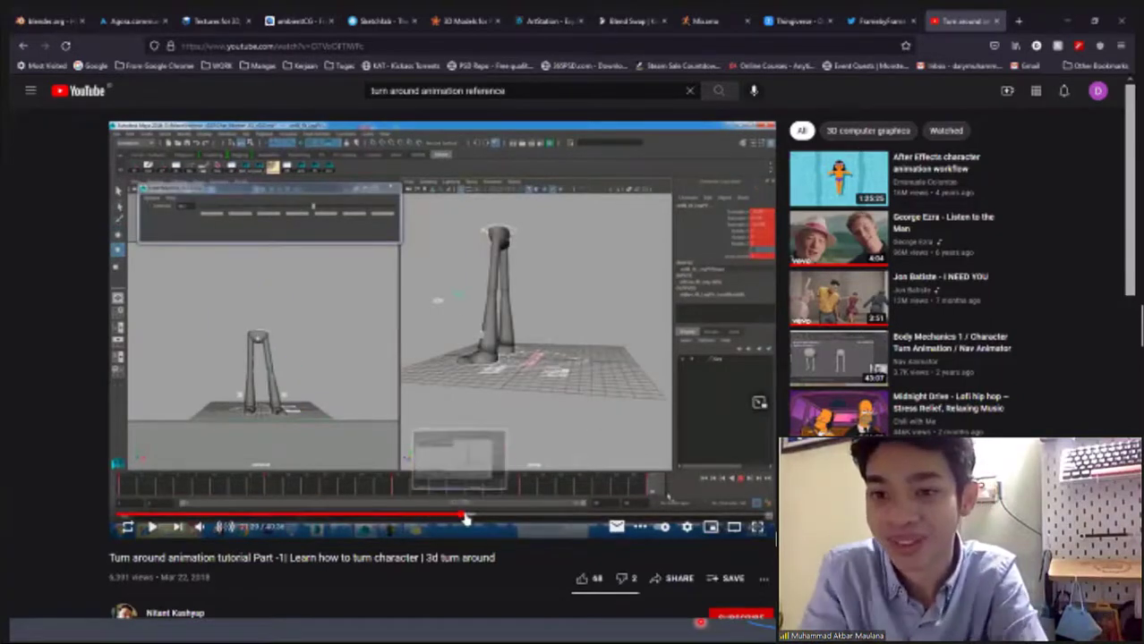
pyautogui.click(469, 519)
pyautogui.click(502, 472)
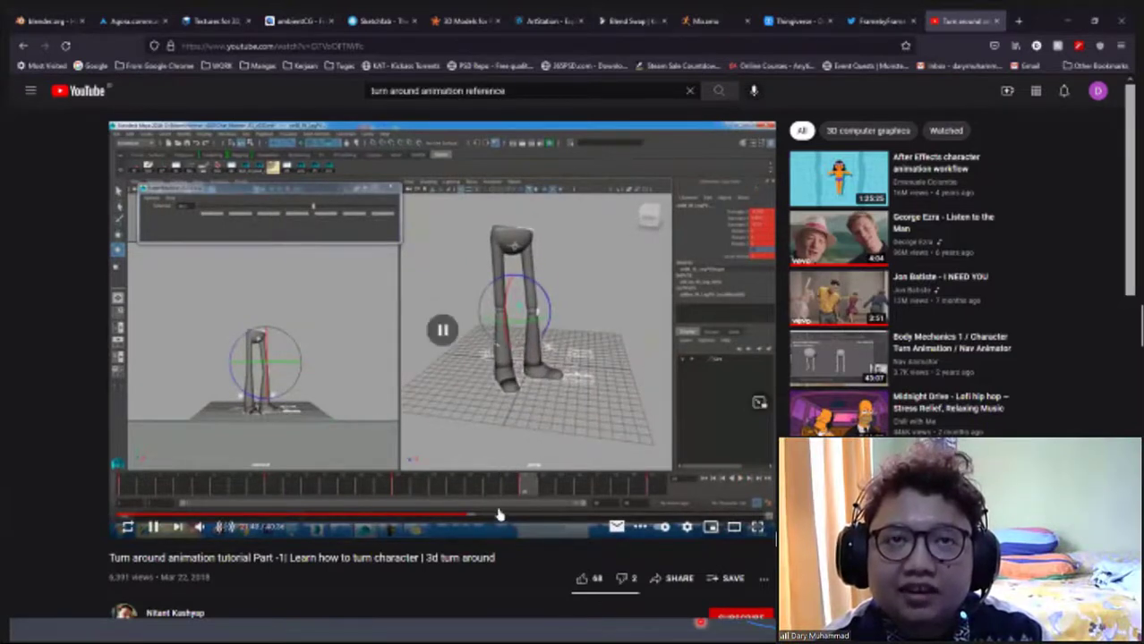
pyautogui.press('space')
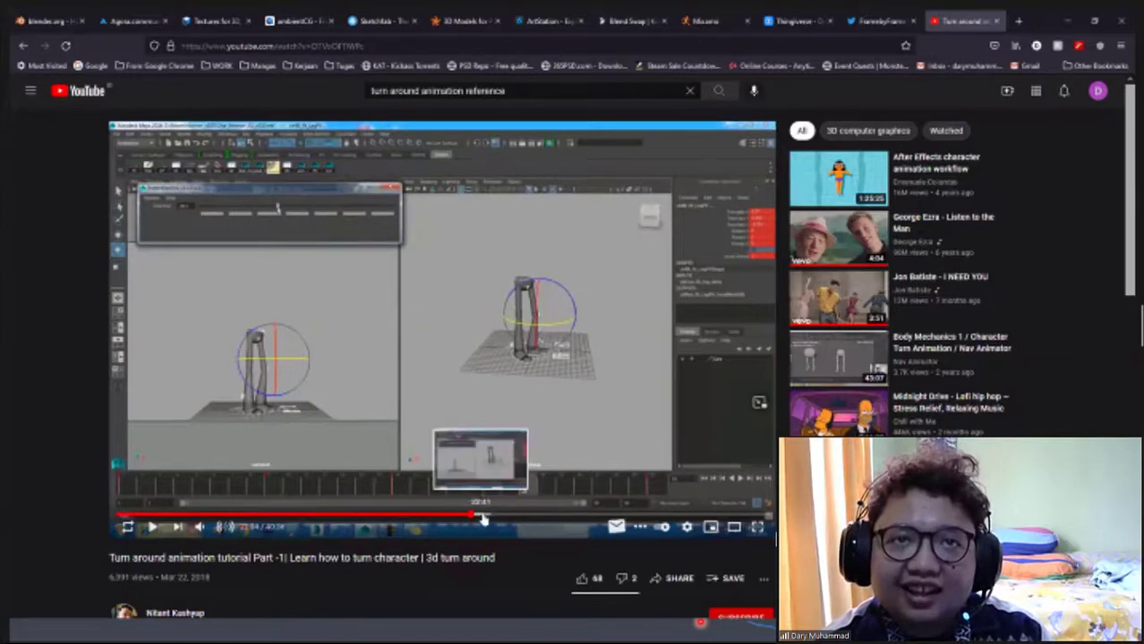
# Jump to about 22:47 for a new leg pose and clear the accidental text selection
pyautogui.click(484, 517)
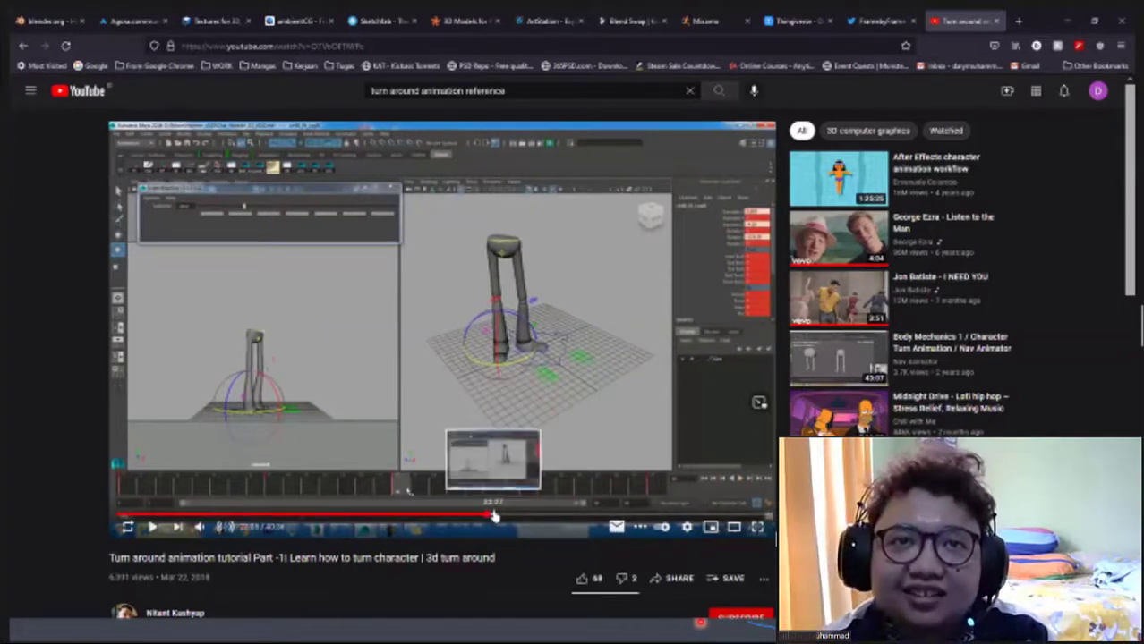
pyautogui.click(494, 516)
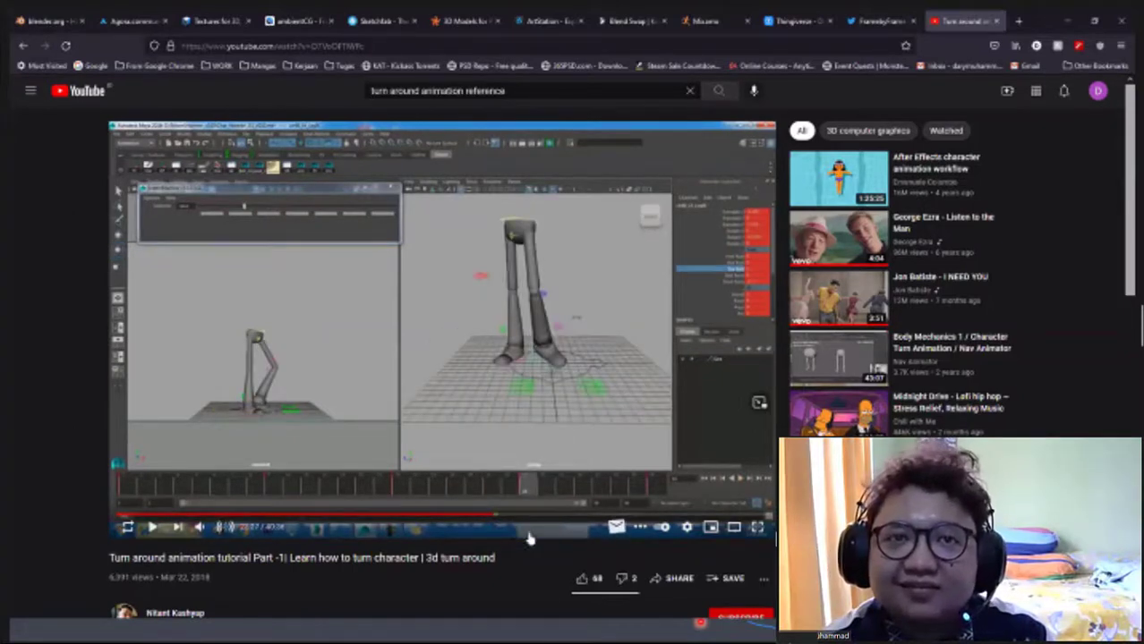
pyautogui.moveTo(554, 603); pyautogui.dragTo(503, 598)
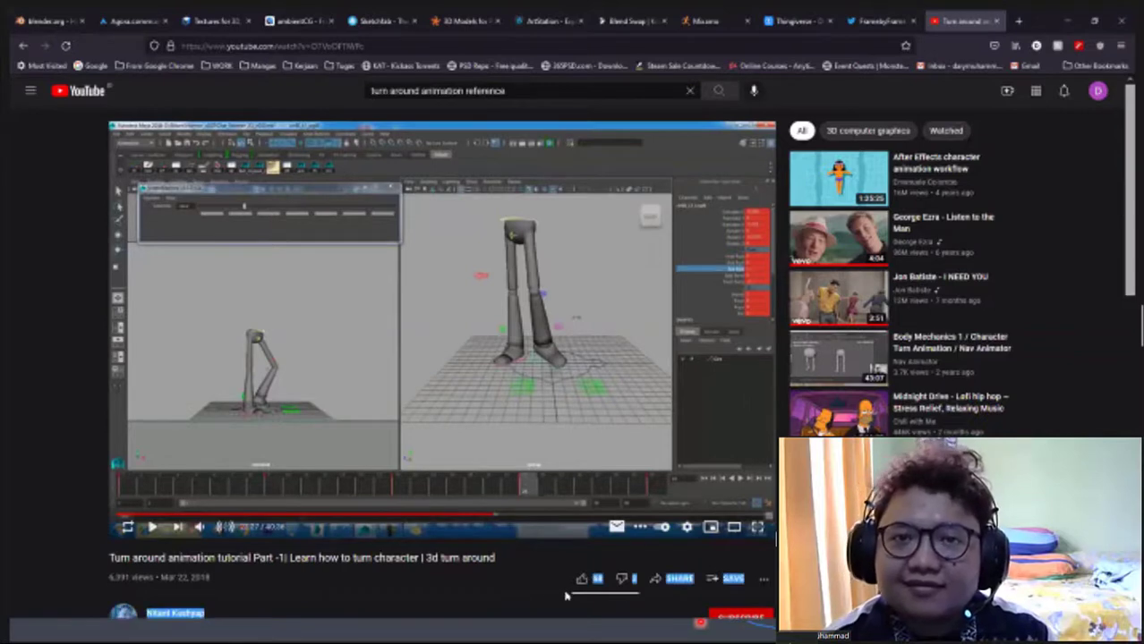
pyautogui.click(501, 584)
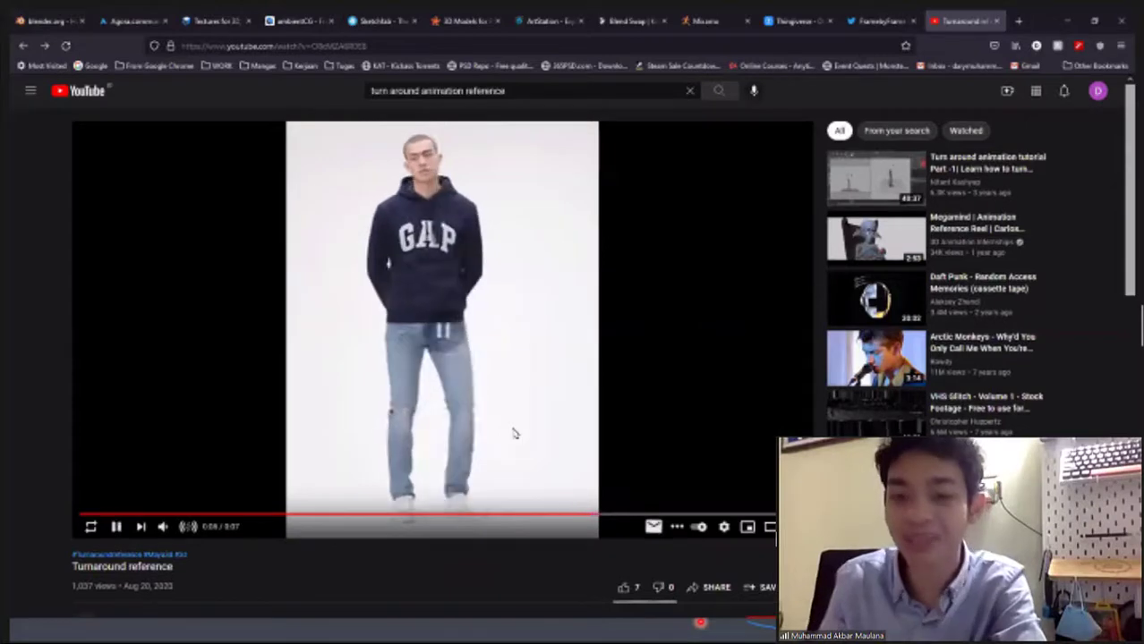
# Pause the Turnaround reference clip and nudge it to its end, man facing forward
pyautogui.click(597, 519)
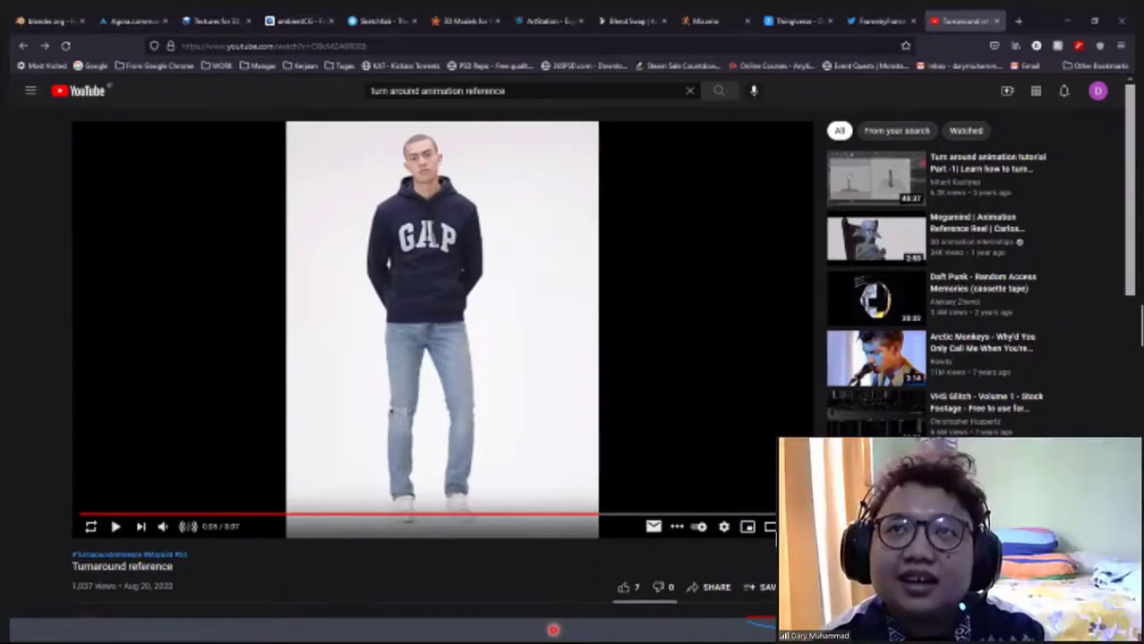
pyautogui.click(631, 517)
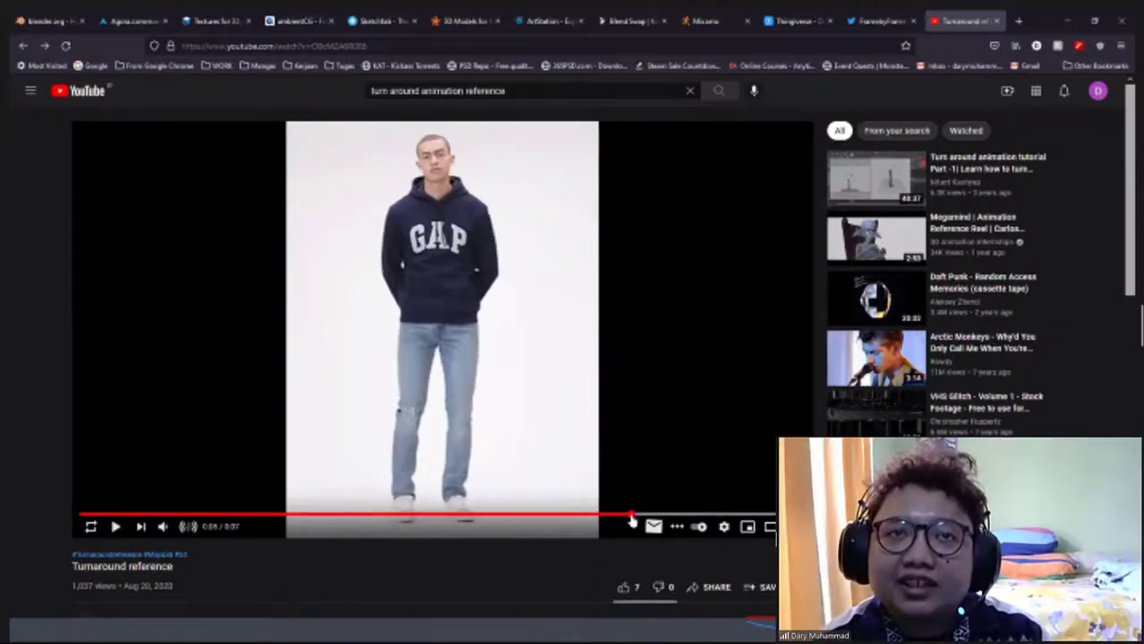
# Replace the search query with '12 rules of animation' and run the search
pyautogui.doubleClick(519, 92)
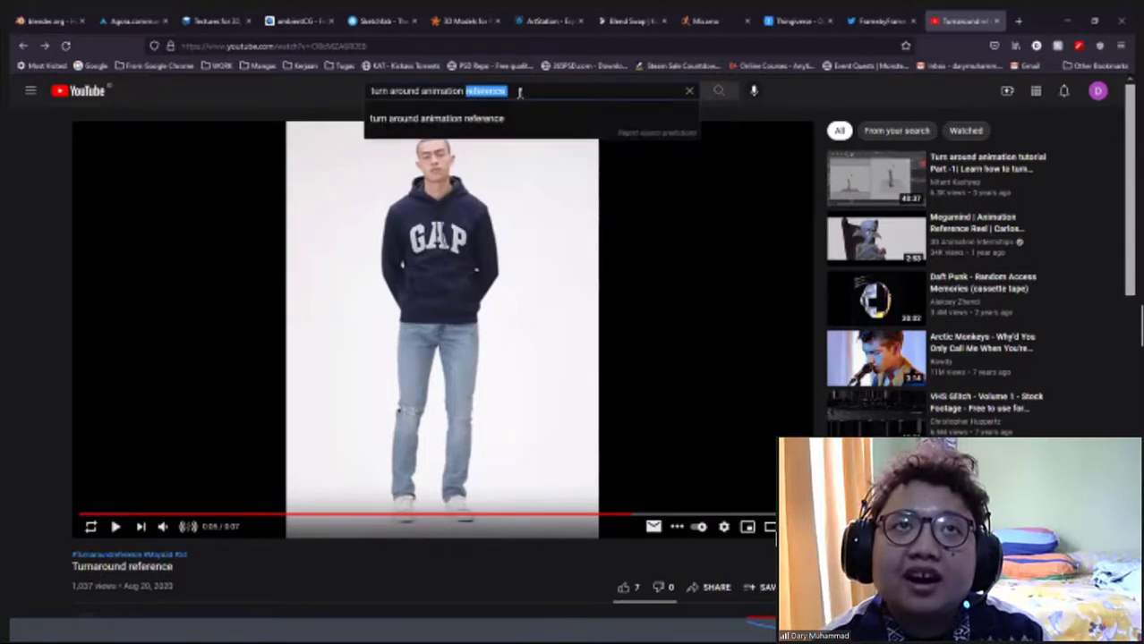
pyautogui.click(519, 92)
pyautogui.doubleClick(519, 92)
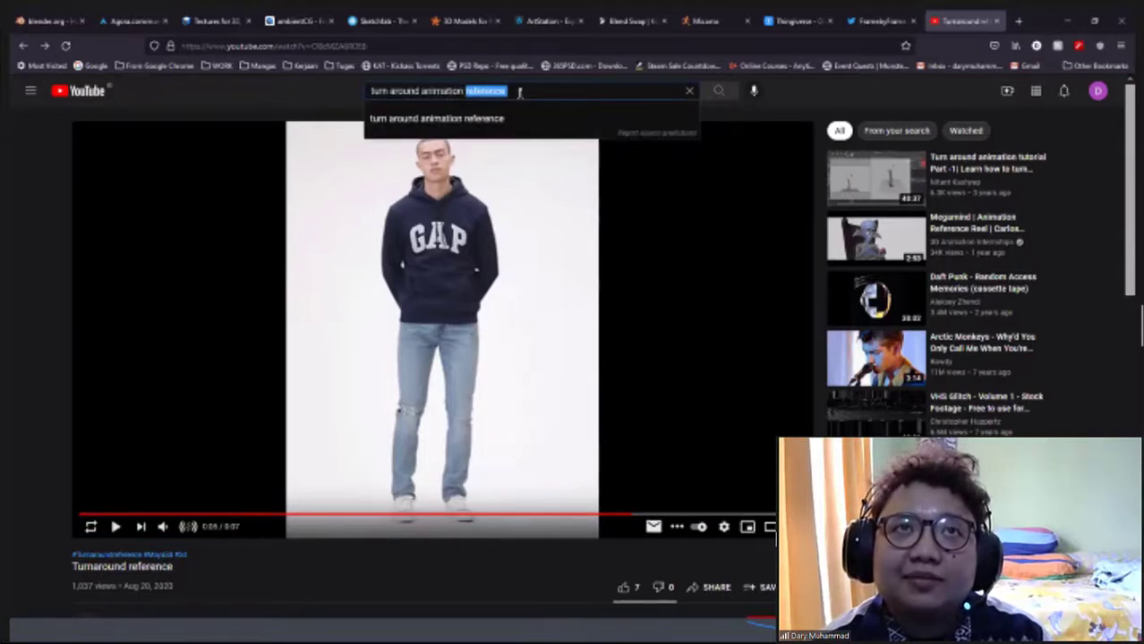
pyautogui.tripleClick(519, 92)
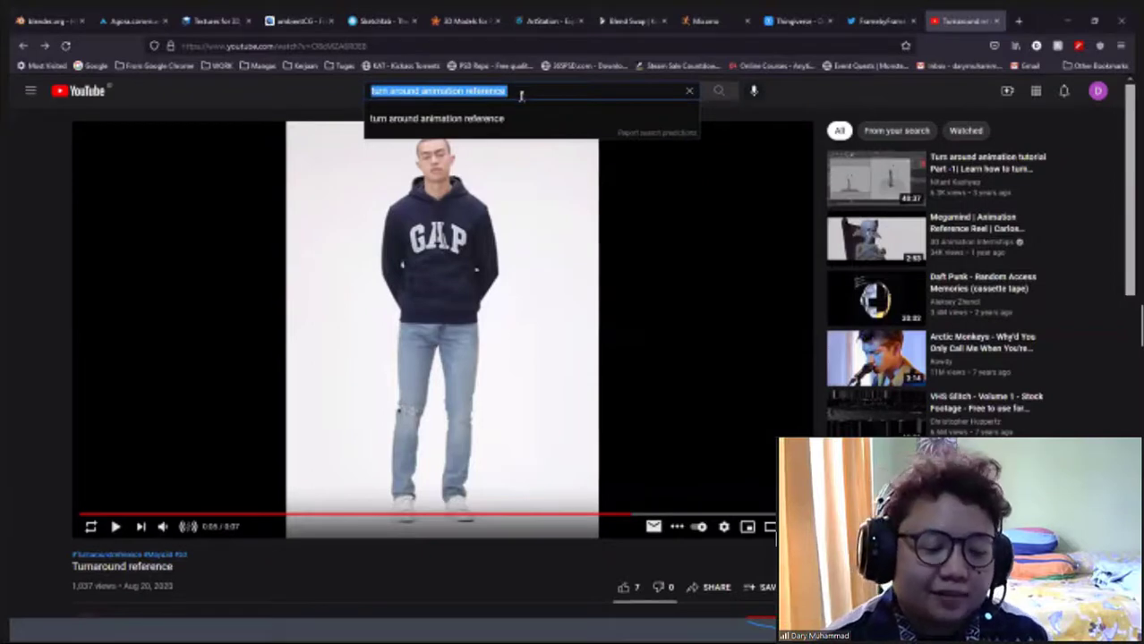
pyautogui.write('12 ')
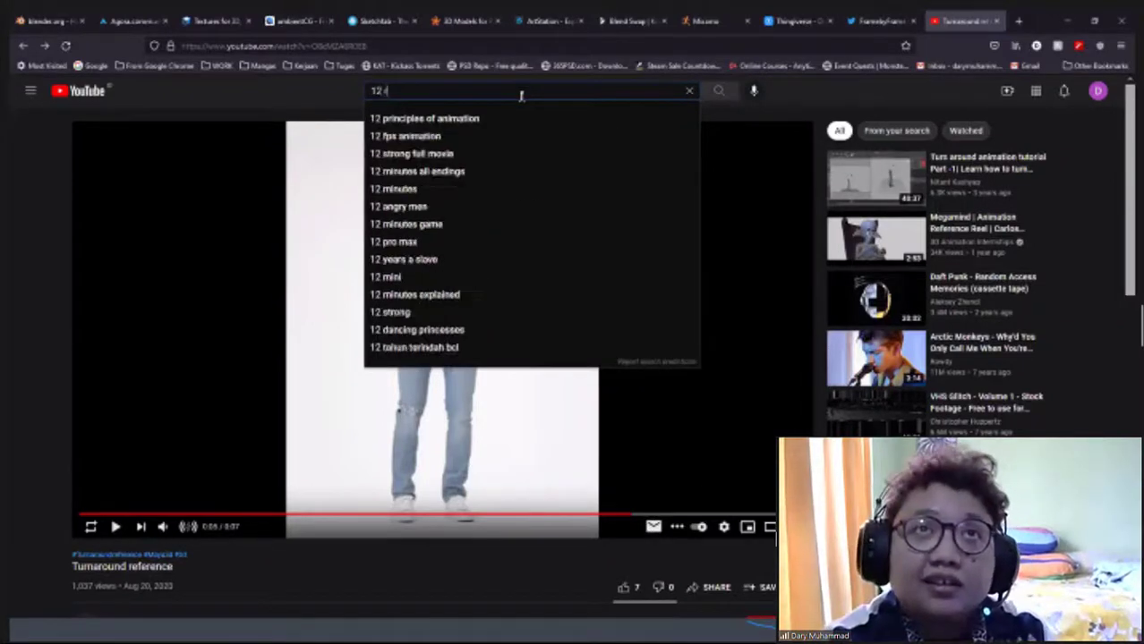
pyautogui.write('rules of ')
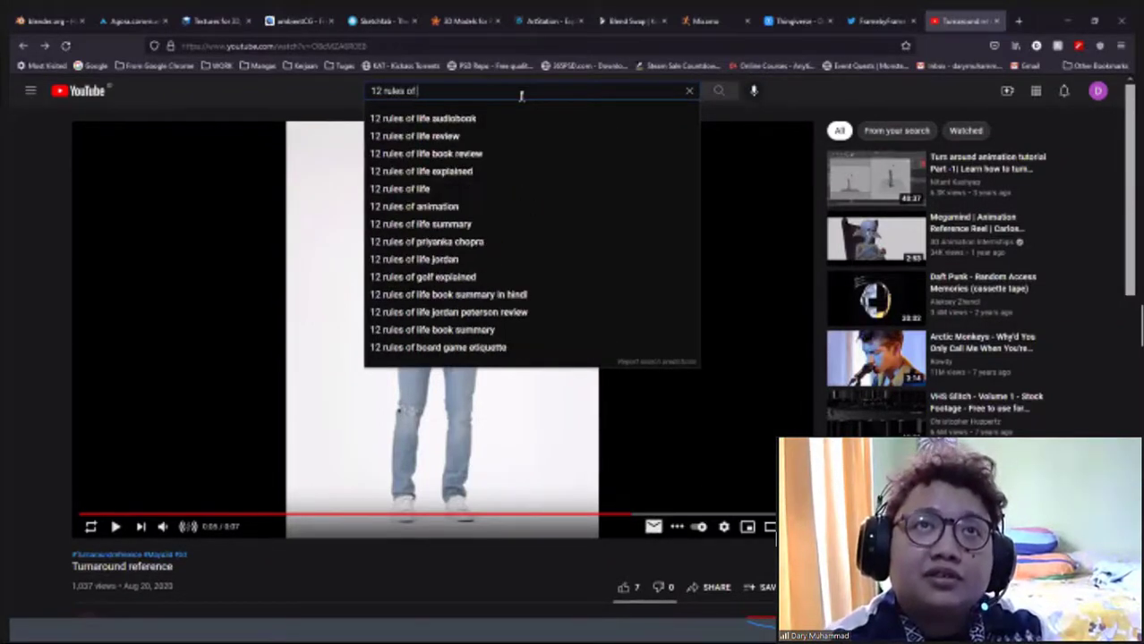
pyautogui.write('animation')
pyautogui.press('Return')
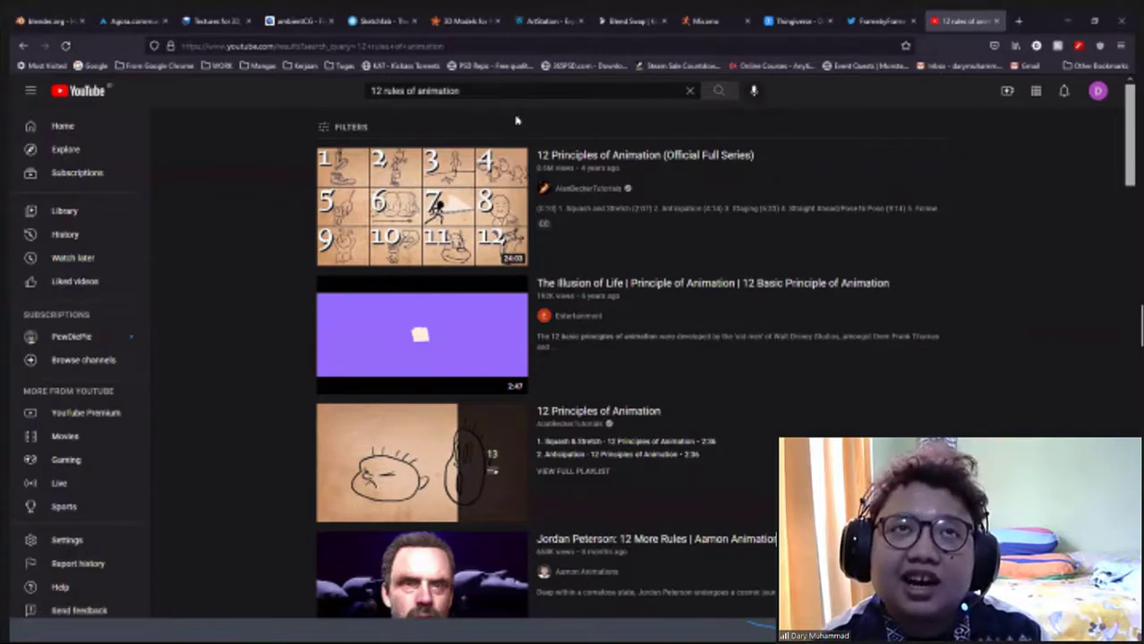
pyautogui.click(599, 91)
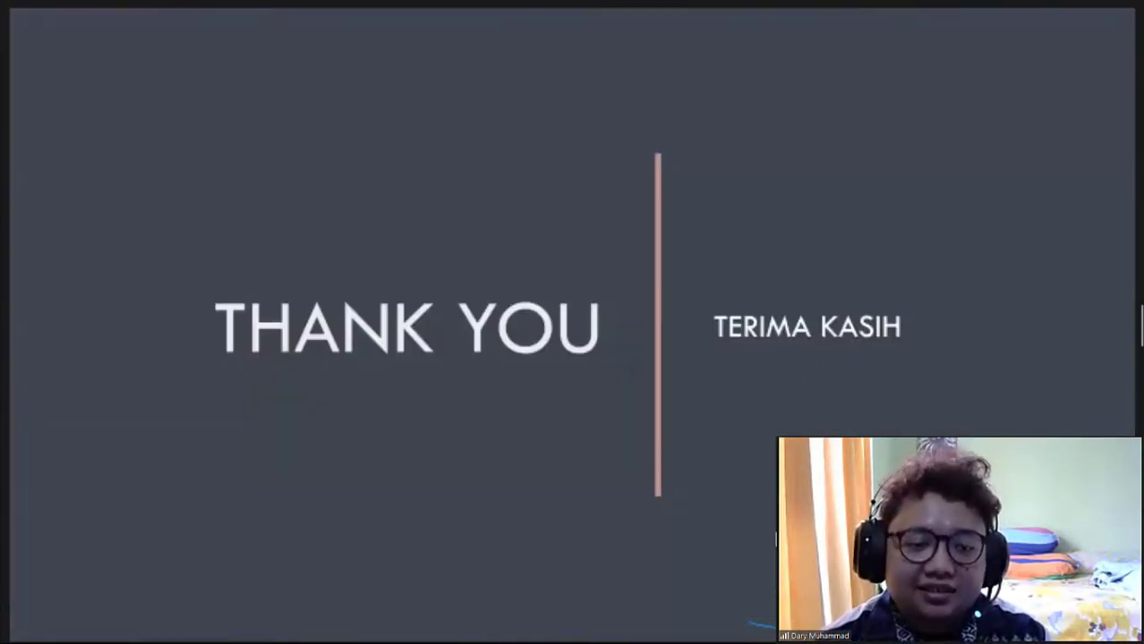
# Step back from THANK YOU through POST – PRODUCTION to the ANIMATION slide
pyautogui.press('Left')
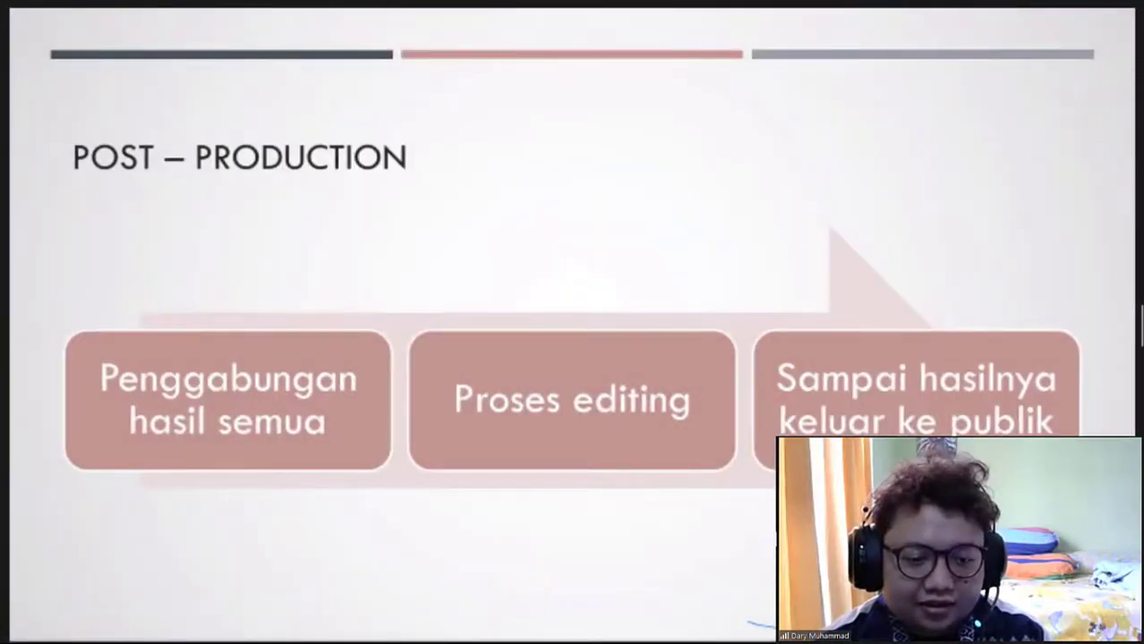
pyautogui.press('Left')
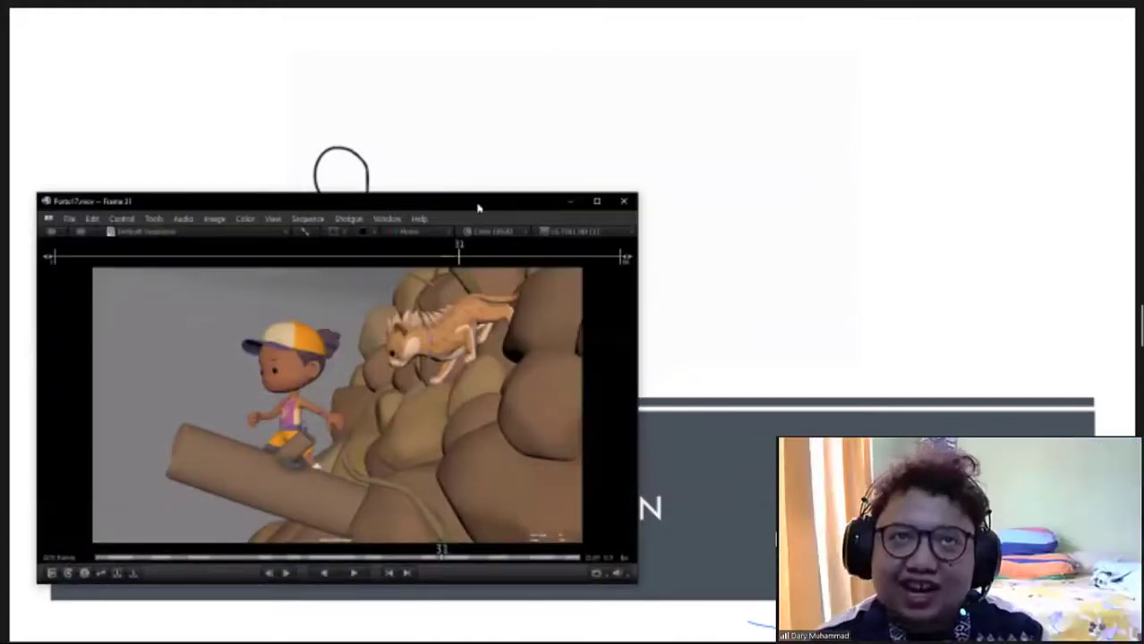
# Maximize RV, scrub the reel back from frame 80 to 54, and play it
pyautogui.doubleClick(478, 207)
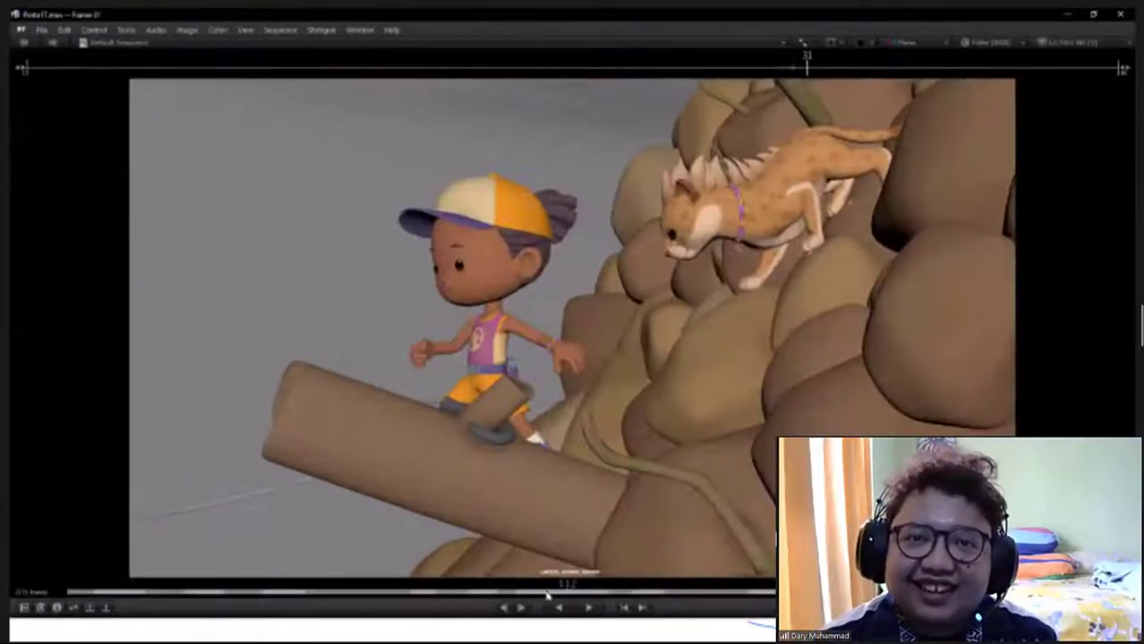
pyautogui.moveTo(424, 597); pyautogui.dragTo(185, 543)
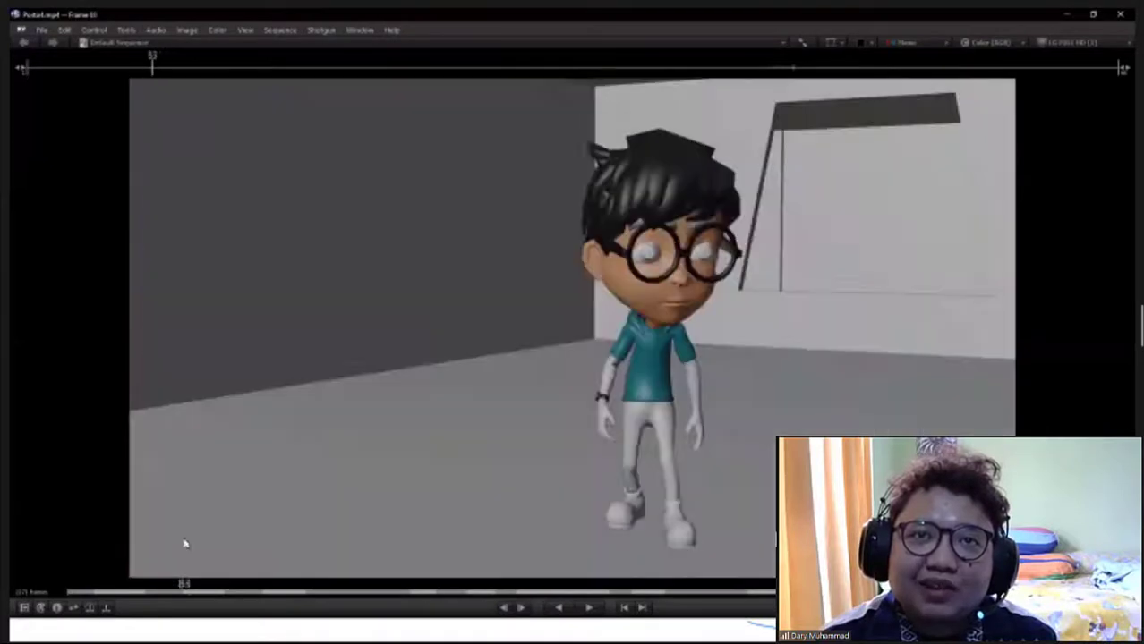
pyautogui.moveTo(641, 433); pyautogui.dragTo(491, 424)
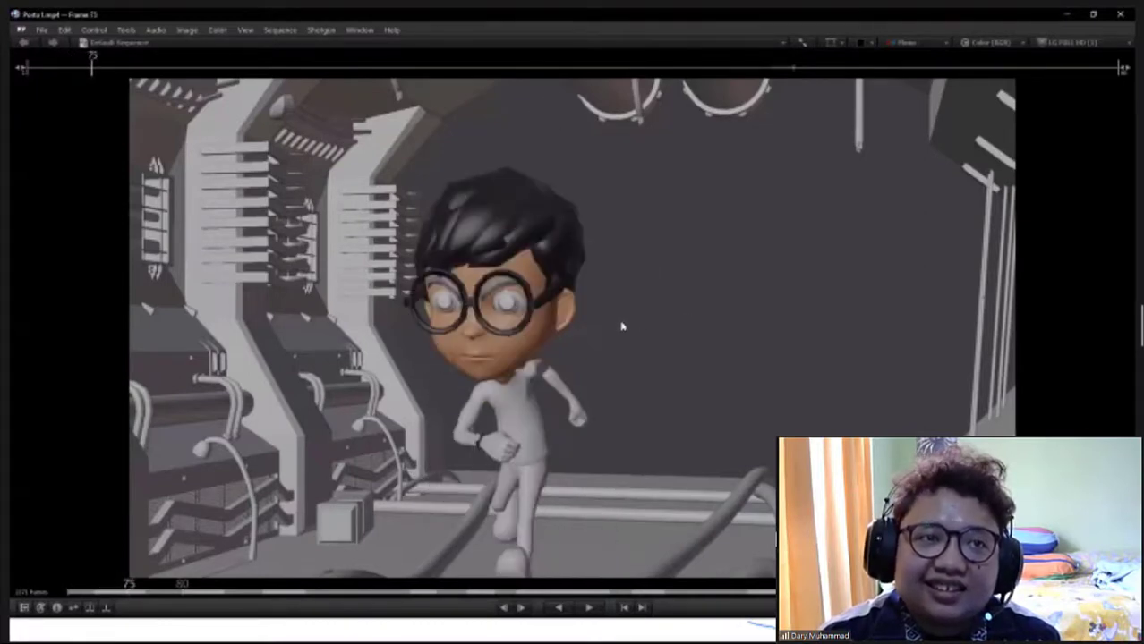
pyautogui.press('space')
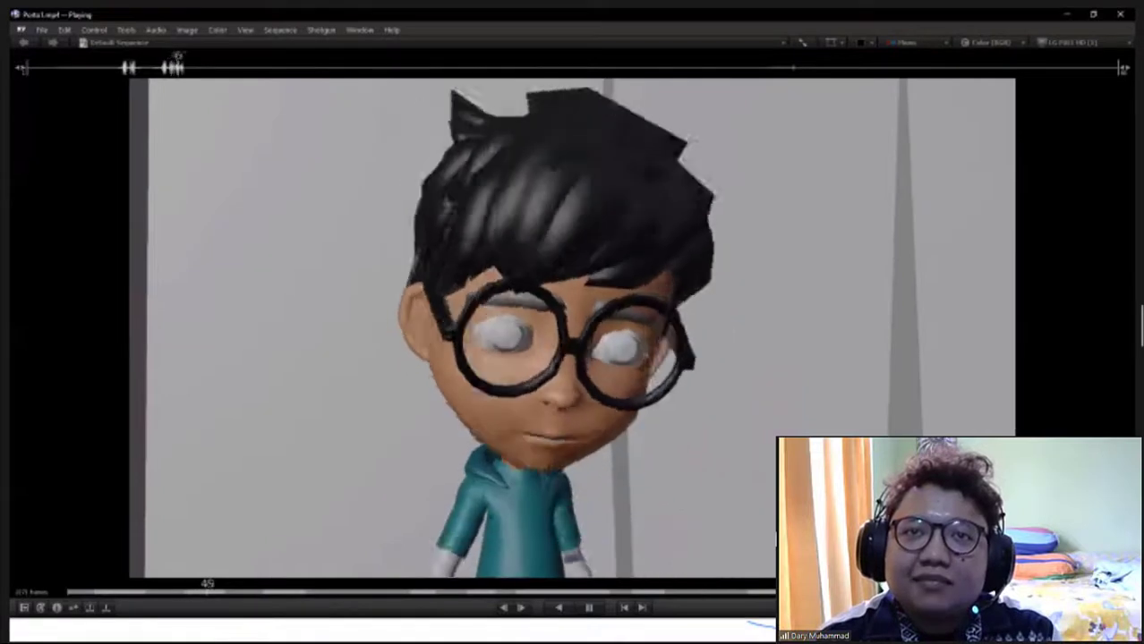
# Stop the reel, scrub forward through the shots, and play on to the pirate scene
pyautogui.click(646, 500)
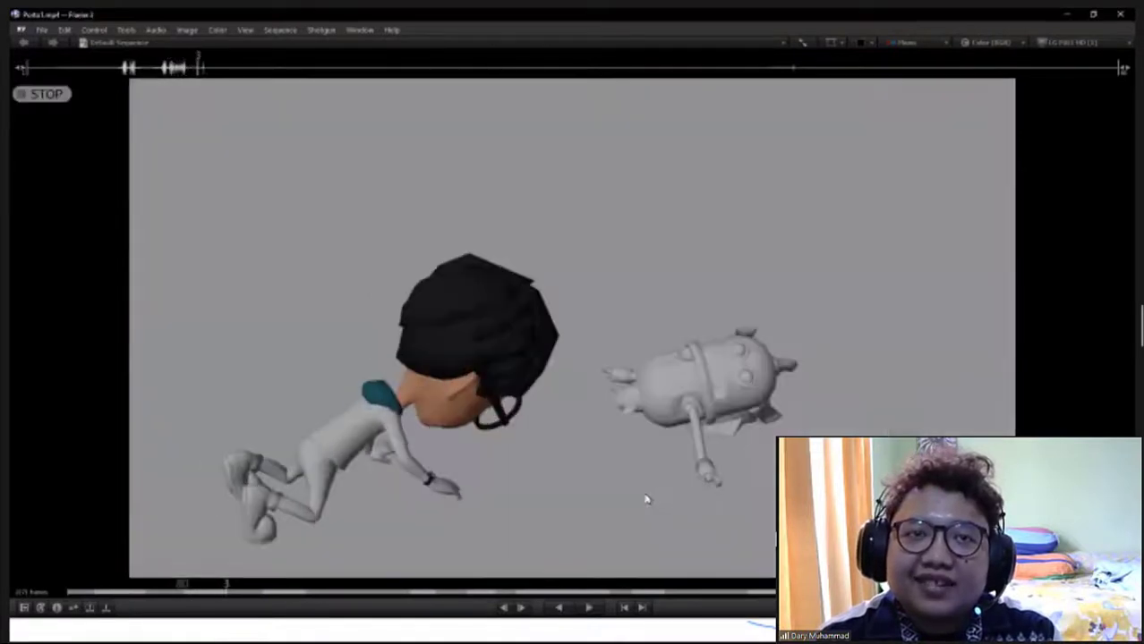
pyautogui.moveTo(646, 500); pyautogui.dragTo(762, 482)
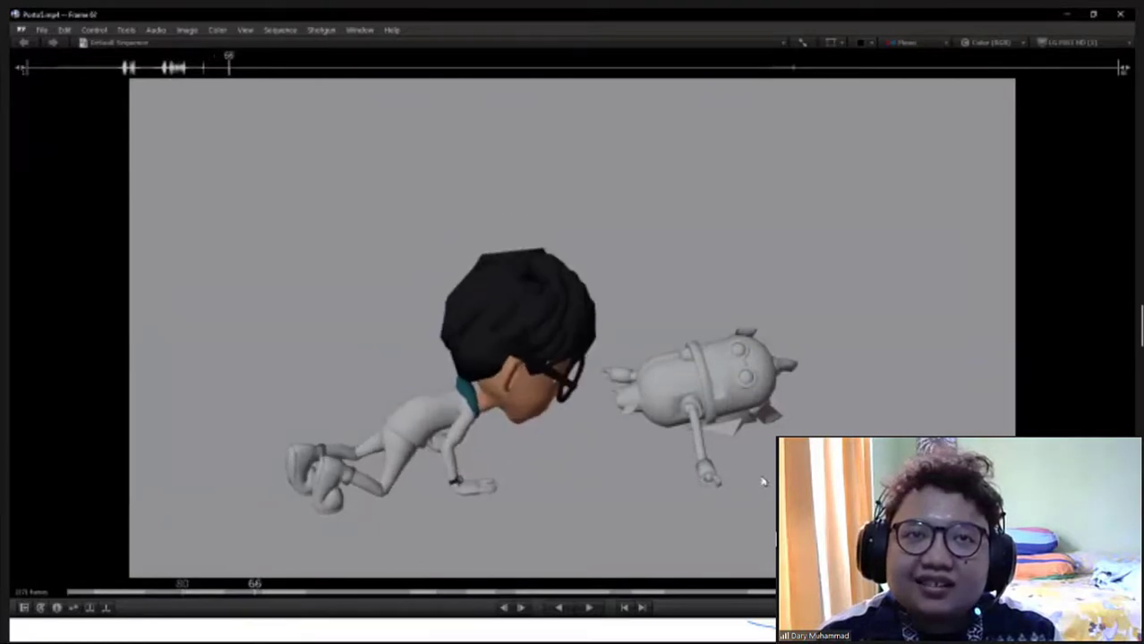
pyautogui.moveTo(362, 481)
pyautogui.mouseDown()
pyautogui.moveTo(659, 481)
pyautogui.moveTo(810, 458)
pyautogui.mouseUp()
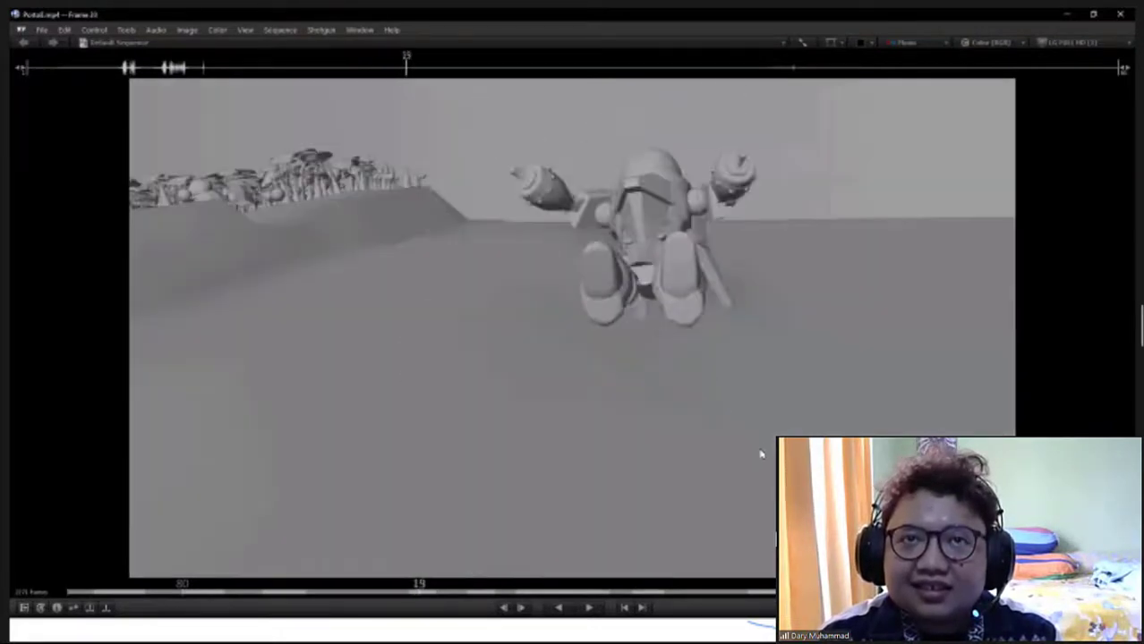
pyautogui.press('space')
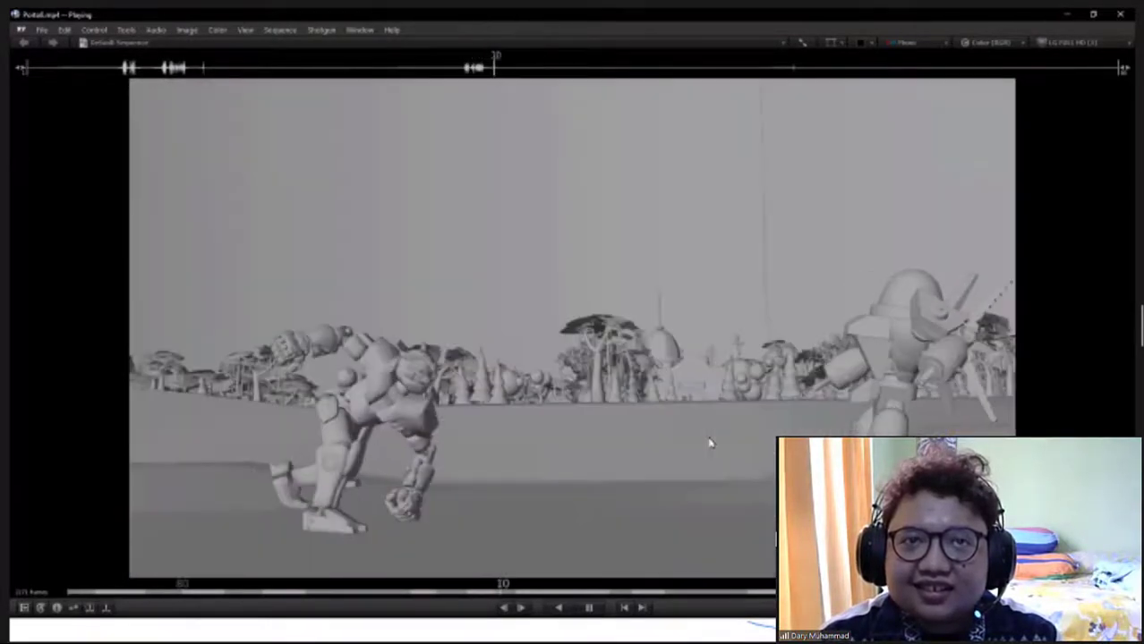
pyautogui.press('space')
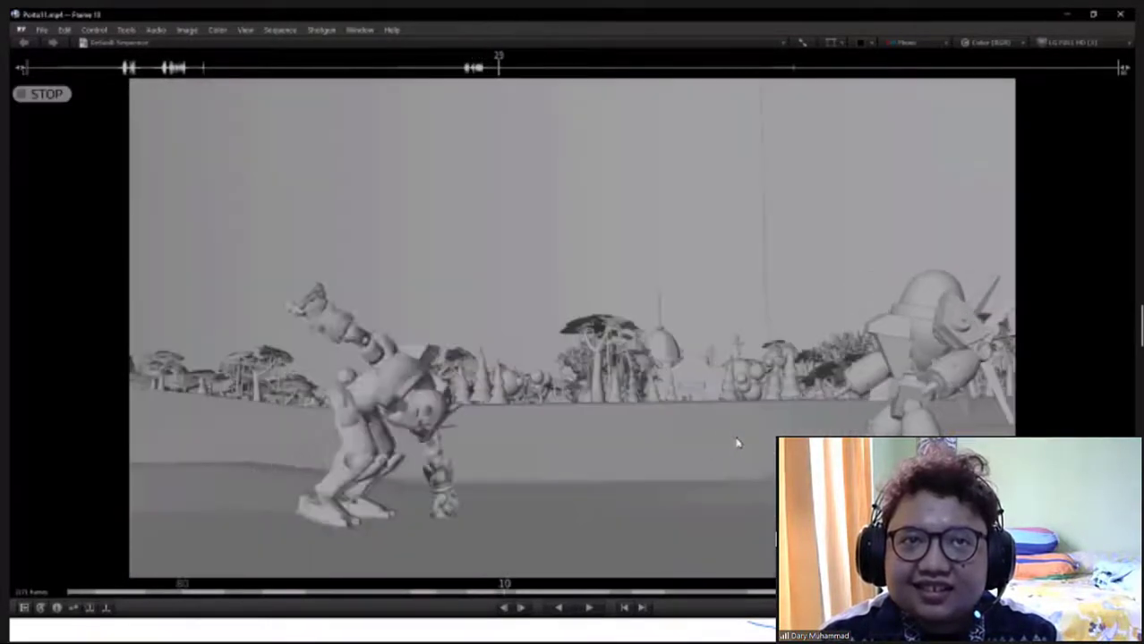
pyautogui.press('space')
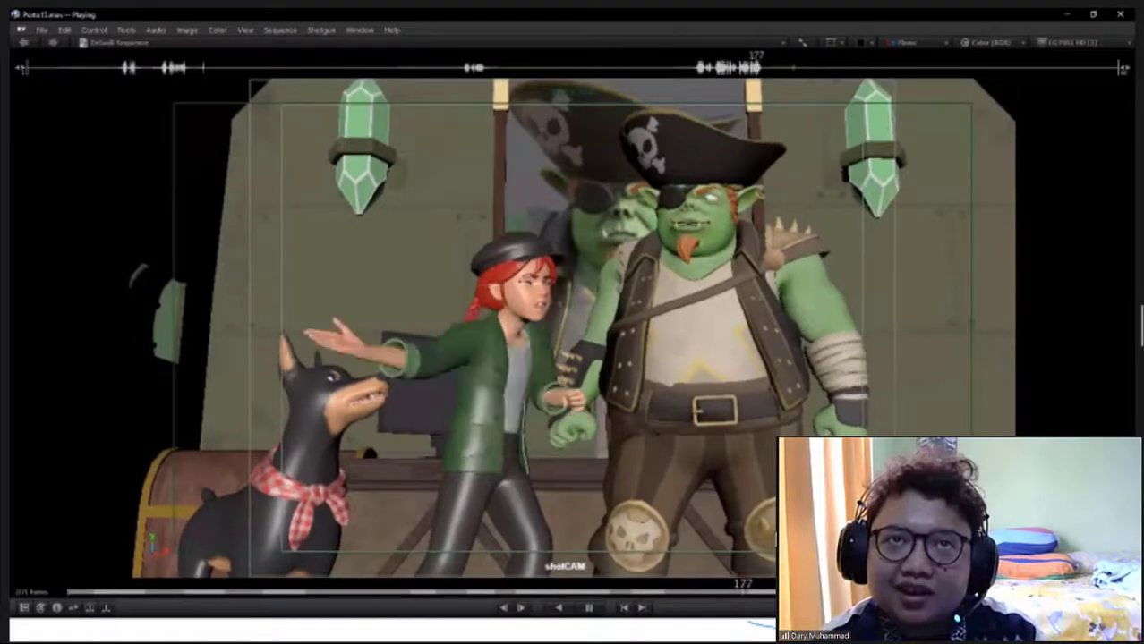
# Stop and replay the reel, halt on the forest gorilla shot, then minimize RV
pyautogui.press('space')
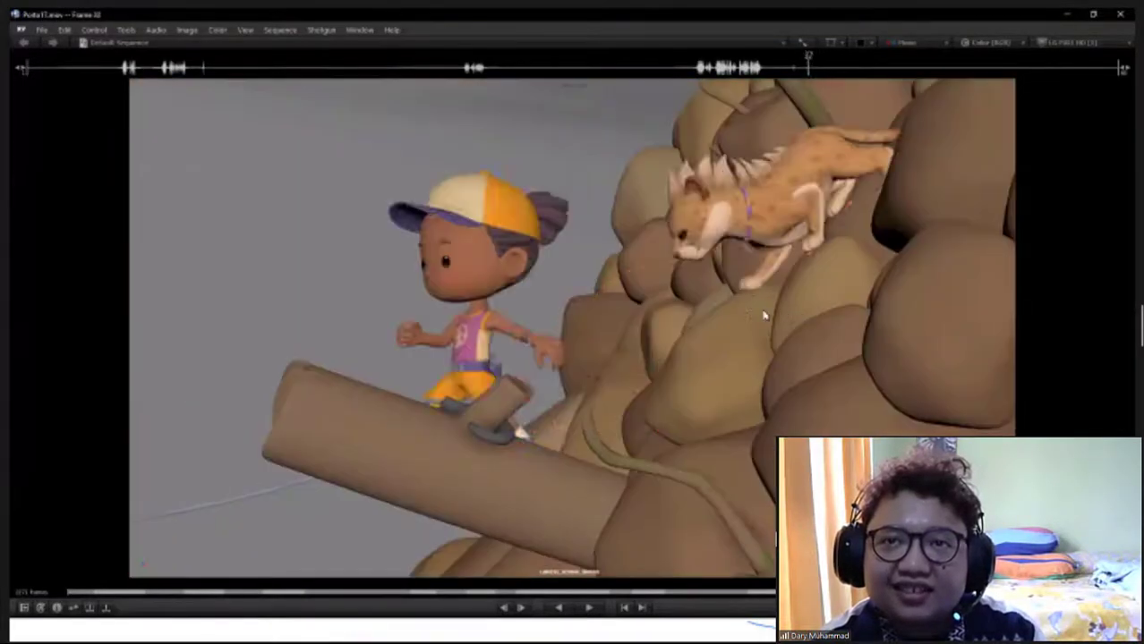
pyautogui.press('space')
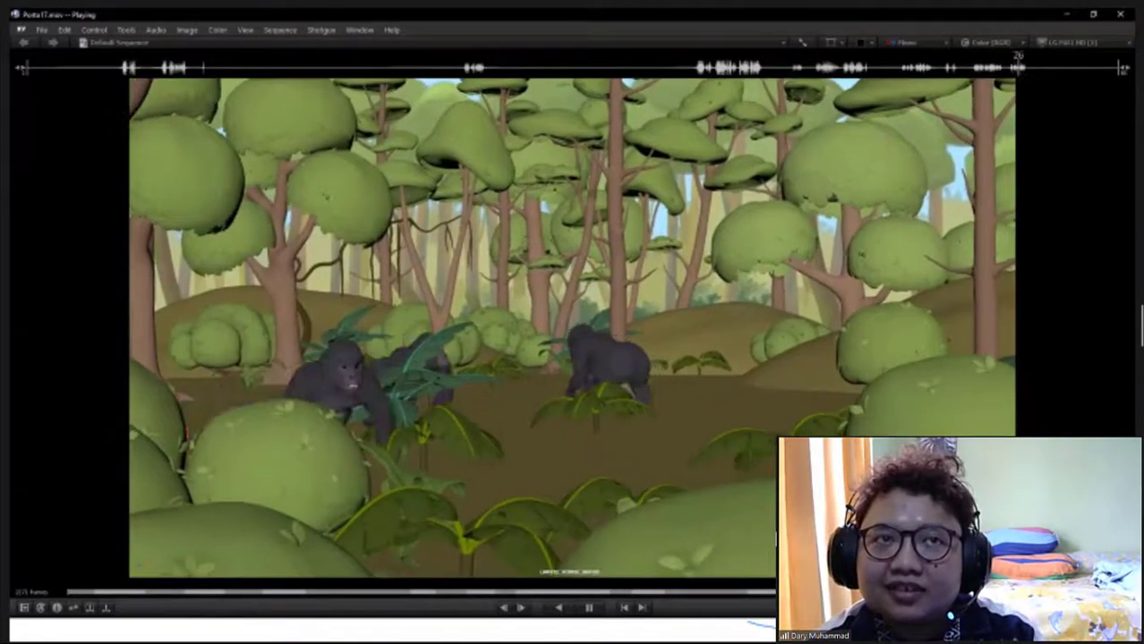
pyautogui.press('space')
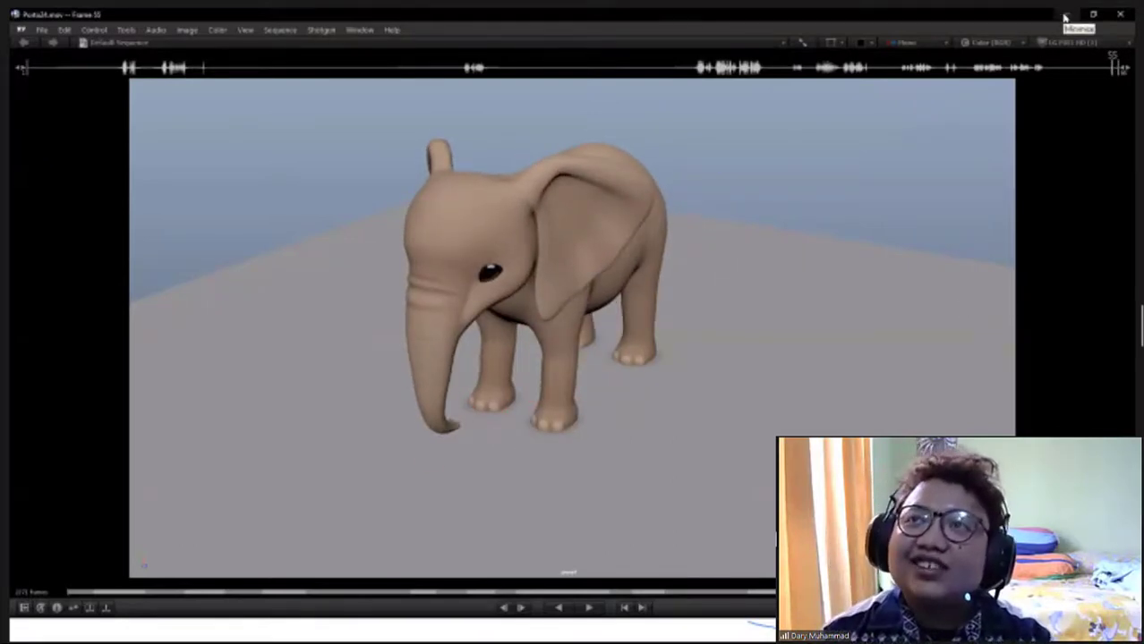
pyautogui.click(1065, 16)
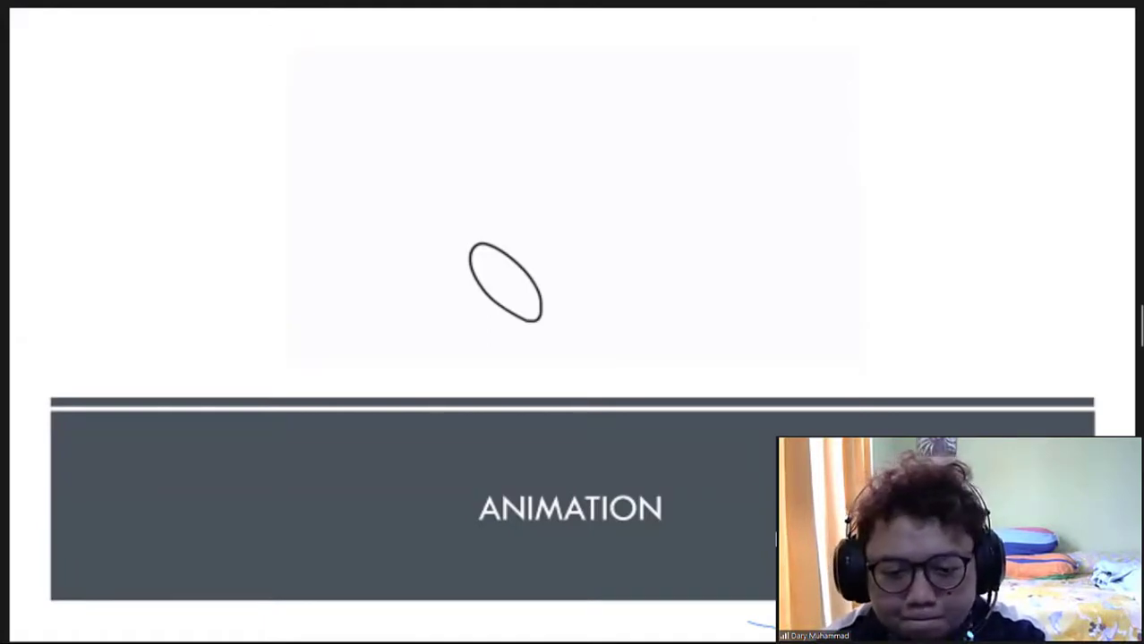
# Switch from the slideshow back to the browser's '12 rules of animation' YouTube results
pyautogui.hotkey('alt', 'Tab')
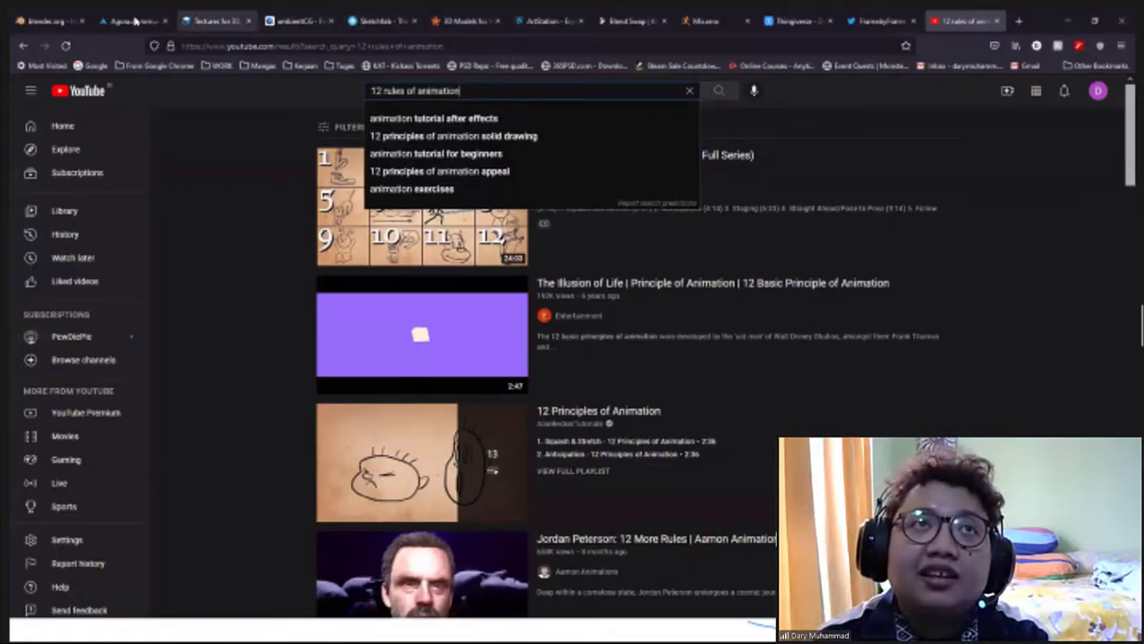
# Open the Lightning Bolt asset page from the Agora.community gallery
pyautogui.hotkey('ctrl', '2')
pyautogui.scroll(-10, 629, 413)
pyautogui.scroll(-3, 636, 393)
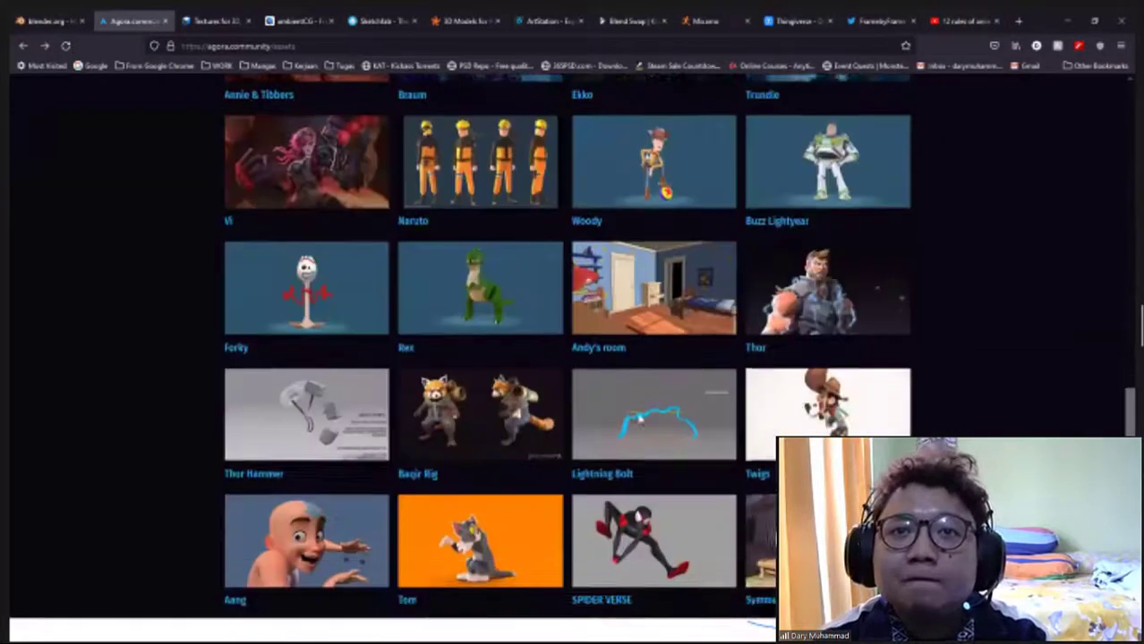
pyautogui.scroll(-2, 644, 383)
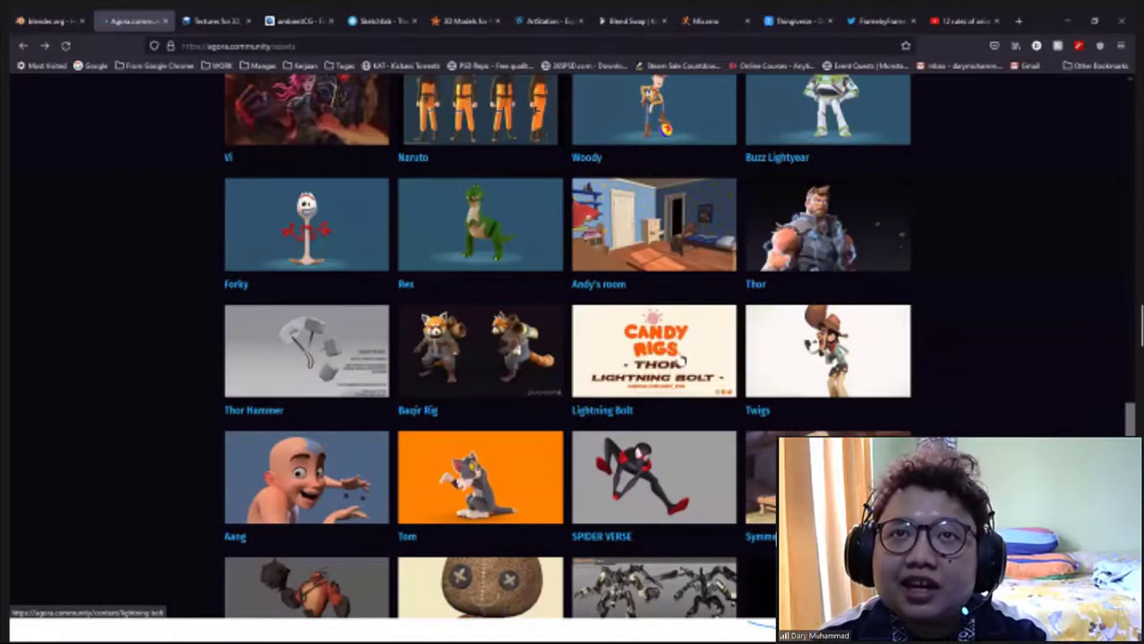
pyautogui.click(673, 385)
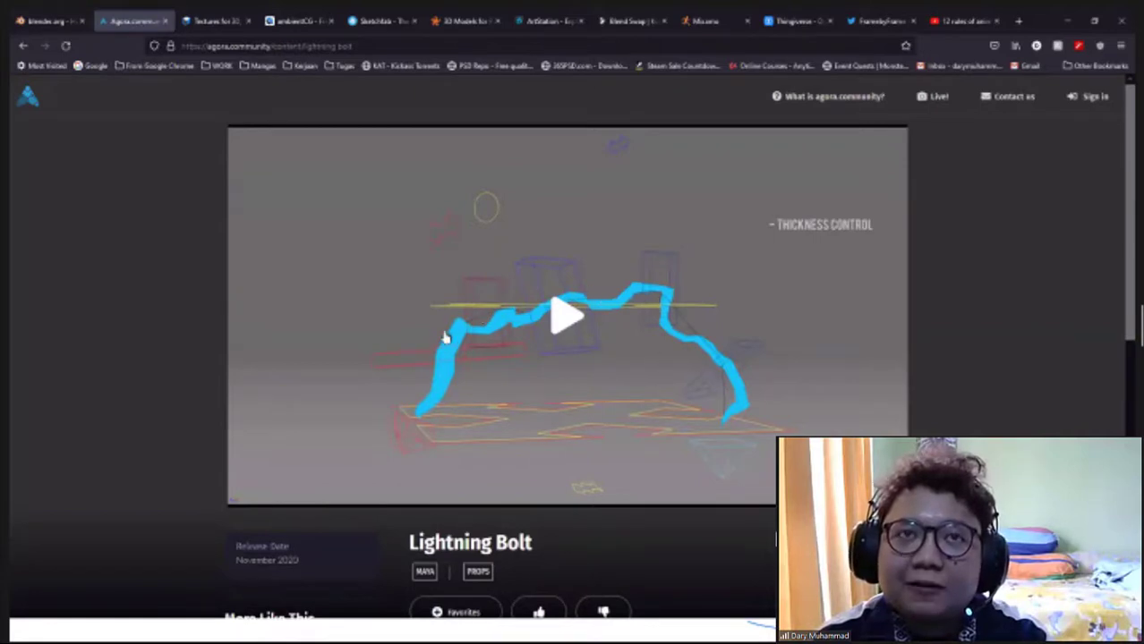
# Watch the Lightning Bolt rig demo video through to the end and replay it
pyautogui.click(573, 317)
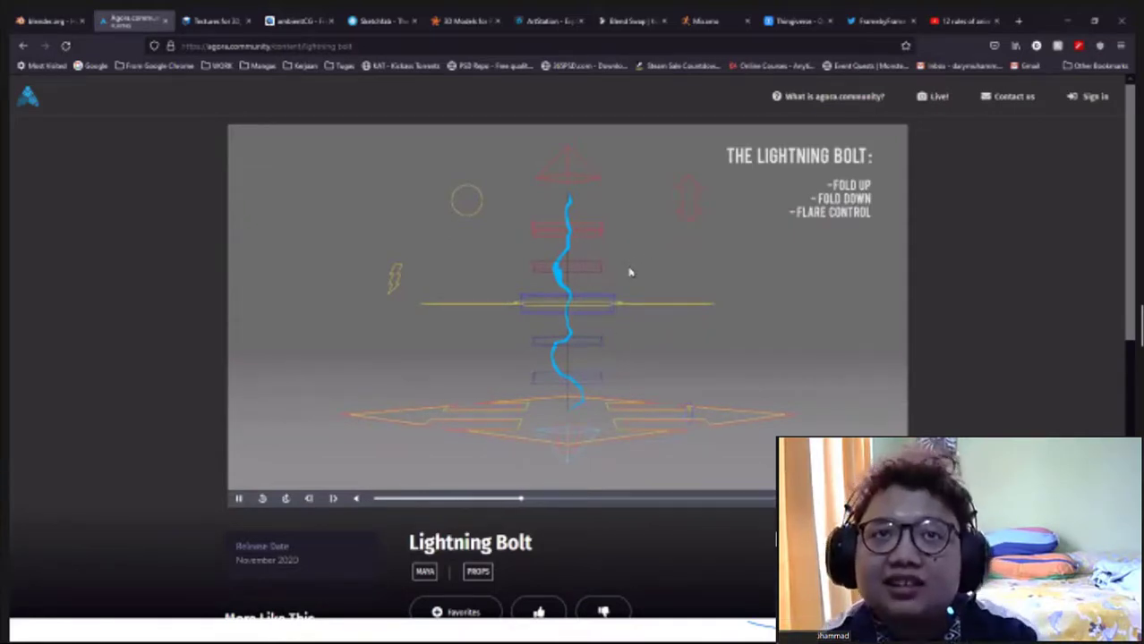
pyautogui.click(627, 347)
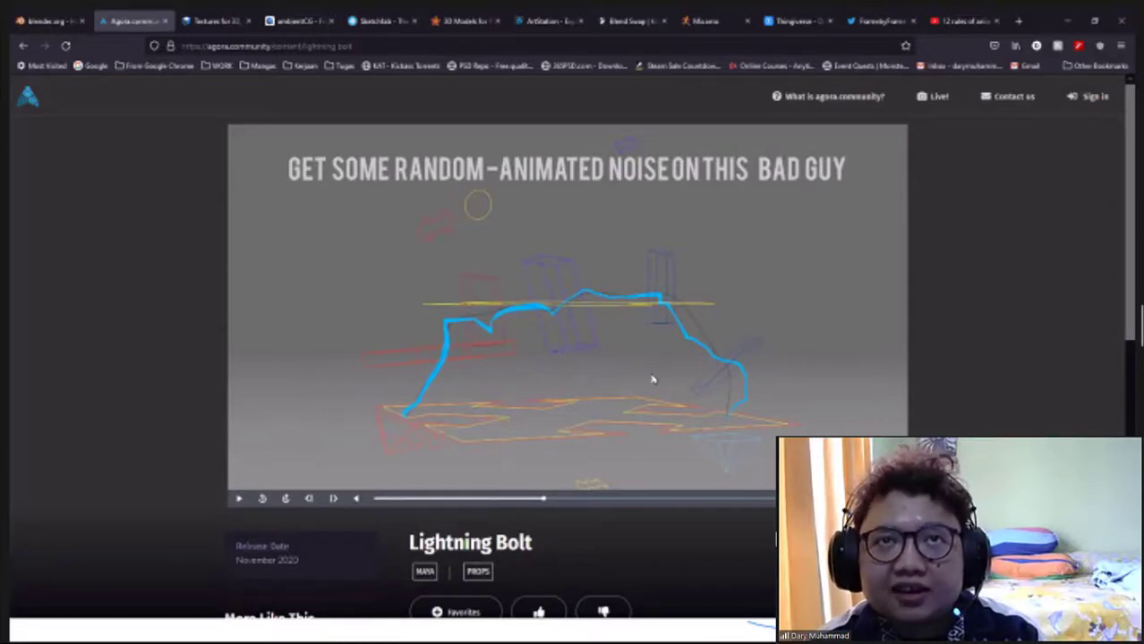
pyautogui.click(582, 429)
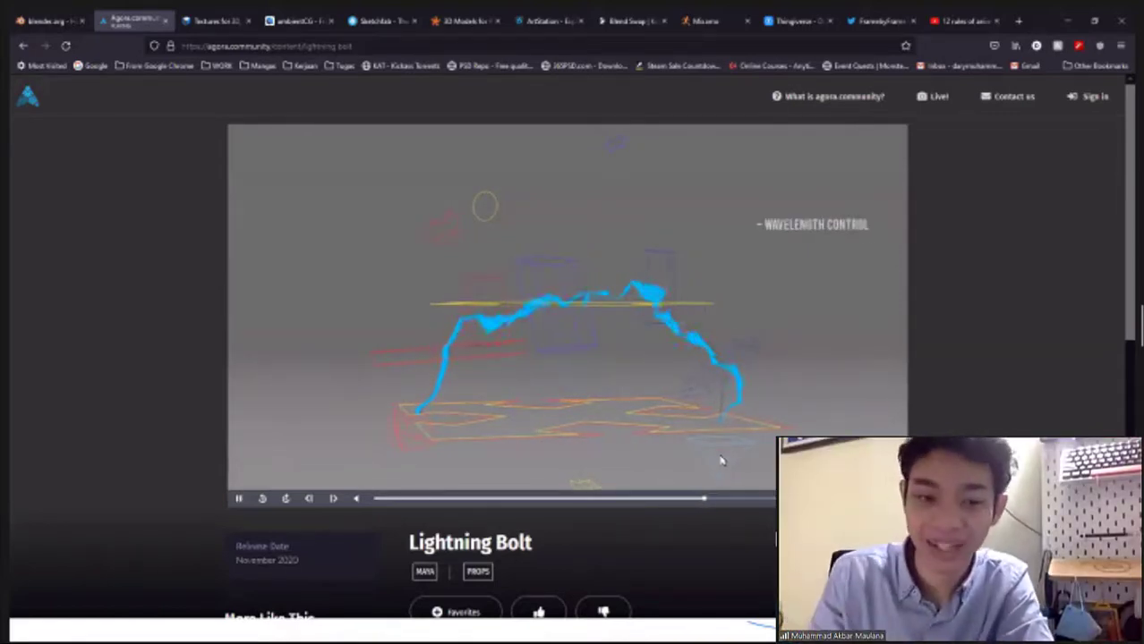
pyautogui.click(726, 488)
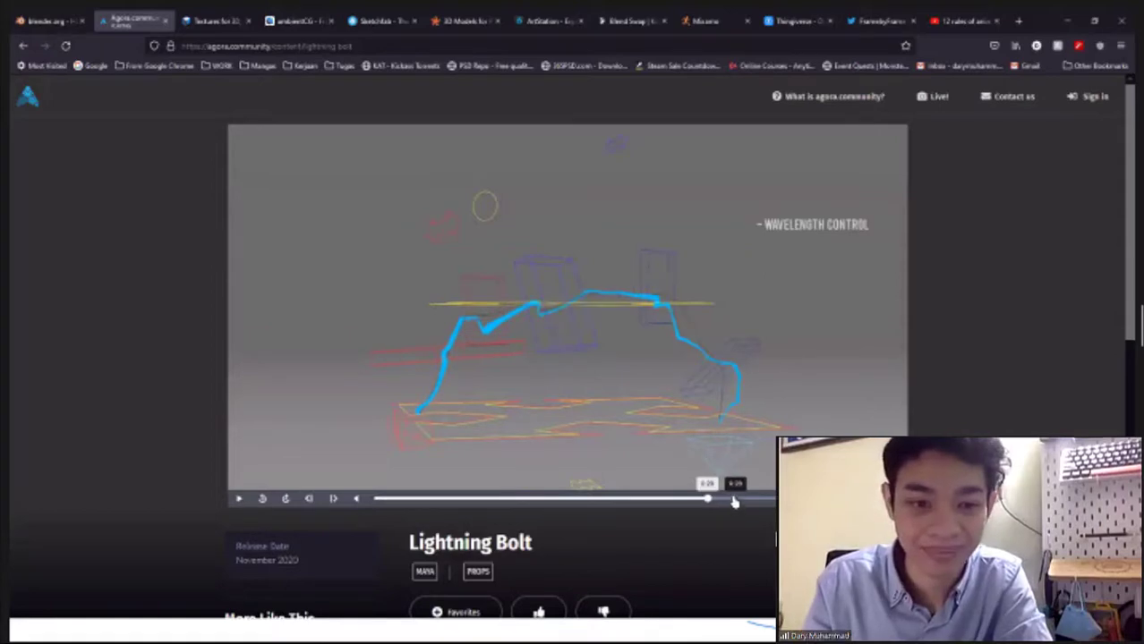
pyautogui.click(731, 498)
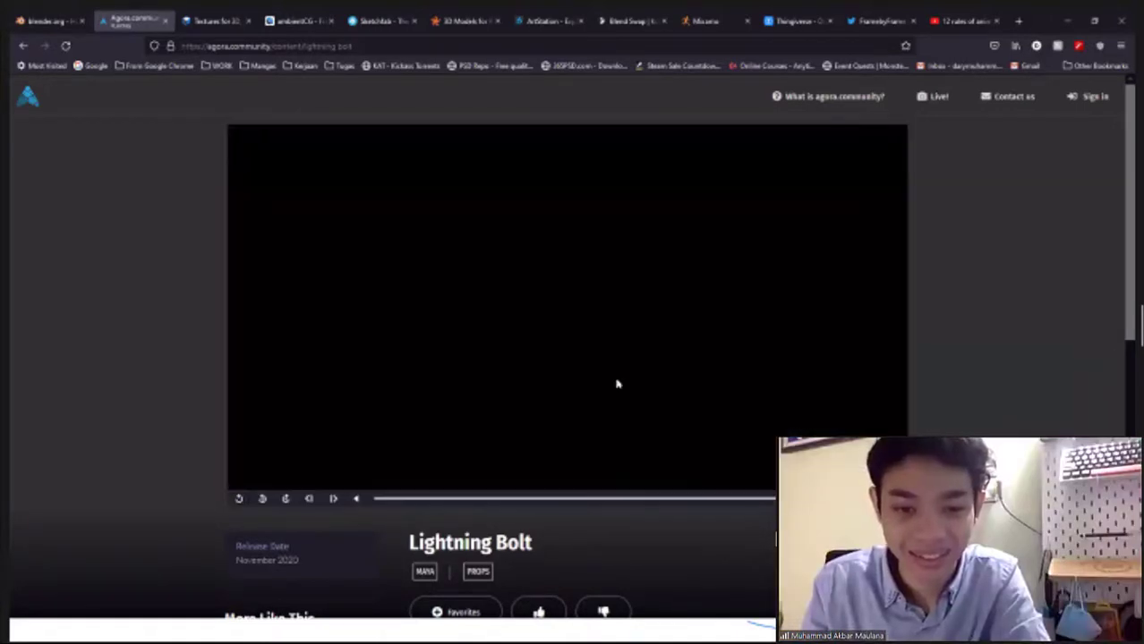
pyautogui.click(627, 324)
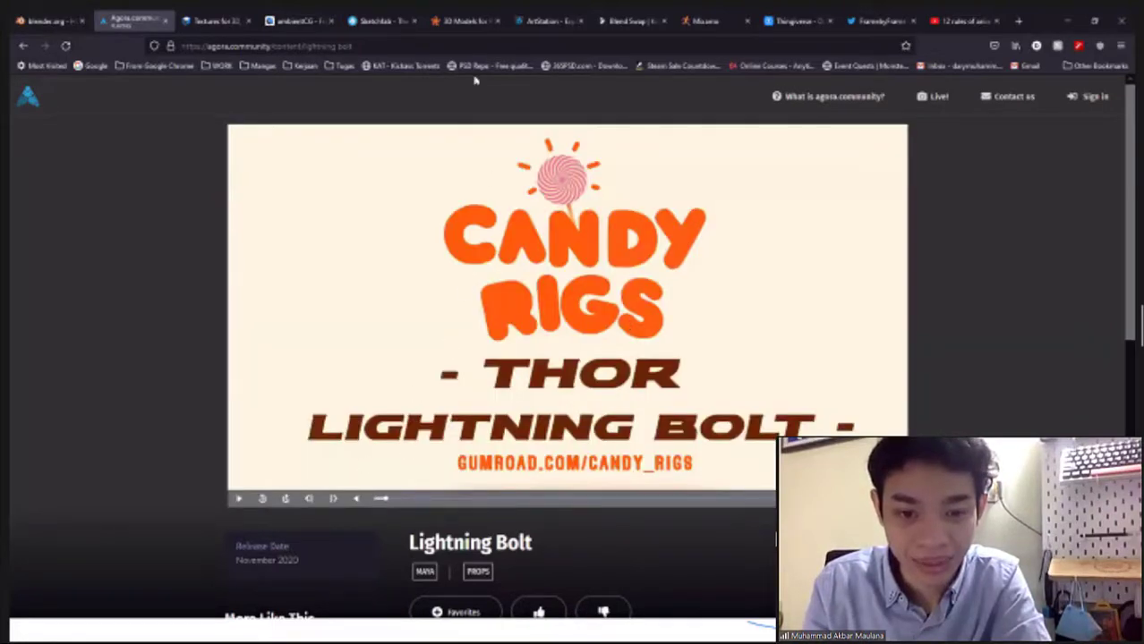
pyautogui.click(215, 21)
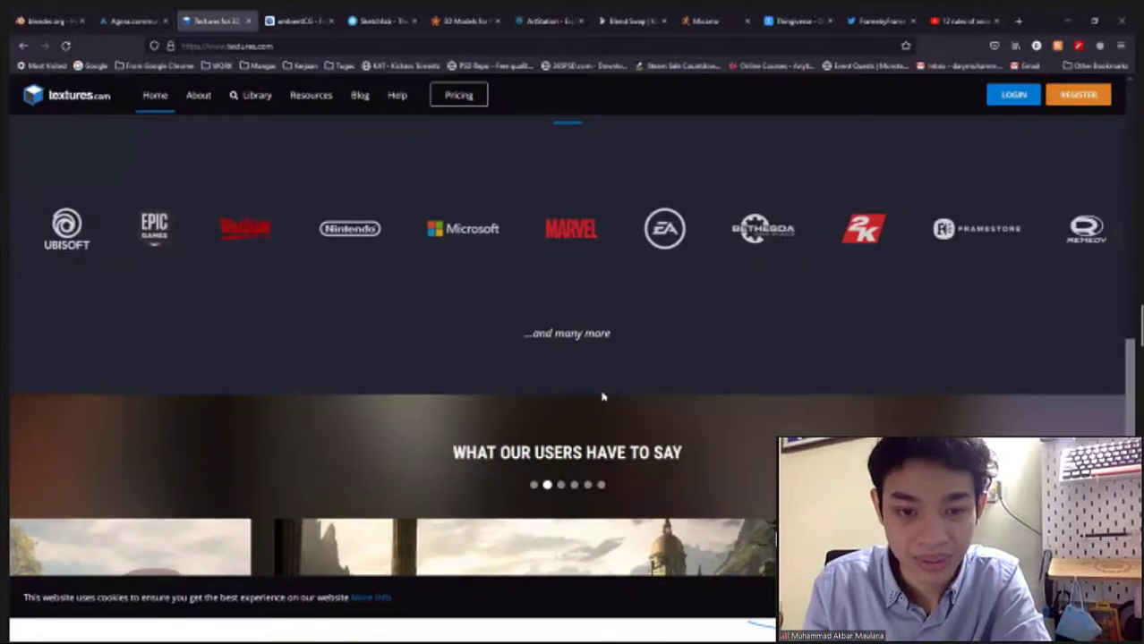
pyautogui.scroll(5, 601, 397)
pyautogui.scroll(5, 600, 400)
pyautogui.scroll(5, 598, 403)
pyautogui.scroll(3, 598, 404)
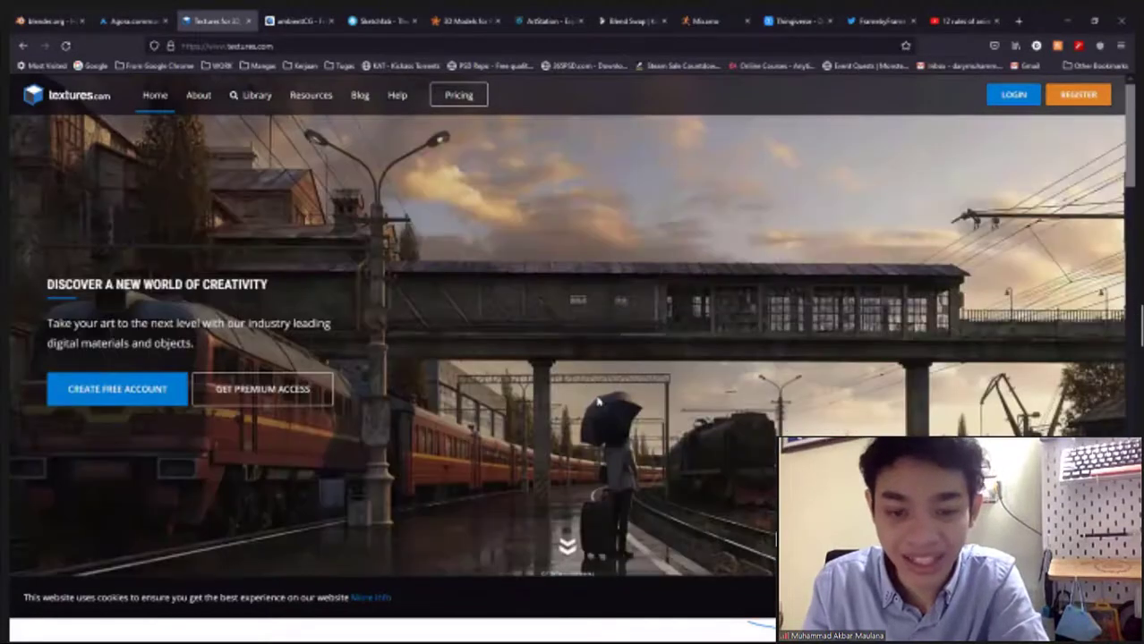
pyautogui.click(124, 20)
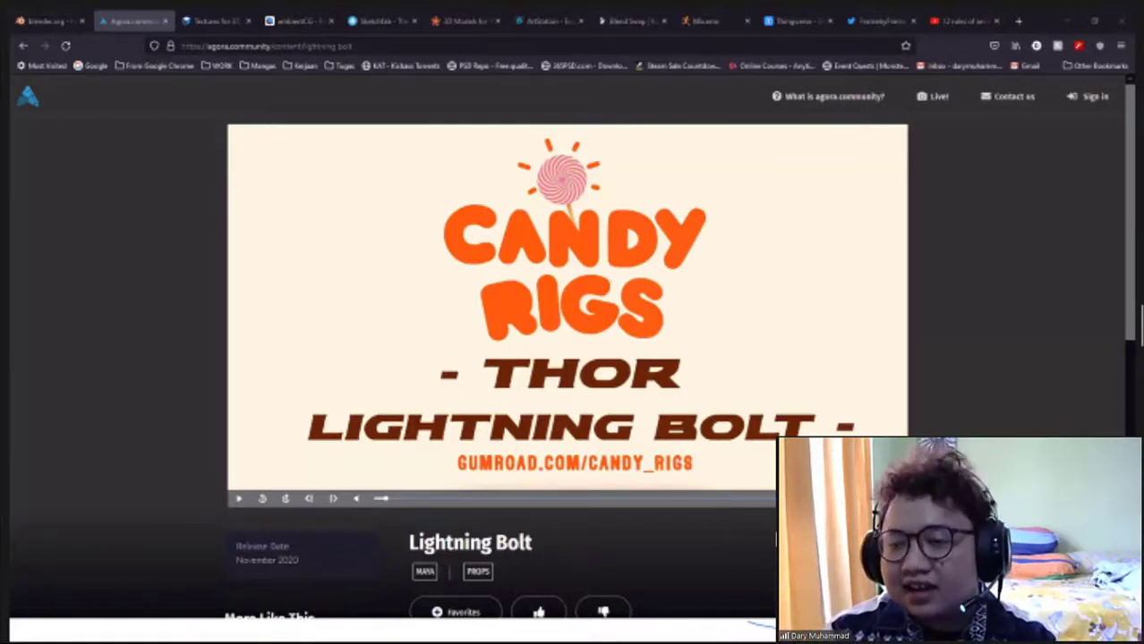
pyautogui.click(226, 18)
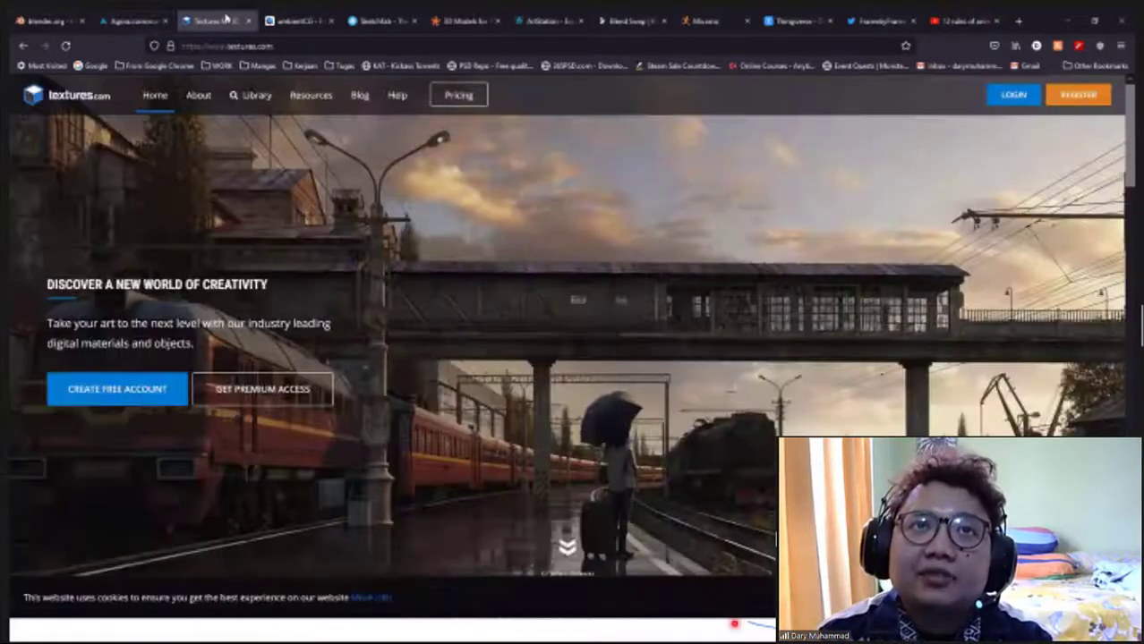
pyautogui.click(300, 19)
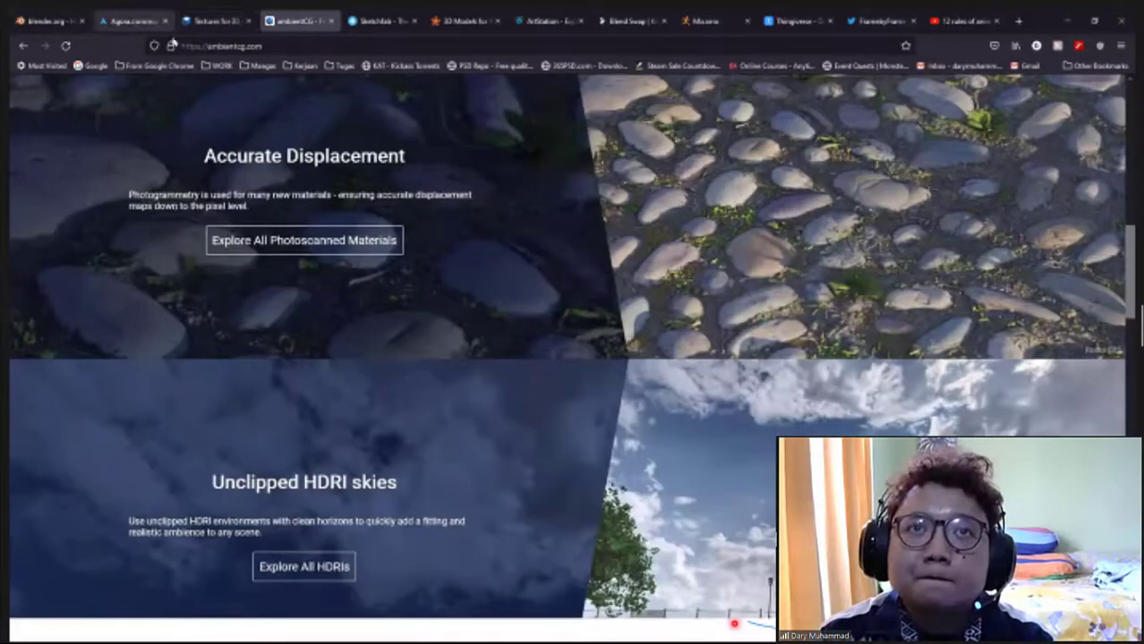
pyautogui.click(132, 19)
pyautogui.click(228, 45)
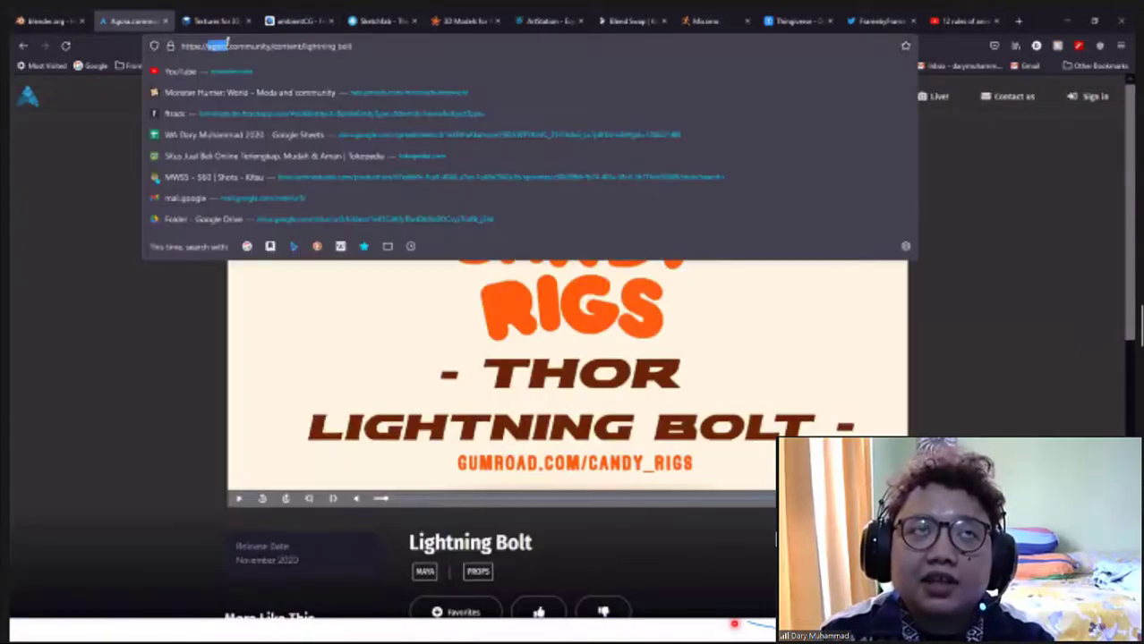
# Search Google for 'motion capture' from the address bar and show image results
pyautogui.click(356, 44)
pyautogui.hotkey('ctrl', 'a')
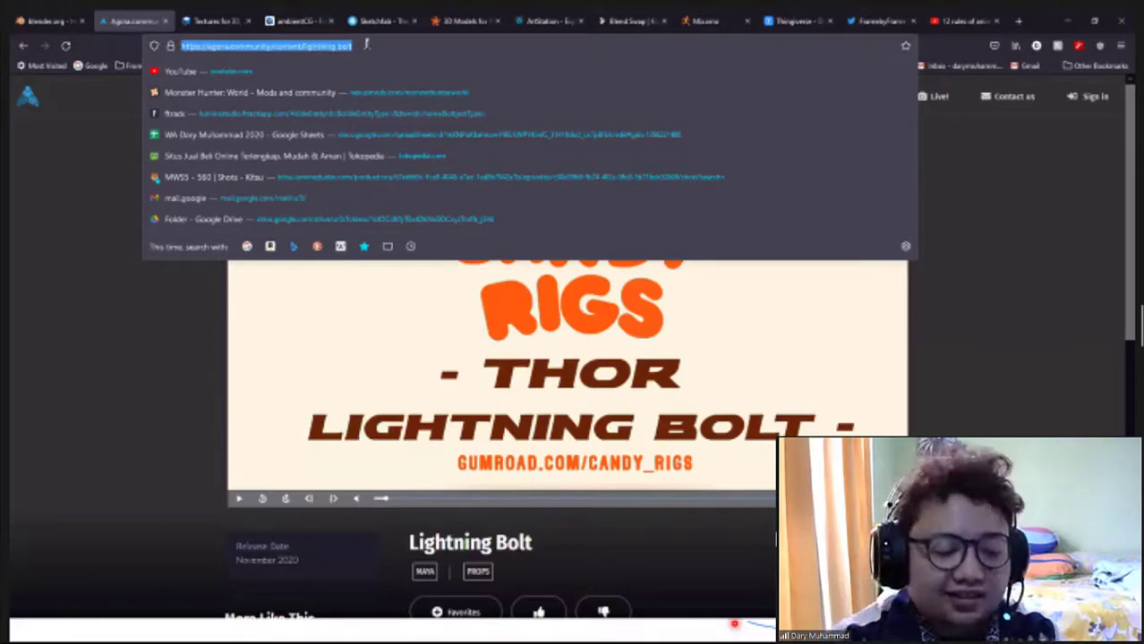
pyautogui.write('motion capture')
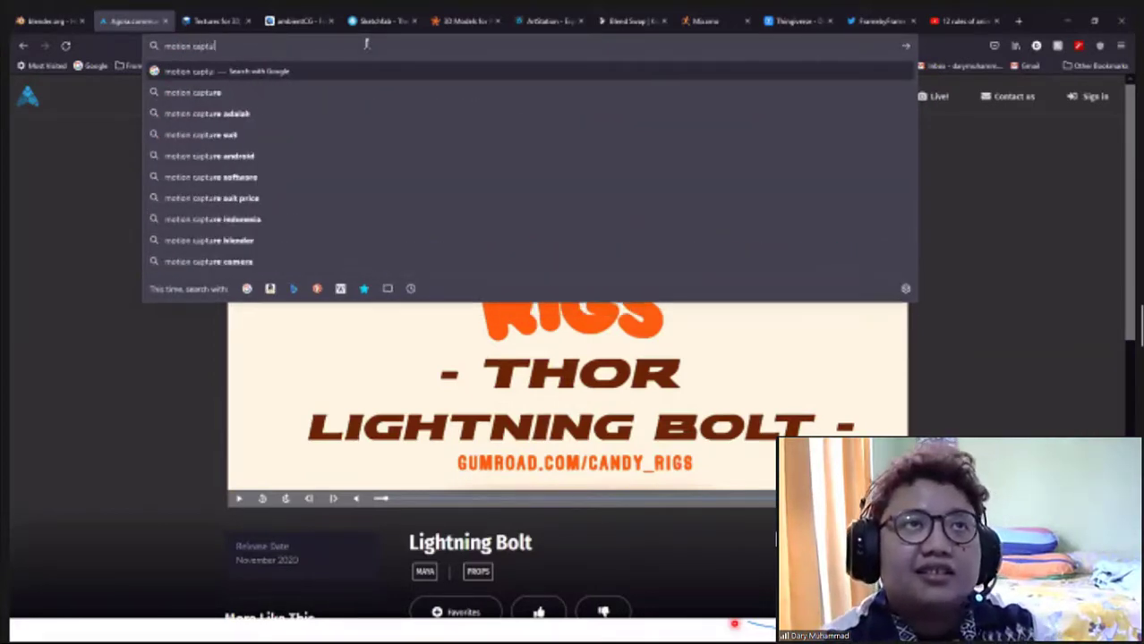
pyautogui.press('Return')
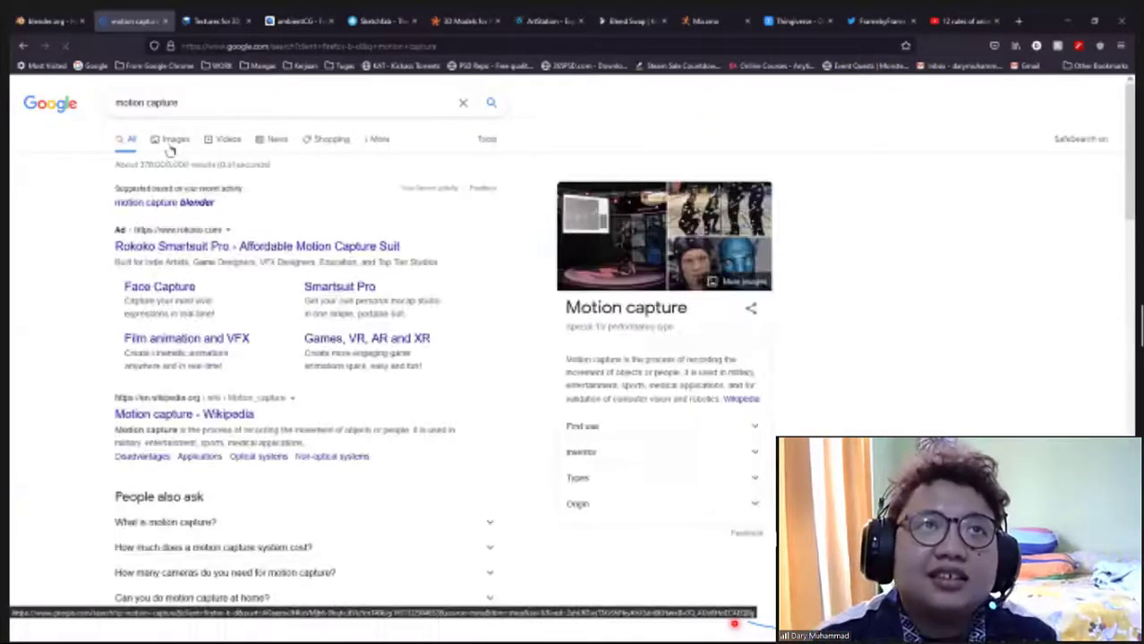
pyautogui.click(171, 144)
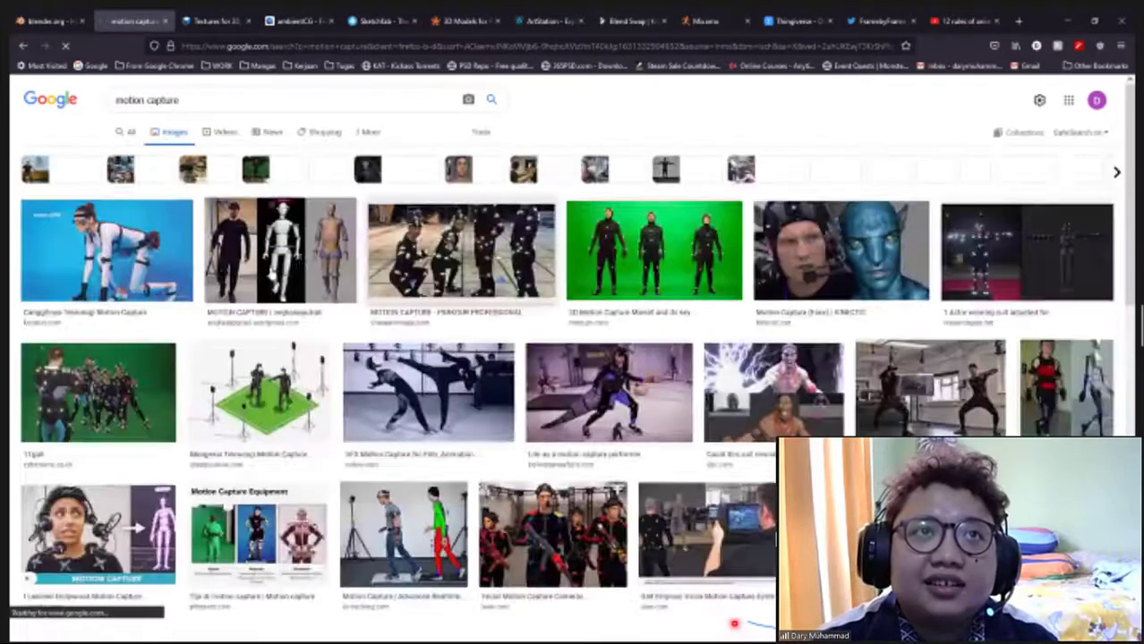
# Preview the actor-and-mannequin image, then the walking actor with tracked figure, scrolling its panel
pyautogui.click(222, 265)
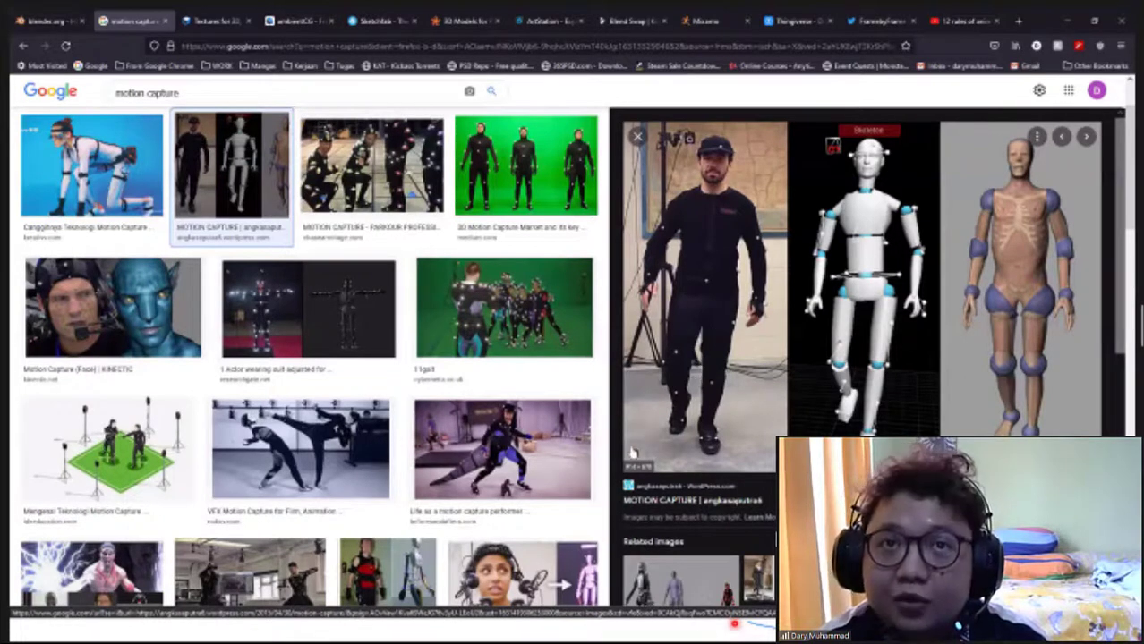
pyautogui.scroll(-3, 466, 506)
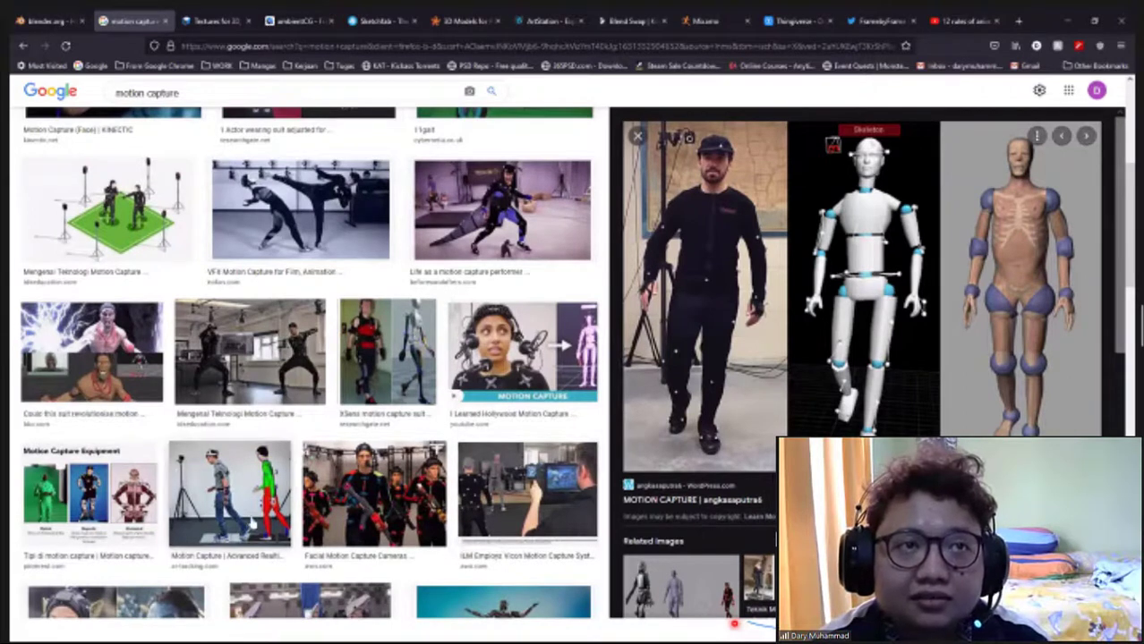
pyautogui.click(226, 523)
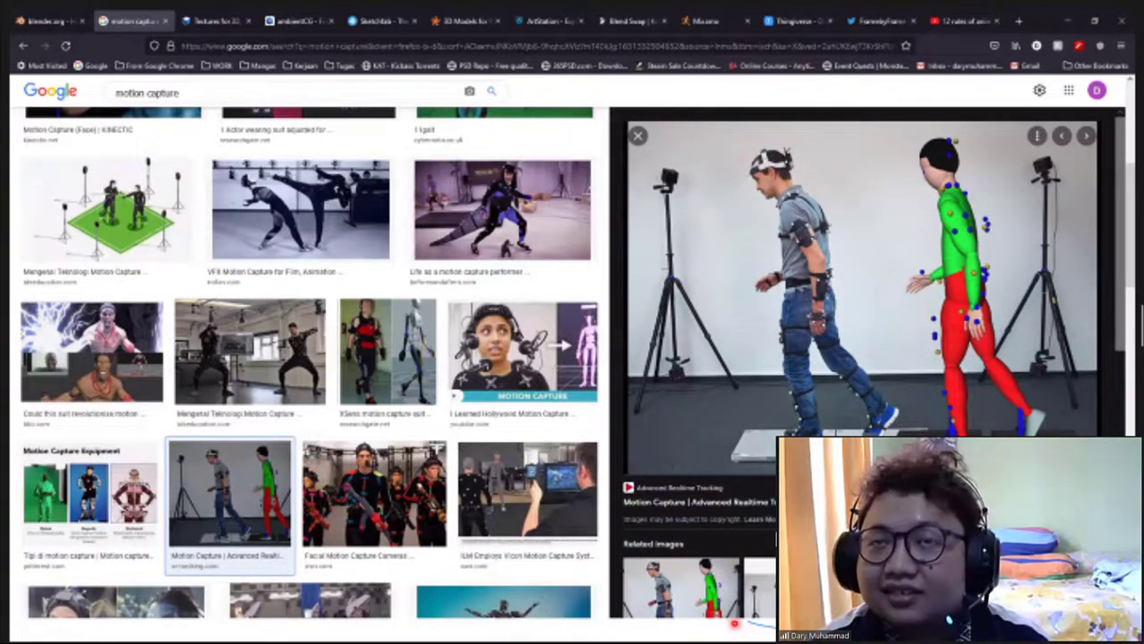
pyautogui.scroll(-2, 860, 358)
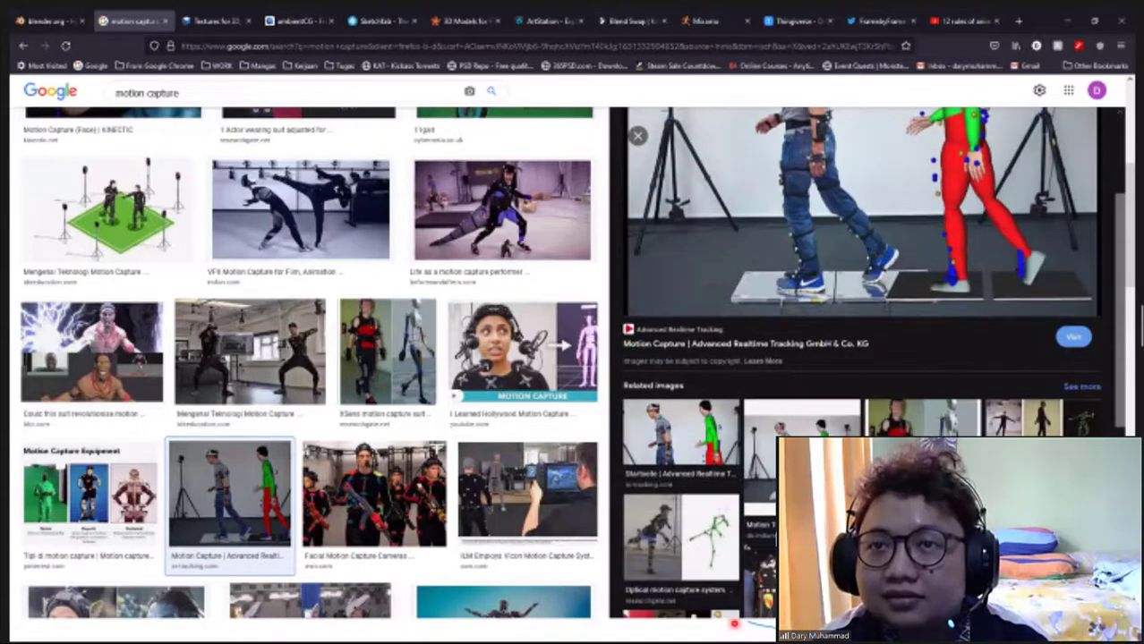
pyautogui.scroll(-1, 859, 358)
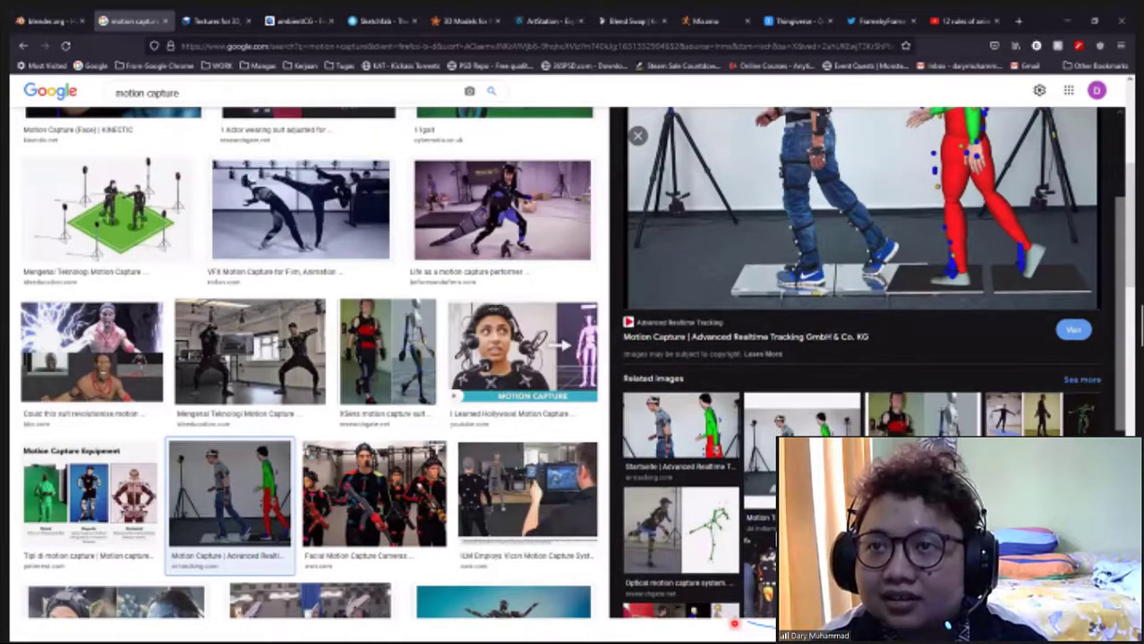
pyautogui.scroll(-1, 860, 358)
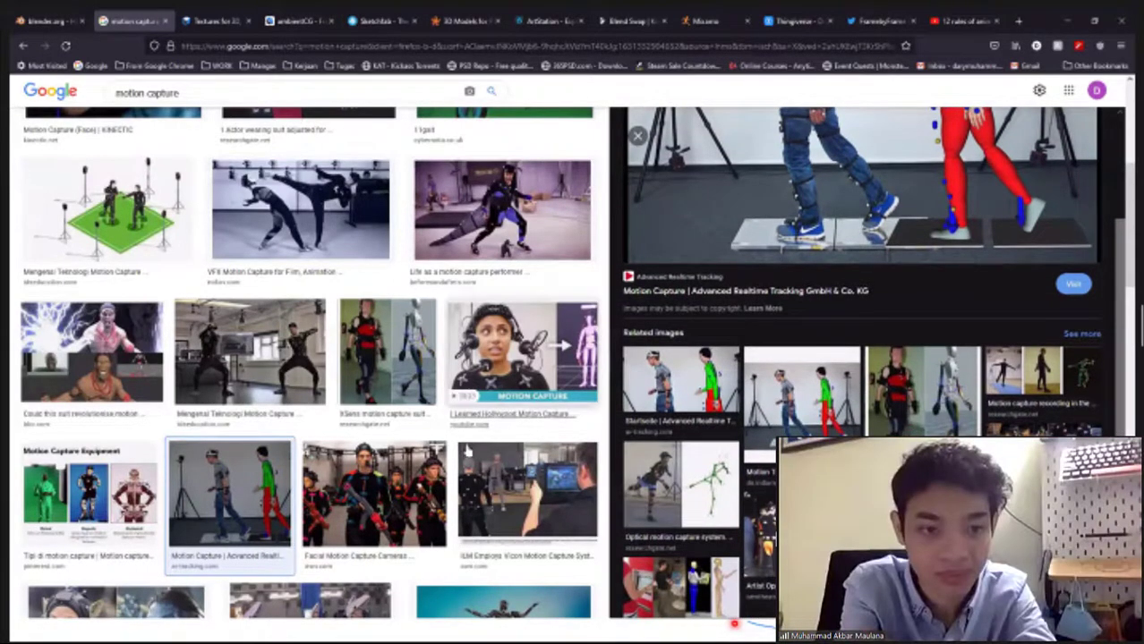
pyautogui.scroll(-3, 481, 454)
pyautogui.scroll(-3, 481, 455)
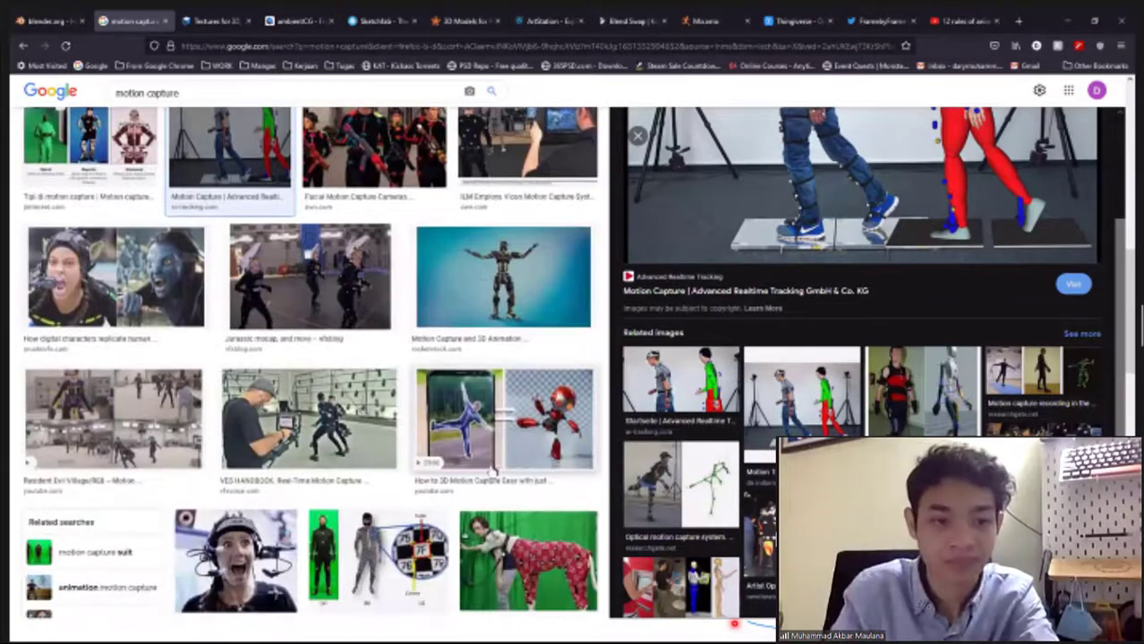
pyautogui.scroll(-2, 466, 483)
pyautogui.scroll(-3, 456, 512)
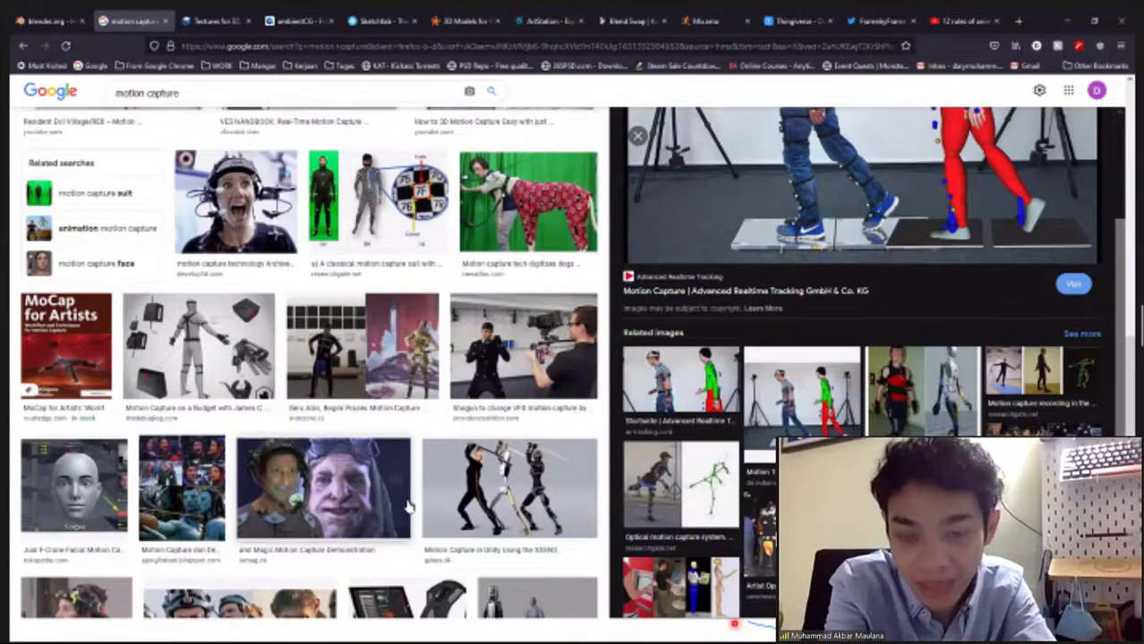
pyautogui.scroll(-3, 398, 503)
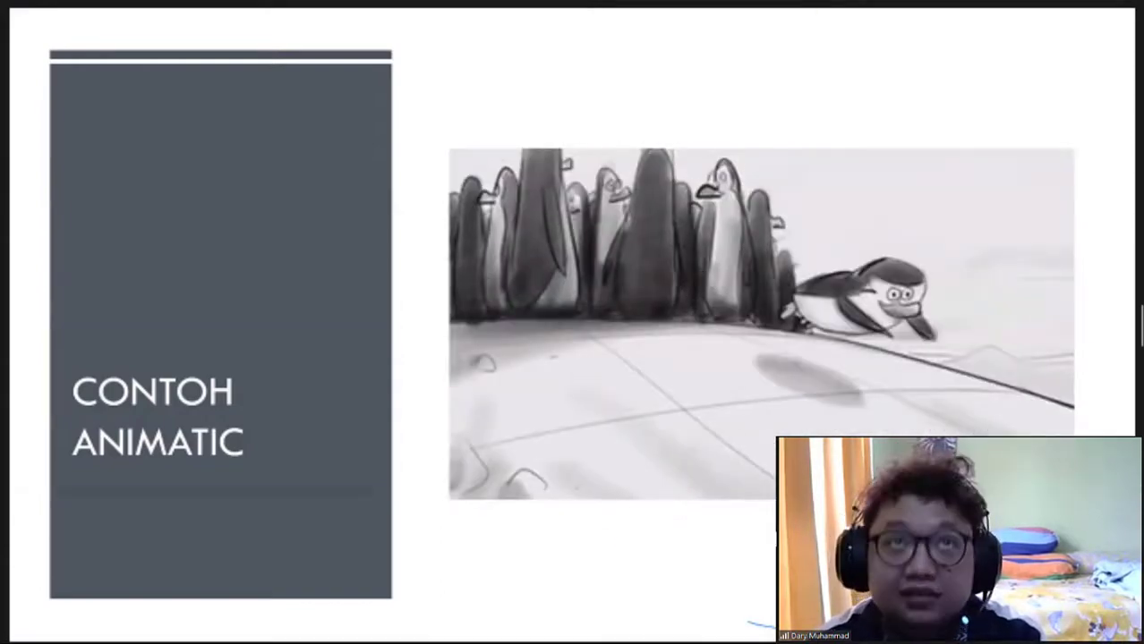
# Return to the Sketchfab tab and open its search filtered to users
pyautogui.hotkey('alt', 'Tab')
pyautogui.click(376, 20)
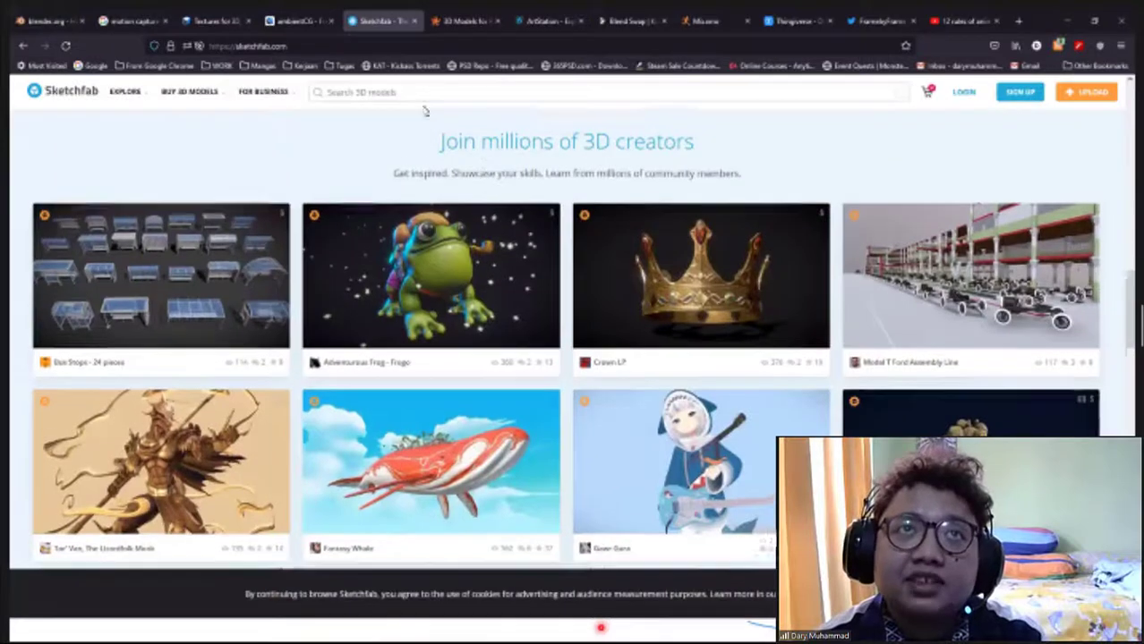
pyautogui.scroll(3, 426, 94)
pyautogui.click(426, 94)
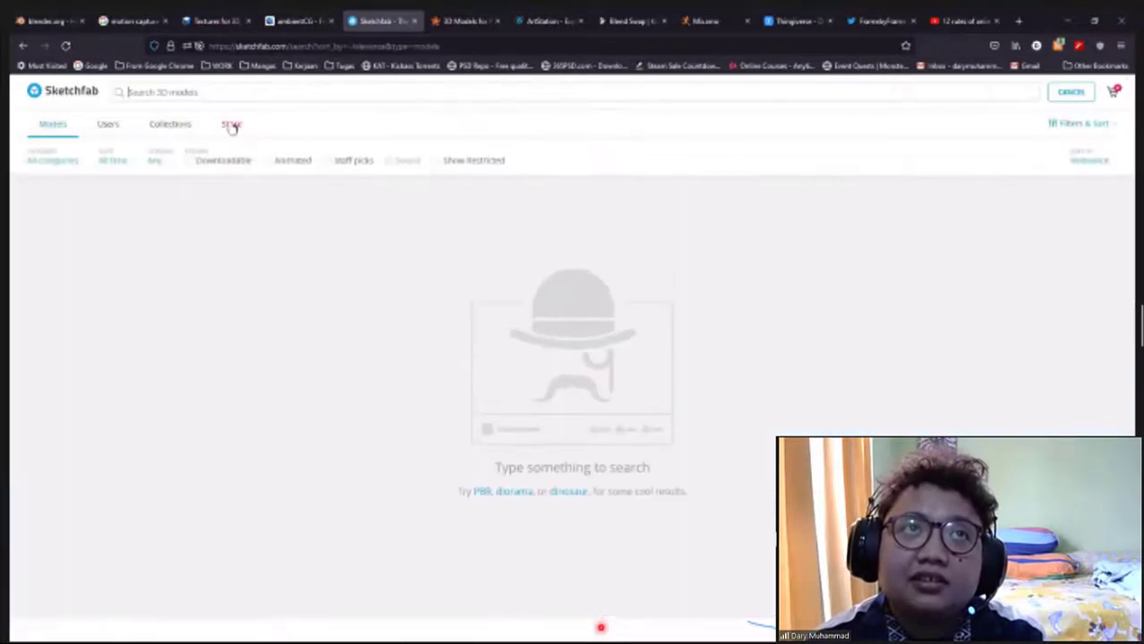
pyautogui.click(127, 133)
pyautogui.write('dar')
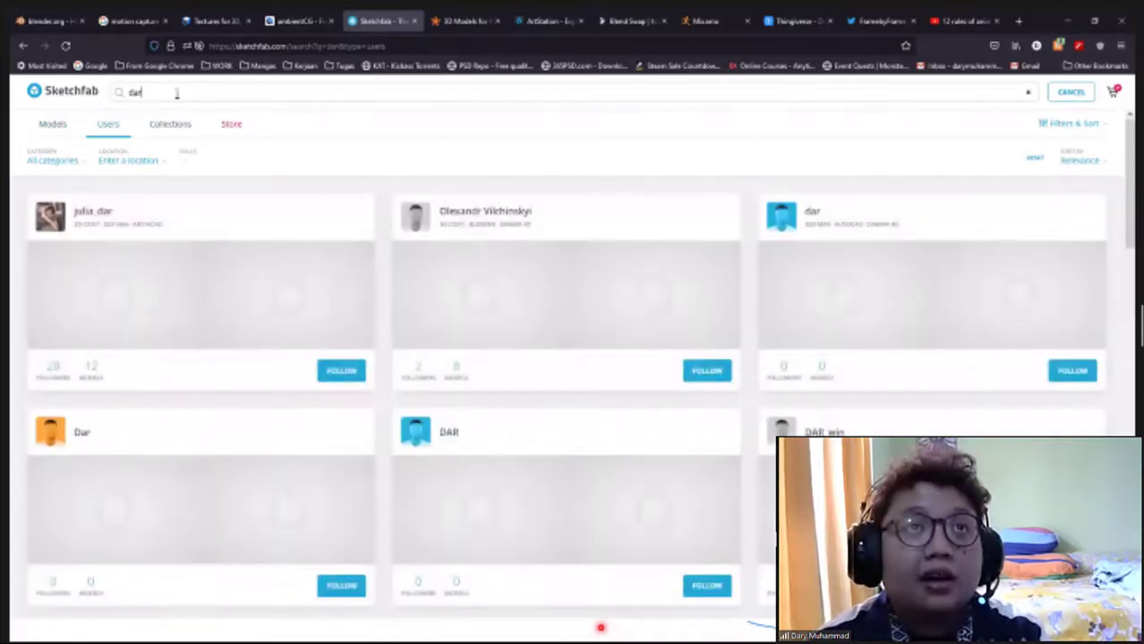
# Search users for the creator's name and browse the matching profile cards
pyautogui.write('y')
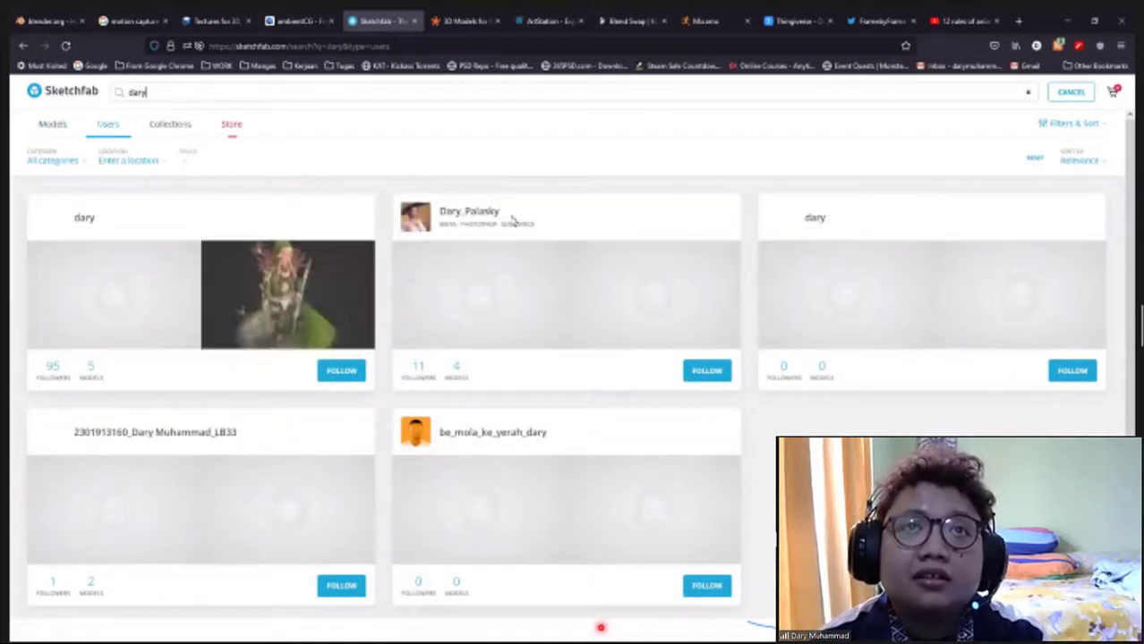
pyautogui.click(189, 435)
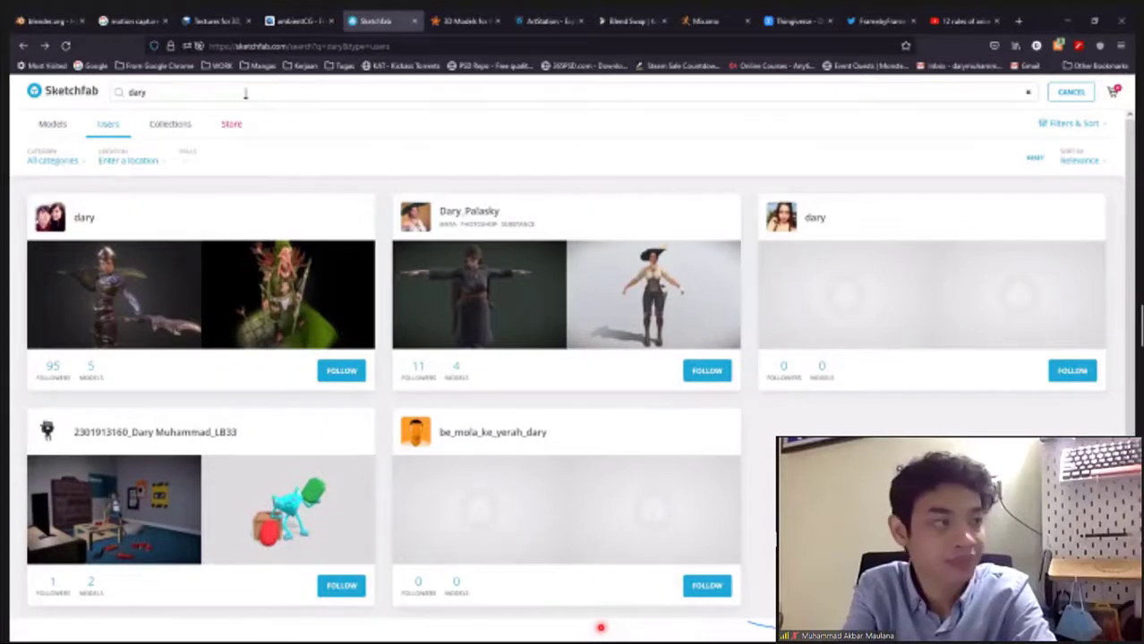
pyautogui.write(' muhammad')
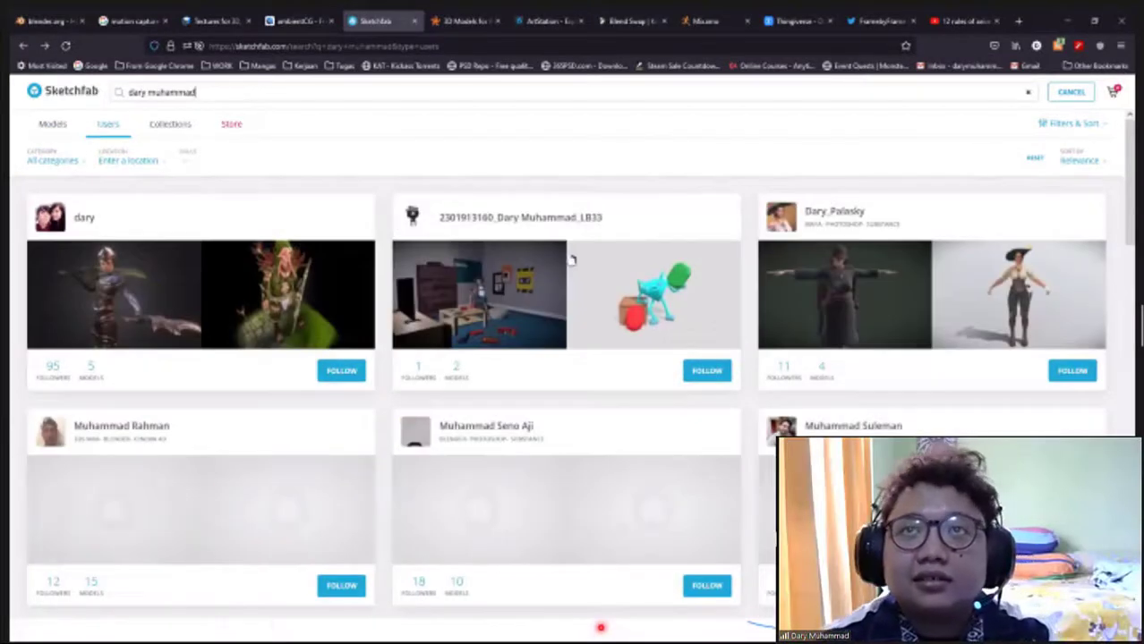
pyautogui.scroll(-5, 548, 416)
pyautogui.scroll(-3, 527, 448)
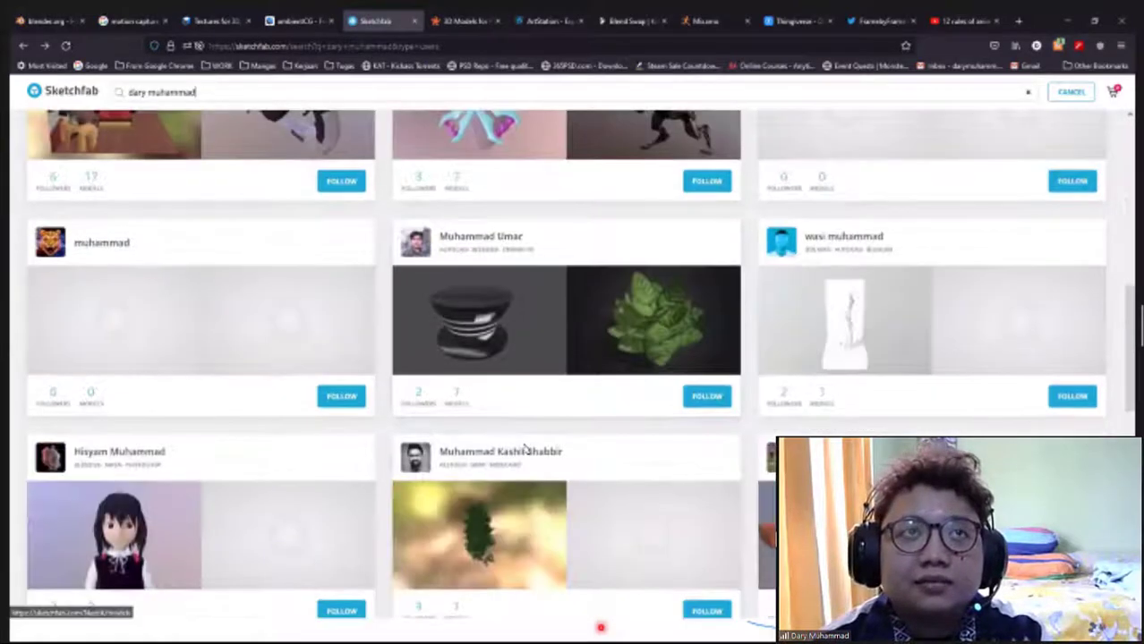
pyautogui.scroll(2, 519, 455)
pyautogui.scroll(2, 512, 464)
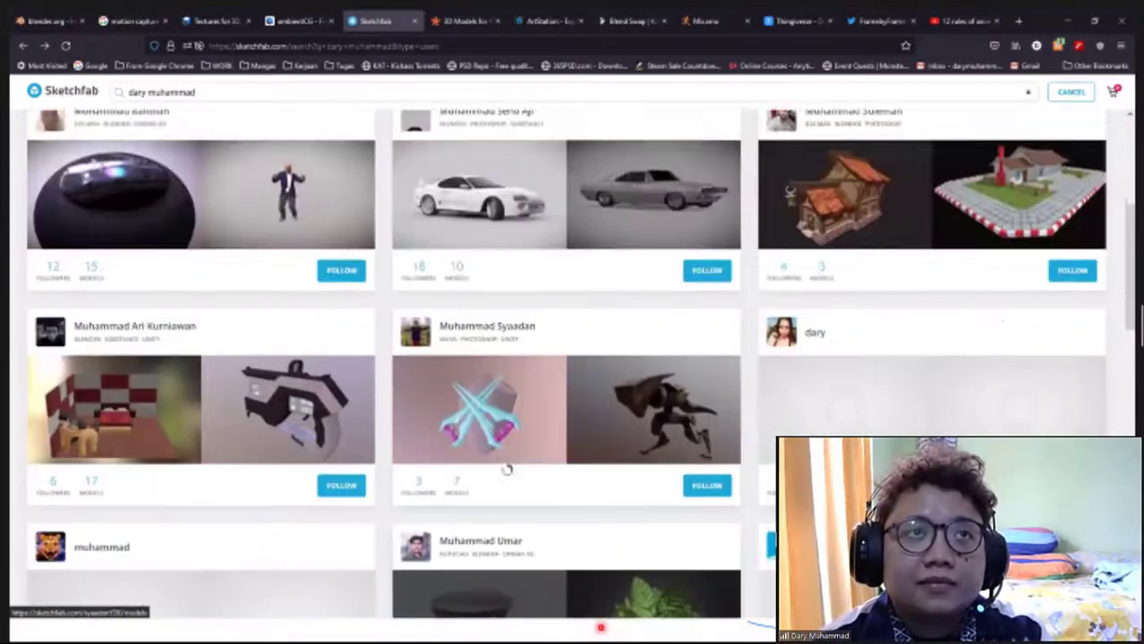
pyautogui.scroll(1, 864, 407)
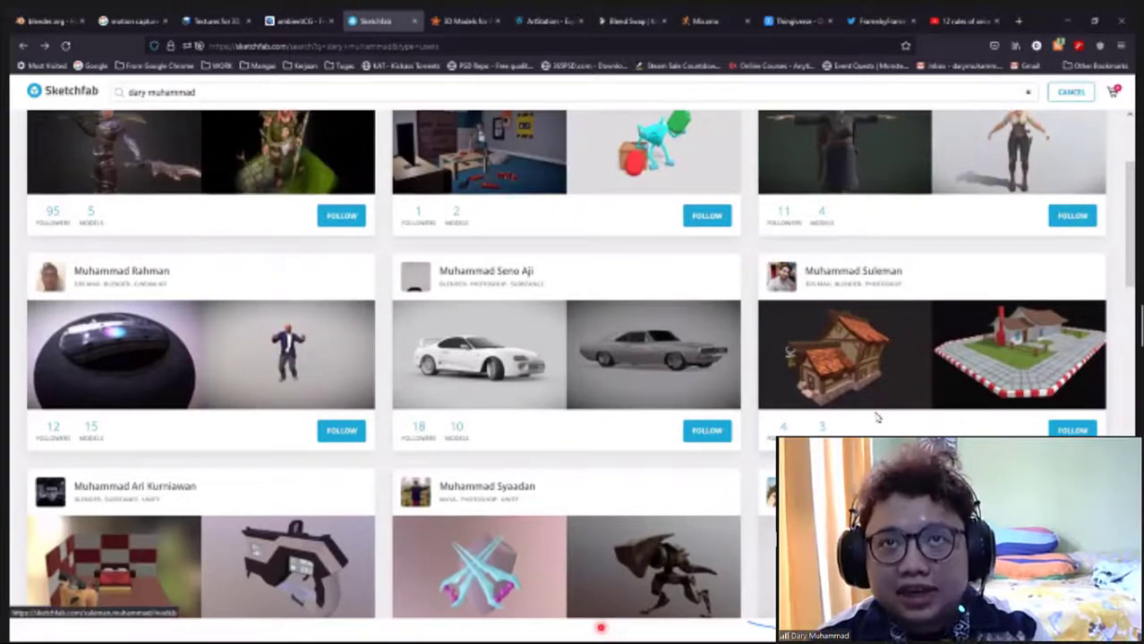
pyautogui.scroll(-1, 683, 511)
pyautogui.scroll(-4, 682, 512)
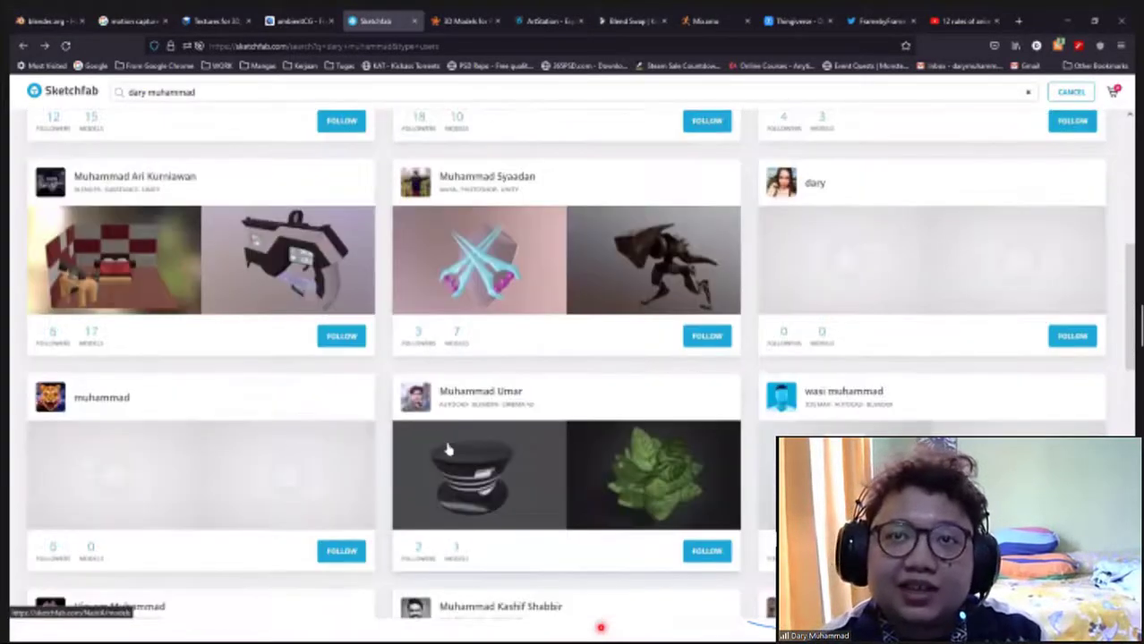
pyautogui.scroll(-3, 448, 394)
pyautogui.scroll(-3, 459, 400)
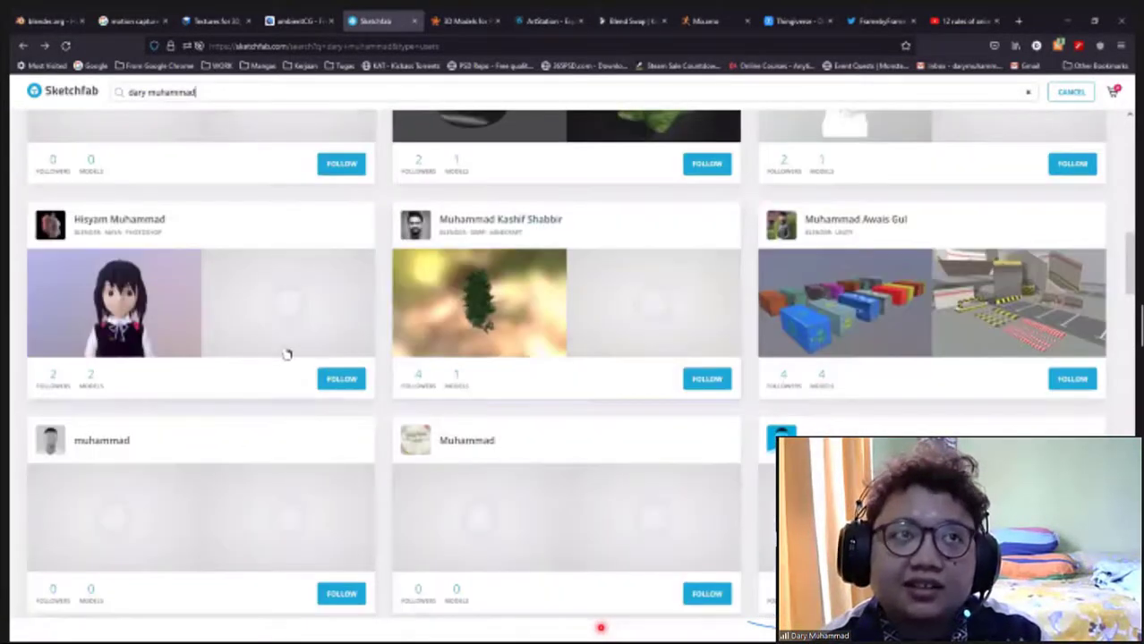
pyautogui.scroll(7, 207, 332)
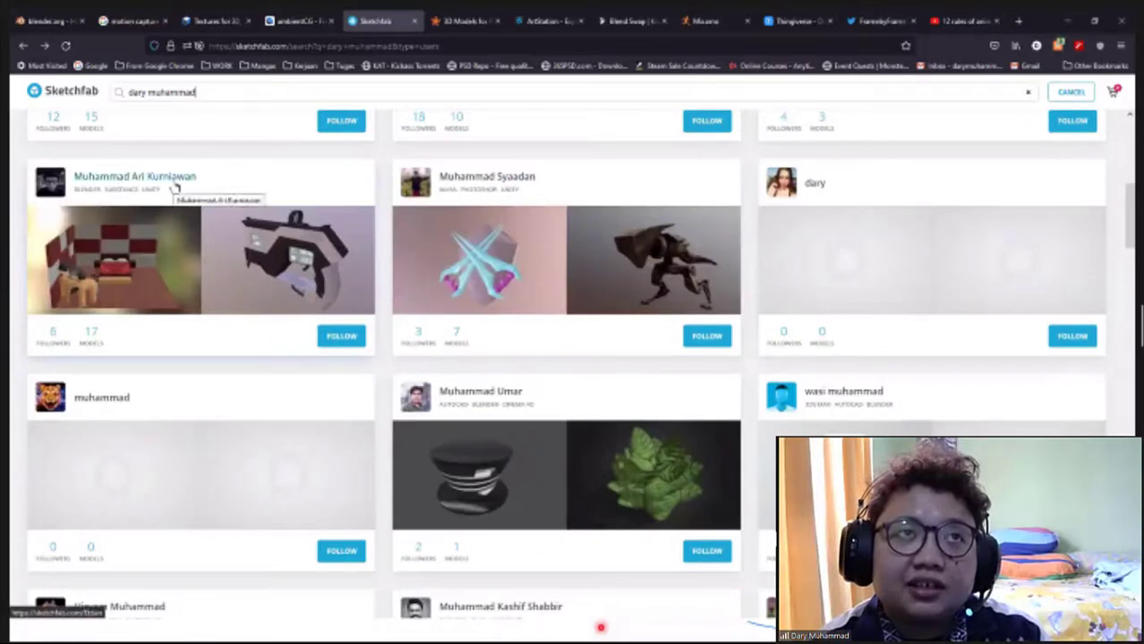
# Open the creator's profile, browse their models, and open Wargreymon in the 3D viewer
pyautogui.click(176, 186)
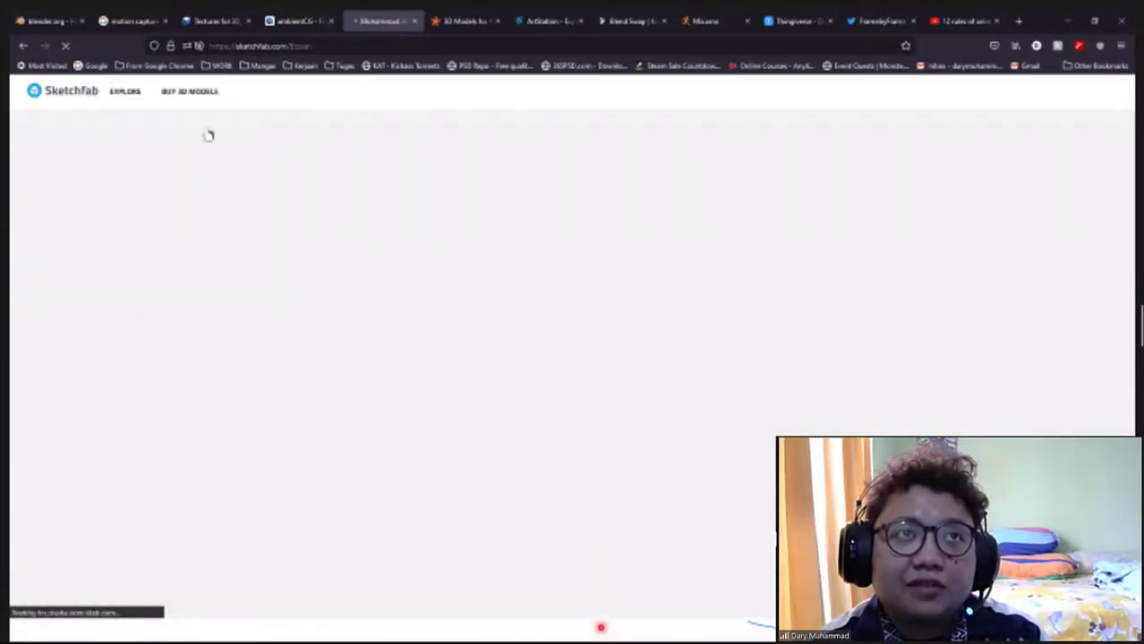
pyautogui.scroll(-4, 624, 520)
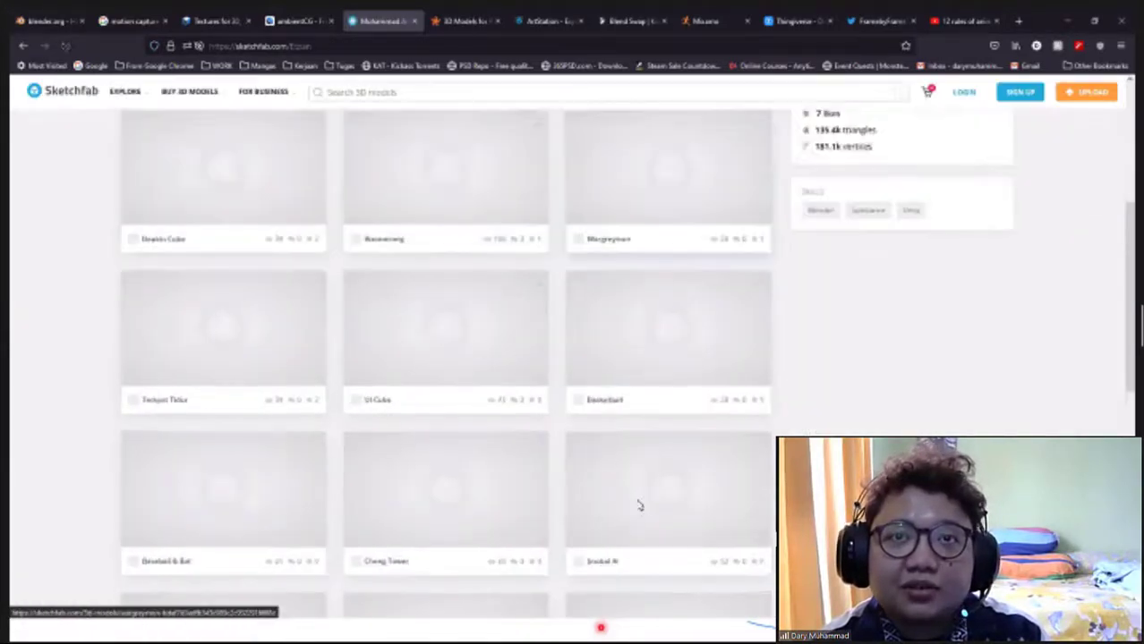
pyautogui.scroll(-4, 638, 503)
pyautogui.scroll(-1, 449, 478)
pyautogui.scroll(2, 444, 306)
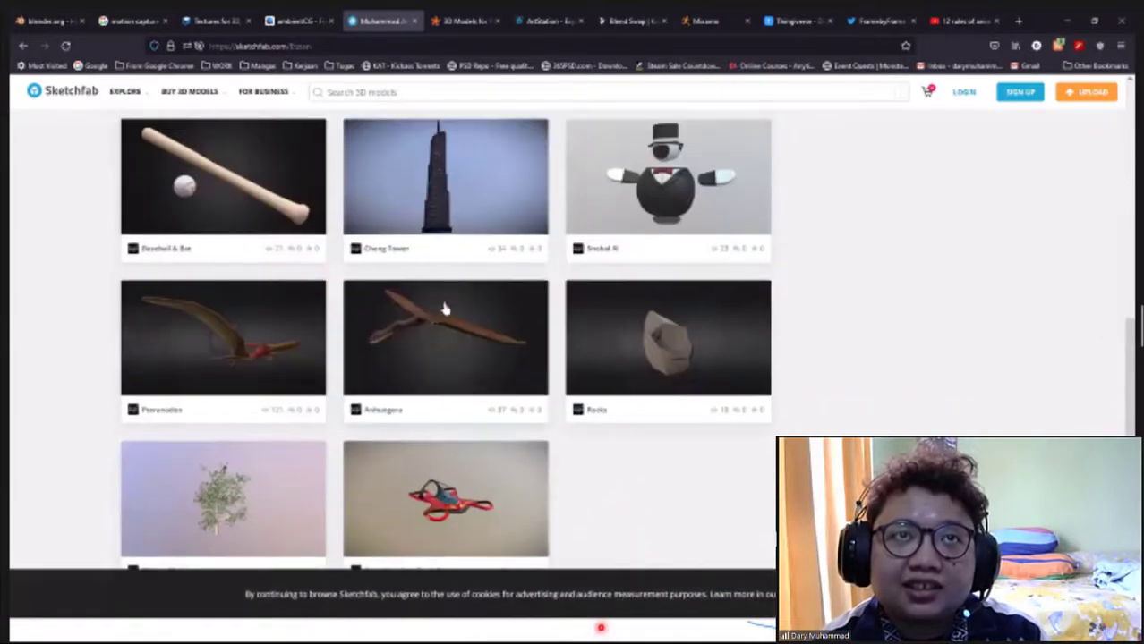
pyautogui.scroll(2, 401, 306)
pyautogui.scroll(1, 263, 370)
pyautogui.scroll(2, 268, 322)
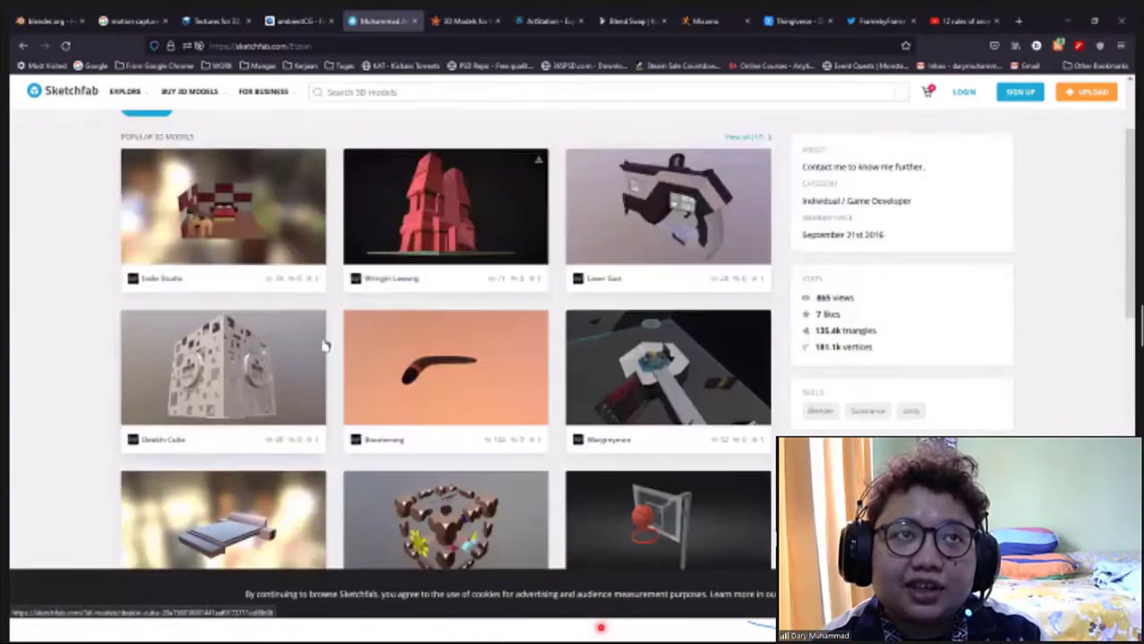
pyautogui.scroll(-2, 662, 268)
pyautogui.click(685, 269)
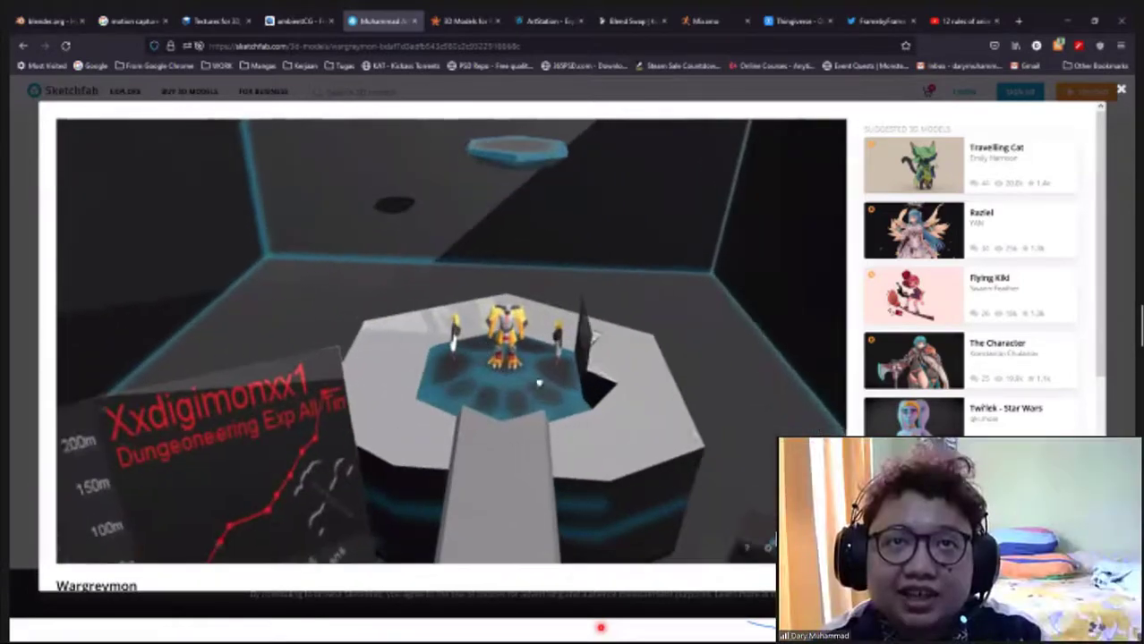
# Orbit and recentre the Wargreymon scene to a level view of the platform facing the back wall
pyautogui.moveTo(539, 383); pyautogui.dragTo(571, 571)
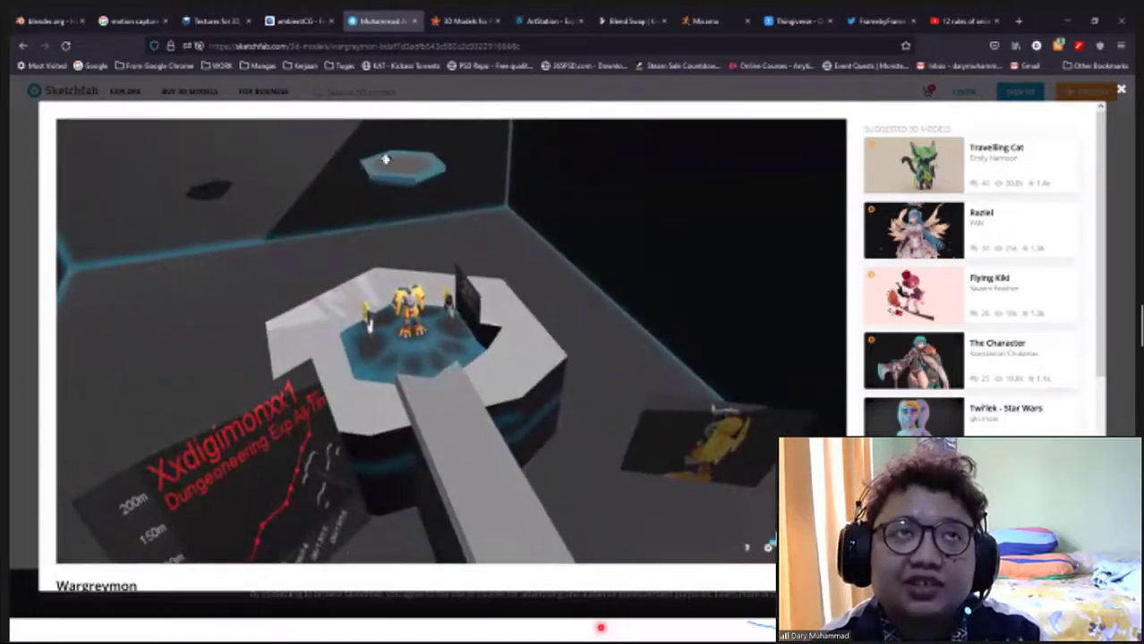
pyautogui.moveTo(238, 46); pyautogui.dragTo(287, 46)
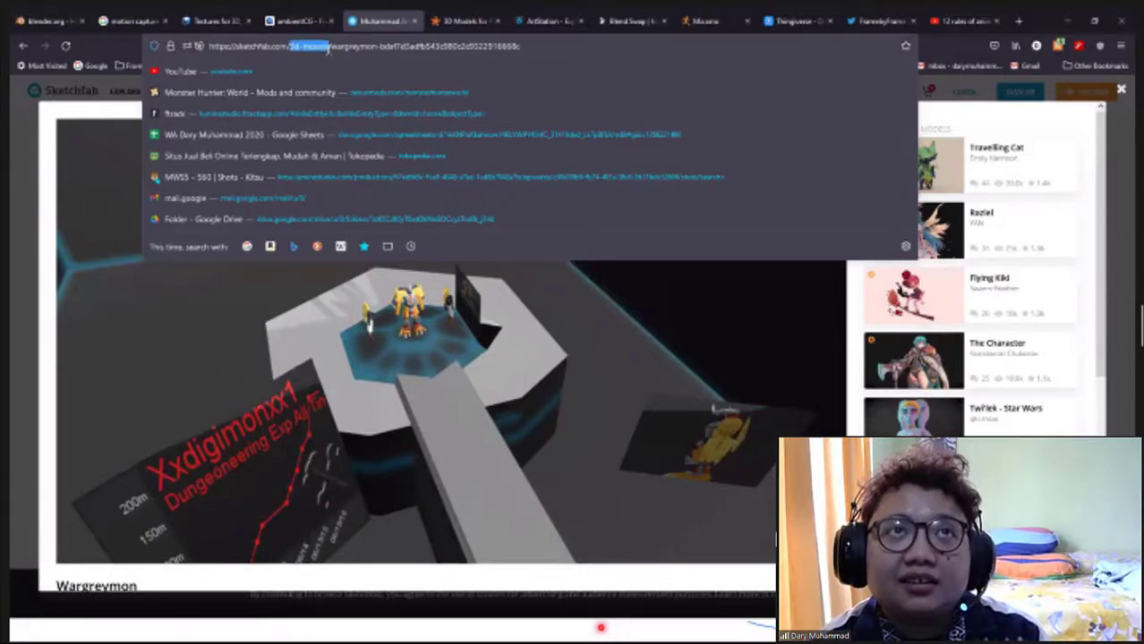
pyautogui.click(1072, 124)
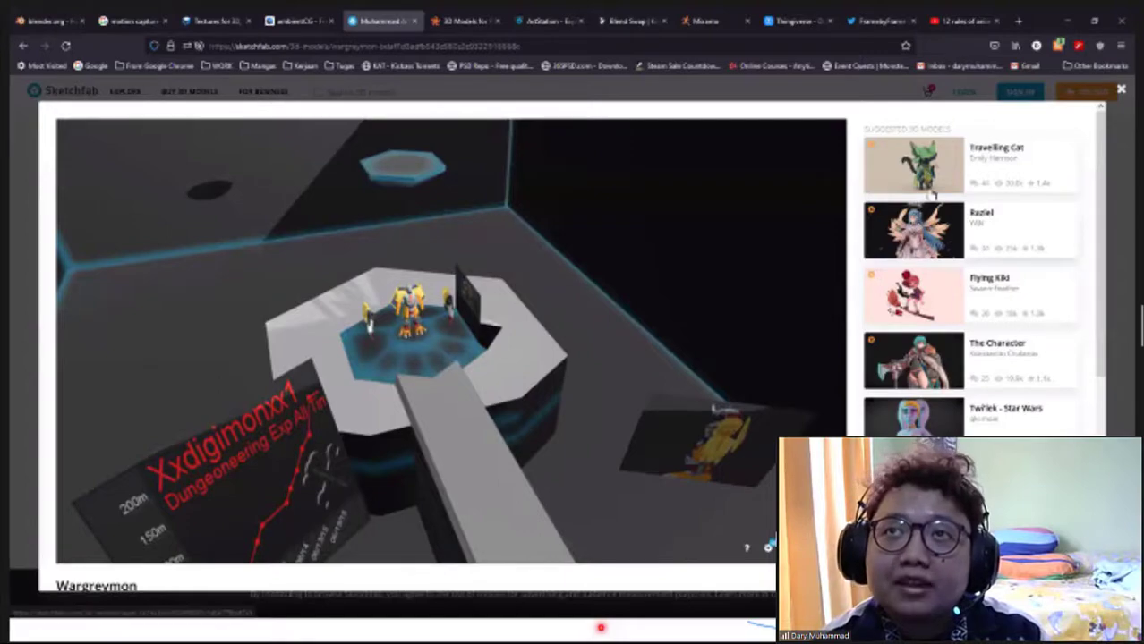
pyautogui.moveTo(548, 305)
pyautogui.mouseDown()
pyautogui.moveTo(646, 377)
pyautogui.moveTo(564, 433)
pyautogui.moveTo(536, 404)
pyautogui.mouseUp()
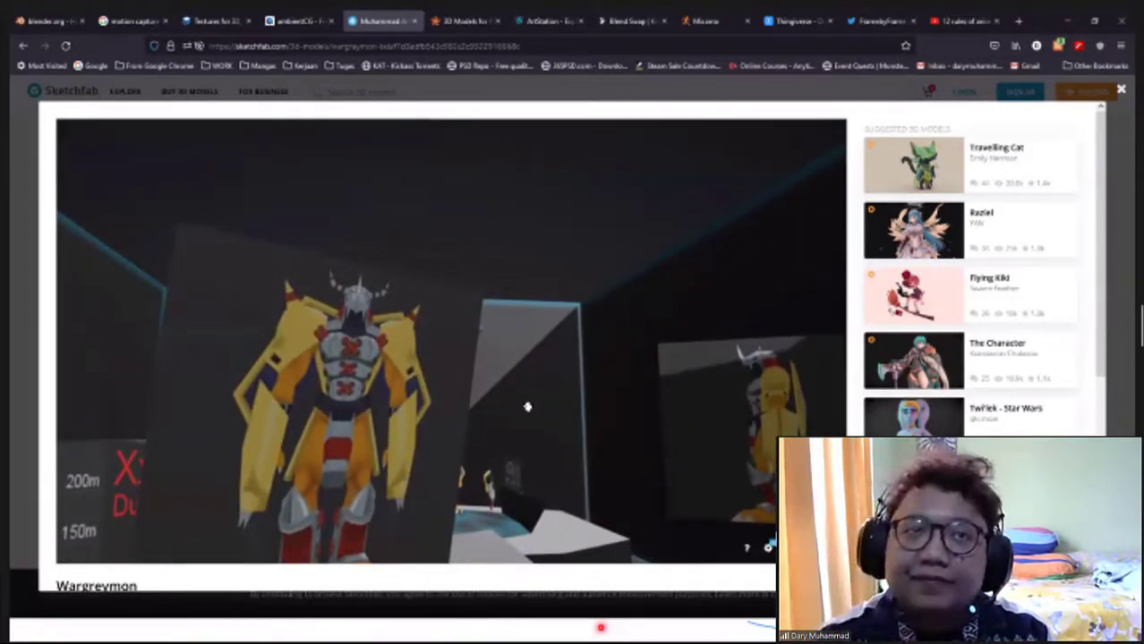
pyautogui.doubleClick(595, 434)
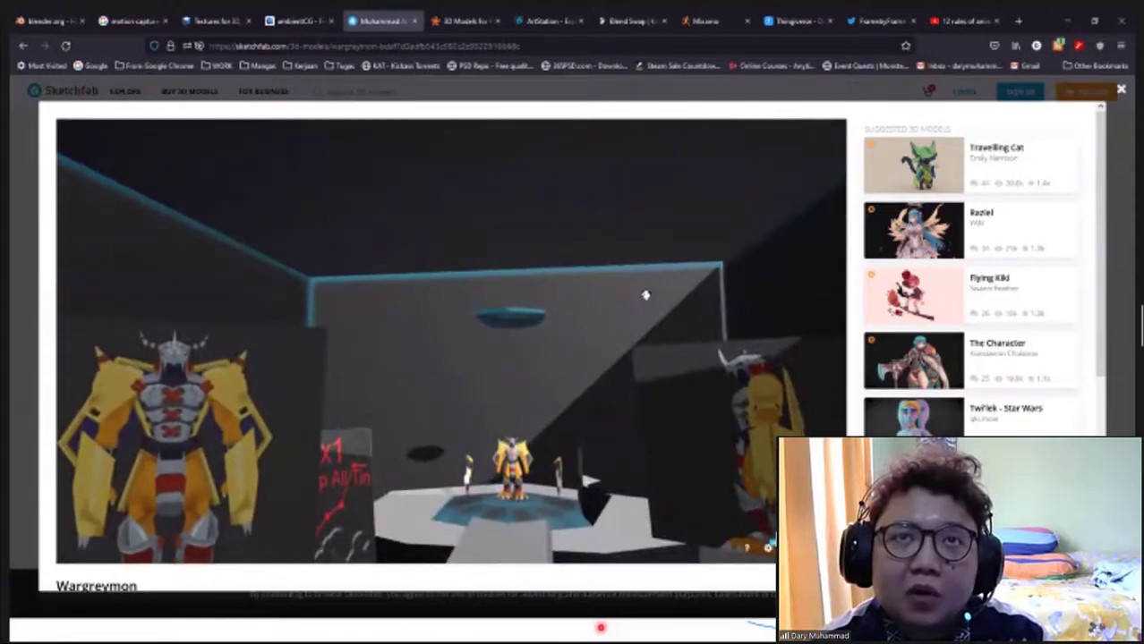
pyautogui.moveTo(486, 355); pyautogui.dragTo(409, 405)
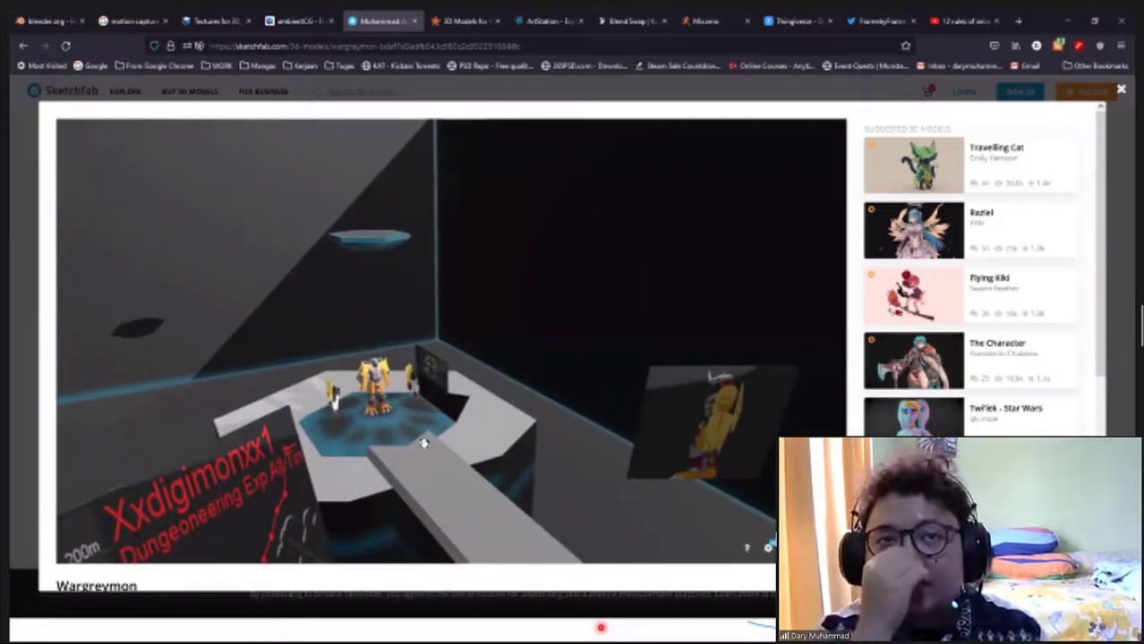
pyautogui.doubleClick(564, 432)
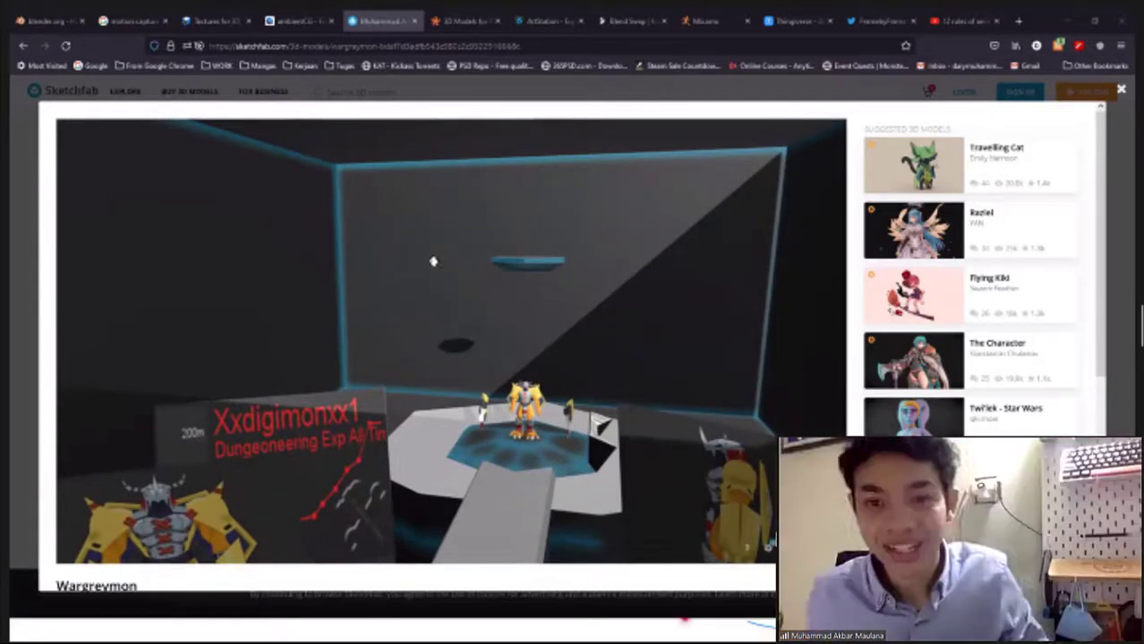
# Close the model viewer and scroll through the creator's profile model grid
pyautogui.click(305, 94)
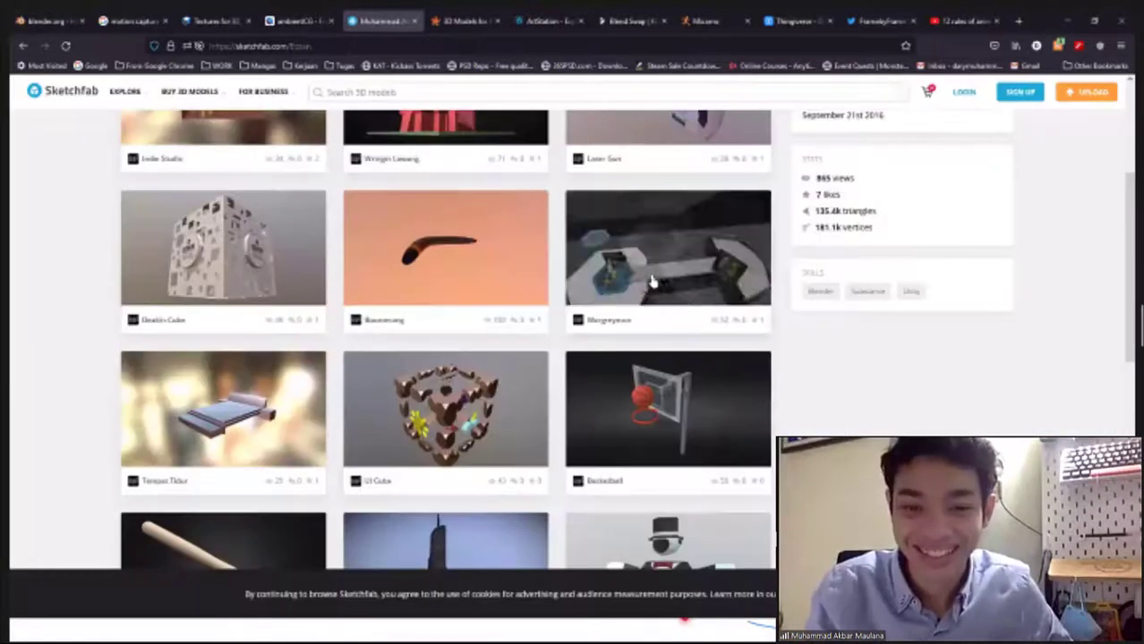
pyautogui.scroll(-4, 445, 407)
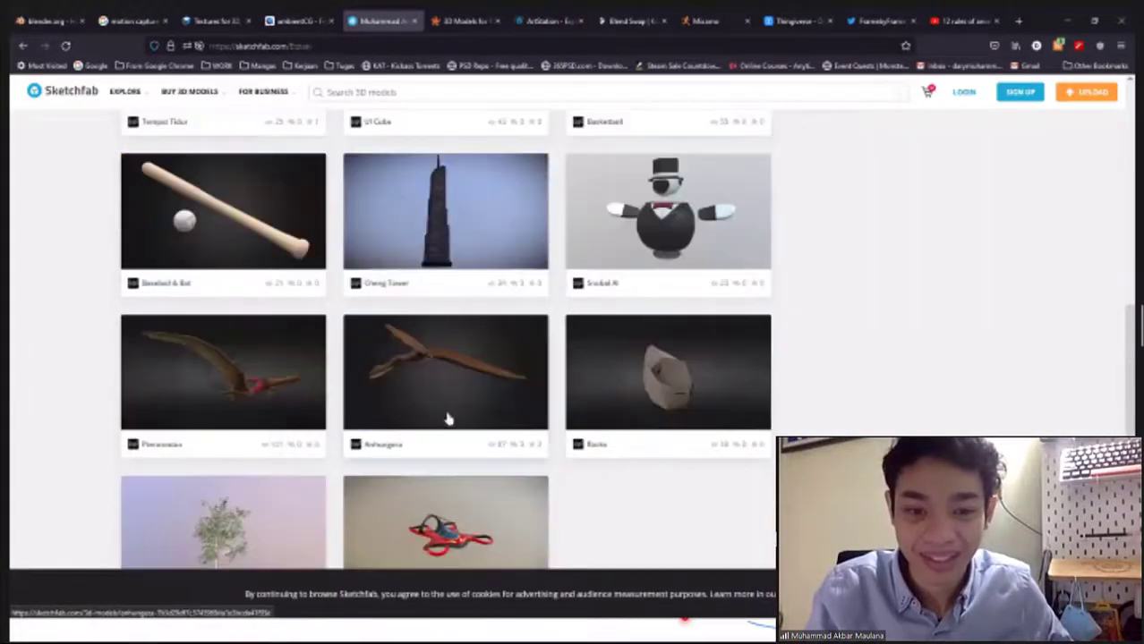
pyautogui.scroll(-3, 447, 416)
pyautogui.scroll(10, 85, 390)
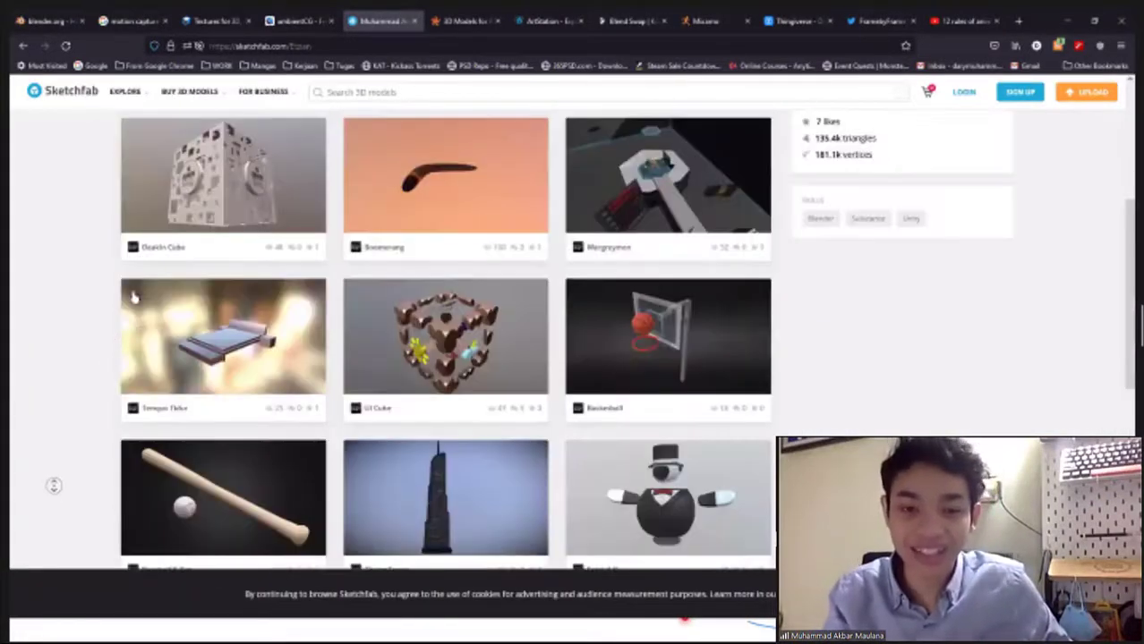
pyautogui.scroll(5, 85, 390)
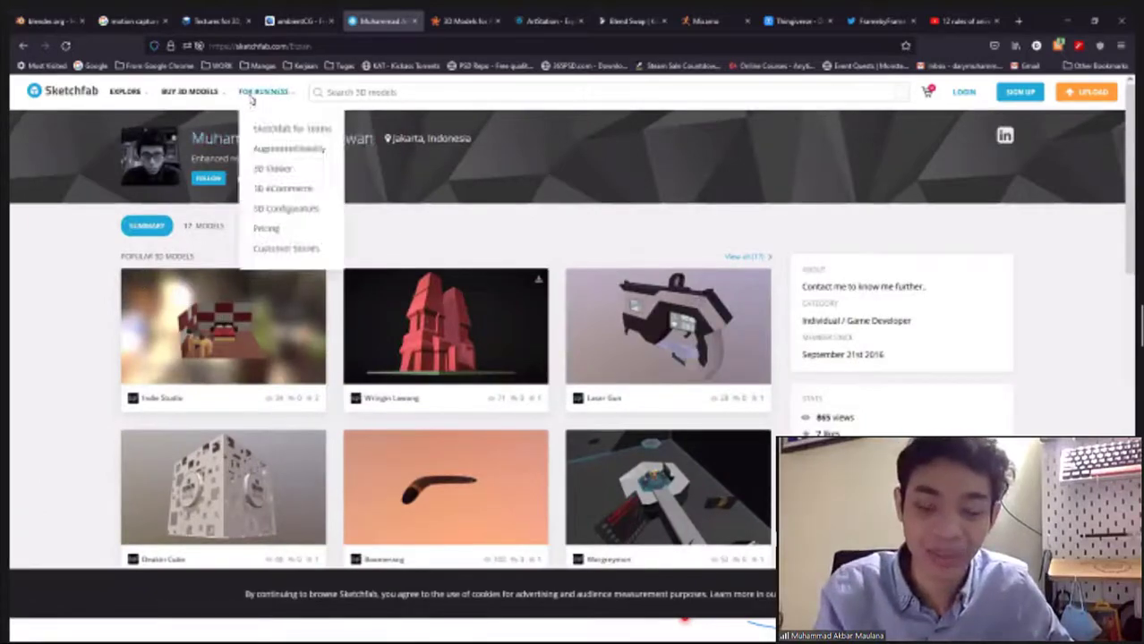
pyautogui.moveTo(229, 101)
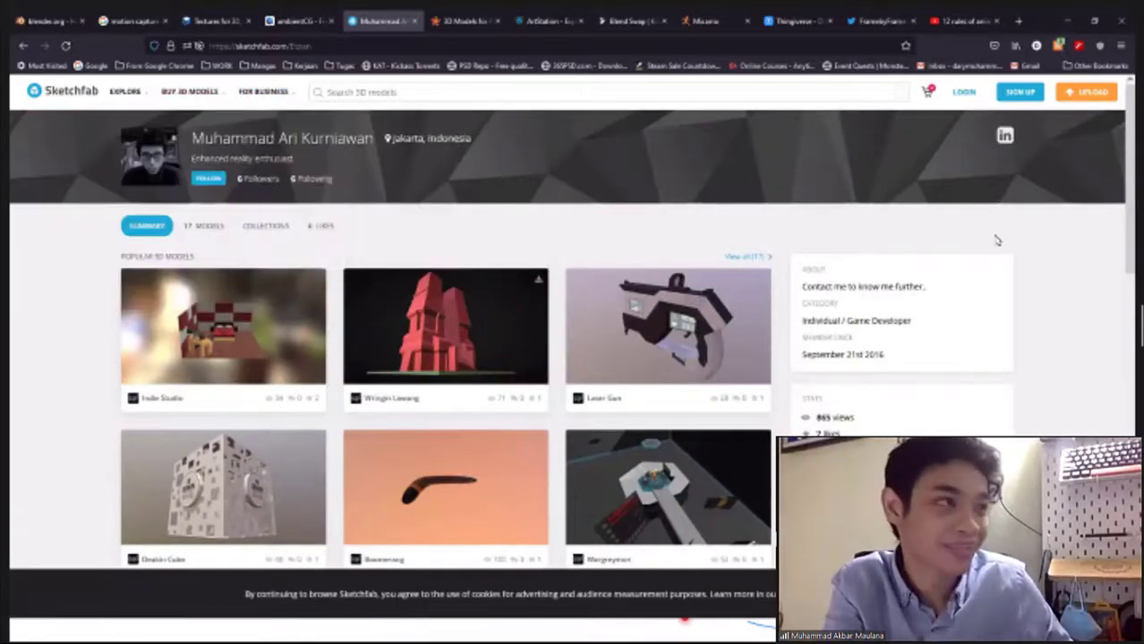
pyautogui.scroll(-3, 573, 358)
pyautogui.scroll(3, 573, 358)
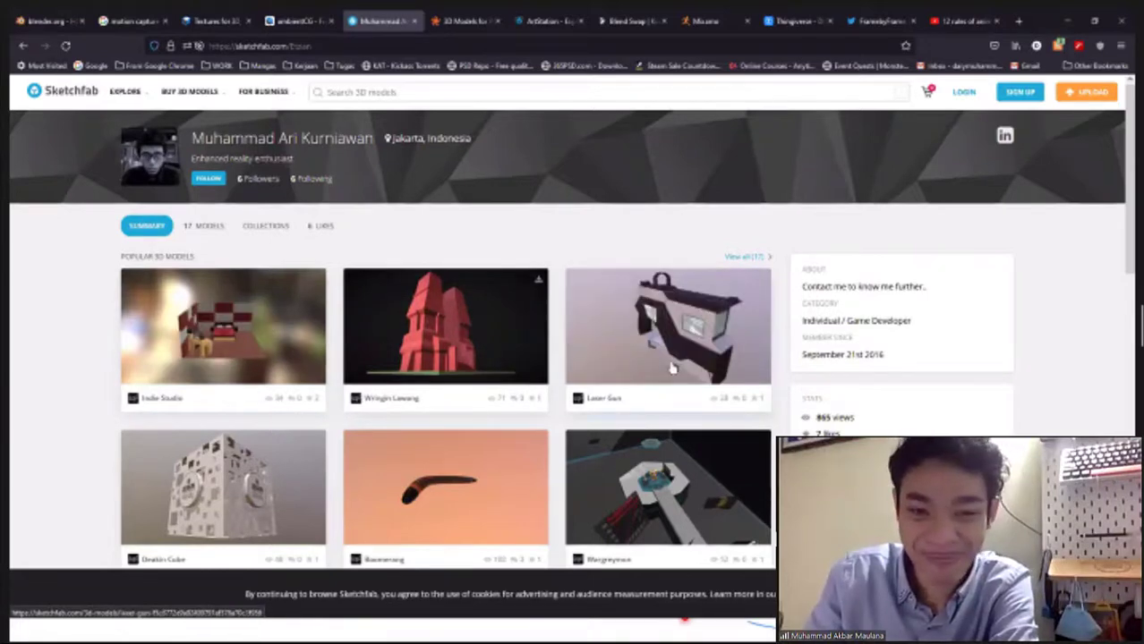
pyautogui.scroll(-3, 671, 367)
pyautogui.scroll(-3, 601, 403)
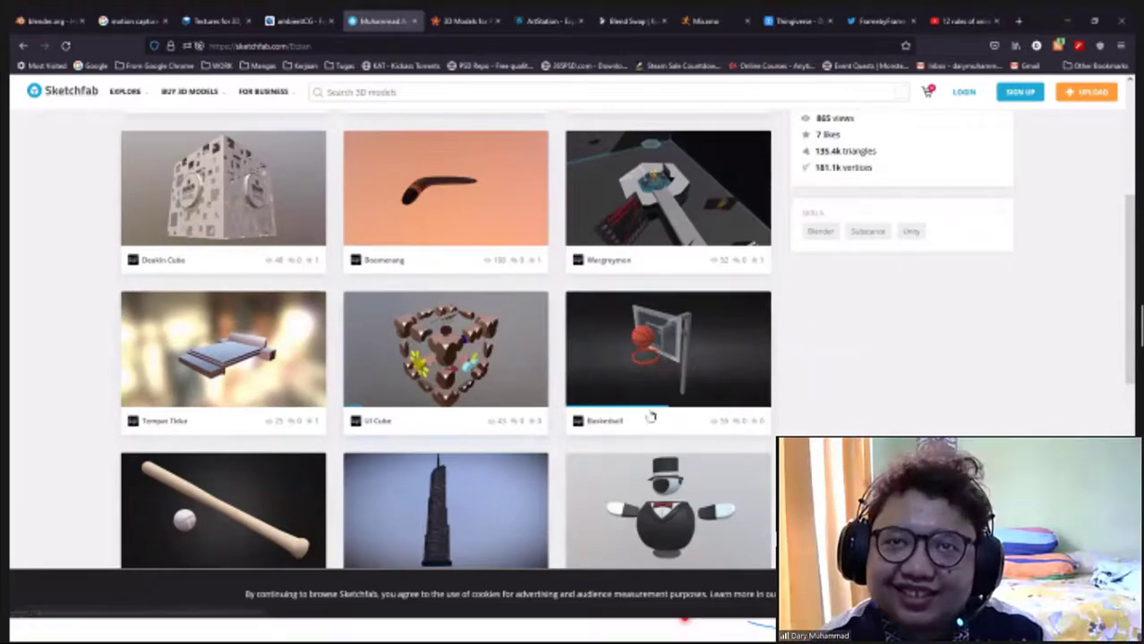
pyautogui.scroll(-3, 721, 516)
pyautogui.scroll(-2, 531, 498)
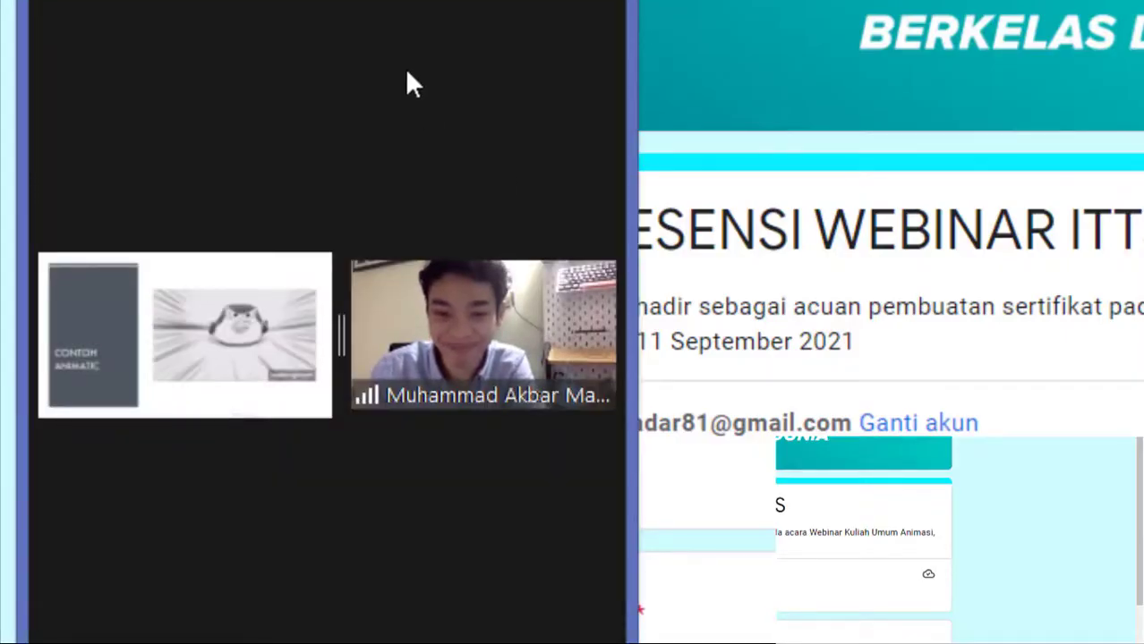
# Make the Zoom shared screen of the Maya cartoon boy scene fill the display
pyautogui.doubleClick(407, 74)
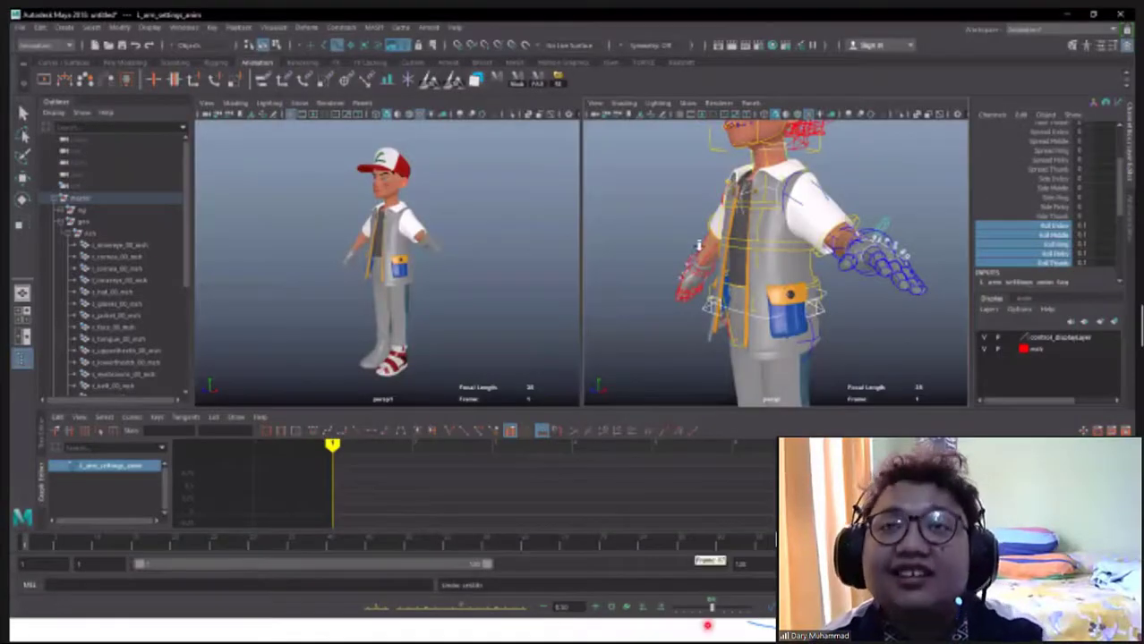
pyautogui.moveTo(815, 285); pyautogui.dragTo(816, 270)
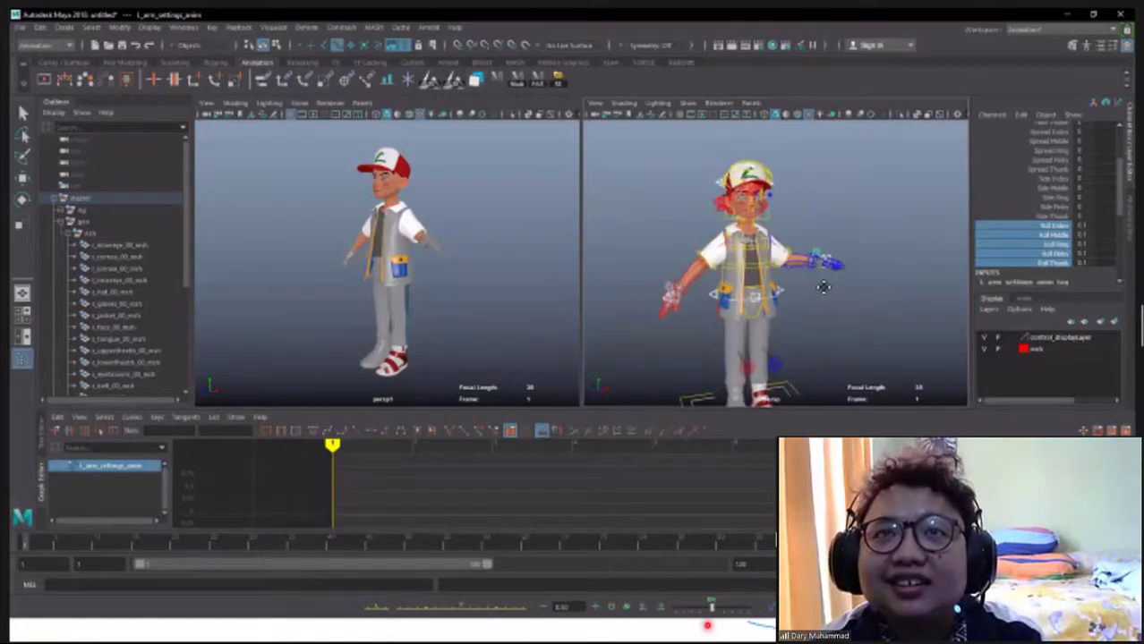
pyautogui.scroll(5, 816, 271)
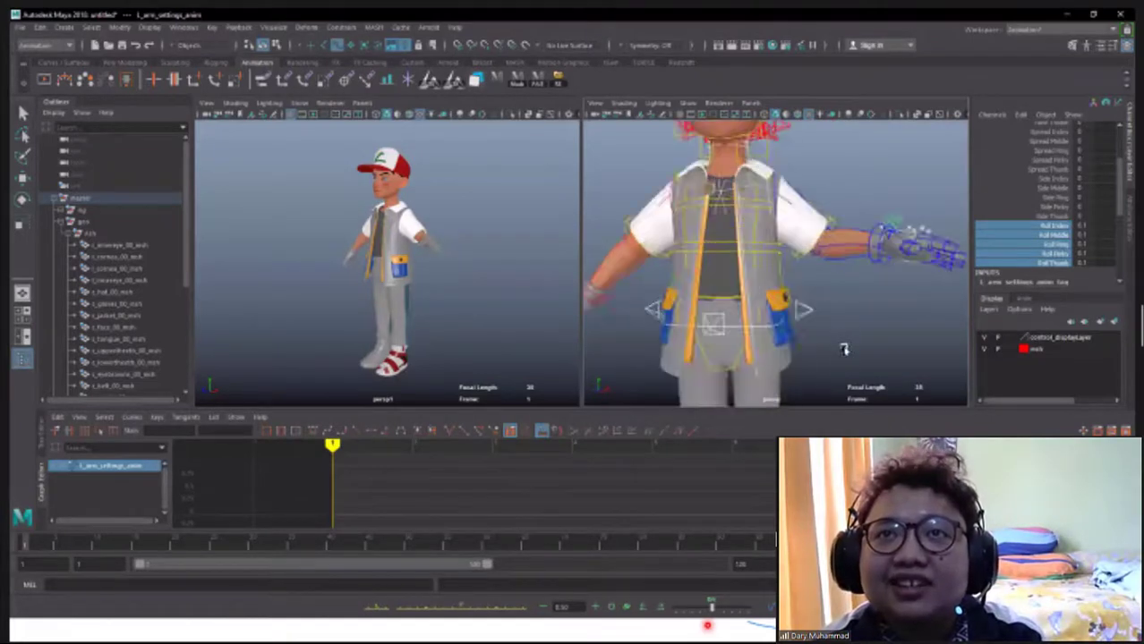
pyautogui.click(772, 328)
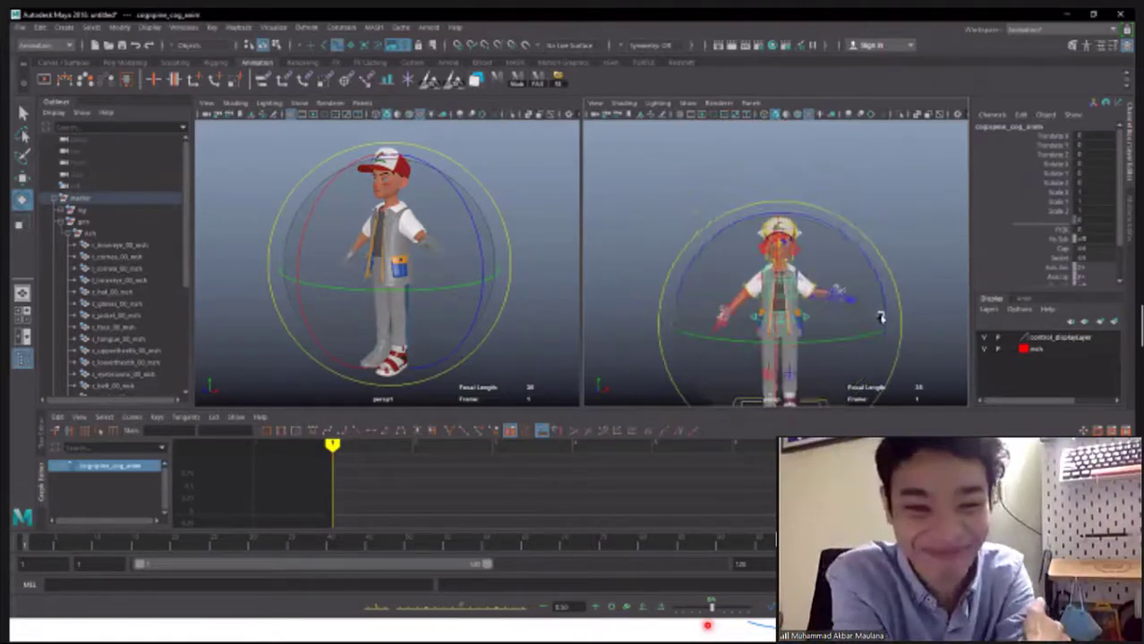
pyautogui.moveTo(880, 314); pyautogui.dragTo(805, 320)
pyautogui.click(725, 213)
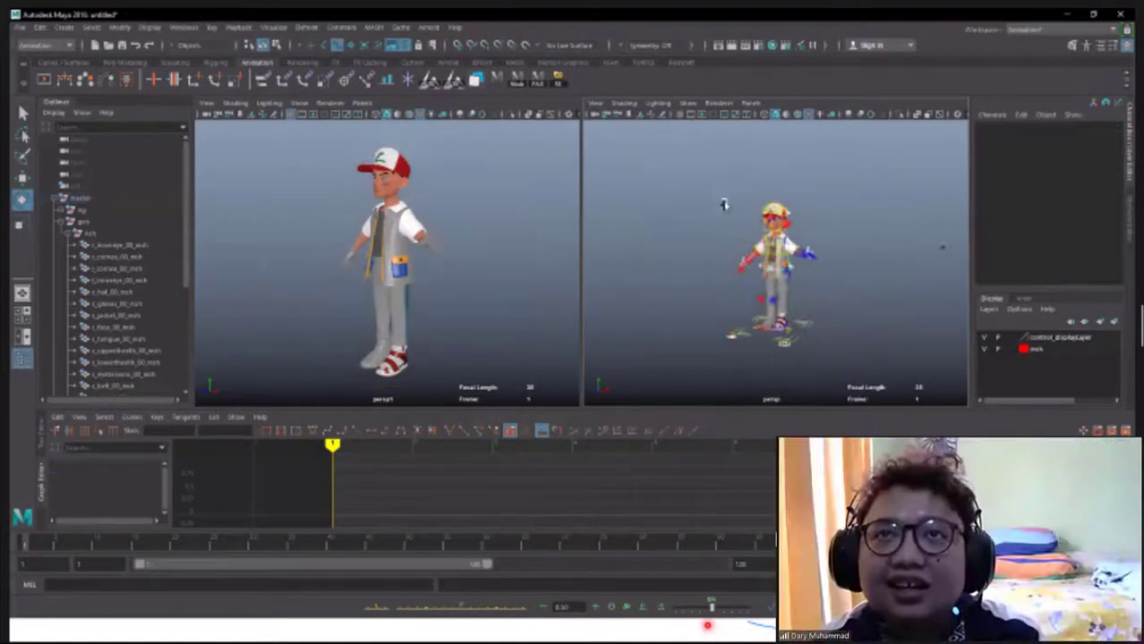
pyautogui.moveTo(714, 183); pyautogui.dragTo(886, 365)
pyautogui.moveTo(812, 340); pyautogui.dragTo(754, 340)
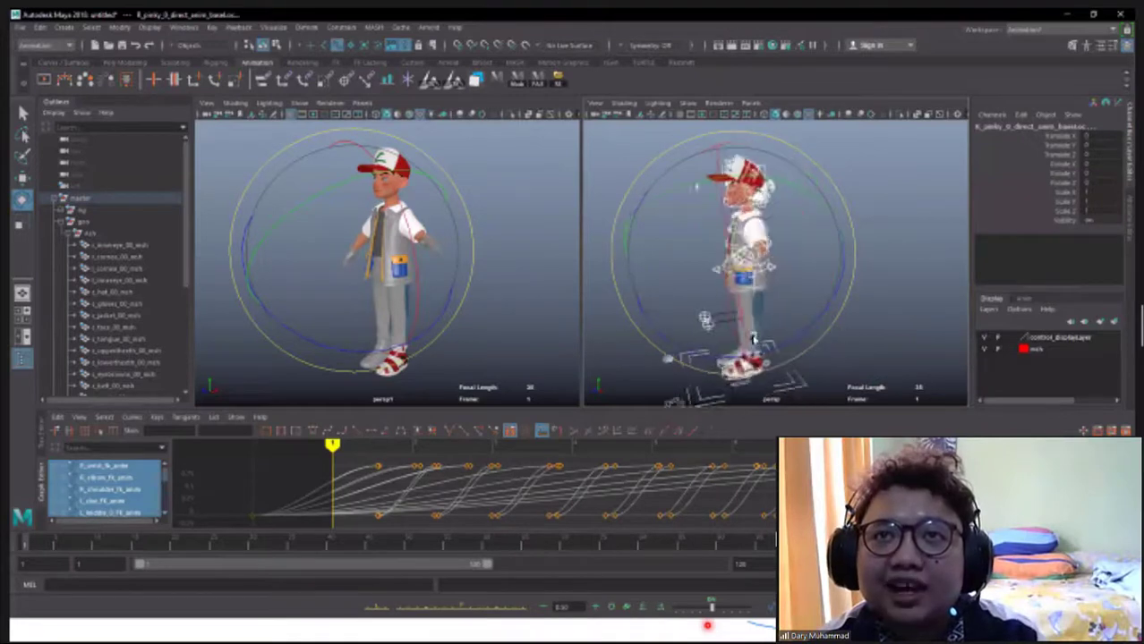
pyautogui.scroll(5, 754, 340)
pyautogui.press('w')
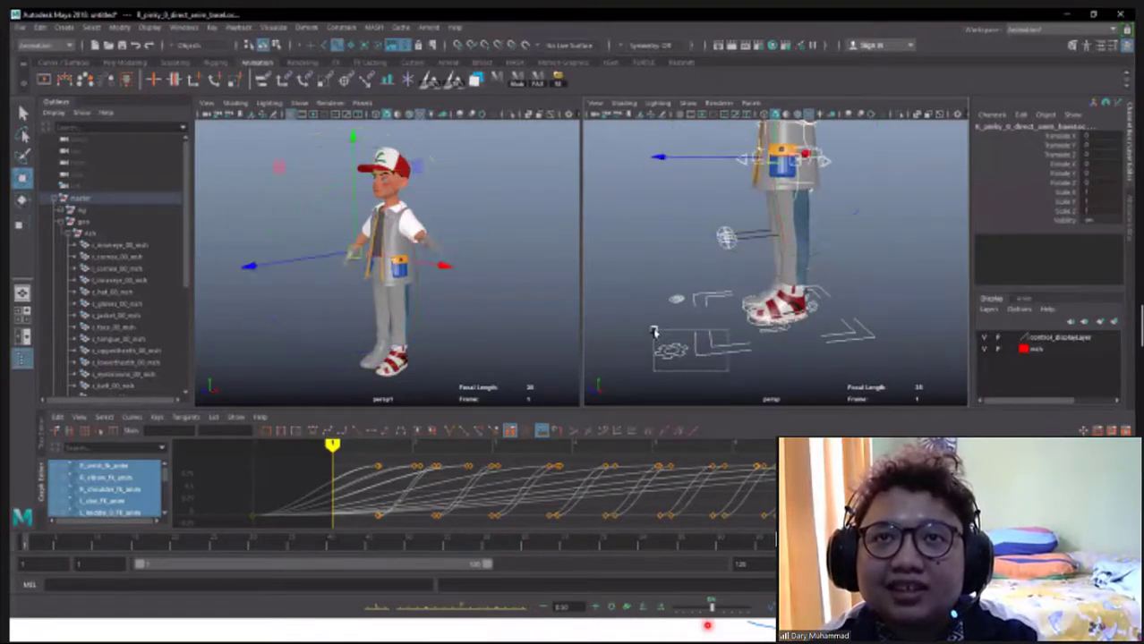
pyautogui.moveTo(654, 332); pyautogui.dragTo(654, 332)
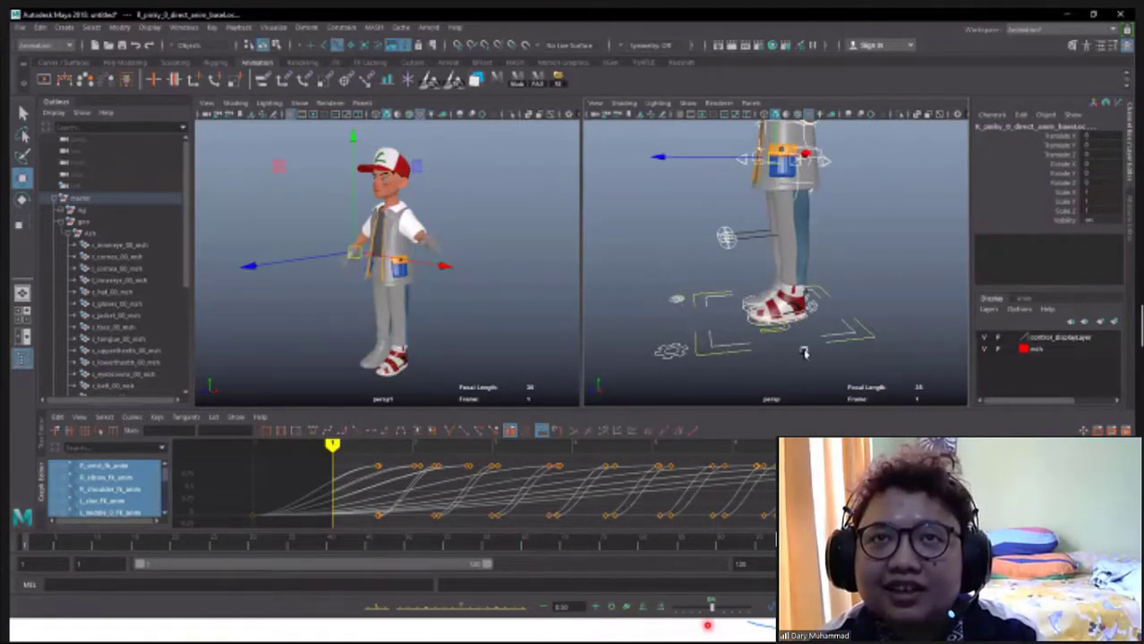
pyautogui.keyDown('alt'); pyautogui.moveTo(759, 364); pyautogui.dragTo(796, 365); pyautogui.keyUp('alt')
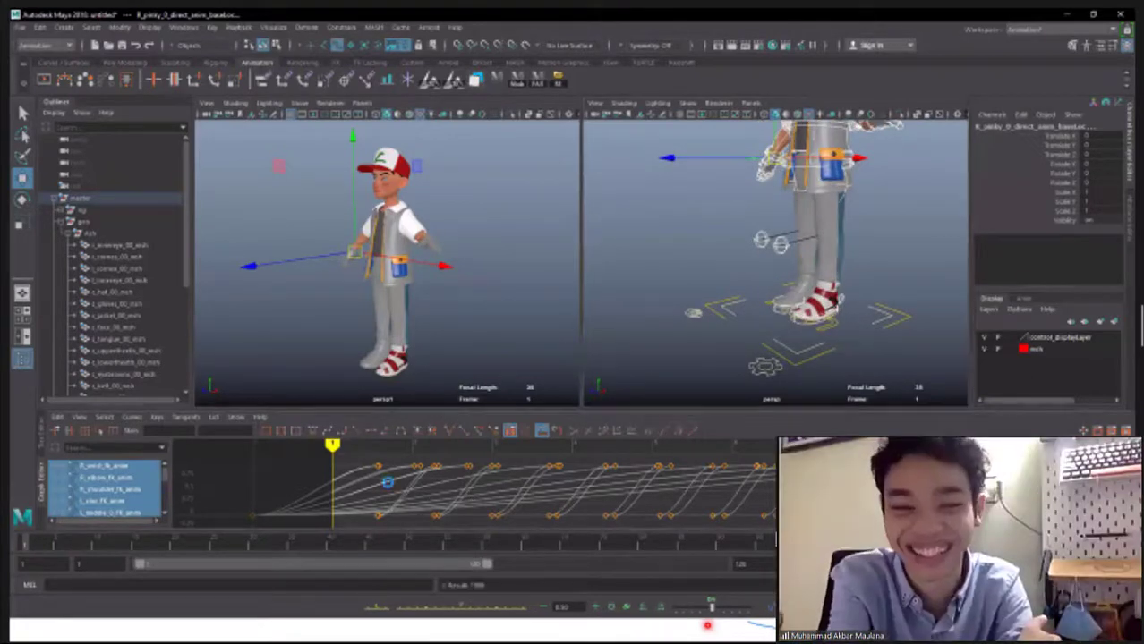
pyautogui.click(733, 377)
pyautogui.keyDown('alt'); pyautogui.moveTo(733, 377); pyautogui.dragTo(797, 333); pyautogui.keyUp('alt')
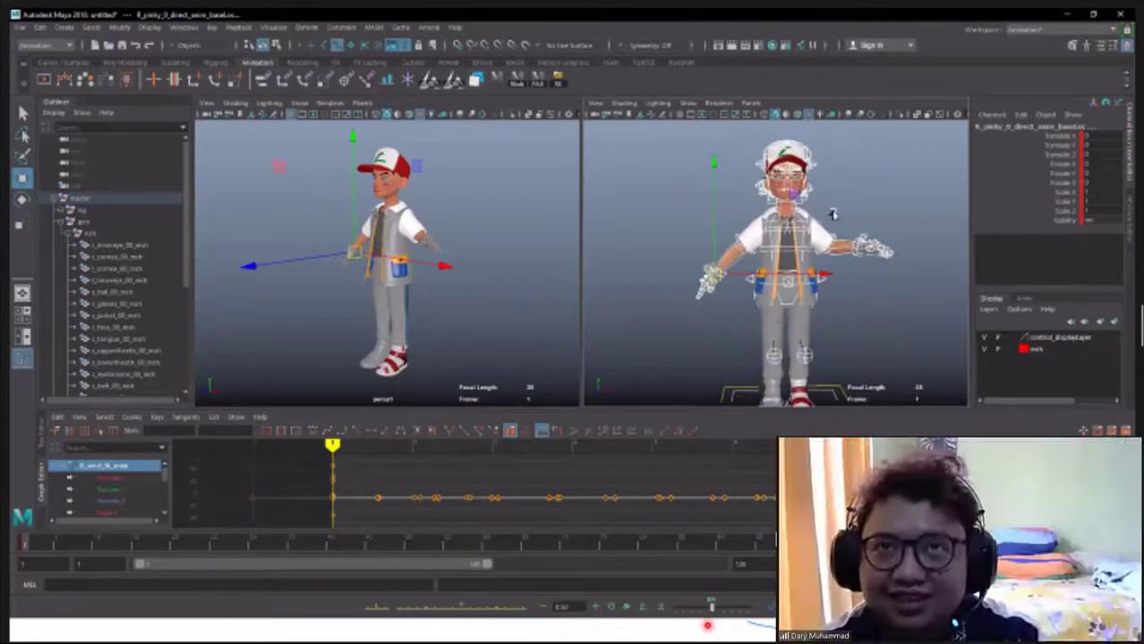
pyautogui.moveTo(798, 334)
pyautogui.keyDown('alt'); pyautogui.mouseDown()
pyautogui.moveTo(773, 303)
pyautogui.moveTo(803, 175)
pyautogui.moveTo(878, 287)
pyautogui.moveTo(791, 237)
pyautogui.moveTo(787, 288)
pyautogui.mouseUp(); pyautogui.keyUp('alt')
# Rotate the right shoulder FK control so the right arm drops toward his side
pyautogui.click(786, 287)
pyautogui.click(719, 222)
pyautogui.keyDown('alt'); pyautogui.moveTo(719, 222); pyautogui.dragTo(724, 202); pyautogui.keyUp('alt')
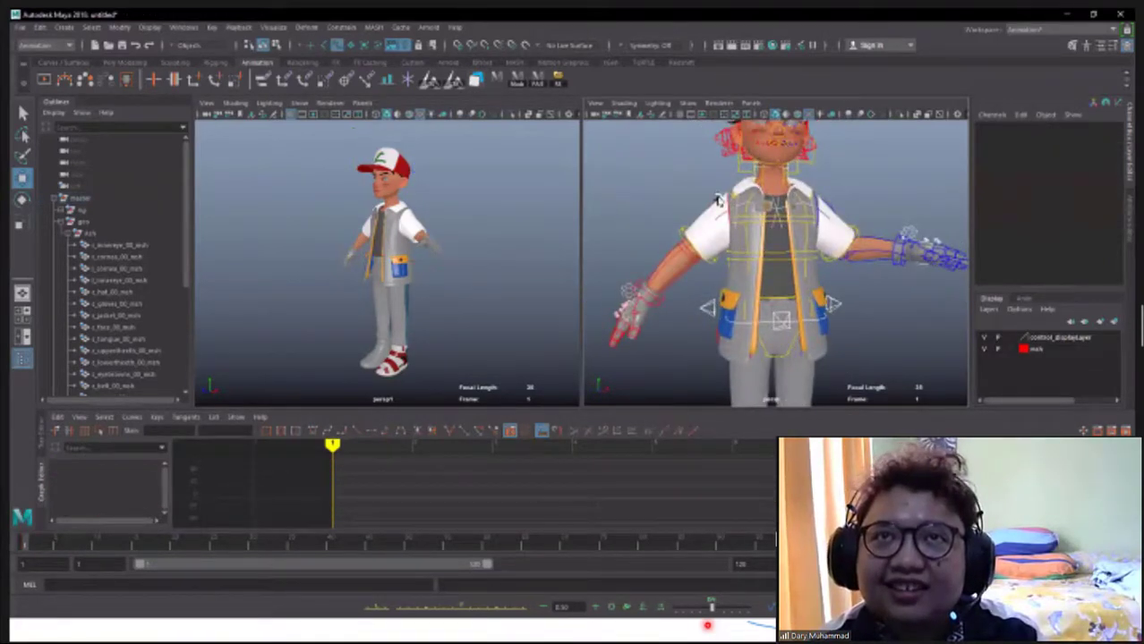
pyautogui.click(719, 200)
pyautogui.press('e')
pyautogui.moveTo(827, 165)
pyautogui.mouseDown()
pyautogui.moveTo(801, 130)
pyautogui.moveTo(817, 158)
pyautogui.mouseUp()
# Swing the left shoulder FK control down so the left arm hangs at his side
pyautogui.click(954, 237)
pyautogui.click(863, 223)
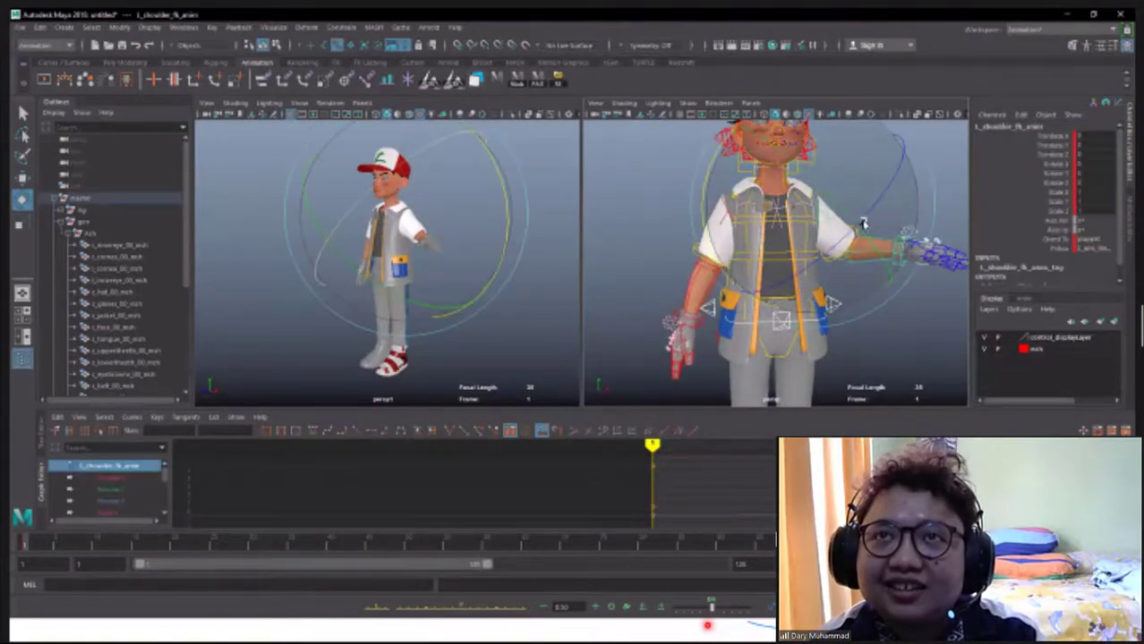
pyautogui.moveTo(907, 174); pyautogui.dragTo(904, 206)
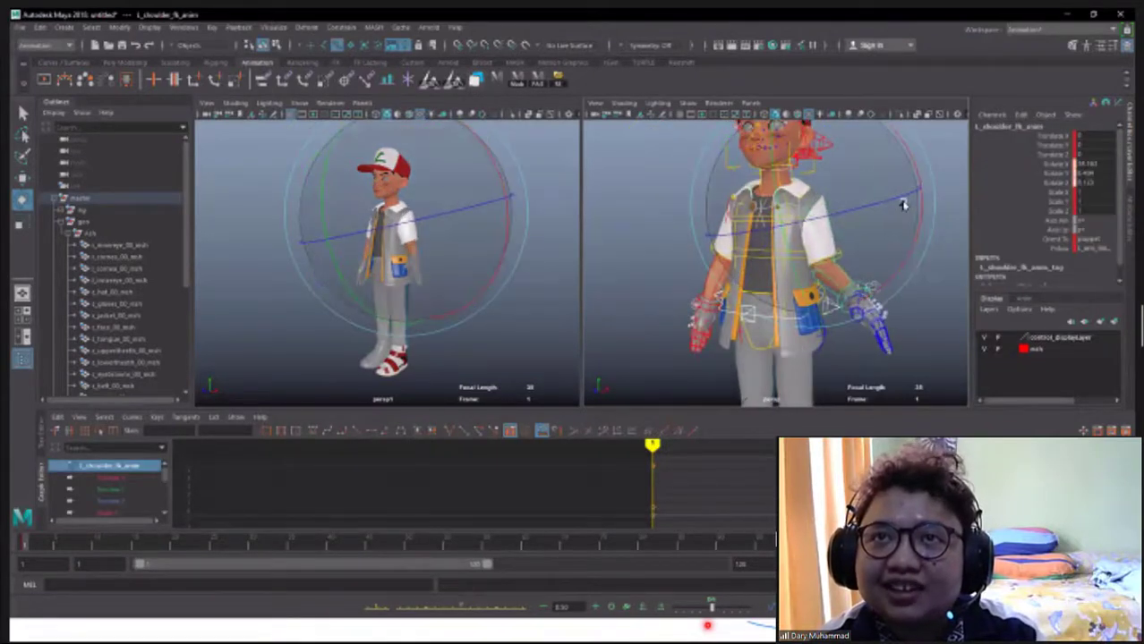
pyautogui.click(954, 237)
# Select the left elbow FK control's translate and rotate channels in the Channel Box
pyautogui.click(881, 273)
pyautogui.click(1101, 181)
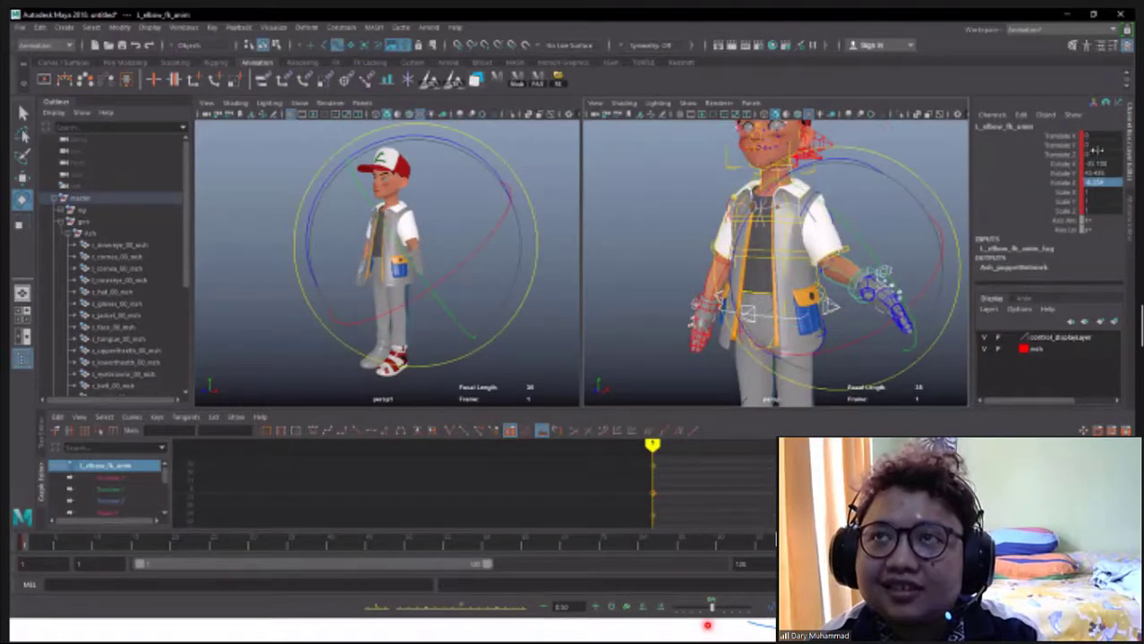
pyautogui.moveTo(1065, 134); pyautogui.dragTo(1065, 172)
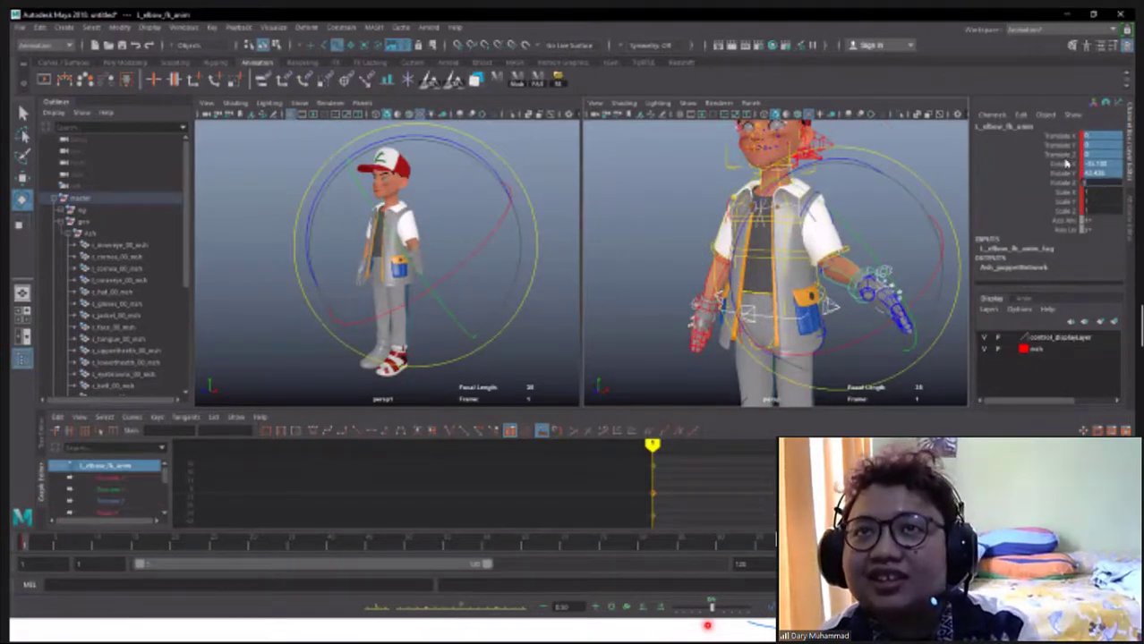
pyautogui.click(919, 167)
pyautogui.moveTo(860, 273)
pyautogui.mouseDown()
pyautogui.moveTo(882, 273)
pyautogui.moveTo(656, 336)
pyautogui.moveTo(758, 273)
pyautogui.moveTo(741, 259)
pyautogui.mouseUp()
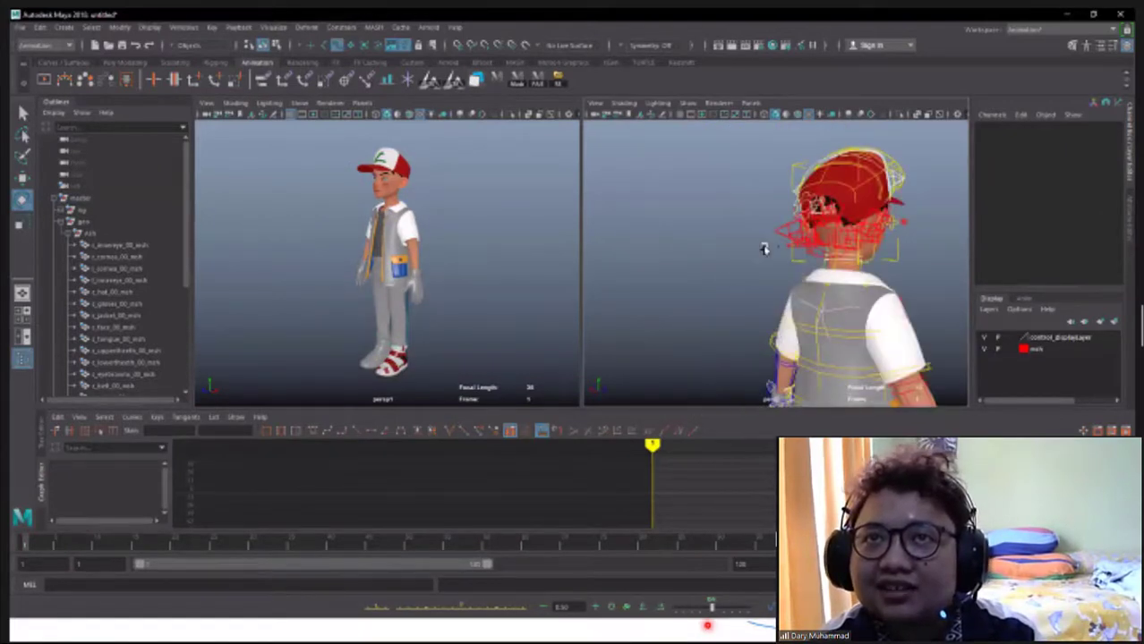
pyautogui.click(764, 248)
pyautogui.press('f')
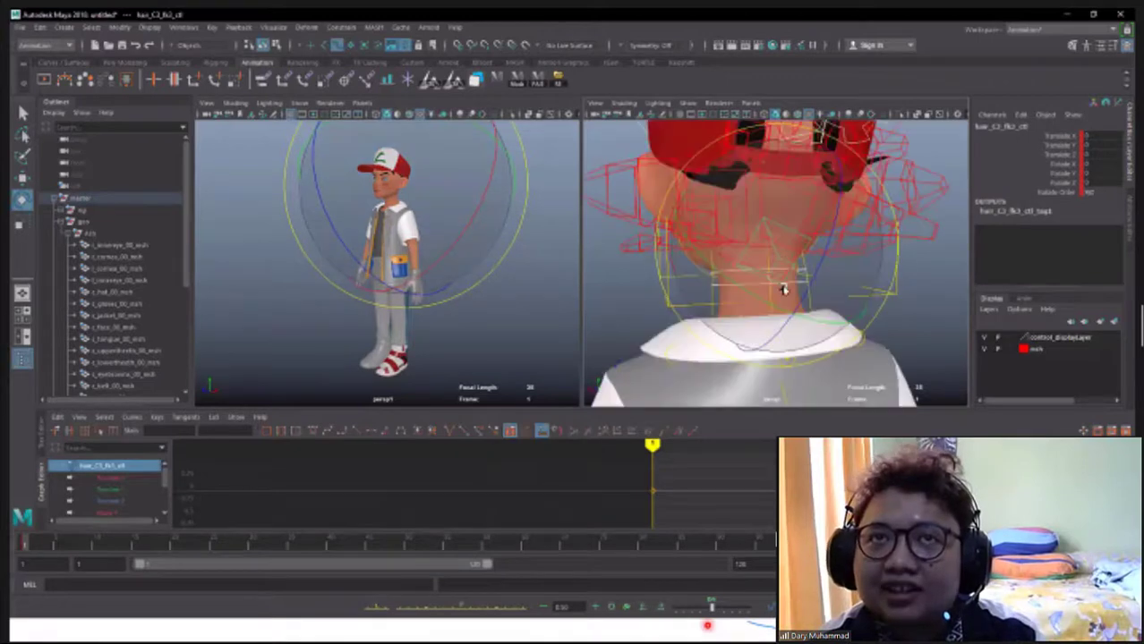
pyautogui.moveTo(783, 289)
pyautogui.keyDown('alt'); pyautogui.mouseDown()
pyautogui.moveTo(882, 284)
pyautogui.moveTo(855, 307)
pyautogui.moveTo(866, 327)
pyautogui.mouseUp(); pyautogui.keyUp('alt')
pyautogui.click(852, 327)
pyautogui.scroll(2, 805, 262)
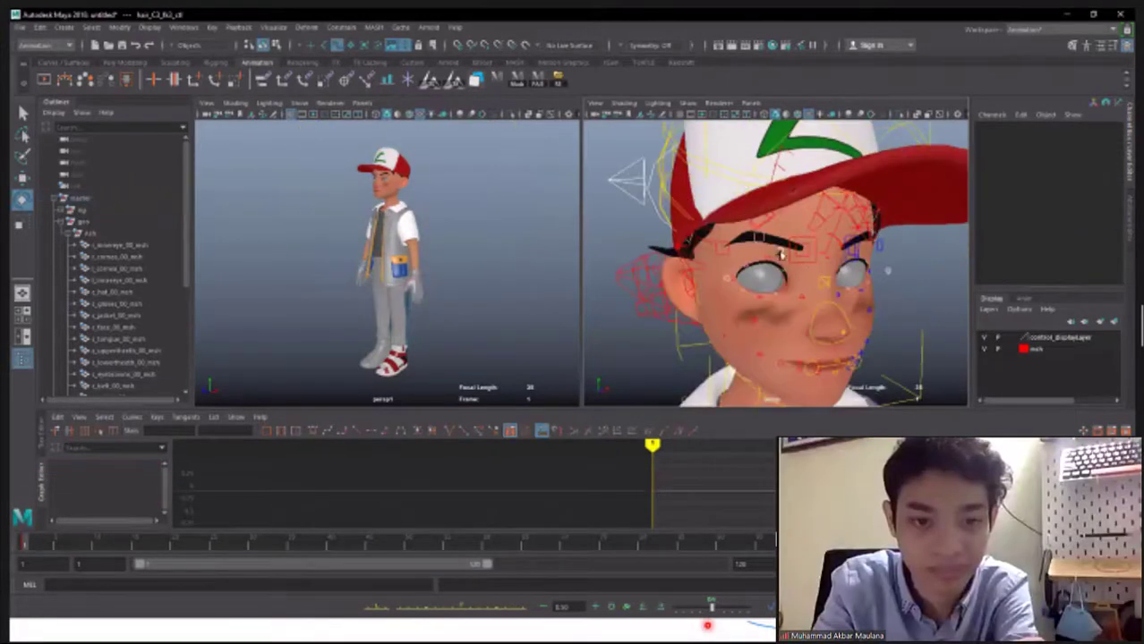
pyautogui.scroll(-2, 781, 253)
pyautogui.keyDown('alt'); pyautogui.moveTo(781, 253); pyautogui.dragTo(732, 287); pyautogui.keyUp('alt')
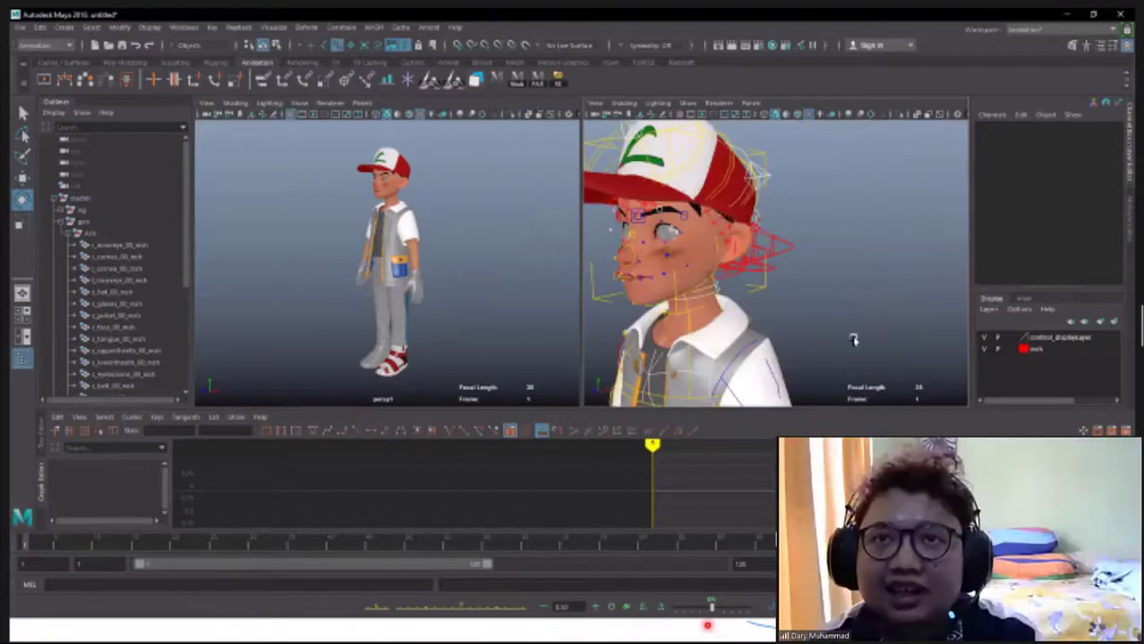
pyautogui.scroll(-3, 853, 340)
pyautogui.moveTo(853, 340)
pyautogui.keyDown('alt'); pyautogui.mouseDown()
pyautogui.moveTo(804, 322)
pyautogui.moveTo(801, 243)
pyautogui.mouseUp(); pyautogui.keyUp('alt')
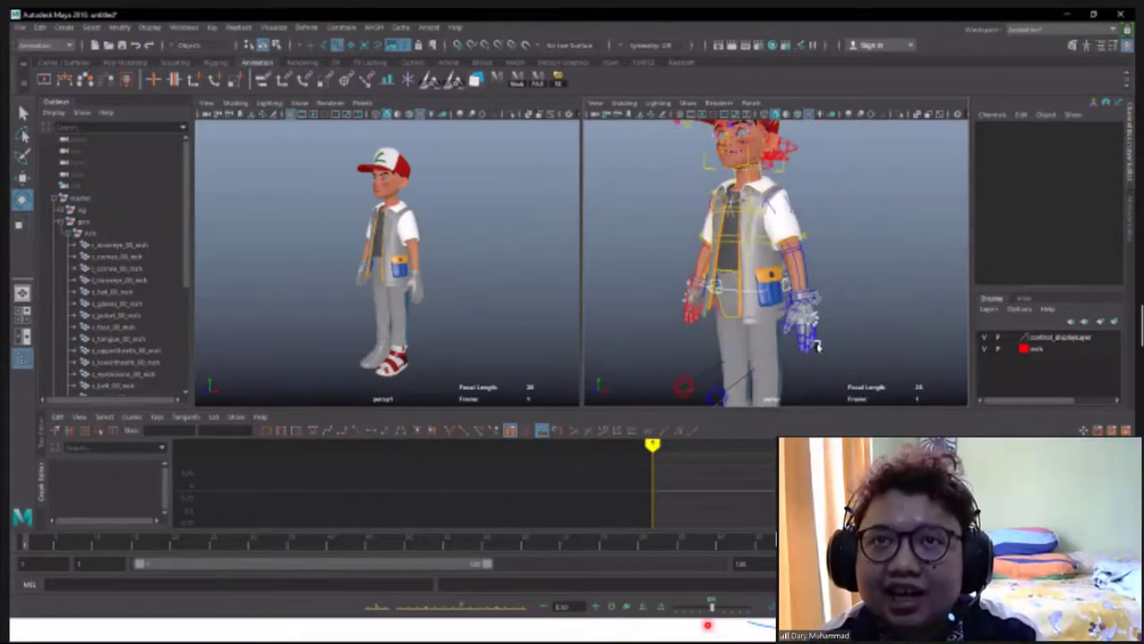
pyautogui.click(816, 347)
pyautogui.keyDown('alt'); pyautogui.moveTo(816, 347); pyautogui.dragTo(838, 284); pyautogui.keyUp('alt')
pyautogui.scroll(3, 808, 305)
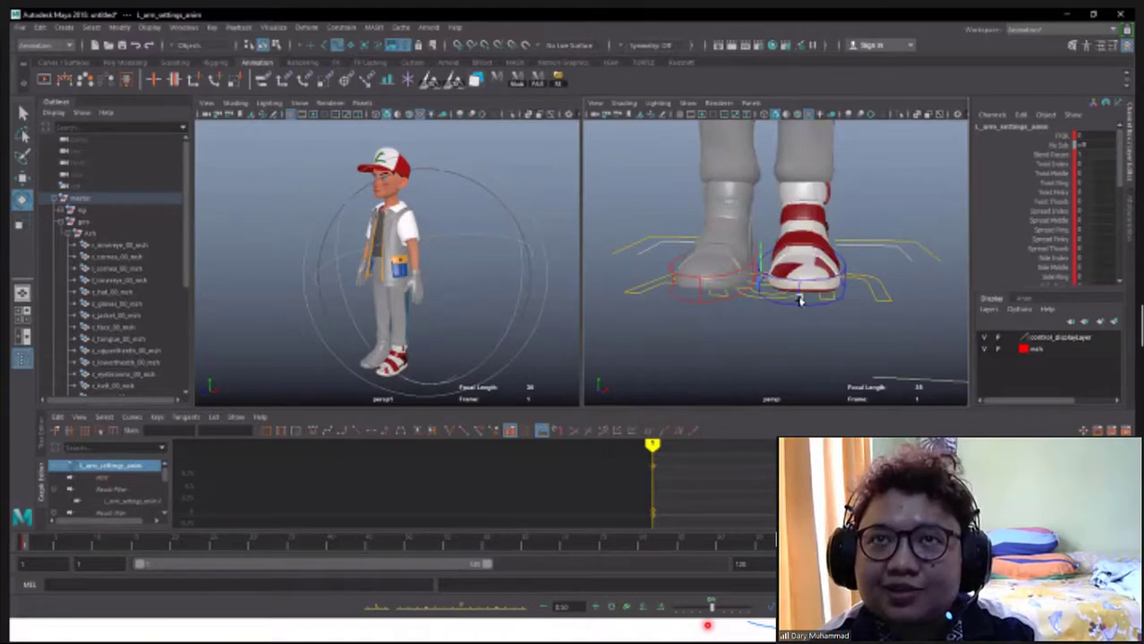
# Rotate the left ankle IK control to turn the left foot outward
pyautogui.click(800, 302)
pyautogui.moveTo(838, 199); pyautogui.dragTo(864, 202)
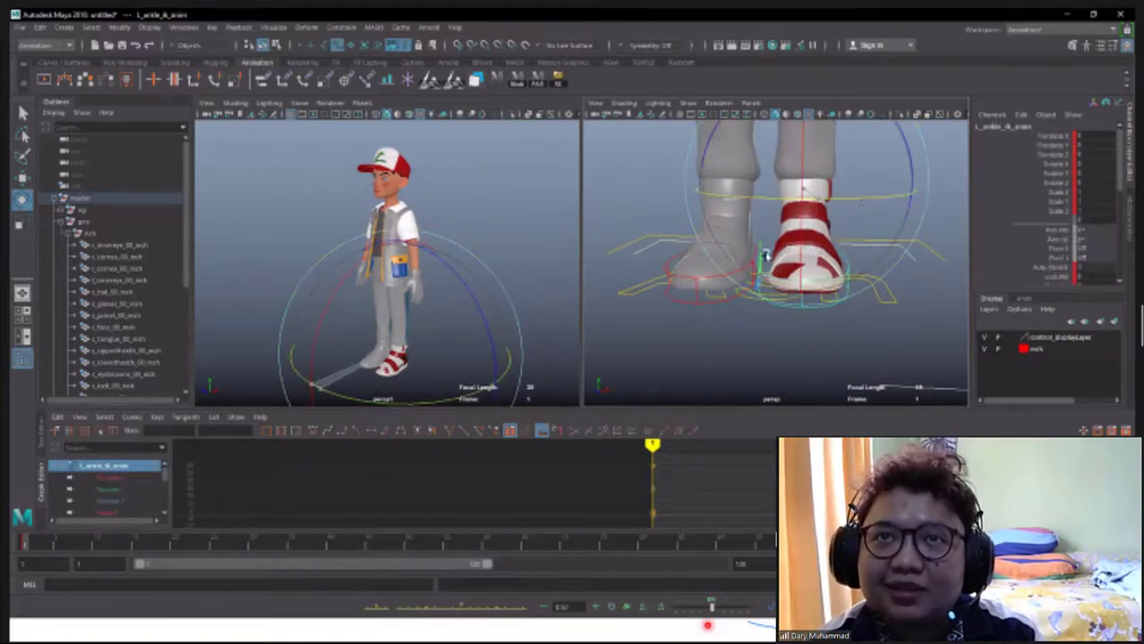
pyautogui.moveTo(765, 256); pyautogui.dragTo(696, 280)
pyautogui.hotkey('ctrl', 'z')
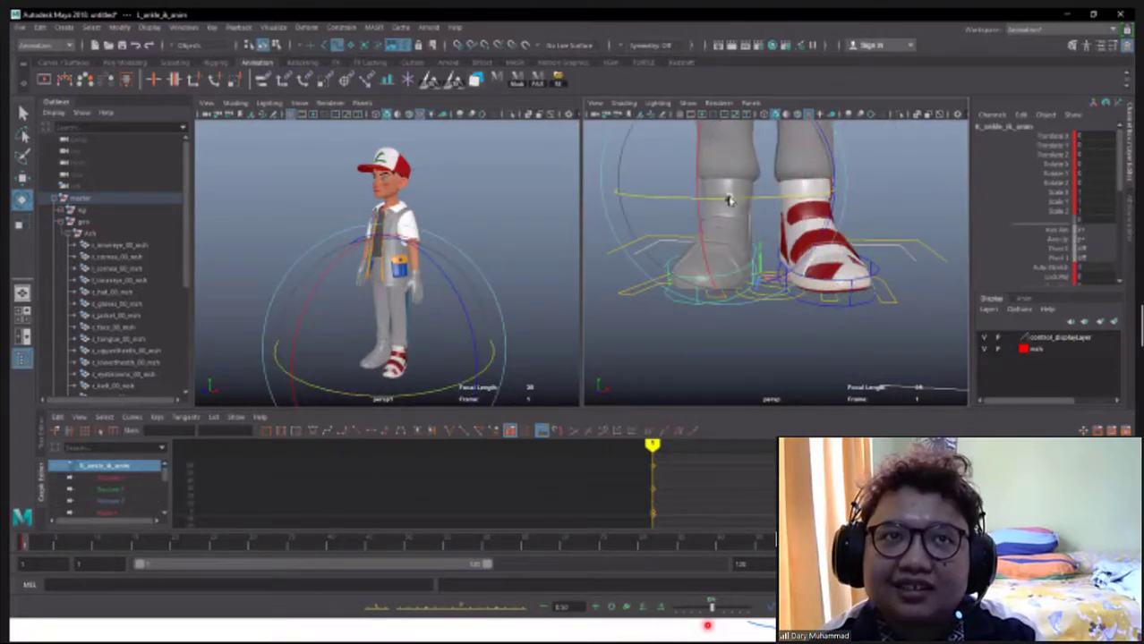
pyautogui.moveTo(729, 201); pyautogui.dragTo(855, 339)
pyautogui.moveTo(890, 298)
pyautogui.mouseDown()
pyautogui.moveTo(828, 230)
pyautogui.moveTo(729, 218)
pyautogui.mouseUp()
# Curl the left hand's fingers using the five finger-curl attributes on the arm settings control
pyautogui.click(675, 207)
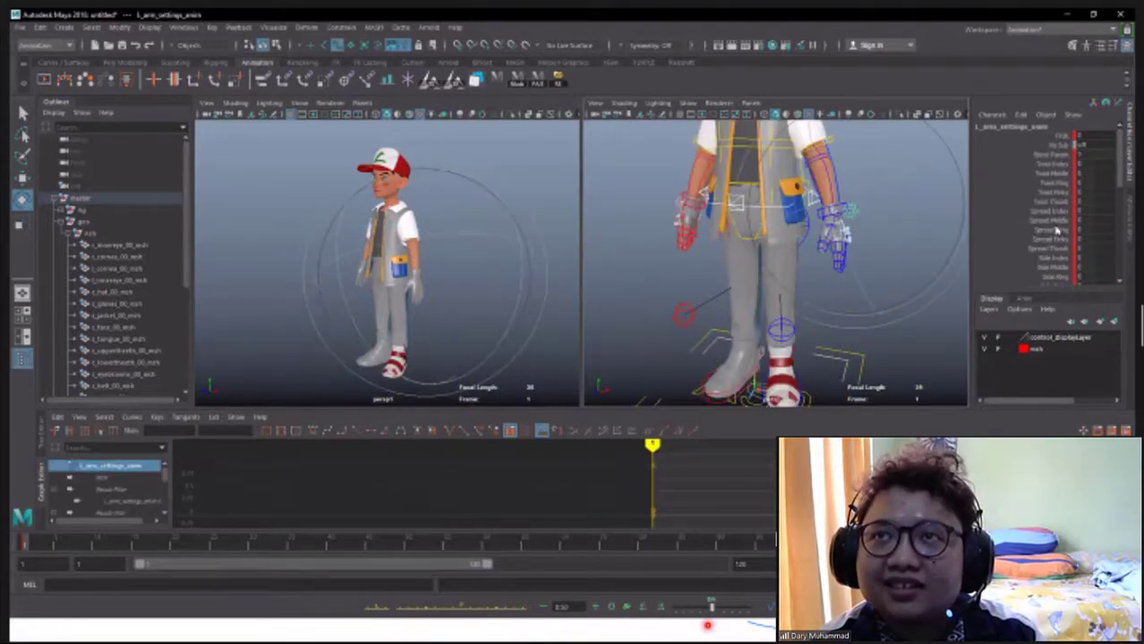
pyautogui.press('e')
pyautogui.scroll(-3, 1063, 259)
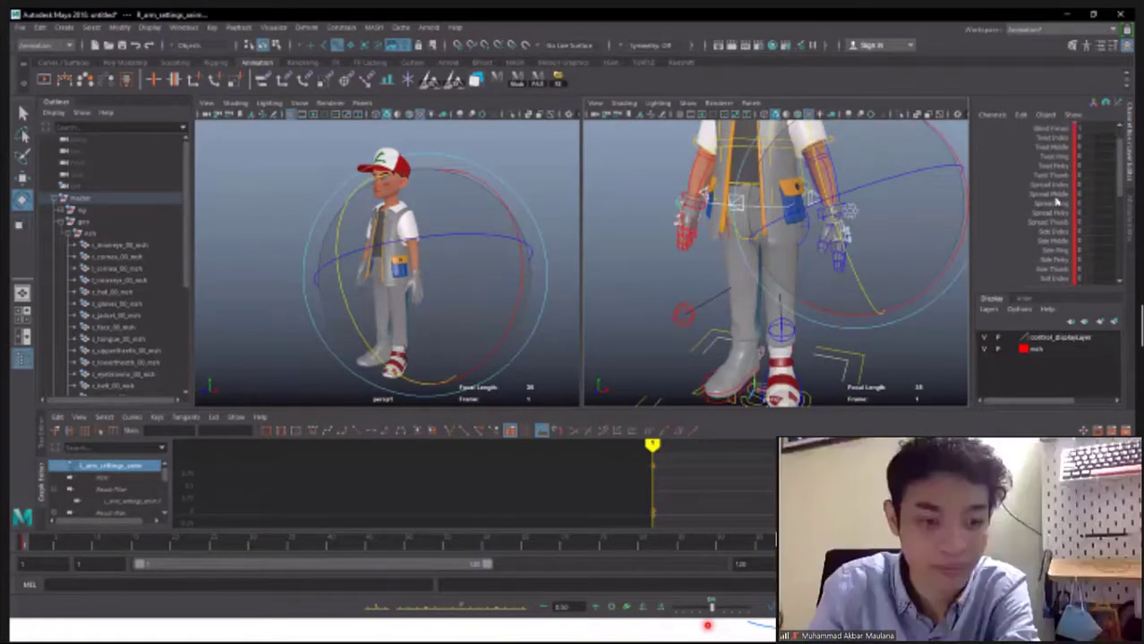
pyautogui.click(1047, 237)
pyautogui.keyDown('shift'); pyautogui.click(1039, 199); pyautogui.keyUp('shift')
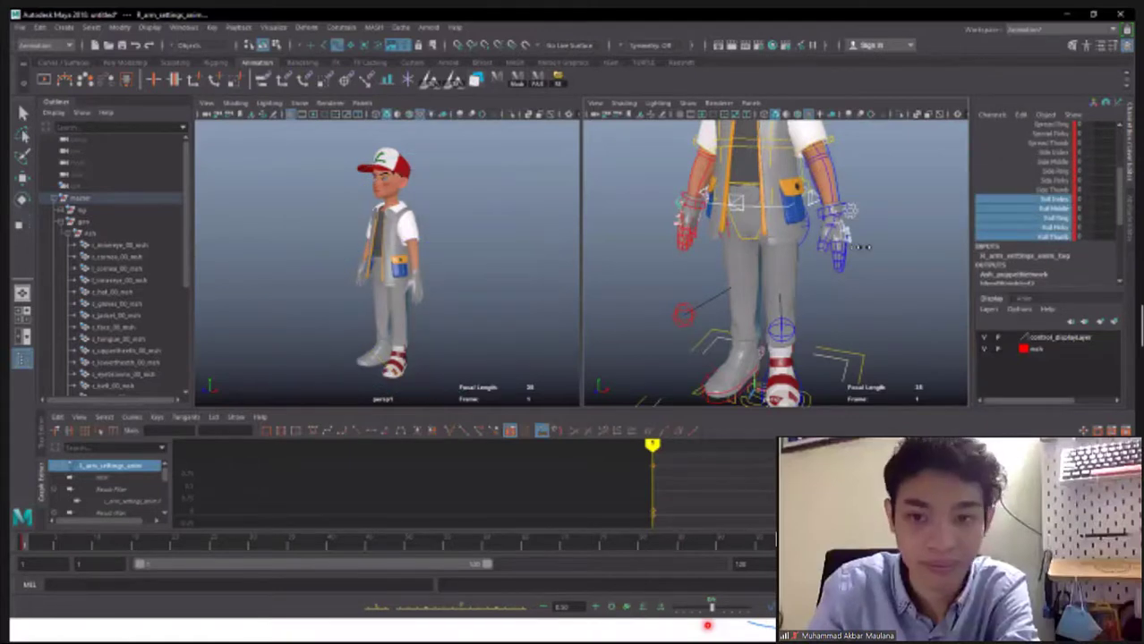
pyautogui.moveTo(852, 247); pyautogui.dragTo(864, 247)
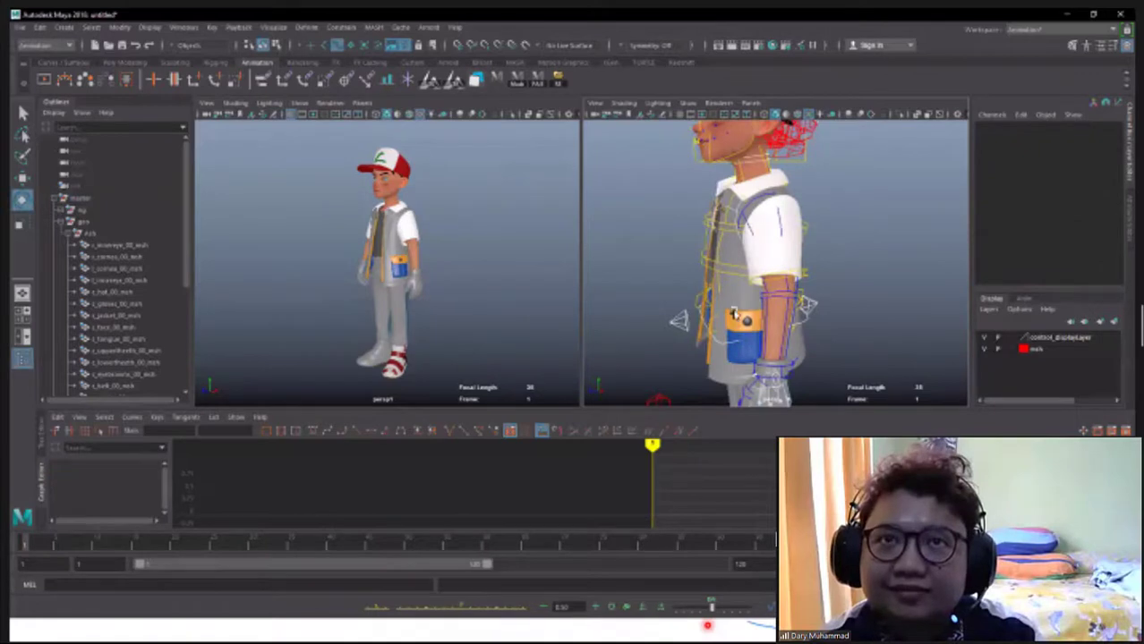
# Rotate the left shoulder FK control to swing the left arm slightly forward
pyautogui.click(751, 316)
pyautogui.moveTo(754, 316); pyautogui.dragTo(850, 331)
pyautogui.scroll(-5, 787, 302)
pyautogui.click(865, 390)
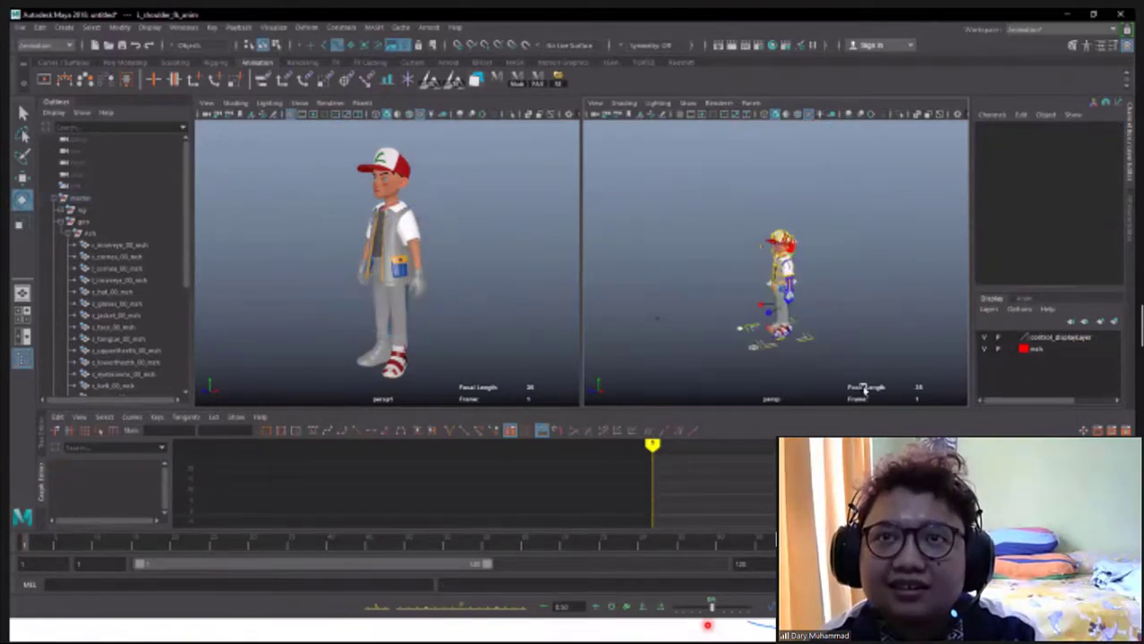
# Select the master control and key the rig again at a later frame in the Graph Editor
pyautogui.click(810, 350)
pyautogui.press('f')
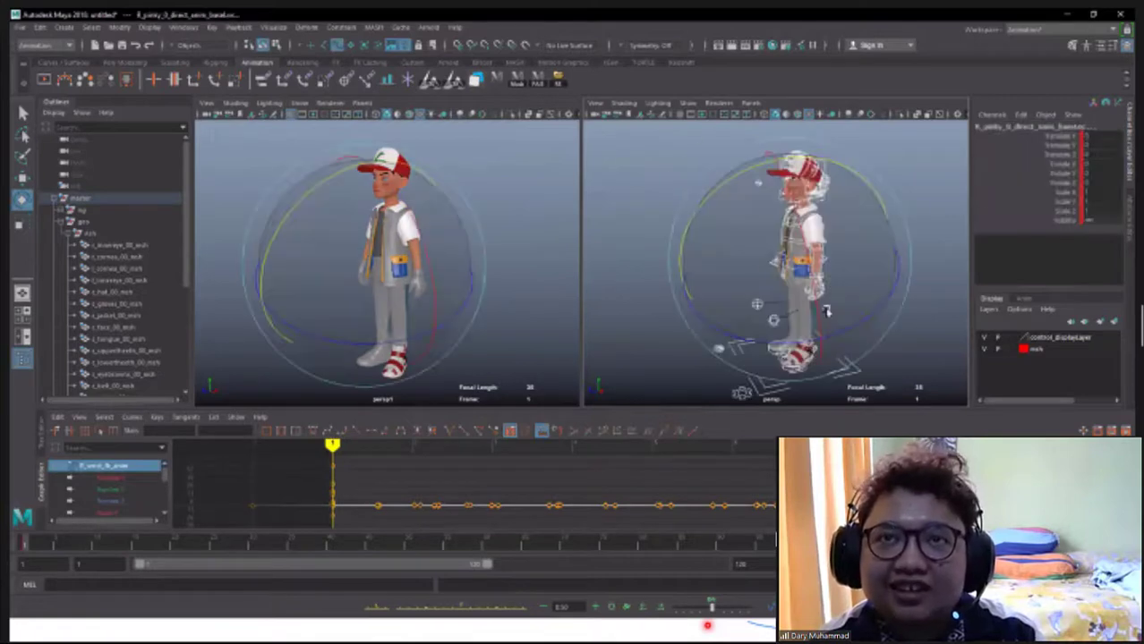
pyautogui.press('w')
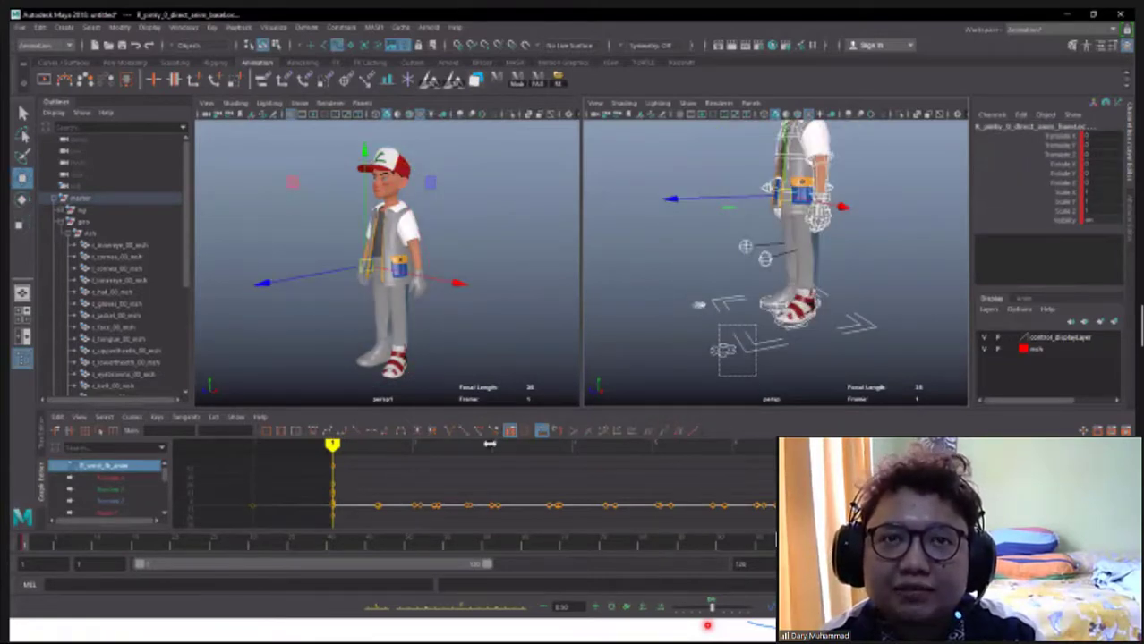
pyautogui.click(652, 451)
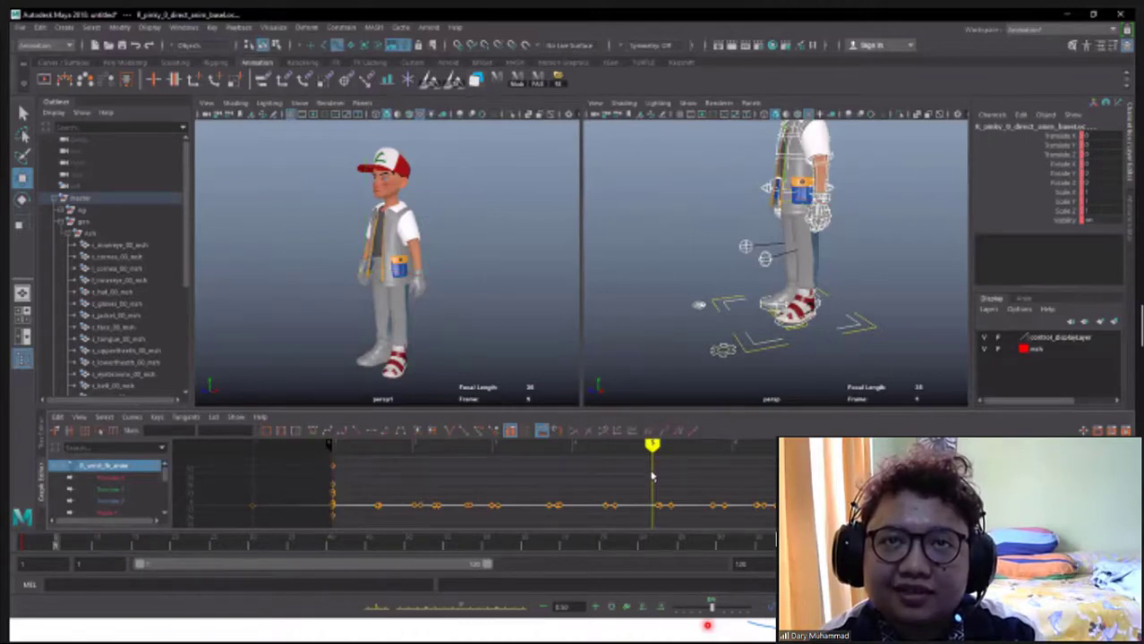
pyautogui.moveTo(366, 446); pyautogui.dragTo(341, 445)
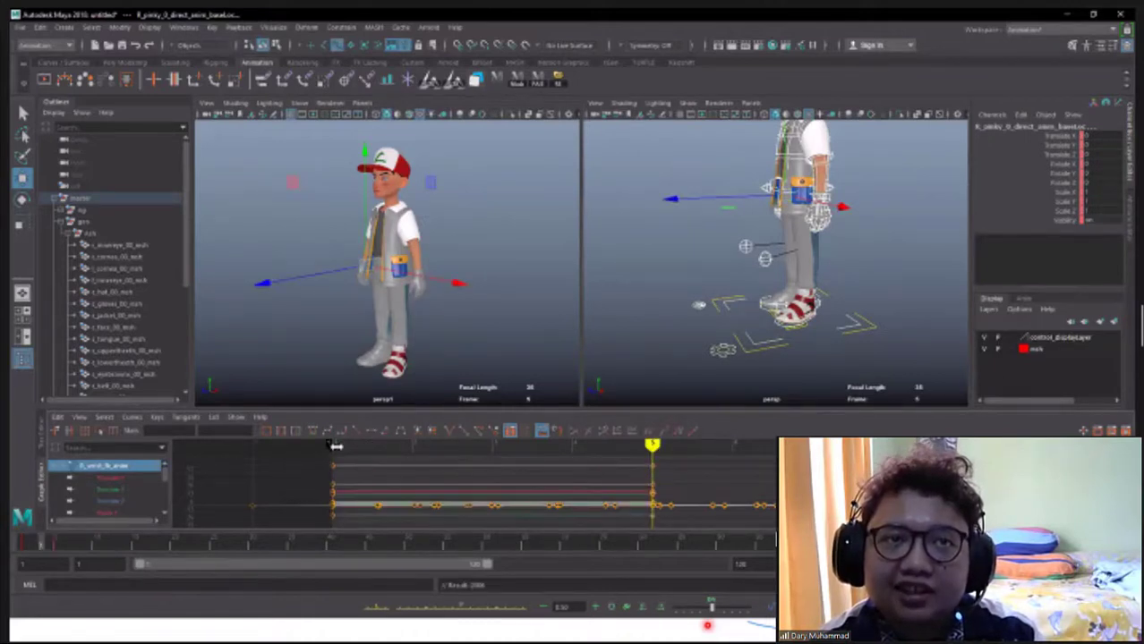
# Step between the first and later keys to confirm the pose holds steady
pyautogui.press(',')
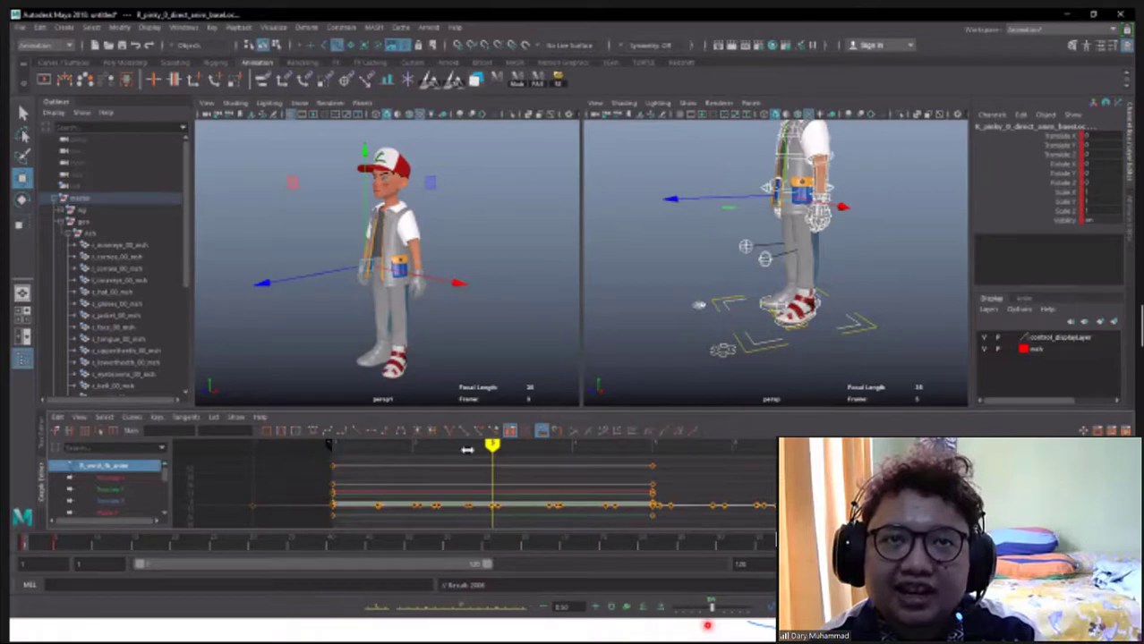
pyautogui.press(',')
pyautogui.press('.')
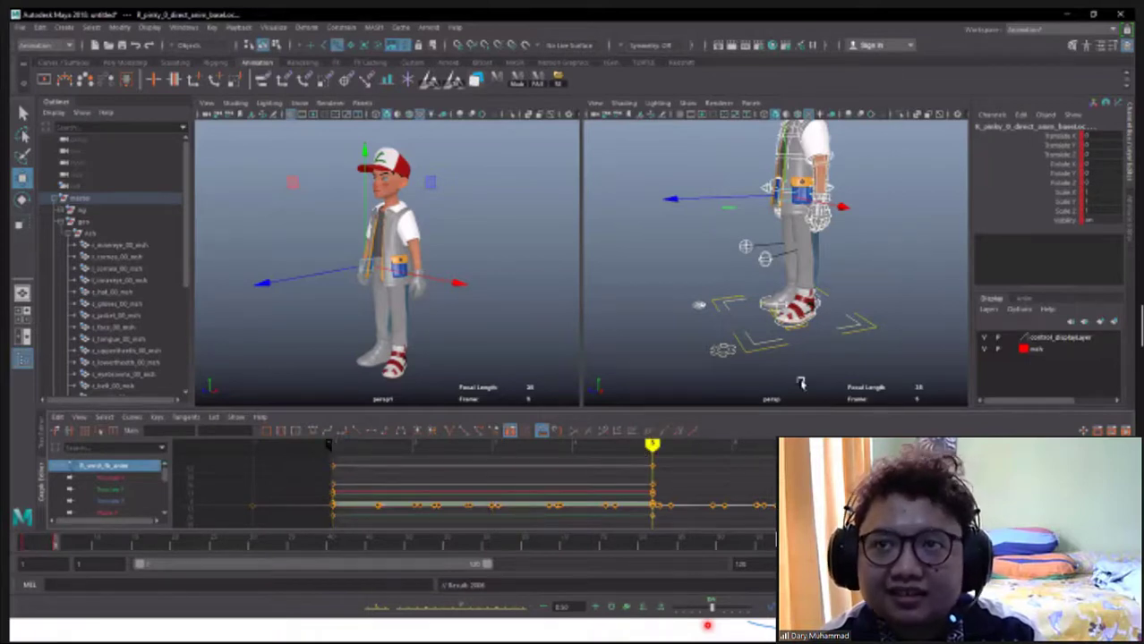
pyautogui.moveTo(855, 285); pyautogui.dragTo(855, 335)
pyautogui.moveTo(801, 291); pyautogui.dragTo(781, 274)
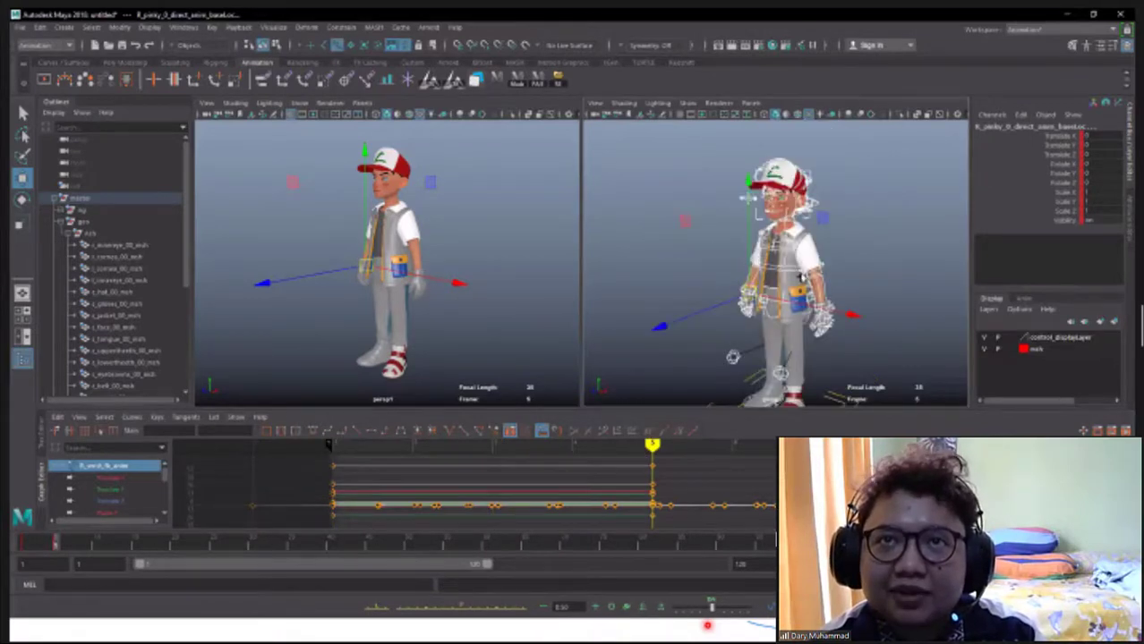
pyautogui.scroll(3, 801, 277)
pyautogui.click(770, 200)
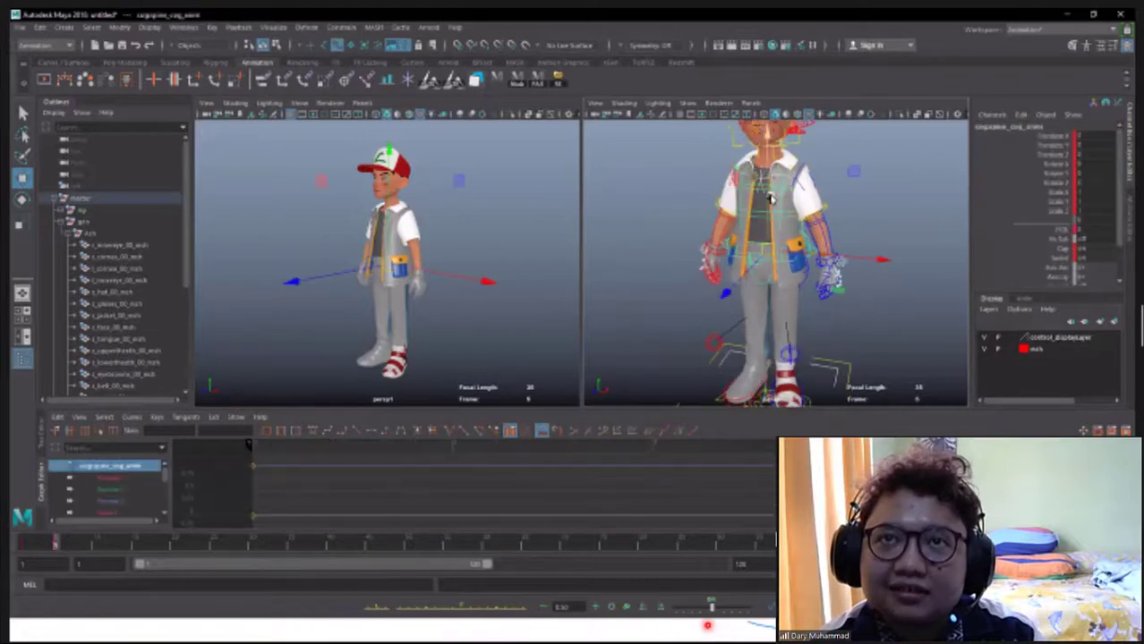
# Raise the body's centre control slightly and bring the legs into view
pyautogui.moveTo(769, 201); pyautogui.dragTo(783, 294)
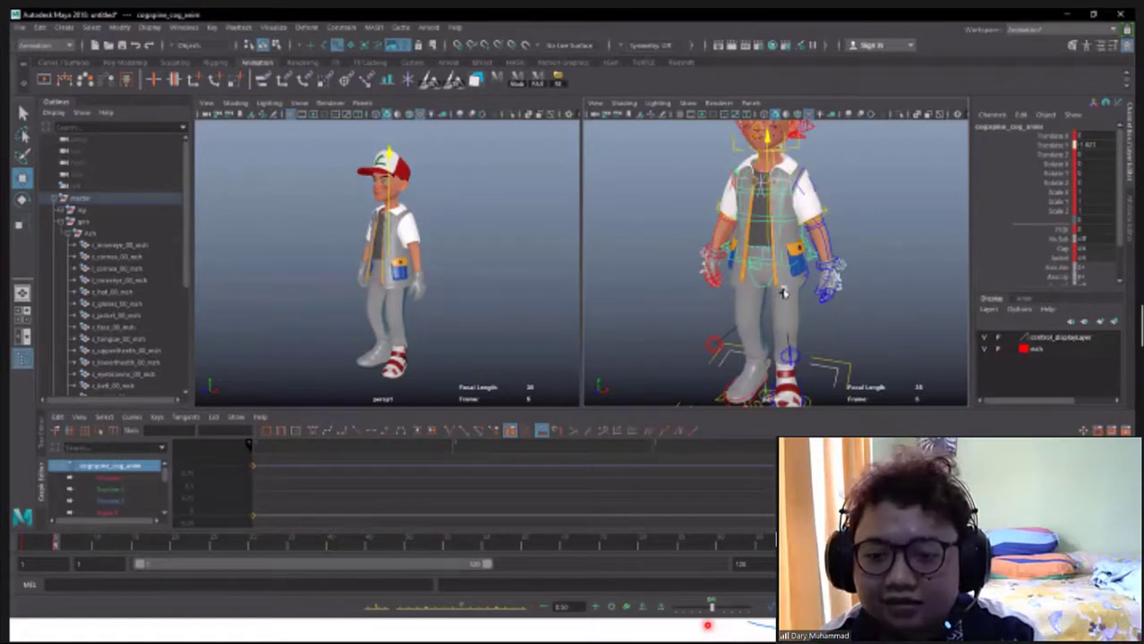
pyautogui.moveTo(787, 308)
pyautogui.mouseDown()
pyautogui.moveTo(799, 329)
pyautogui.moveTo(805, 295)
pyautogui.mouseUp()
pyautogui.scroll(2, 836, 244)
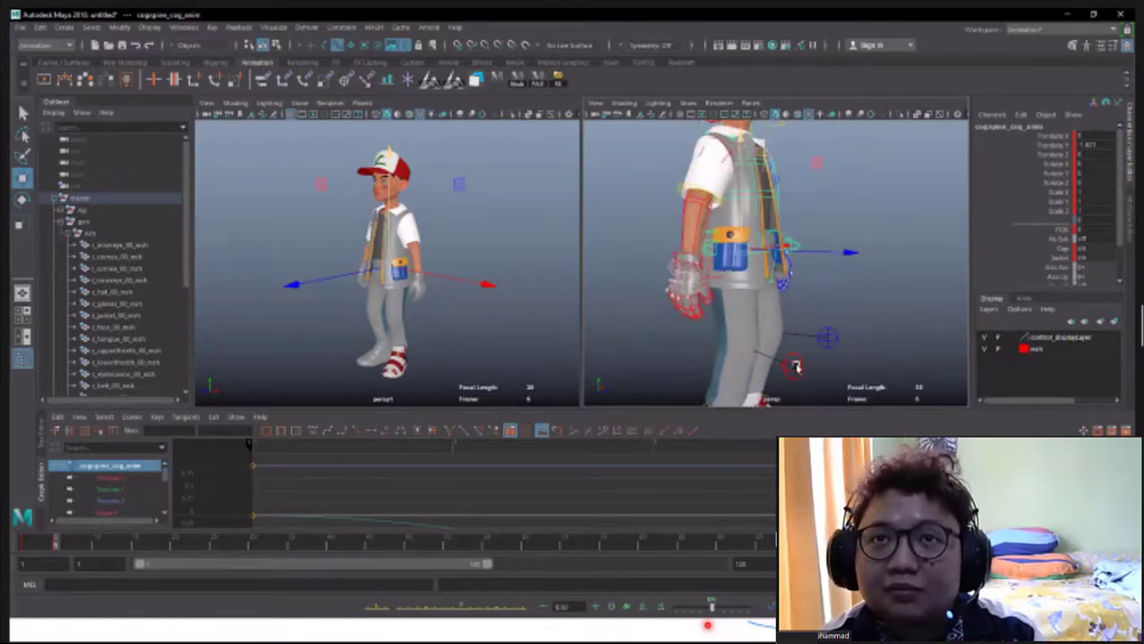
pyautogui.moveTo(795, 367); pyautogui.dragTo(762, 314)
# Move the right ankle IK control to place the right foot in a new stepping position
pyautogui.click(753, 289)
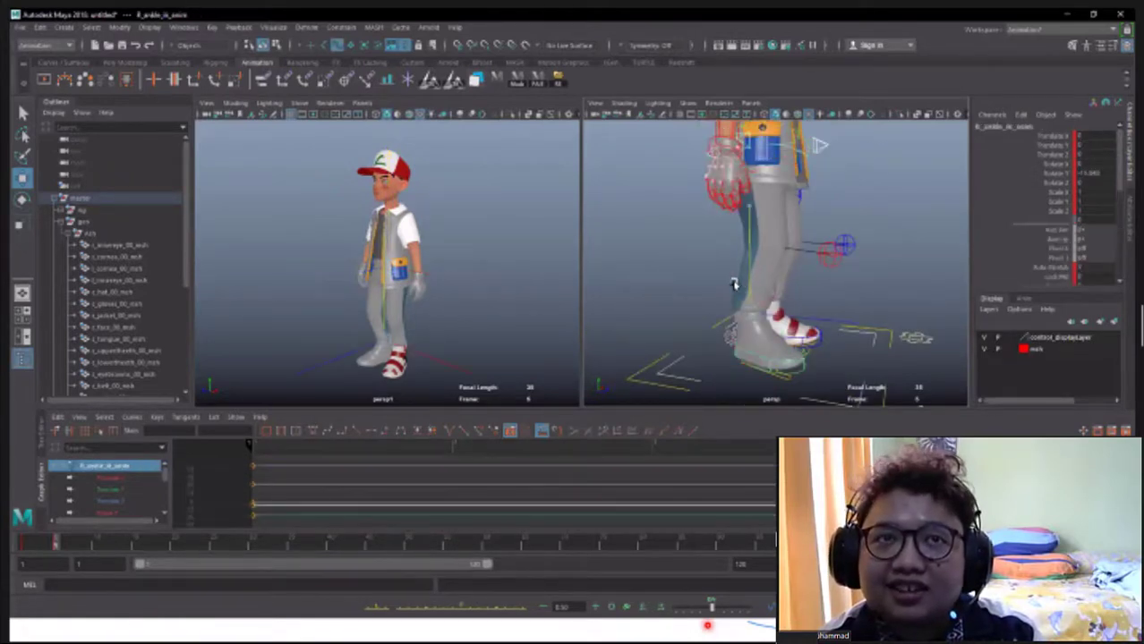
pyautogui.moveTo(817, 144); pyautogui.dragTo(729, 288)
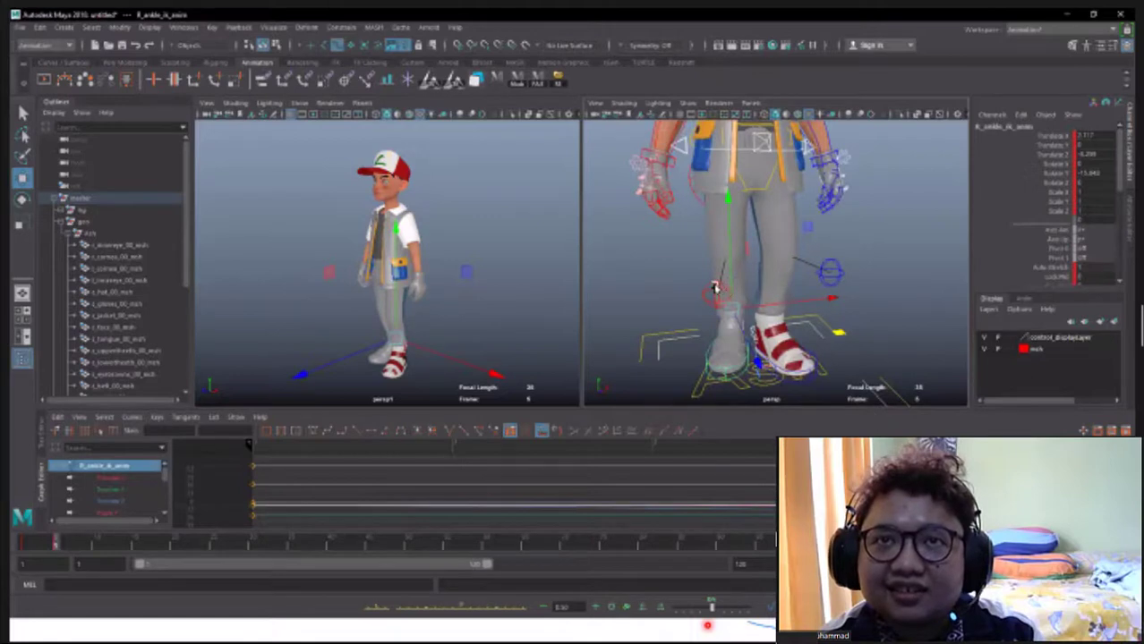
pyautogui.click(715, 287)
pyautogui.moveTo(825, 318); pyautogui.dragTo(756, 312)
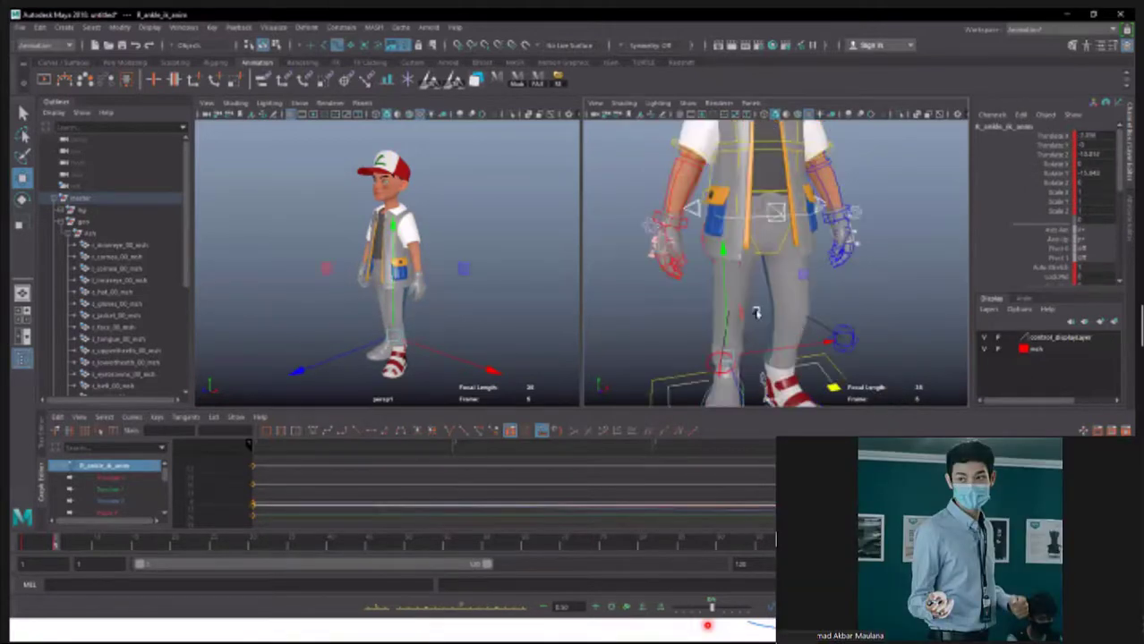
pyautogui.moveTo(727, 208); pyautogui.dragTo(740, 194)
pyautogui.click(732, 197)
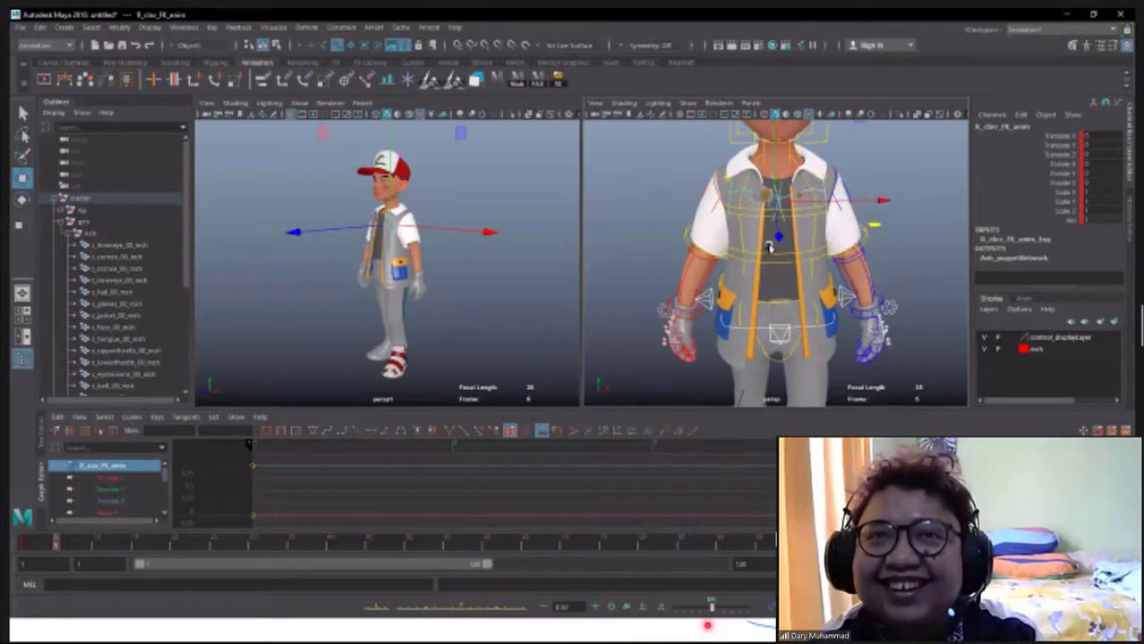
# Lower the right arm at the shoulder and bend the right forearm upward at the elbow
pyautogui.moveTo(771, 281)
pyautogui.mouseDown()
pyautogui.moveTo(725, 230)
pyautogui.moveTo(689, 268)
pyautogui.mouseUp()
pyautogui.click(680, 270)
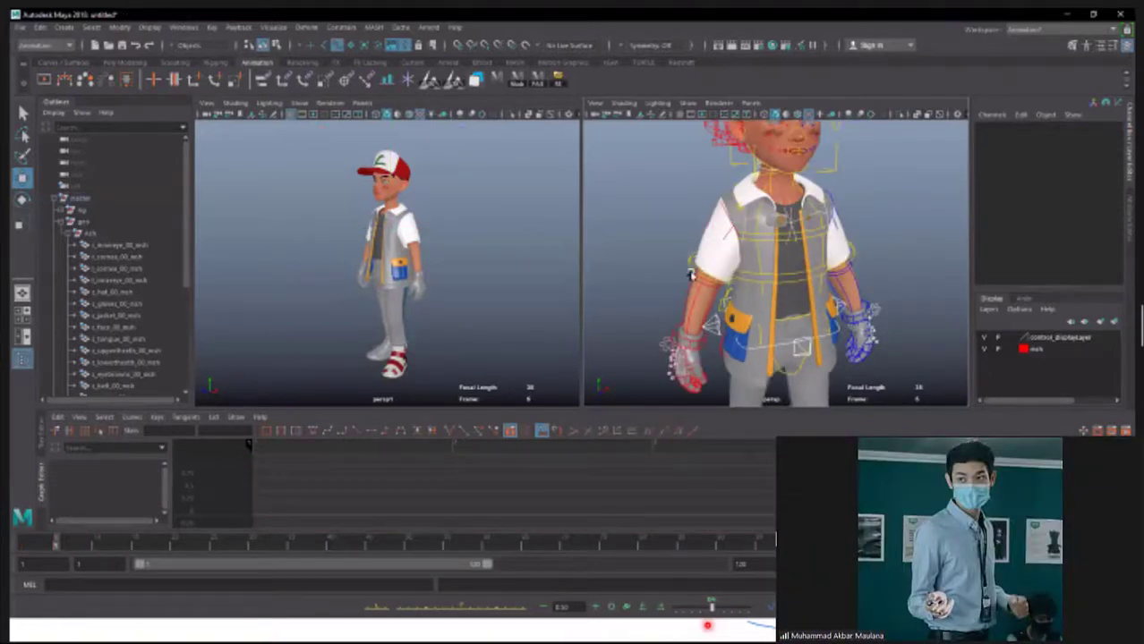
pyautogui.click(690, 275)
pyautogui.press('e')
pyautogui.moveTo(696, 187); pyautogui.dragTo(706, 280)
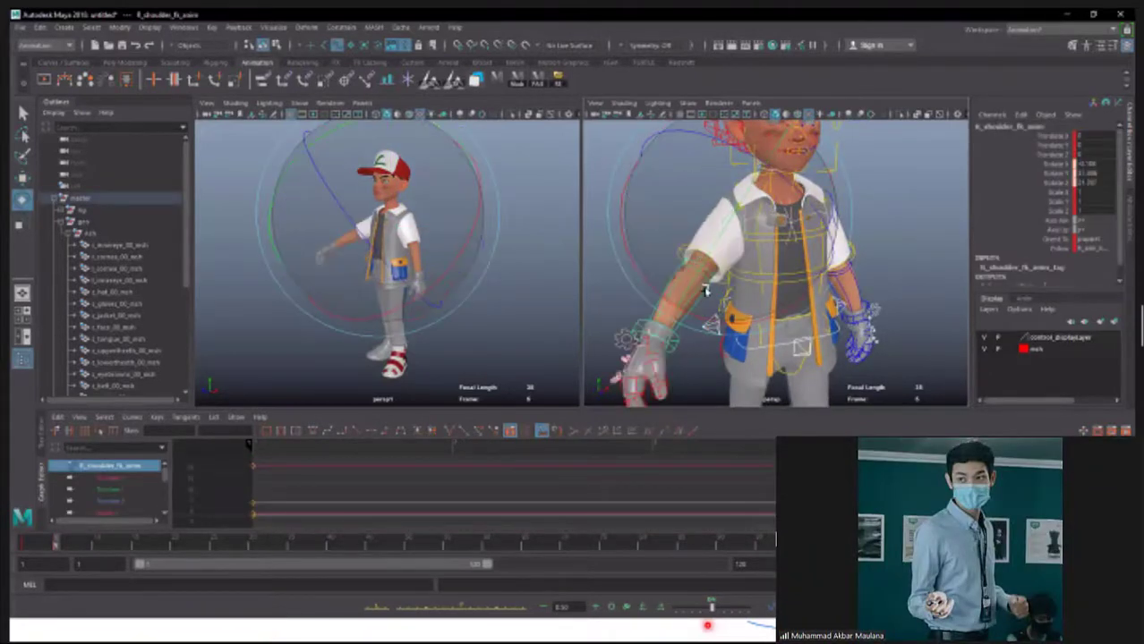
pyautogui.click(698, 240)
pyautogui.moveTo(719, 202); pyautogui.dragTo(684, 283)
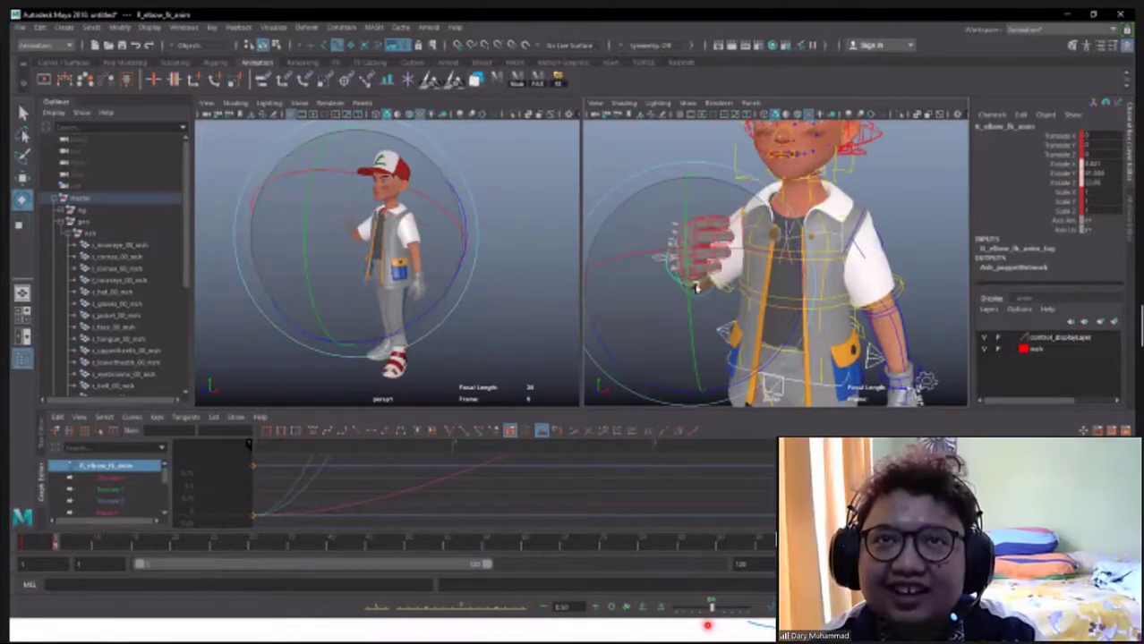
# Curl the right hand's fingers into a fist with the arm settings Curl channels
pyautogui.click(665, 261)
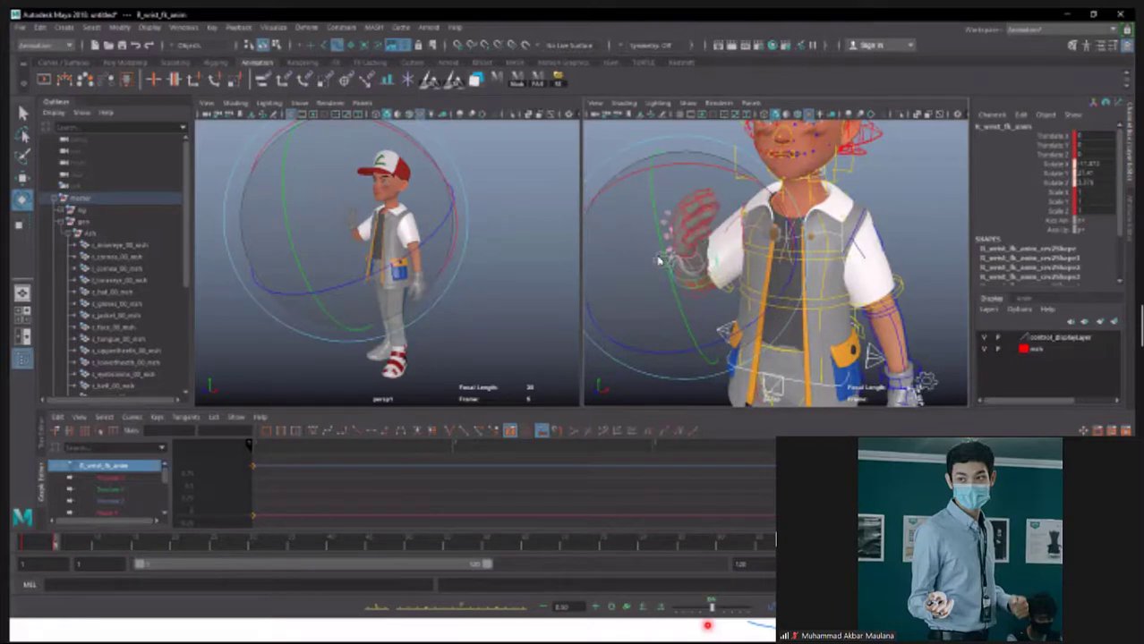
pyautogui.click(667, 253)
pyautogui.scroll(-3, 1045, 245)
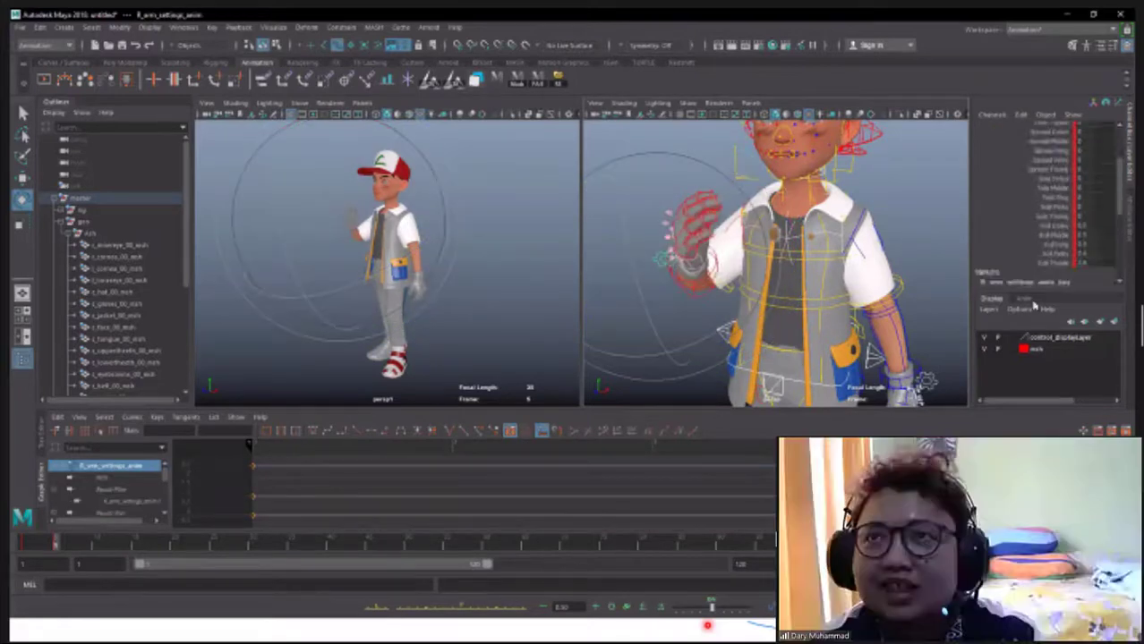
pyautogui.click(1055, 226)
pyautogui.keyDown('shift'); pyautogui.click(1052, 263); pyautogui.keyUp('shift')
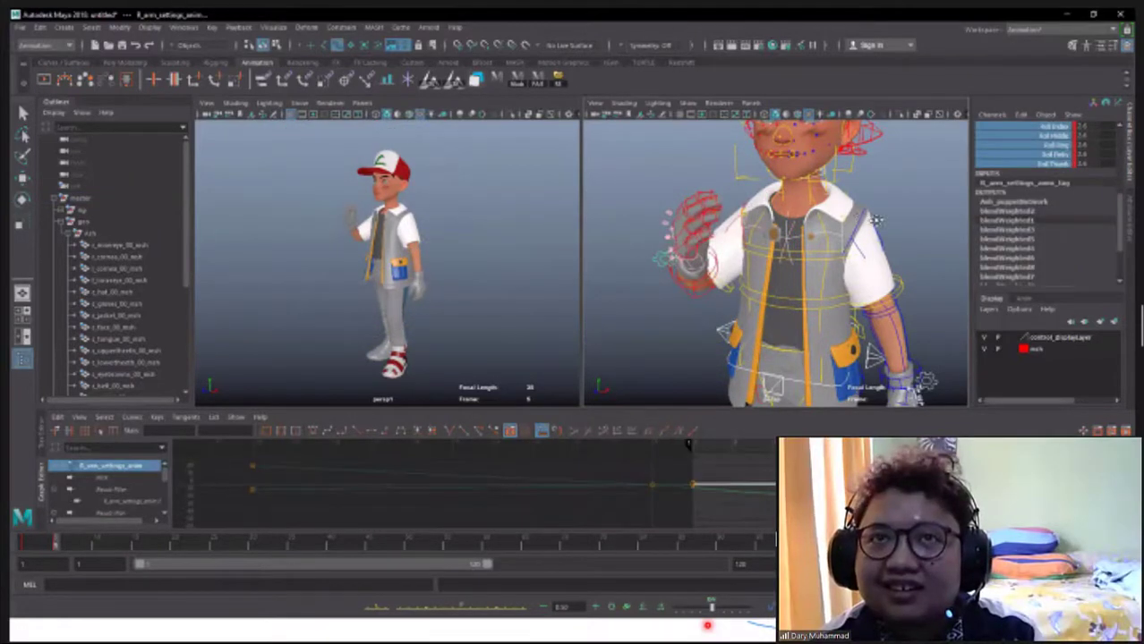
pyautogui.moveTo(877, 219); pyautogui.dragTo(756, 248)
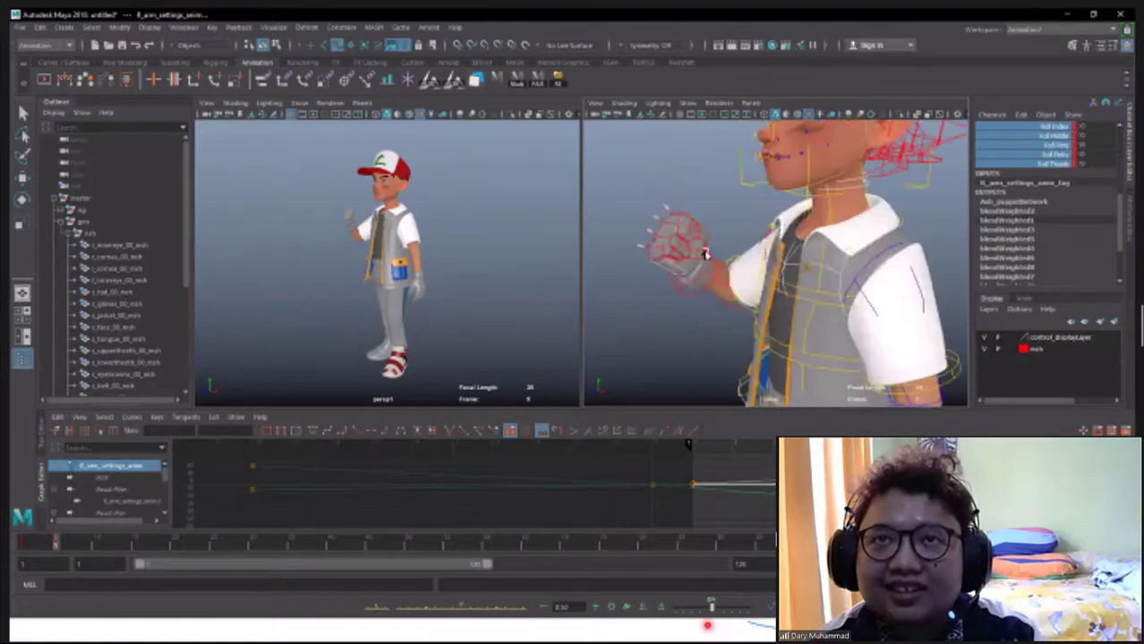
# Rotate the body's centre control to turn the whole body slightly
pyautogui.scroll(-3, 706, 254)
pyautogui.click(770, 255)
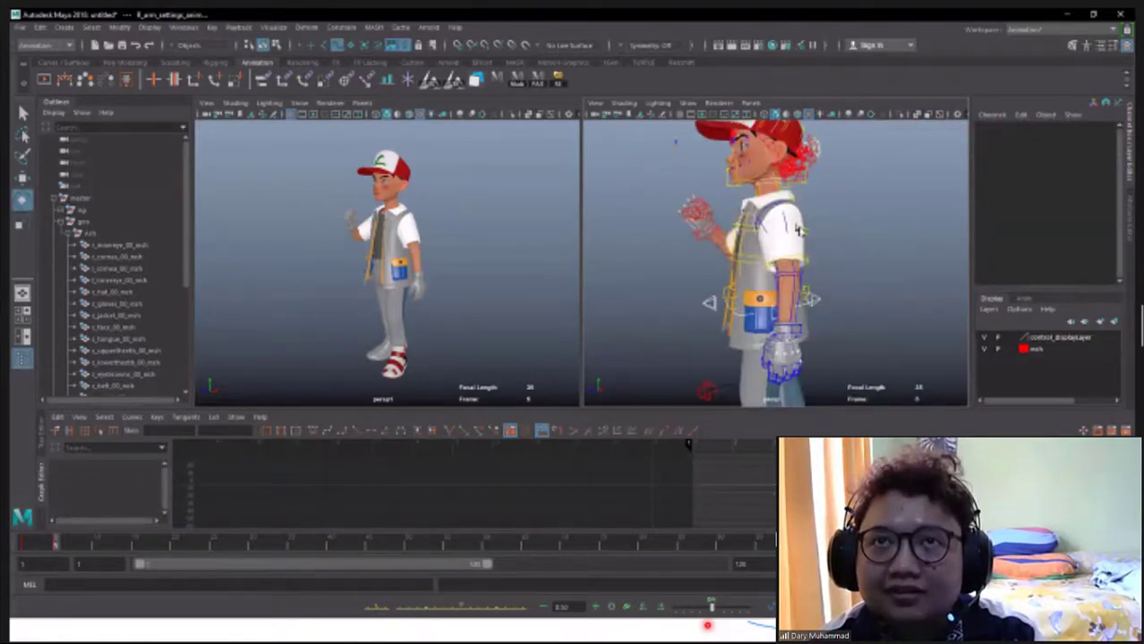
pyautogui.moveTo(769, 254); pyautogui.dragTo(729, 319)
pyautogui.click(729, 317)
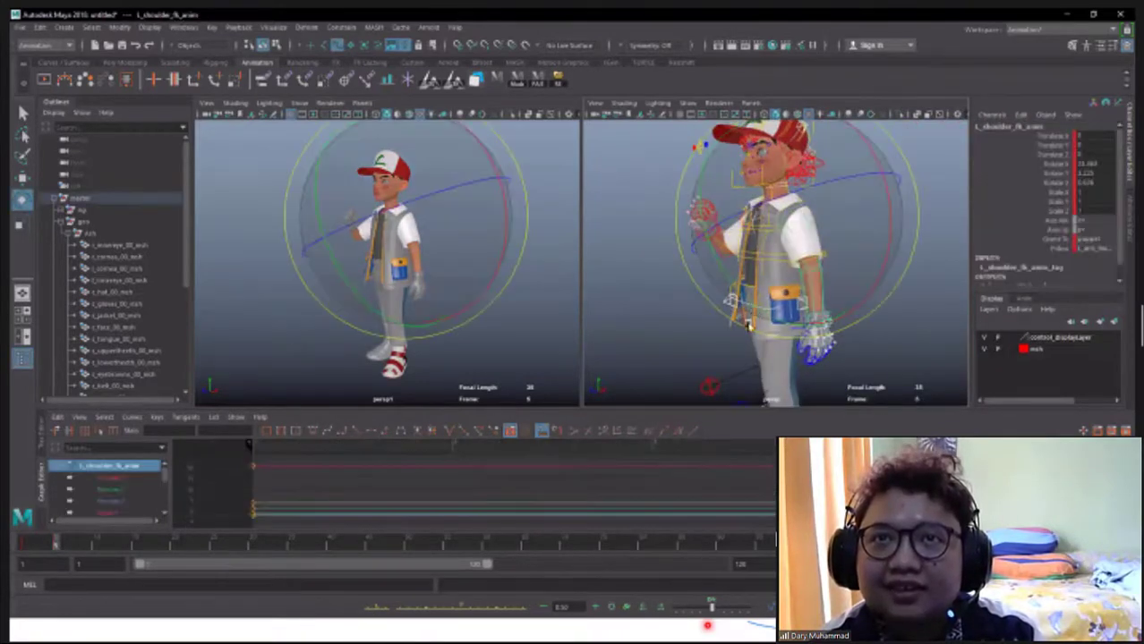
pyautogui.click(776, 329)
pyautogui.moveTo(784, 328); pyautogui.dragTo(785, 291)
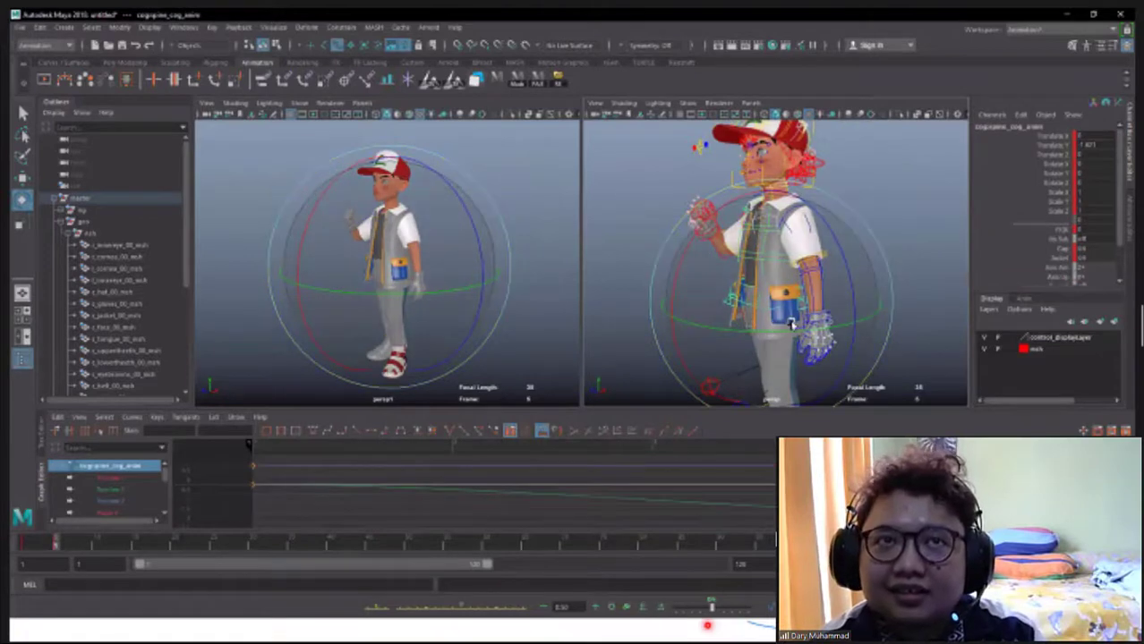
# Bend the left forearm upward with the left elbow FK control
pyautogui.click(827, 291)
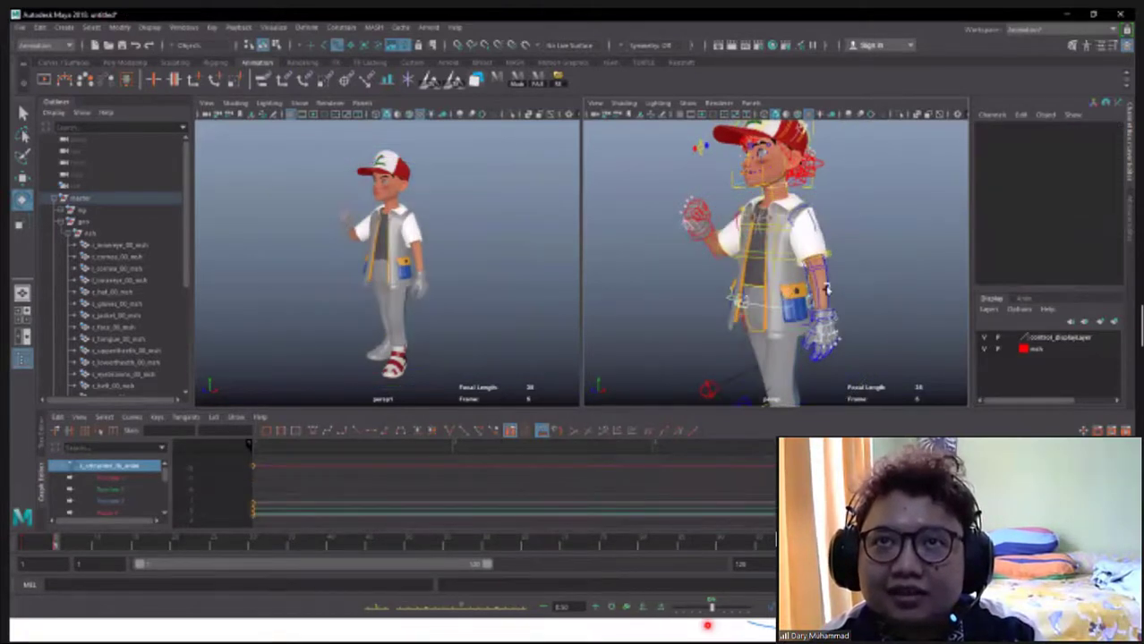
pyautogui.click(833, 280)
pyautogui.click(808, 309)
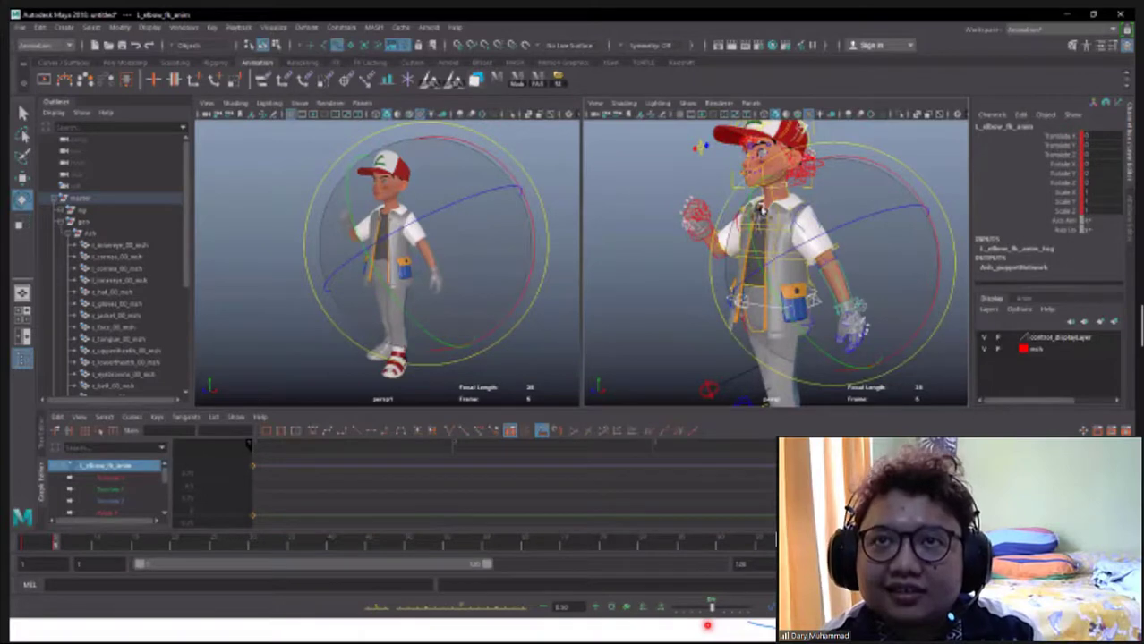
pyautogui.moveTo(850, 286); pyautogui.dragTo(928, 229)
pyautogui.moveTo(927, 280); pyautogui.dragTo(843, 301)
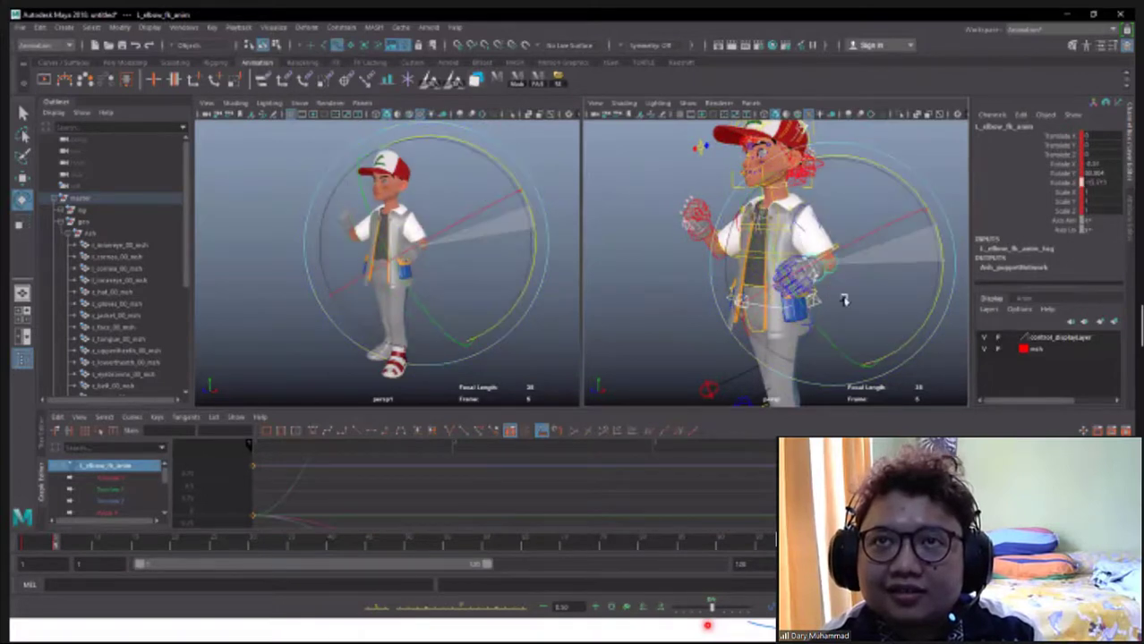
# Roll the left hand's fingers using the arm settings Roll channels
pyautogui.click(767, 274)
pyautogui.scroll(5, 790, 332)
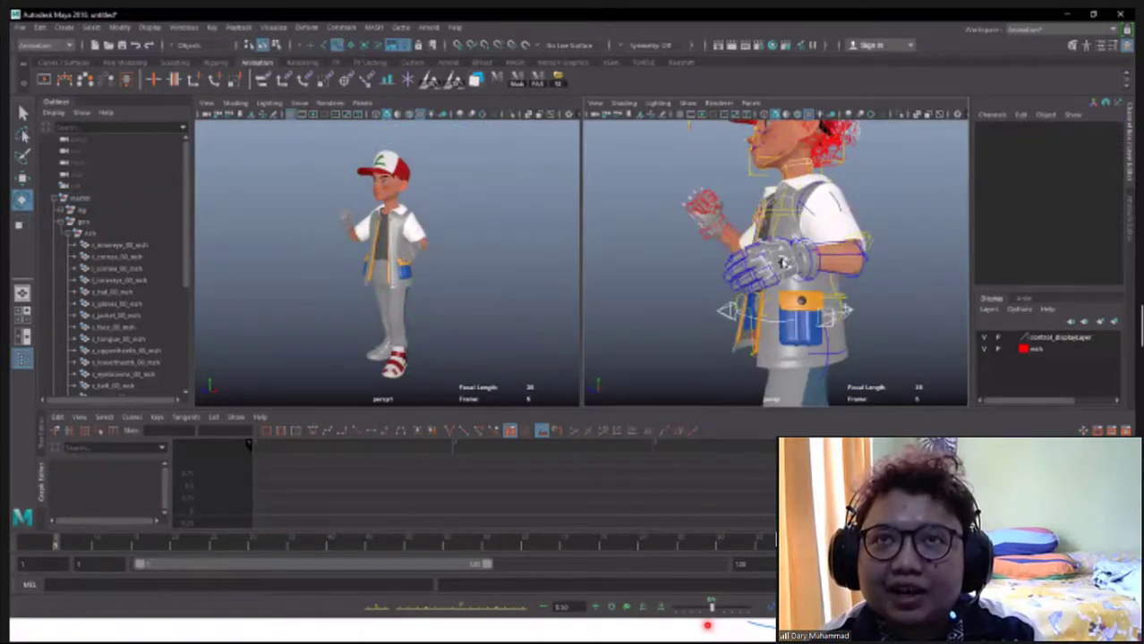
pyautogui.click(781, 263)
pyautogui.click(803, 244)
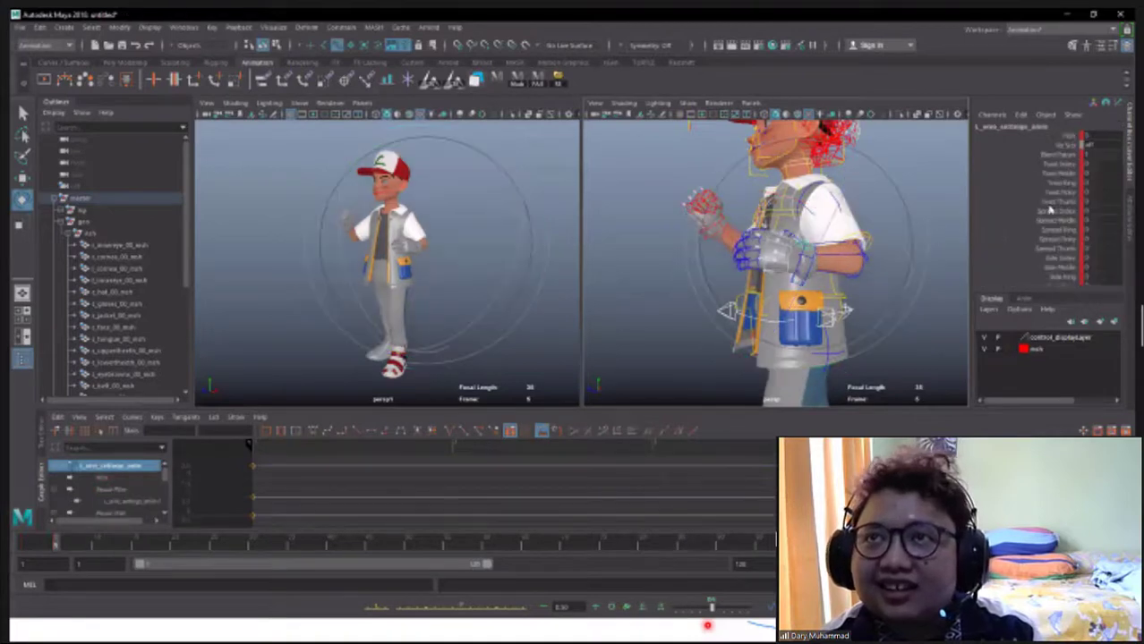
pyautogui.scroll(-5, 1050, 209)
pyautogui.moveTo(1050, 209); pyautogui.dragTo(1048, 236)
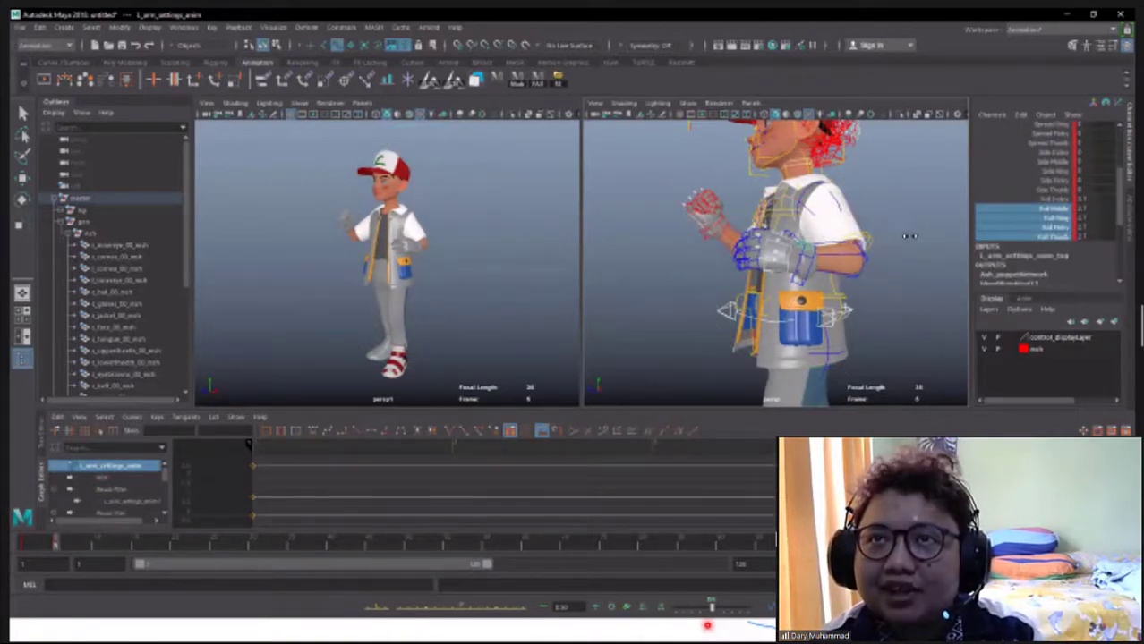
pyautogui.moveTo(908, 236); pyautogui.dragTo(890, 249)
# Twist the spine control to turn the torso, then undo the twist
pyautogui.moveTo(921, 319); pyautogui.dragTo(718, 280)
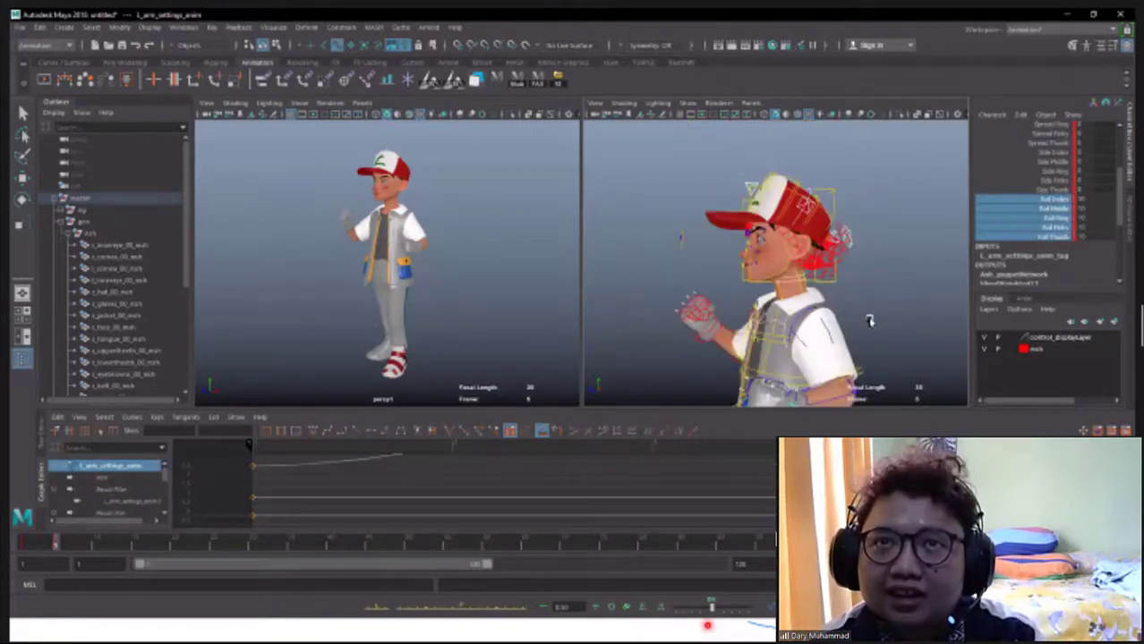
pyautogui.moveTo(869, 320); pyautogui.dragTo(776, 273)
pyautogui.scroll(-2, 777, 273)
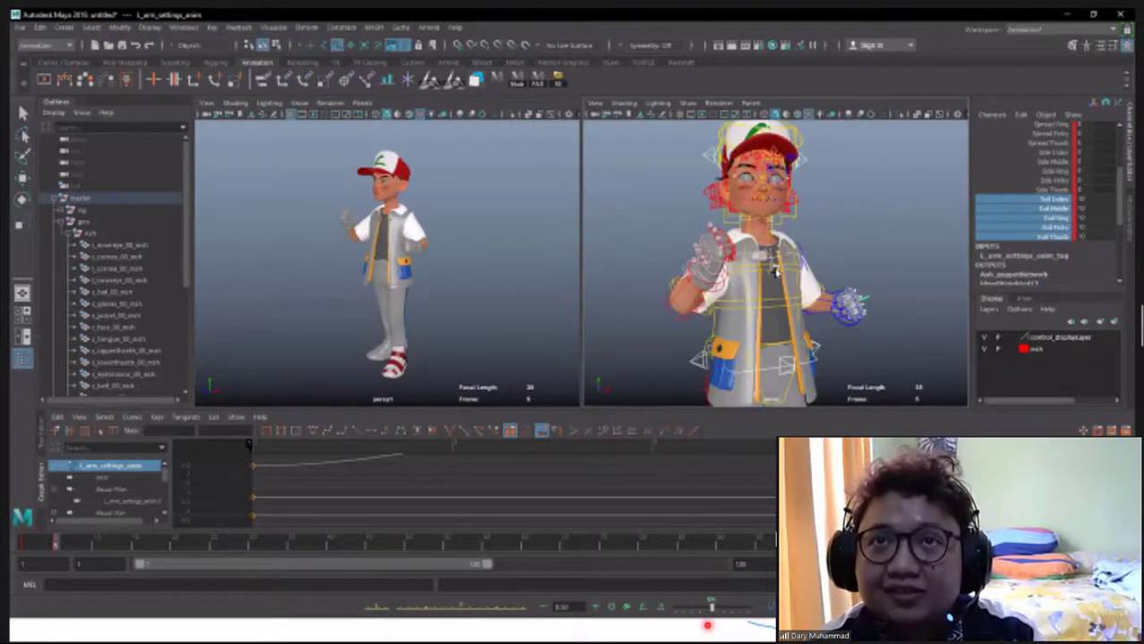
pyautogui.click(777, 273)
pyautogui.moveTo(740, 313)
pyautogui.mouseDown()
pyautogui.moveTo(742, 329)
pyautogui.moveTo(796, 259)
pyautogui.moveTo(863, 232)
pyautogui.mouseUp()
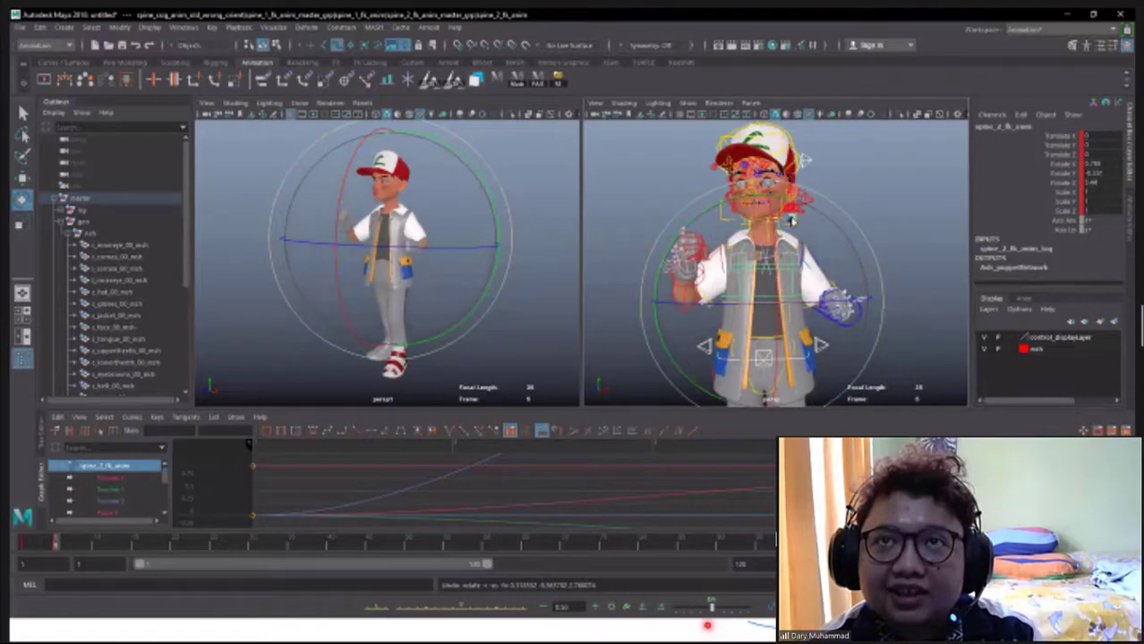
pyautogui.hotkey('ctrl', 'z')
pyautogui.hotkey('ctrl', 'z')
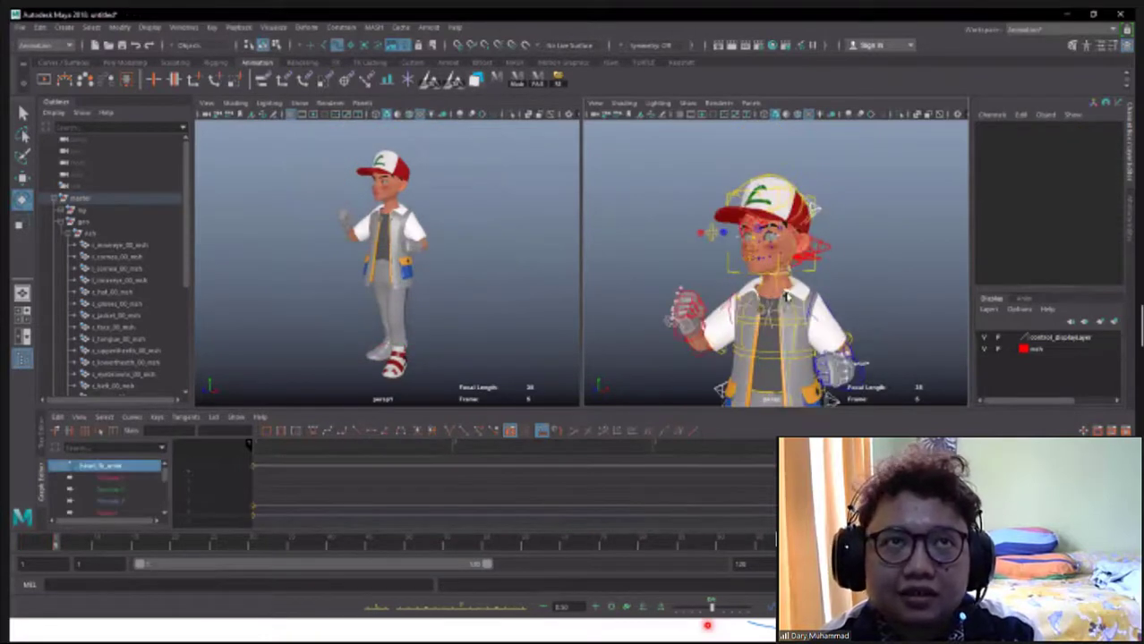
# Turn the boy's head with the head FK control and ready the centre control for moving
pyautogui.click(785, 297)
pyautogui.moveTo(879, 221); pyautogui.dragTo(847, 309)
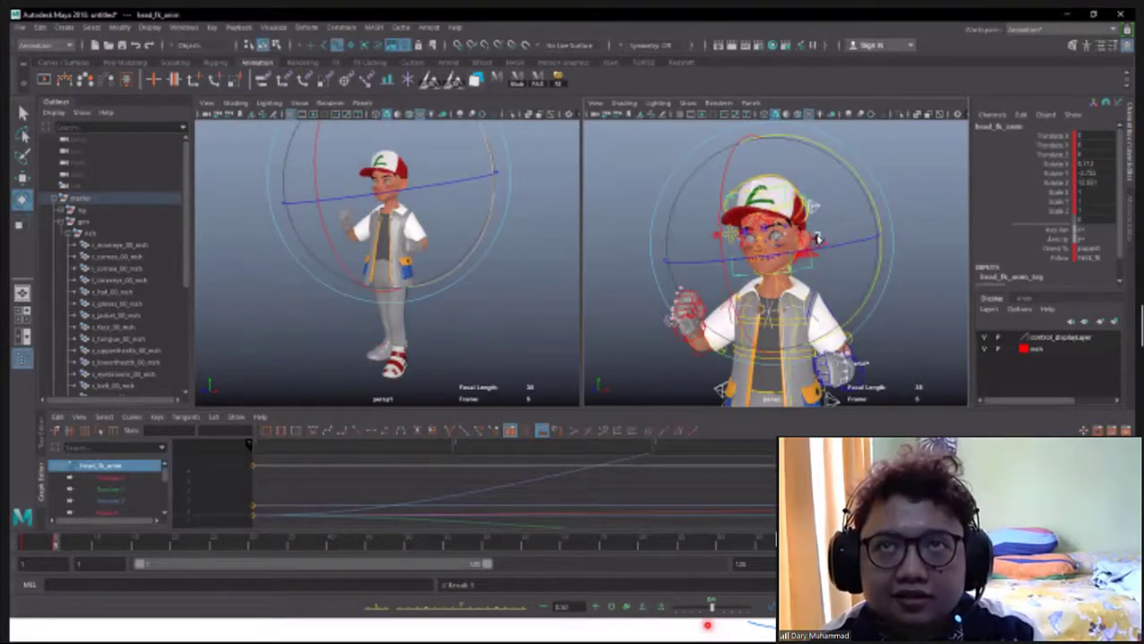
pyautogui.moveTo(830, 242); pyautogui.dragTo(811, 275)
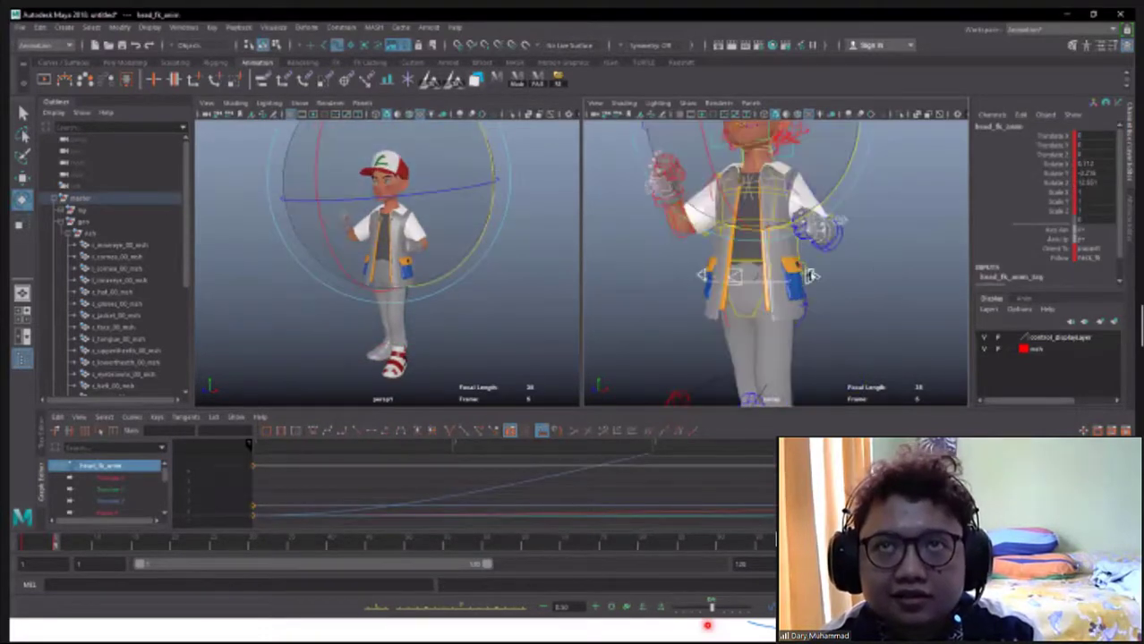
pyautogui.click(752, 222)
pyautogui.press('w')
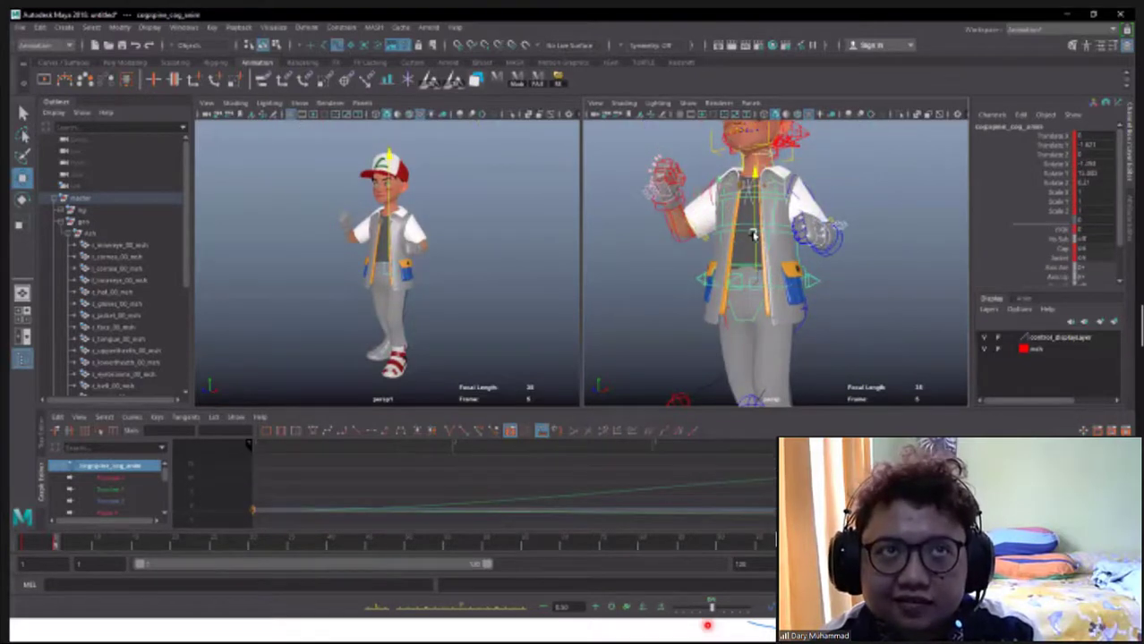
# Move the left ankle IK control to reposition the left foot
pyautogui.press('f')
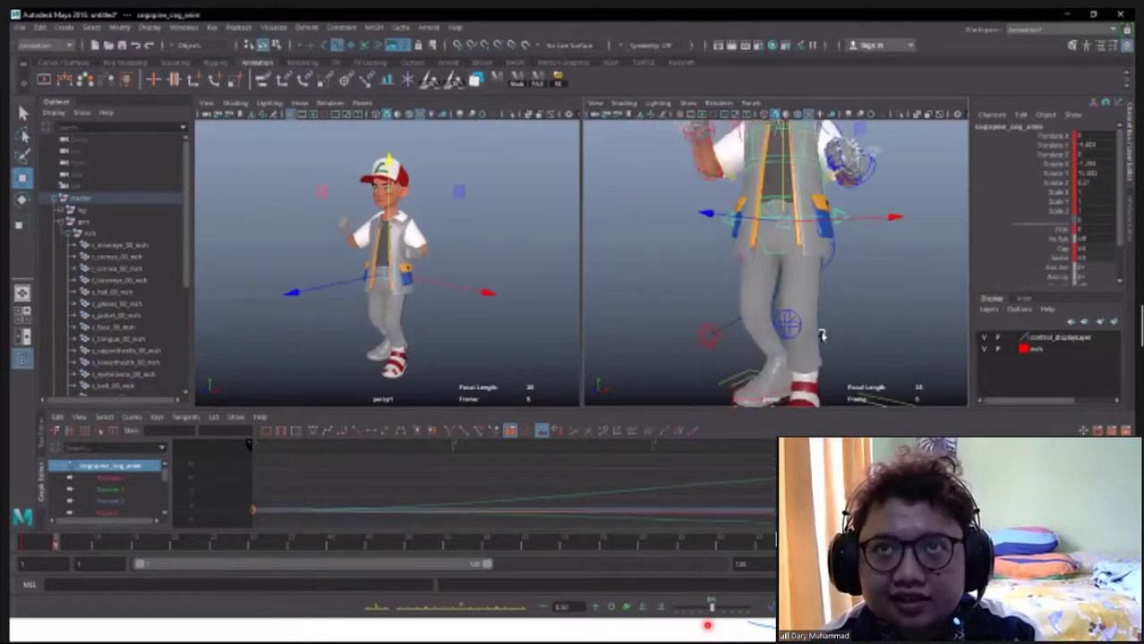
pyautogui.click(821, 336)
pyautogui.moveTo(821, 336); pyautogui.dragTo(805, 242)
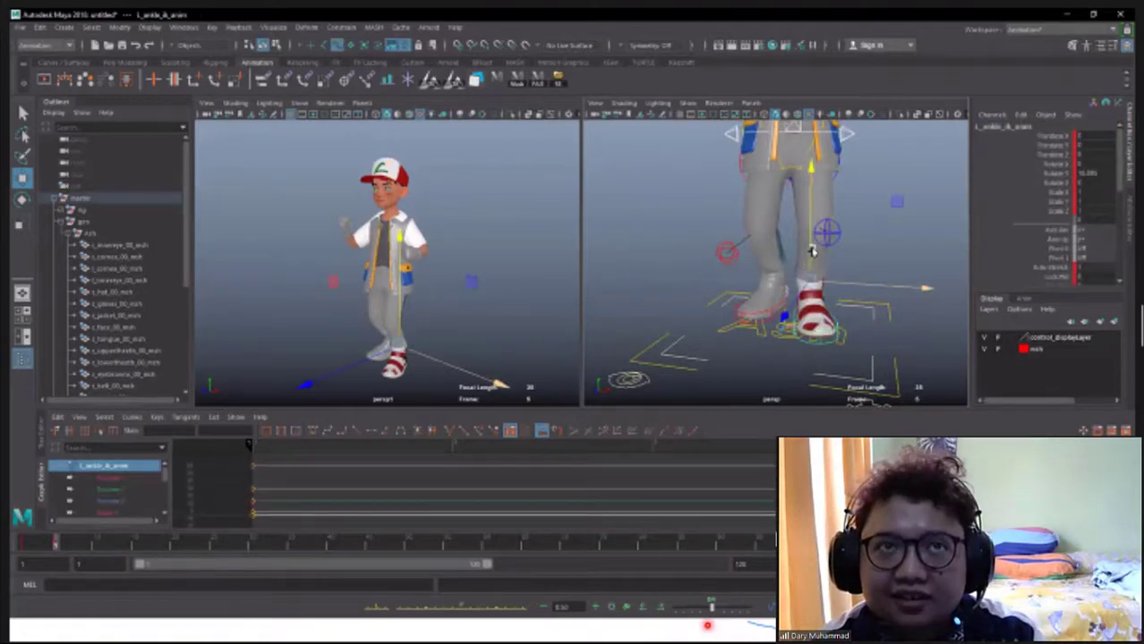
pyautogui.press('w')
pyautogui.moveTo(394, 452); pyautogui.dragTo(288, 452)
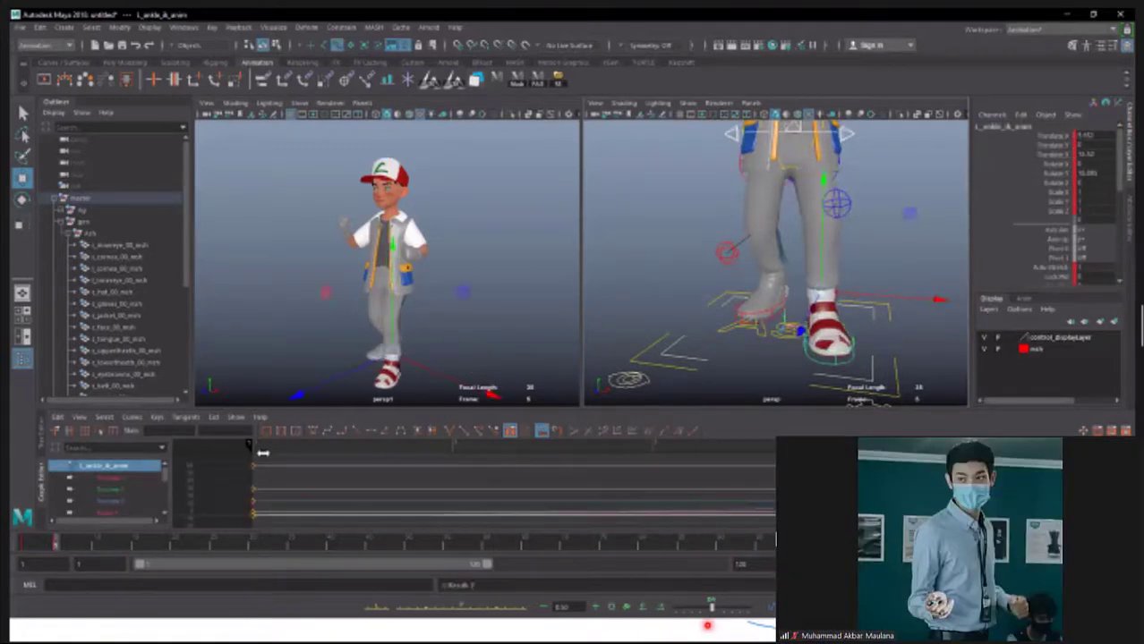
# Step back and forth between the first and later keyframes to compare the poses
pyautogui.press('.')
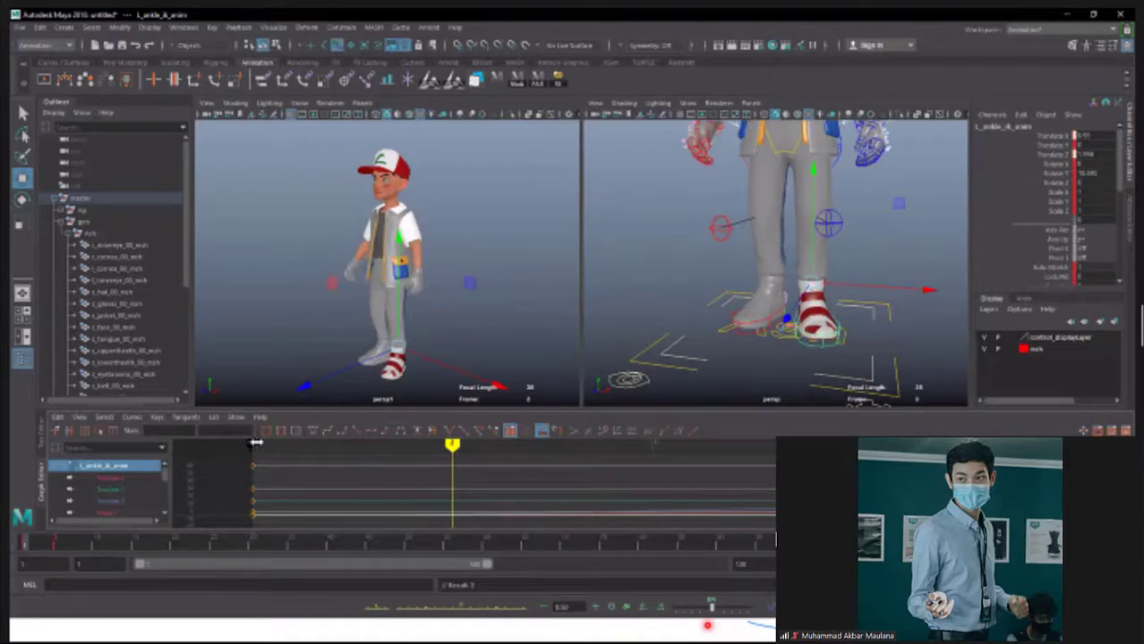
pyautogui.press(',')
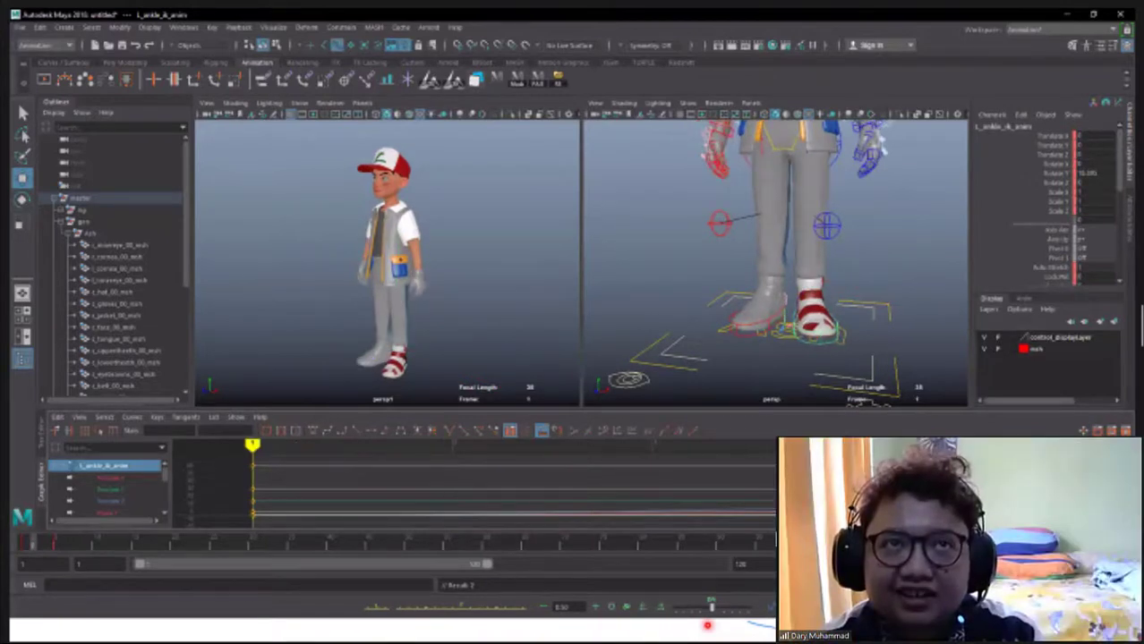
pyautogui.press('.')
pyautogui.press(',')
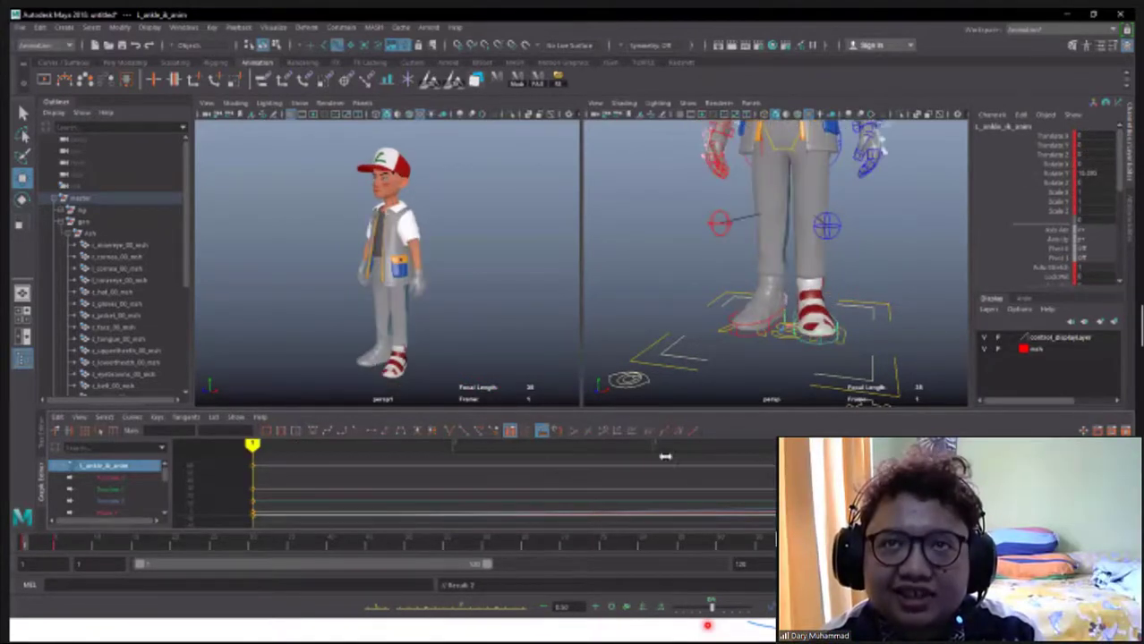
pyautogui.press('.')
pyautogui.press(',')
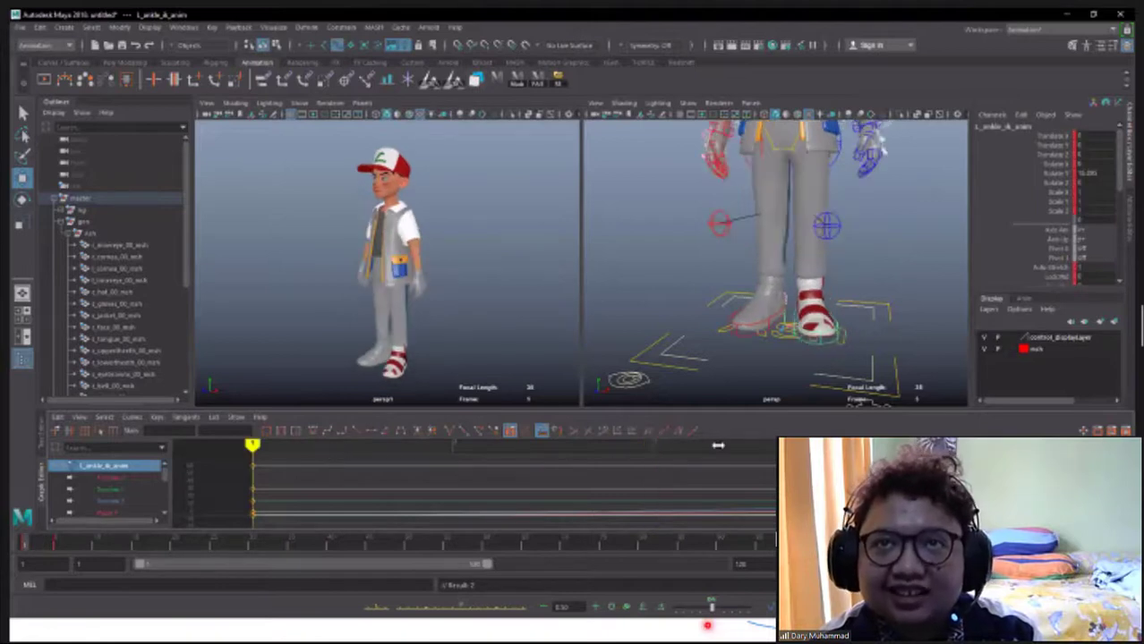
pyautogui.press('.')
pyautogui.press(',')
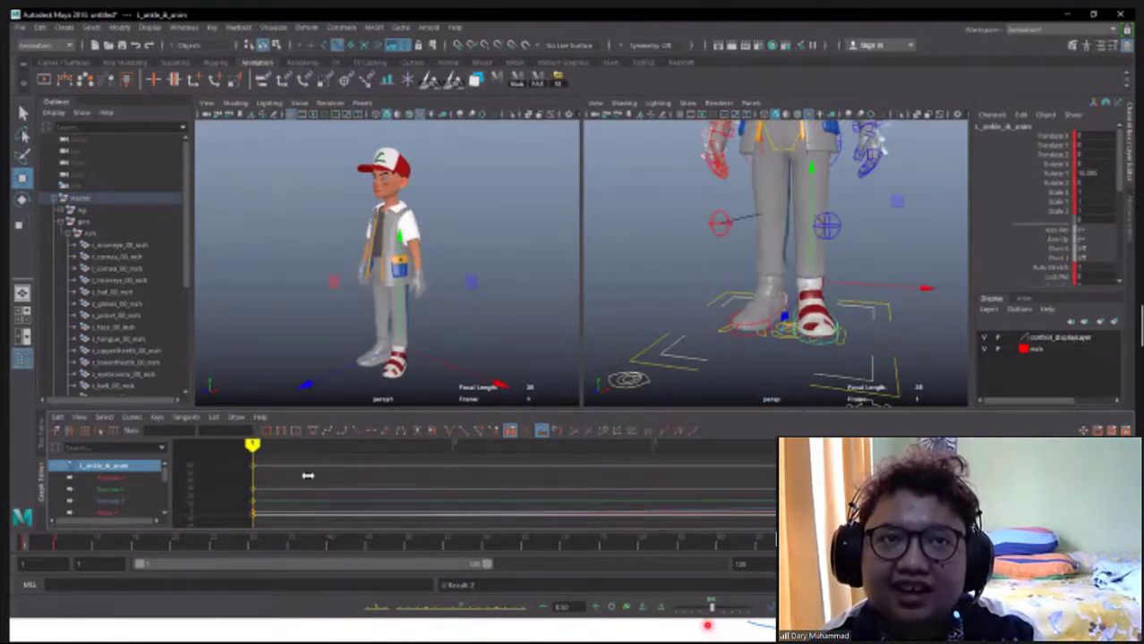
pyautogui.press('.')
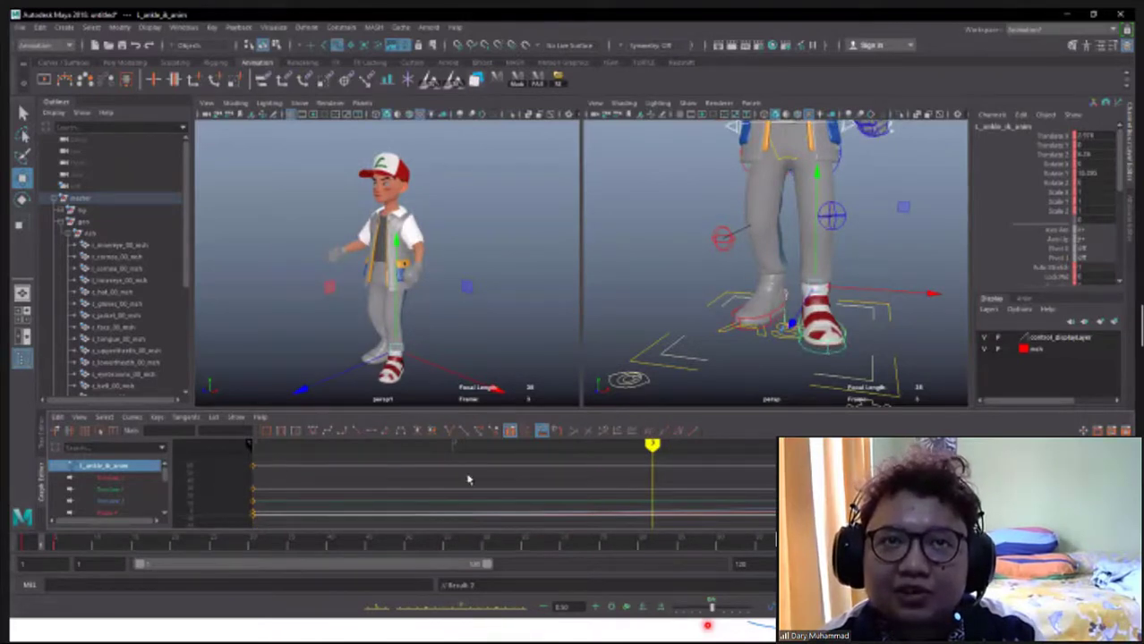
# Key the left ankle at the later frame, shift the foot, and scrub to preview the motion
pyautogui.scroll(-3, 467, 480)
pyautogui.press('s')
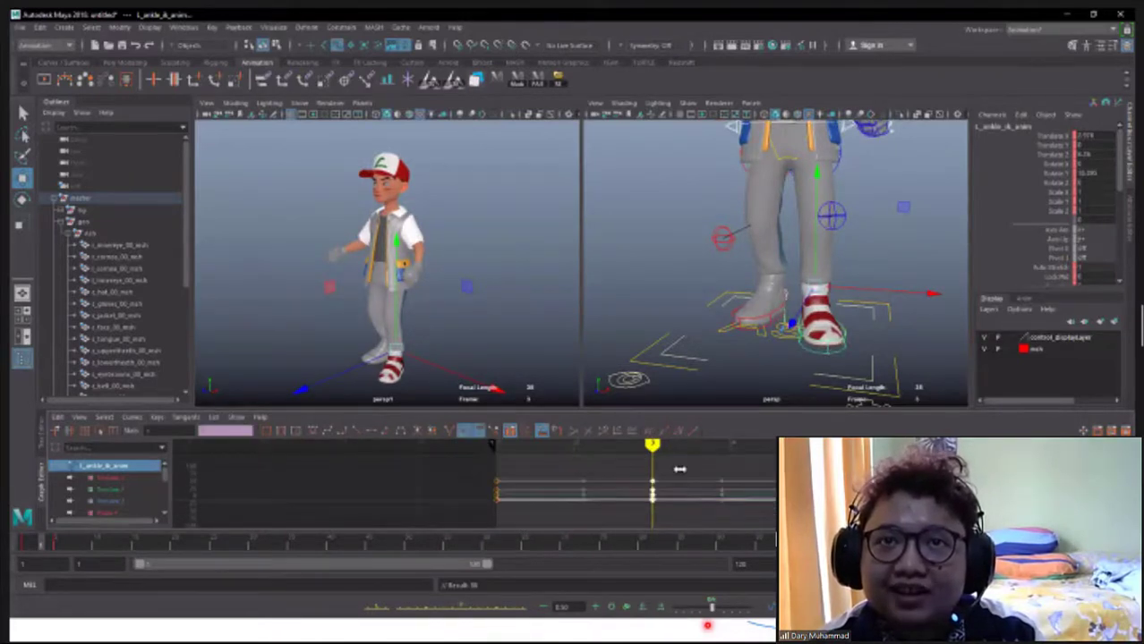
pyautogui.moveTo(792, 323); pyautogui.dragTo(784, 318)
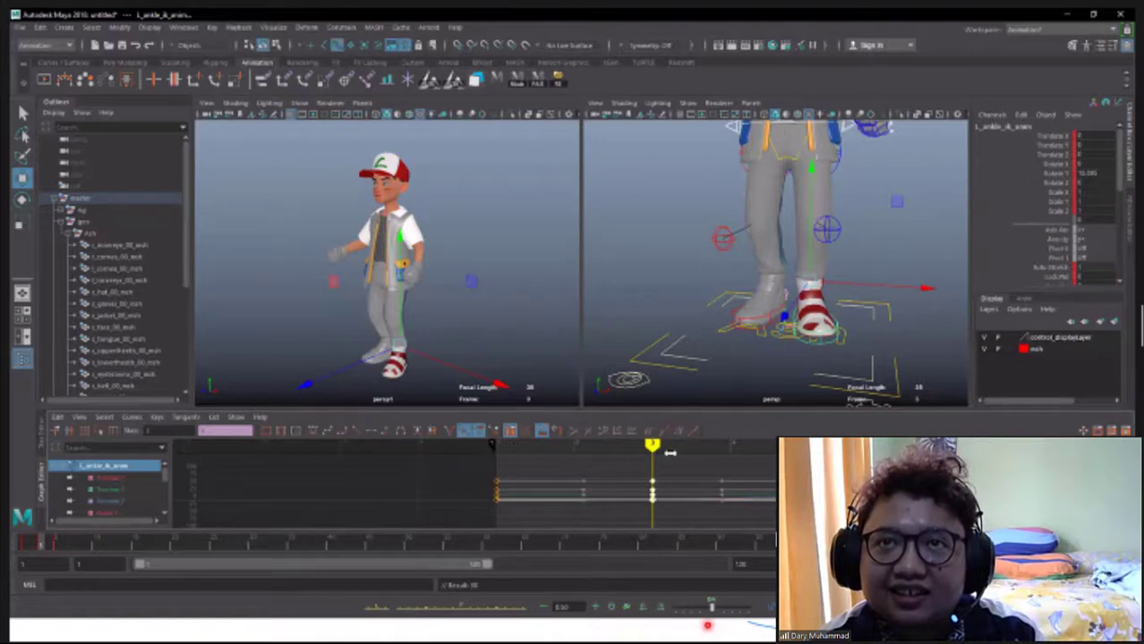
pyautogui.moveTo(670, 454); pyautogui.dragTo(792, 445)
pyautogui.moveTo(608, 455); pyautogui.dragTo(585, 455)
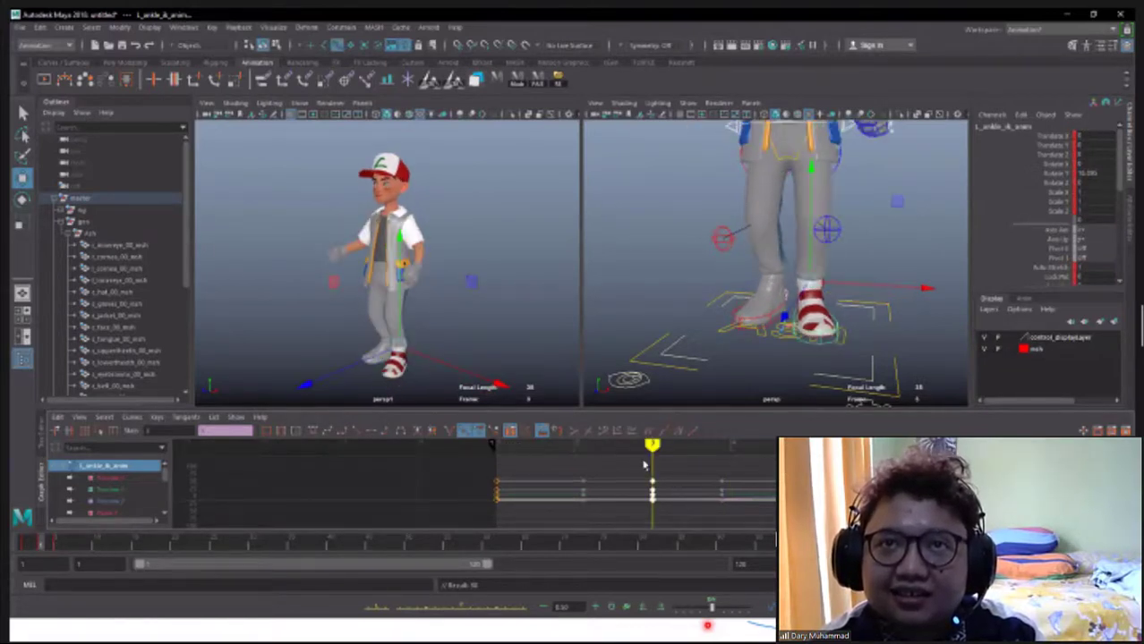
# Select the right ankle IK control and set a key on it
pyautogui.click(754, 318)
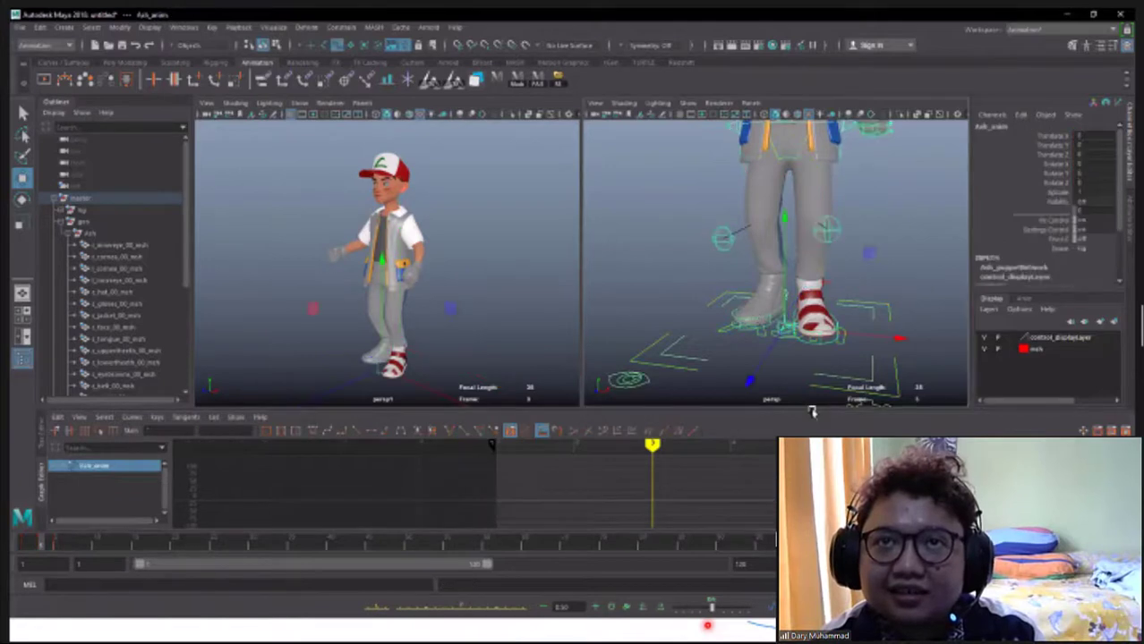
pyautogui.click(752, 317)
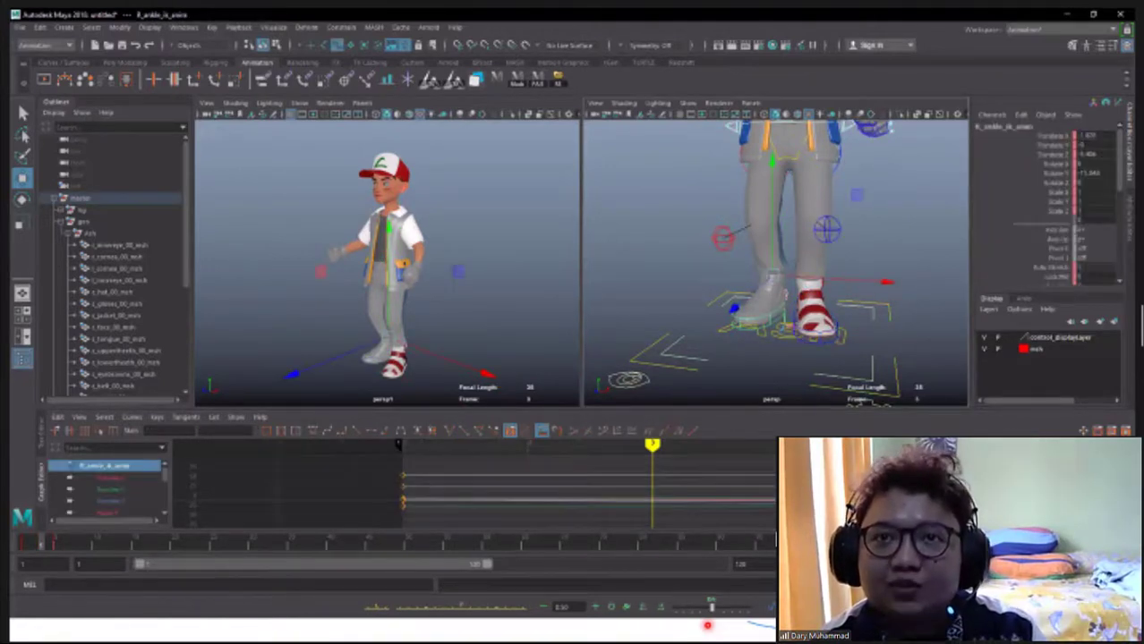
pyautogui.press('s')
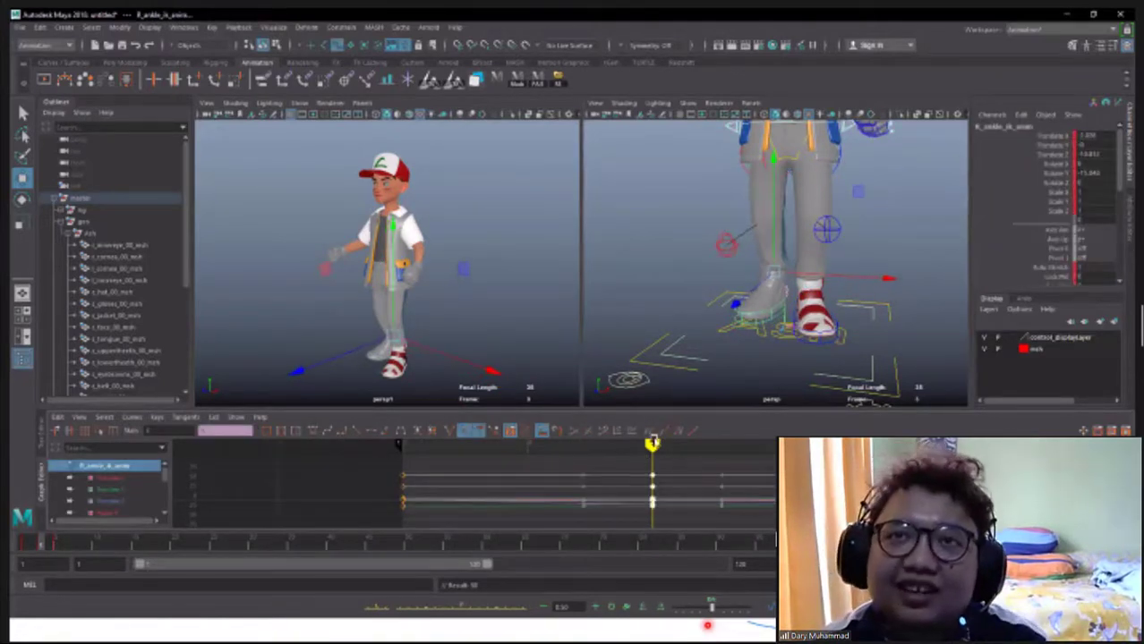
pyautogui.scroll(-2, 818, 204)
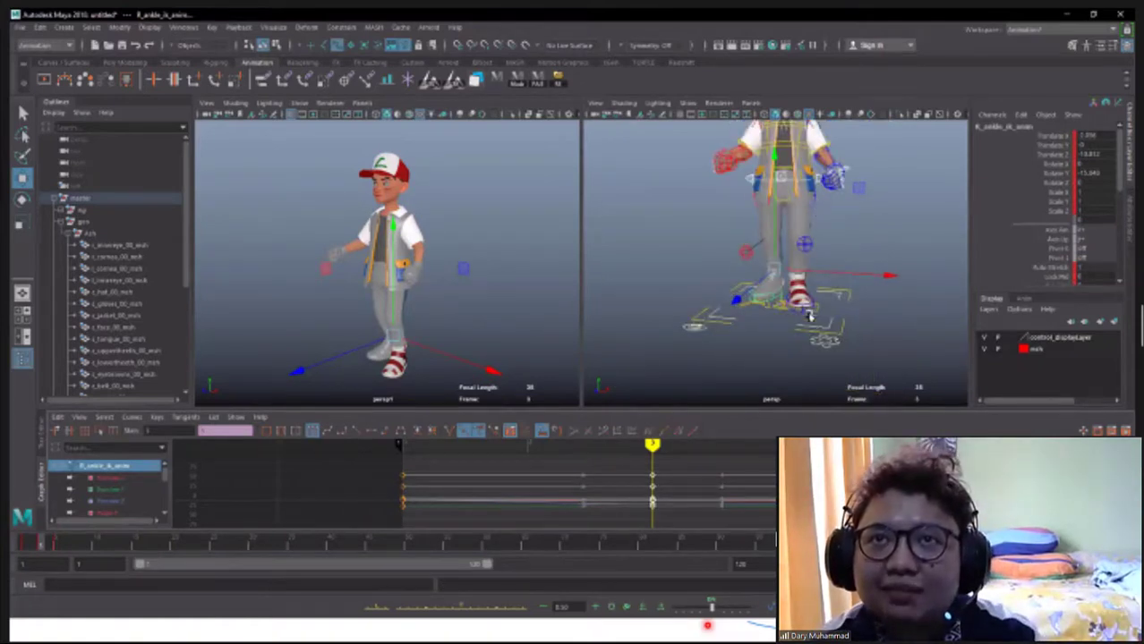
pyautogui.moveTo(809, 315); pyautogui.dragTo(719, 271)
pyautogui.moveTo(735, 318)
pyautogui.mouseDown()
pyautogui.moveTo(831, 299)
pyautogui.moveTo(782, 305)
pyautogui.mouseUp()
pyautogui.click(782, 304)
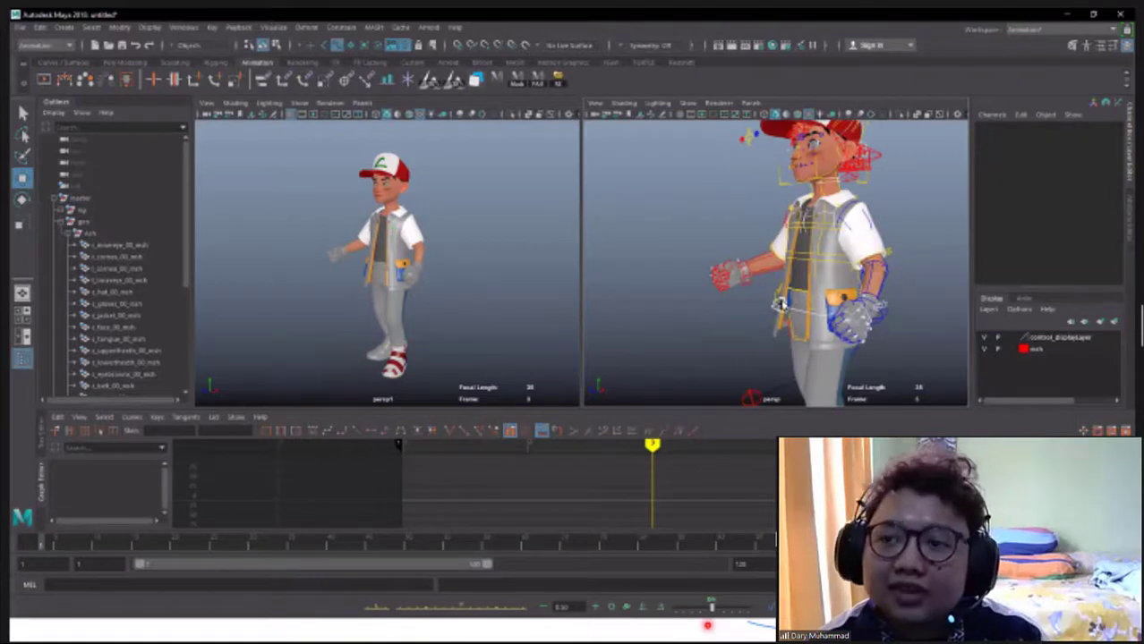
# Nudge the COG up, then rotate head_fk_anim about 12 degrees toward the camera
pyautogui.click(780, 316)
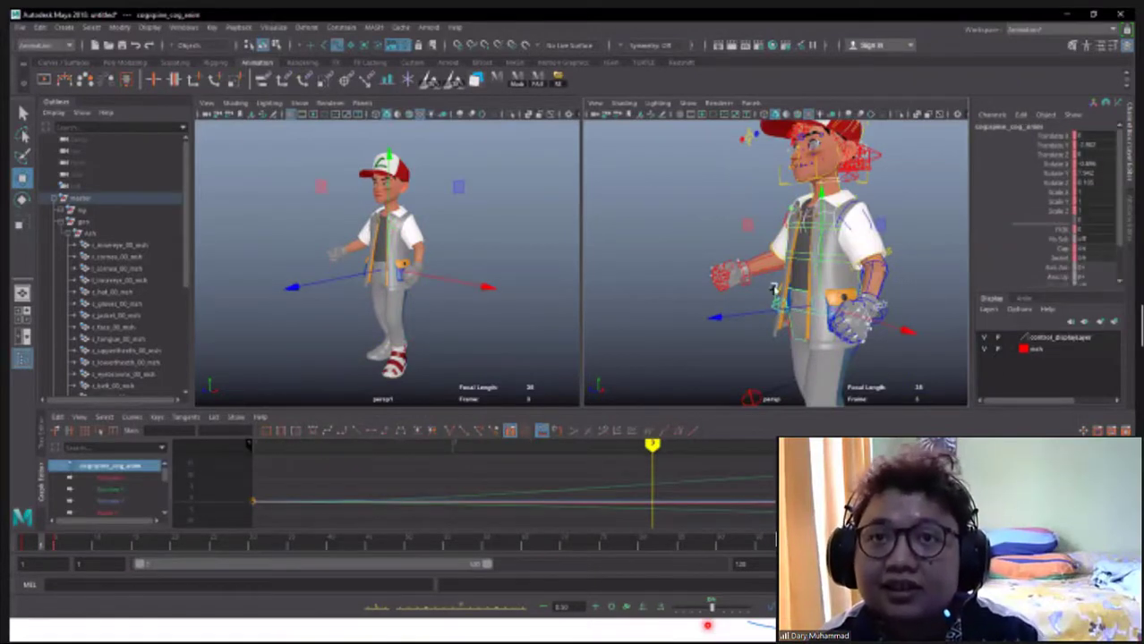
pyautogui.moveTo(822, 253); pyautogui.dragTo(815, 237)
pyautogui.click(757, 202)
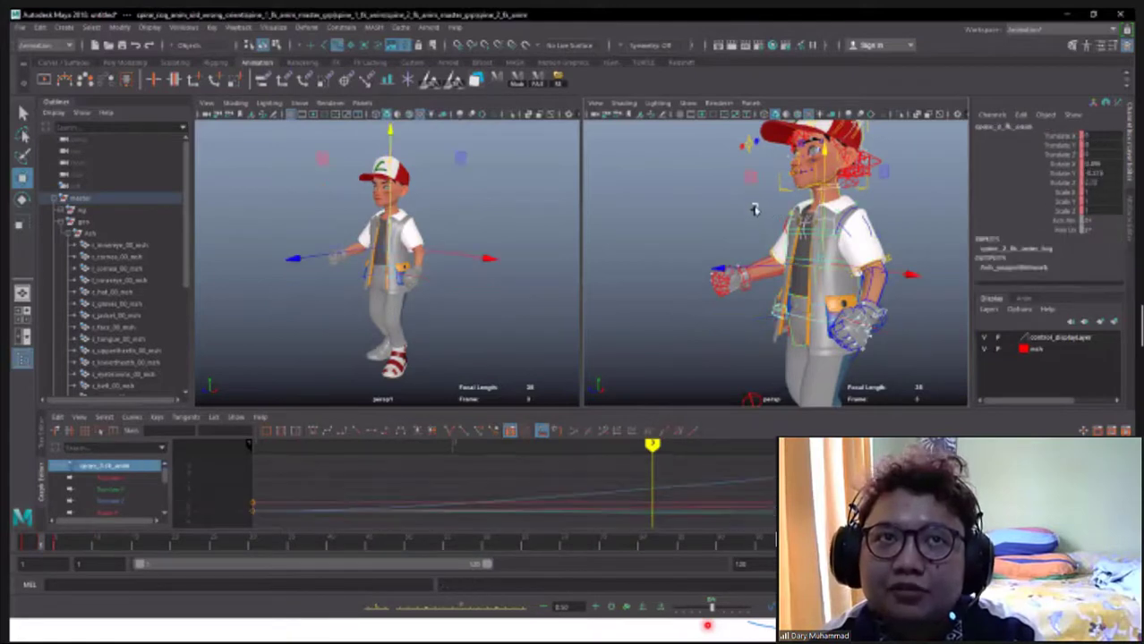
pyautogui.press('e')
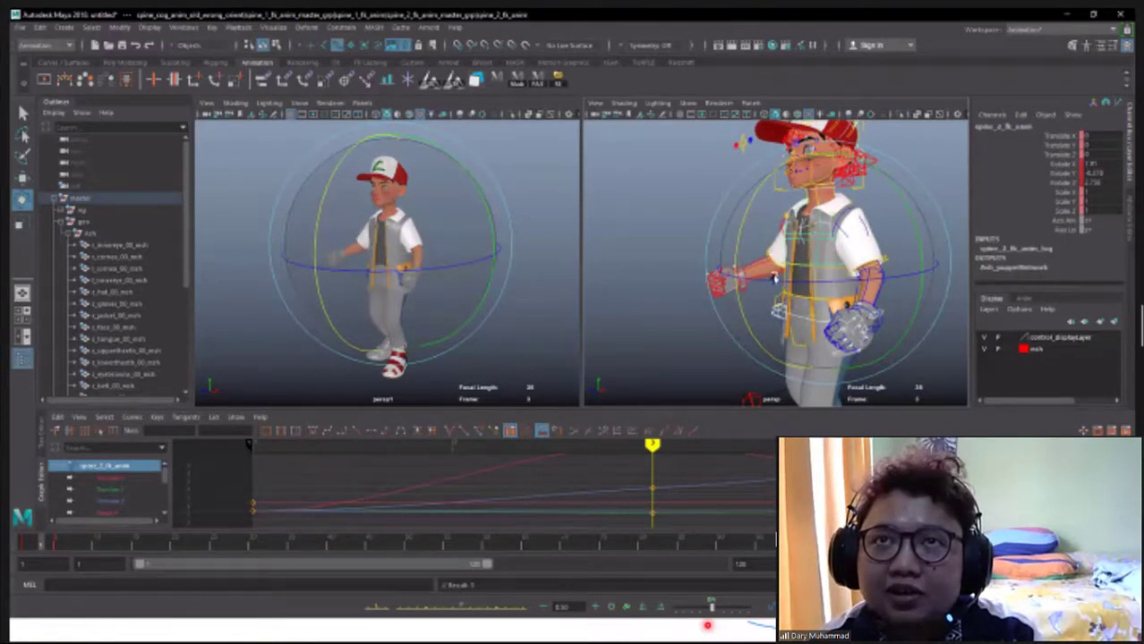
pyautogui.click(766, 282)
pyautogui.click(809, 244)
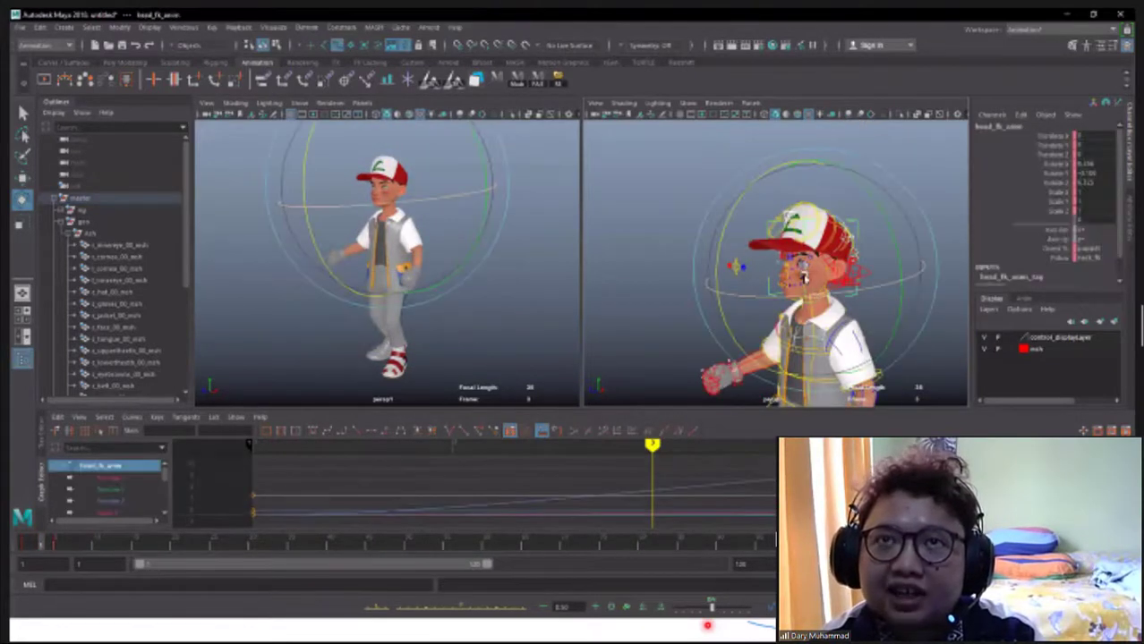
pyautogui.moveTo(803, 279); pyautogui.dragTo(808, 300)
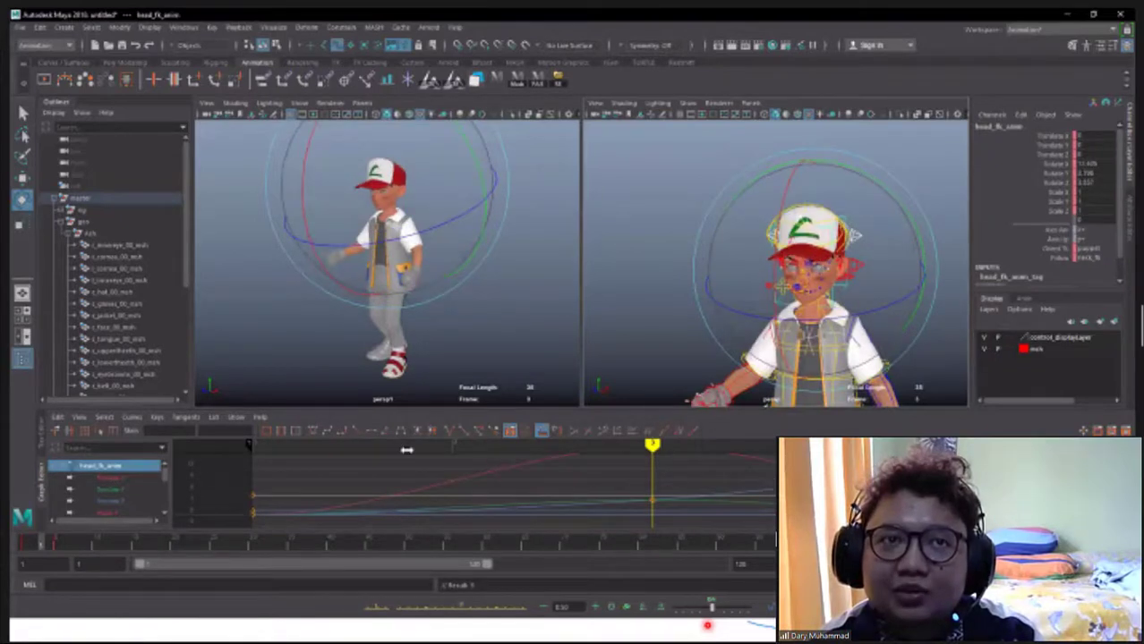
# Scrub the timeline back and forward to review the head turn, framing the upper body
pyautogui.moveTo(407, 450); pyautogui.dragTo(290, 454)
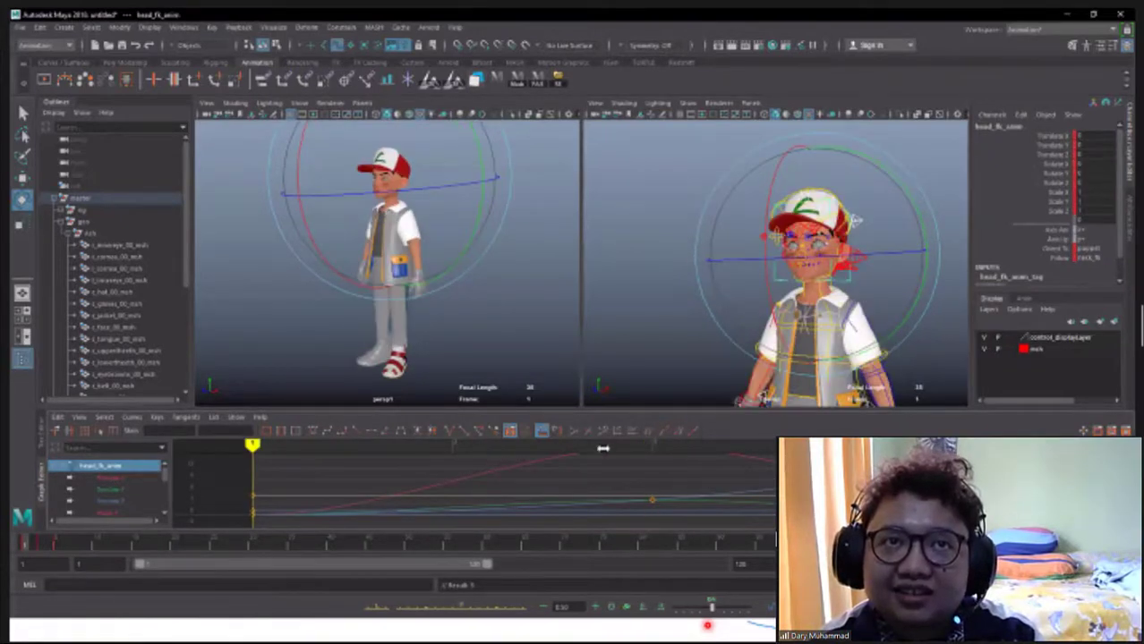
pyautogui.moveTo(602, 449); pyautogui.dragTo(695, 454)
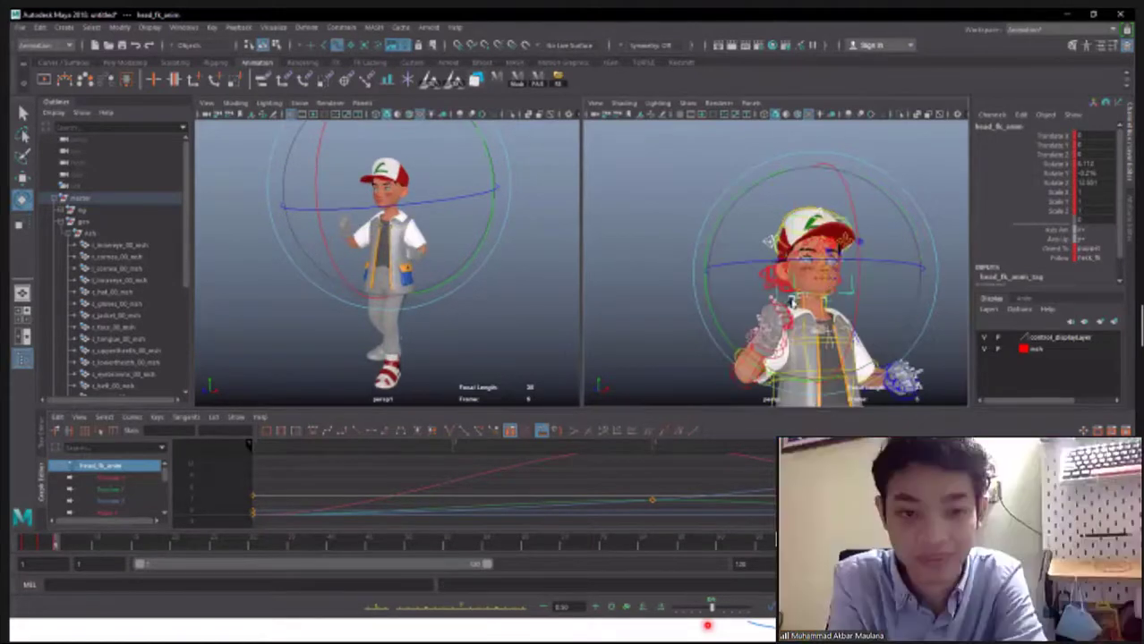
pyautogui.moveTo(792, 304); pyautogui.dragTo(896, 352)
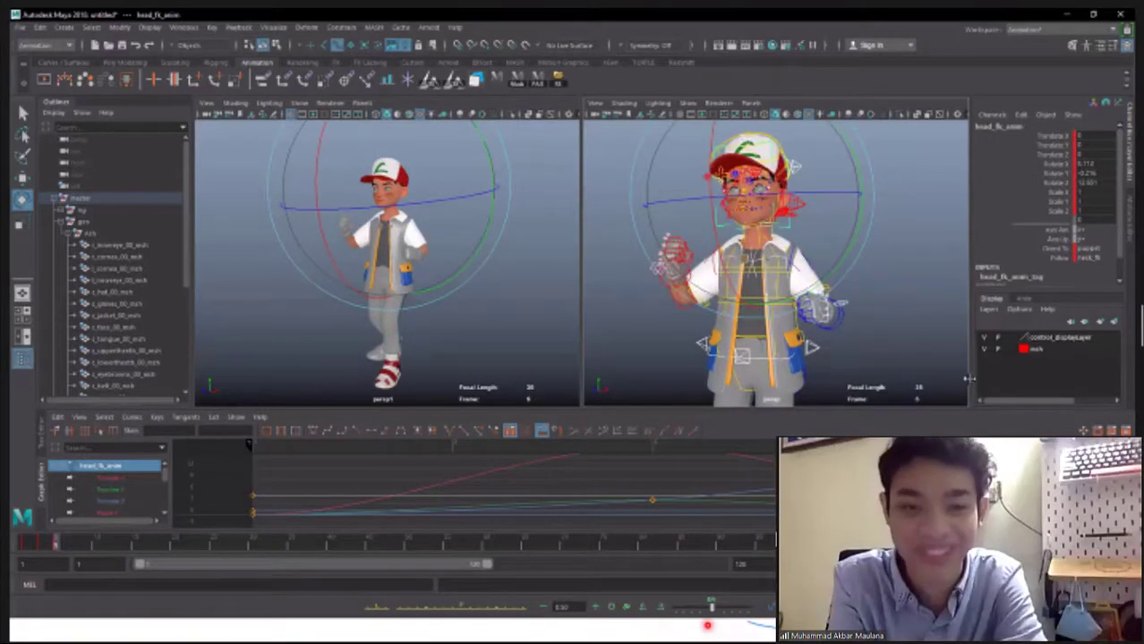
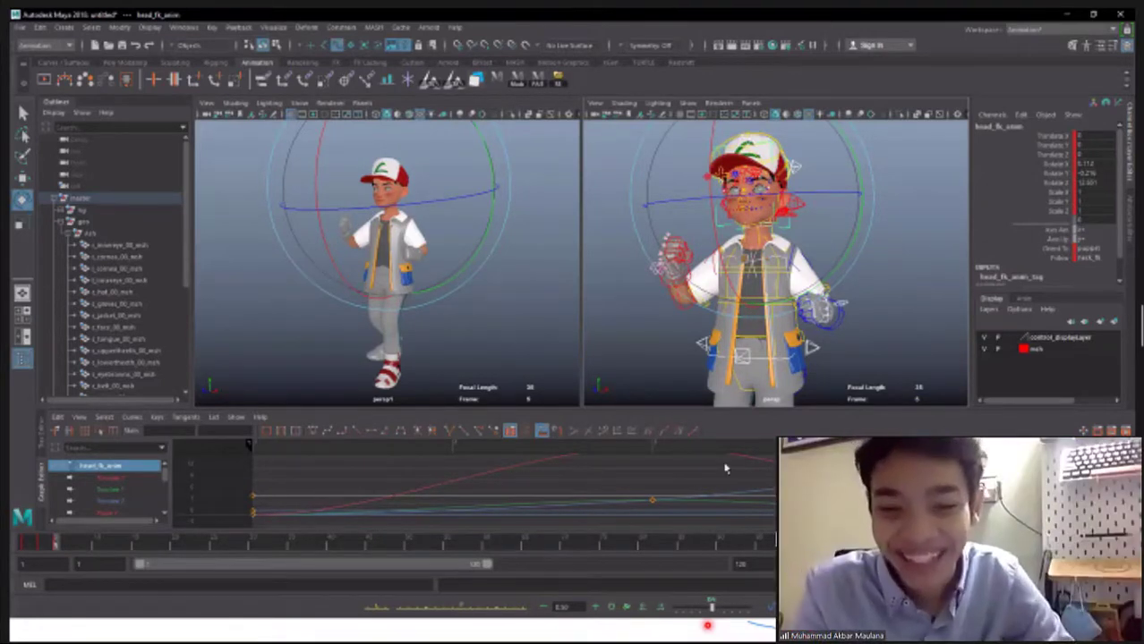
# Fit the curves in the Graph Editor and marquee-select all the boy rig's controls
pyautogui.press('f')
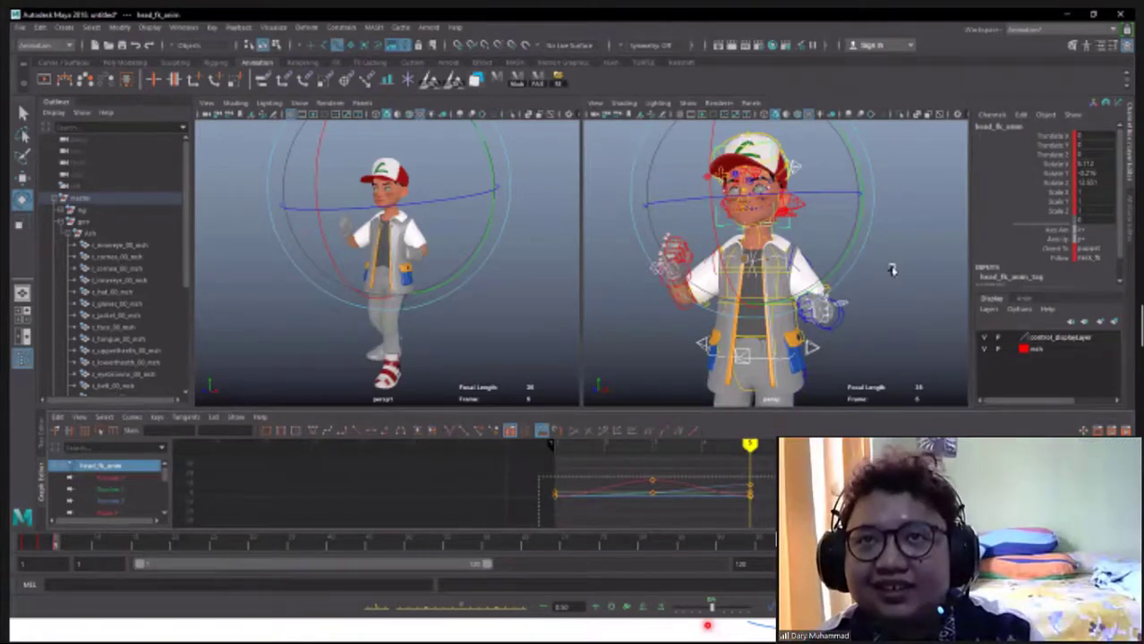
pyautogui.scroll(-4, 895, 233)
pyautogui.moveTo(689, 351); pyautogui.dragTo(962, 199)
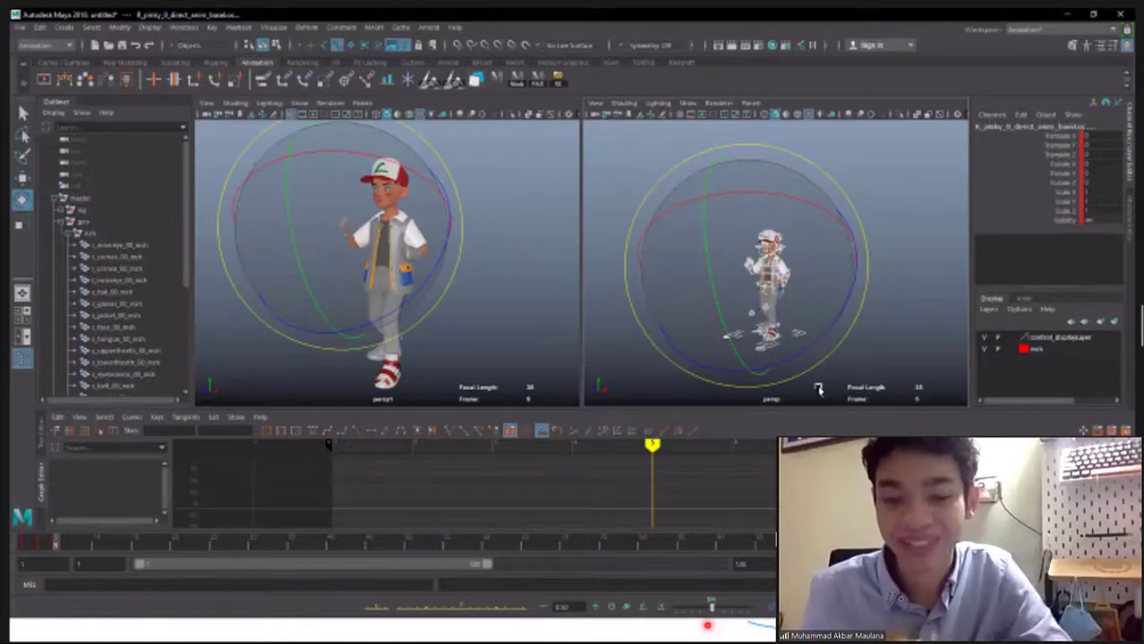
pyautogui.moveTo(717, 207); pyautogui.dragTo(817, 389)
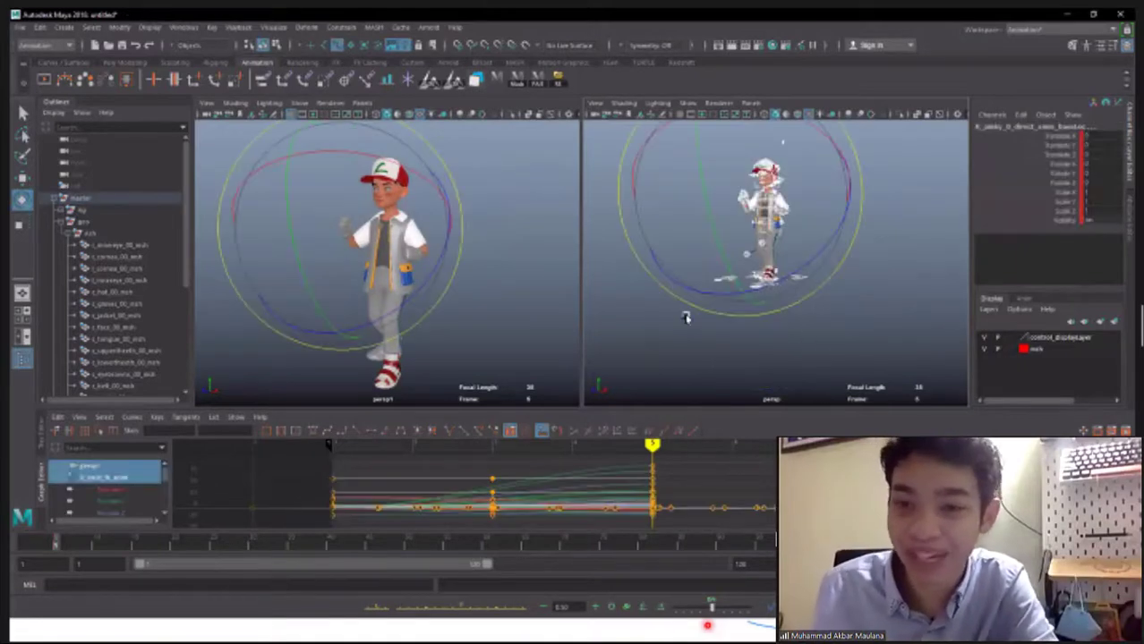
pyautogui.scroll(3, 684, 317)
pyautogui.scroll(1, 743, 329)
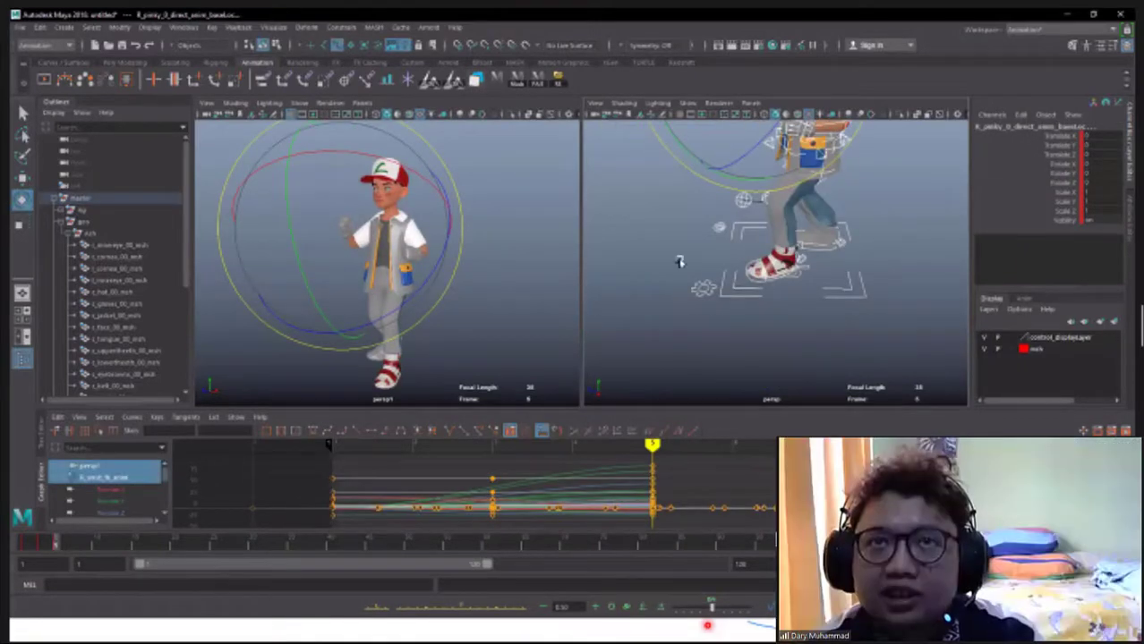
# Switch to the Move tool, select the foot controls, then step the selection up to the hip control
pyautogui.press('w')
pyautogui.scroll(3, 679, 230)
pyautogui.moveTo(680, 261); pyautogui.dragTo(671, 210)
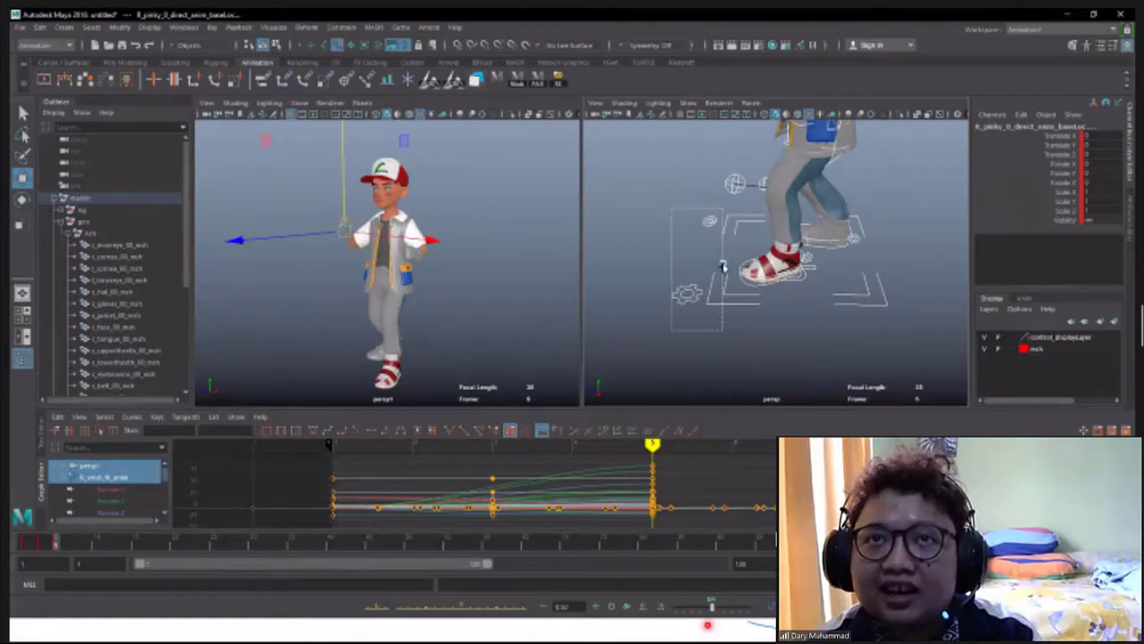
pyautogui.moveTo(722, 267); pyautogui.dragTo(733, 301)
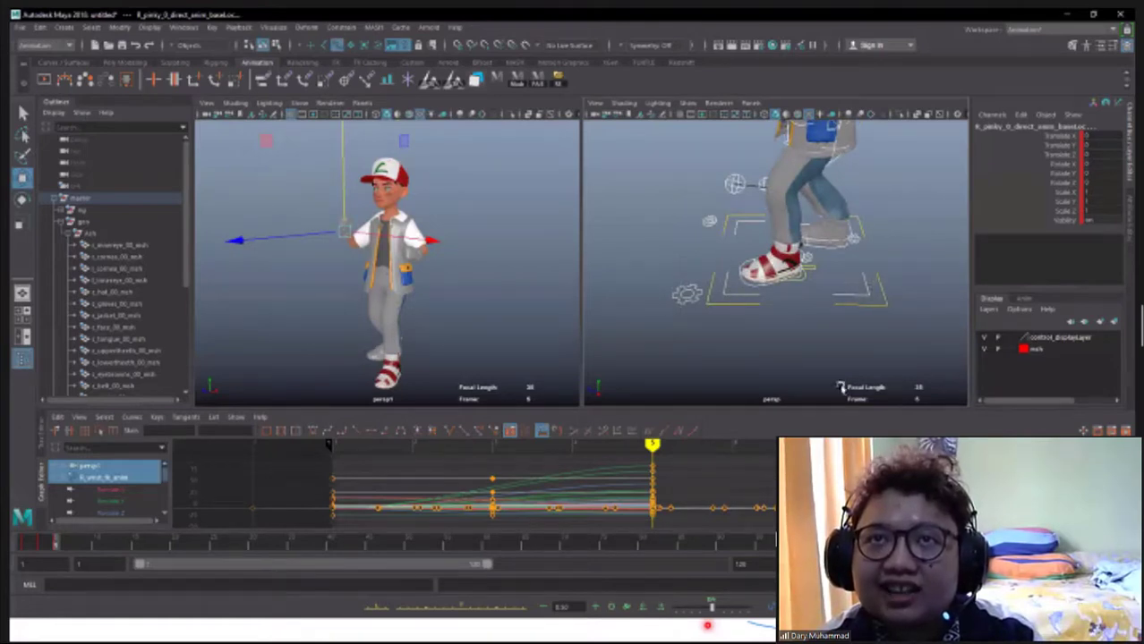
pyautogui.hotkey('ctrl', 'z')
pyautogui.hotkey('ctrl', 'z')
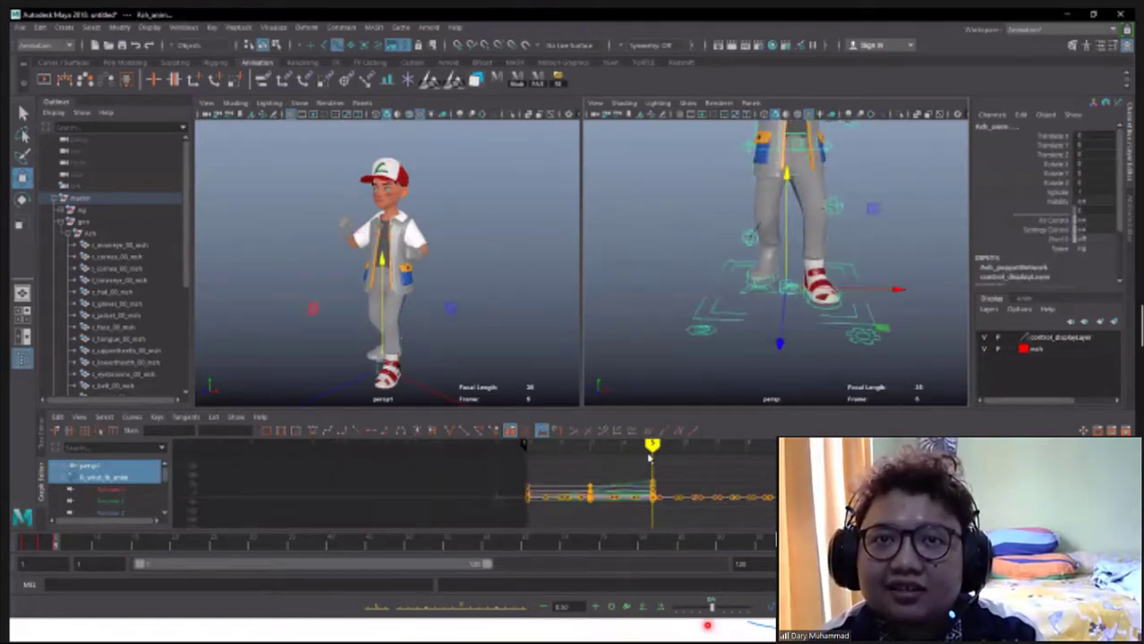
# Jump to frame 1 and scrub forward through the boy's animation
pyautogui.scroll(-3, 650, 457)
pyautogui.click(617, 447)
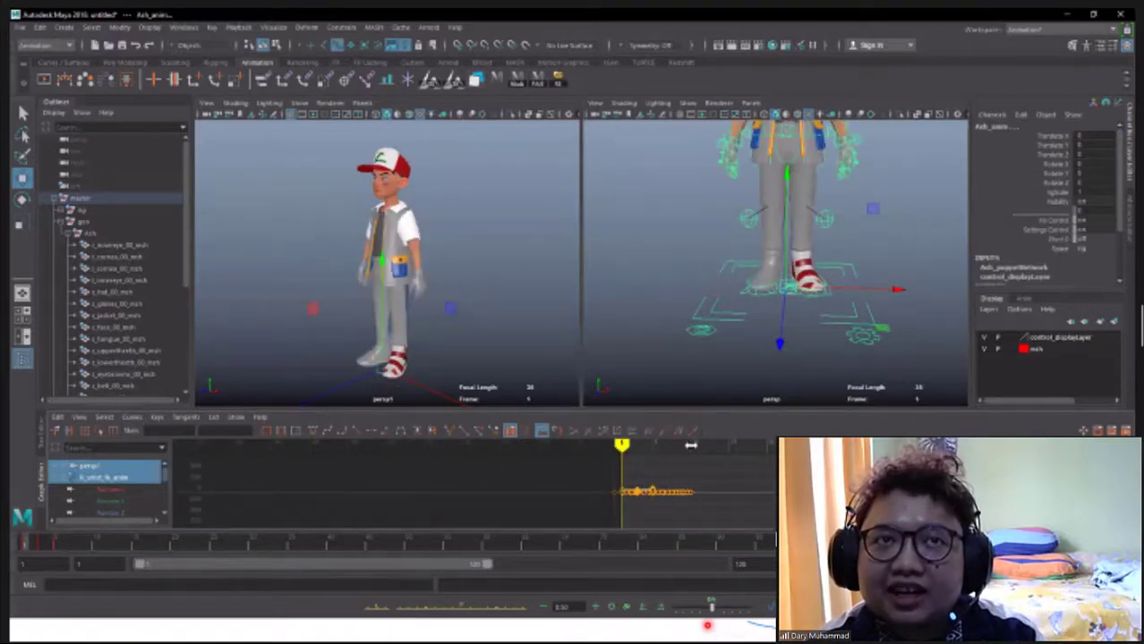
pyautogui.moveTo(690, 445)
pyautogui.mouseDown()
pyautogui.moveTo(744, 453)
pyautogui.moveTo(750, 527)
pyautogui.mouseUp()
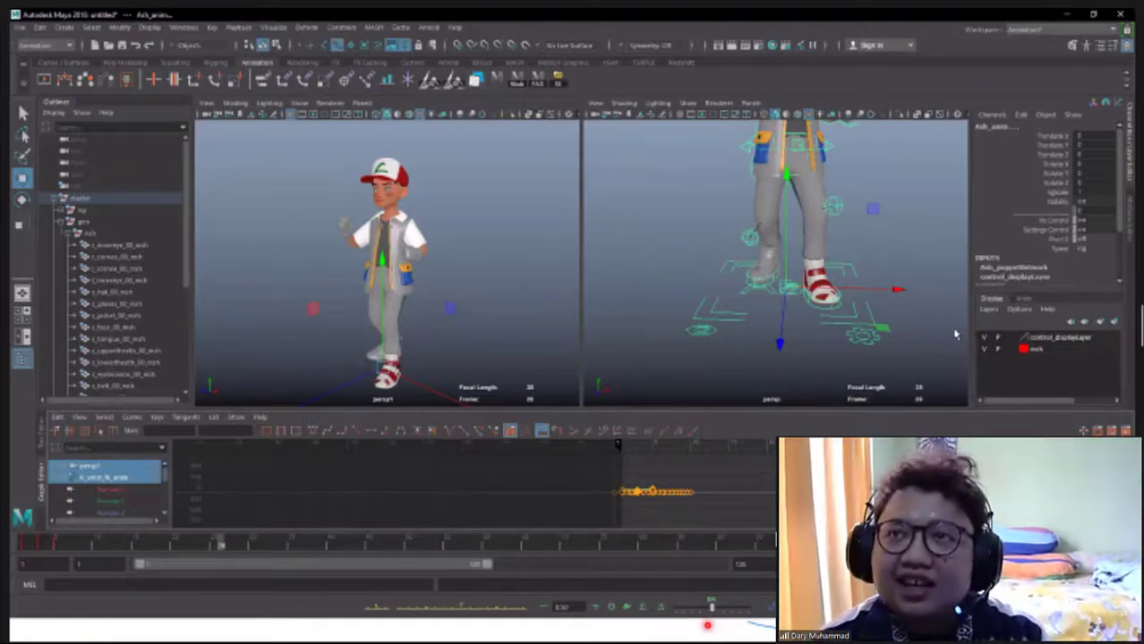
# Show the animation layers list and tumble the viewport to frame the boy's torso, head and cap
pyautogui.click(1025, 298)
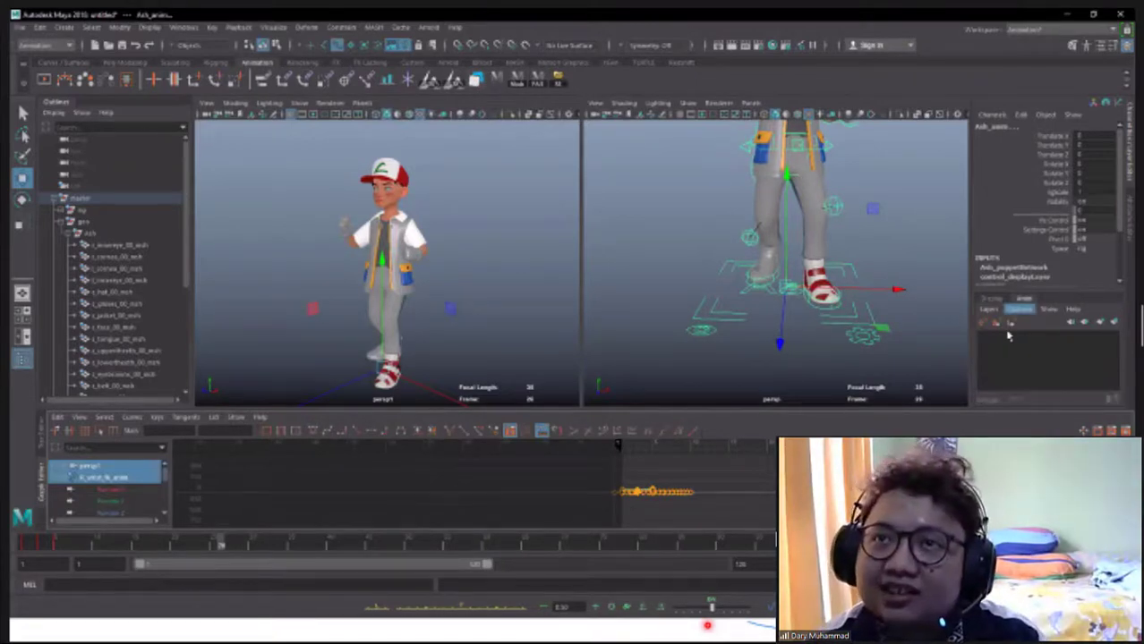
pyautogui.scroll(1, 833, 243)
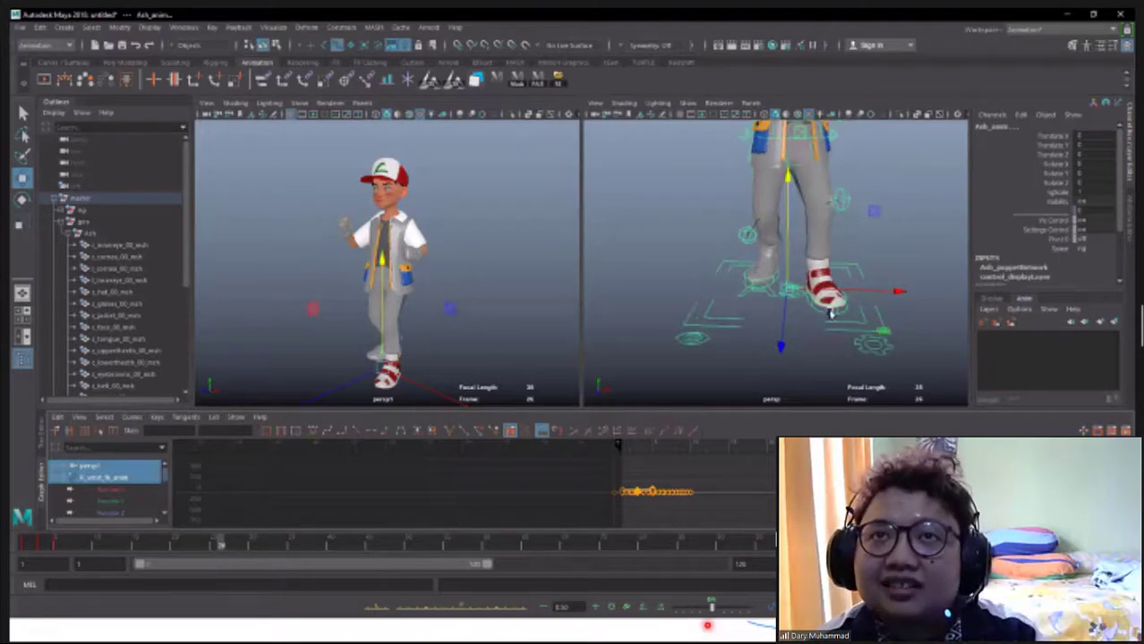
pyautogui.moveTo(732, 264); pyautogui.dragTo(666, 326)
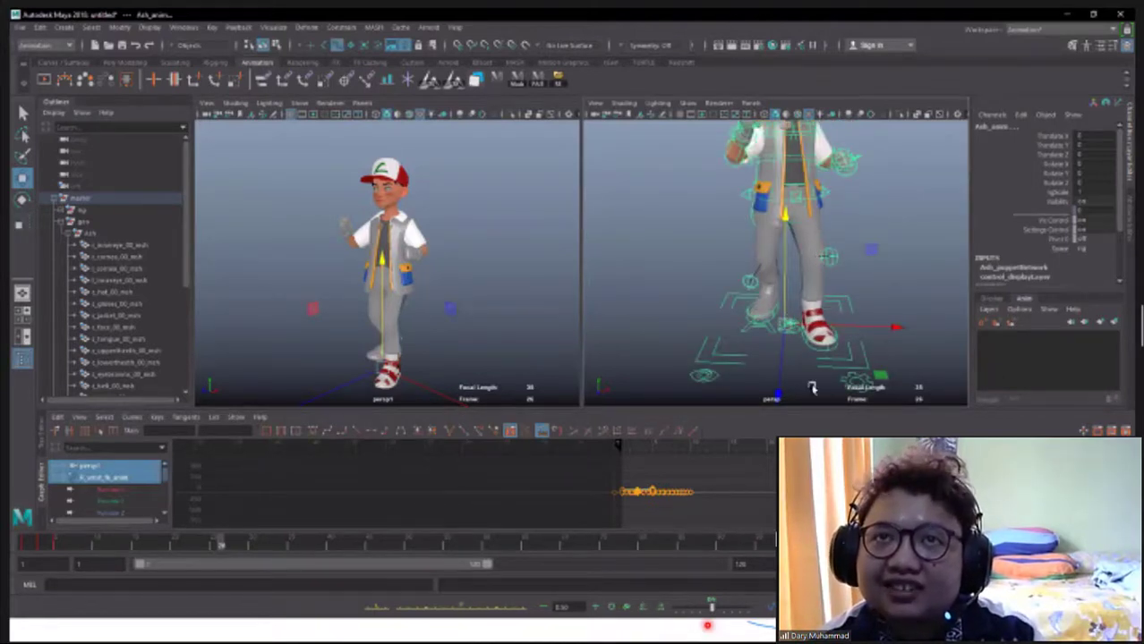
pyautogui.moveTo(818, 261); pyautogui.dragTo(793, 380)
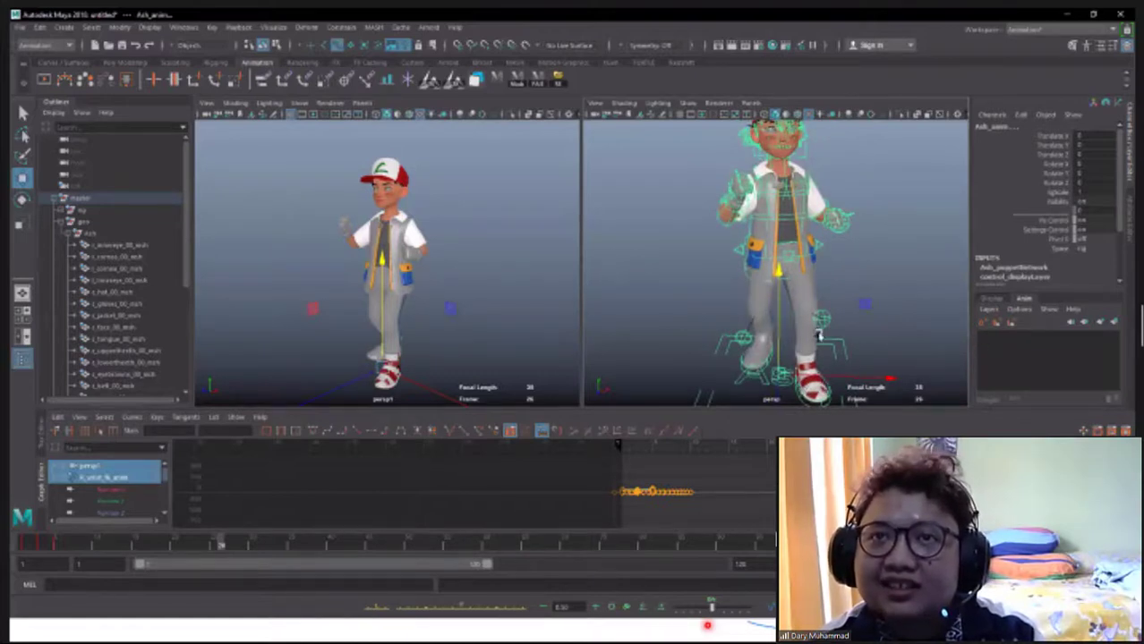
pyautogui.moveTo(853, 398); pyautogui.dragTo(795, 369)
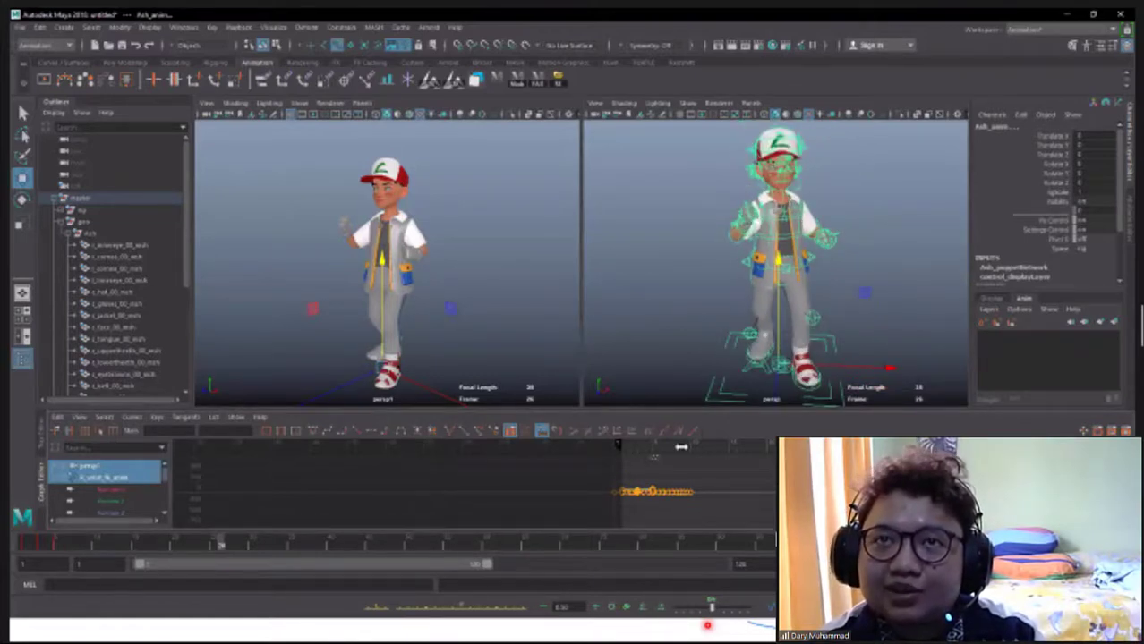
# Jump between frames 0 and 16, then play the animation and stop it back at frame 1
pyautogui.moveTo(681, 446); pyautogui.dragTo(721, 451)
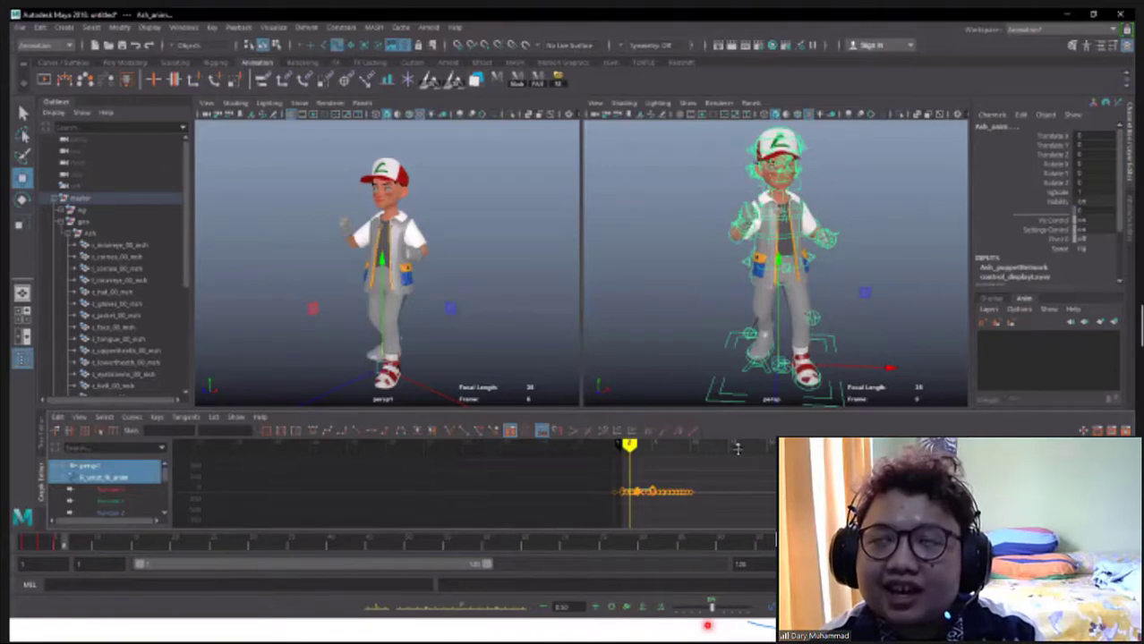
pyautogui.click(737, 446)
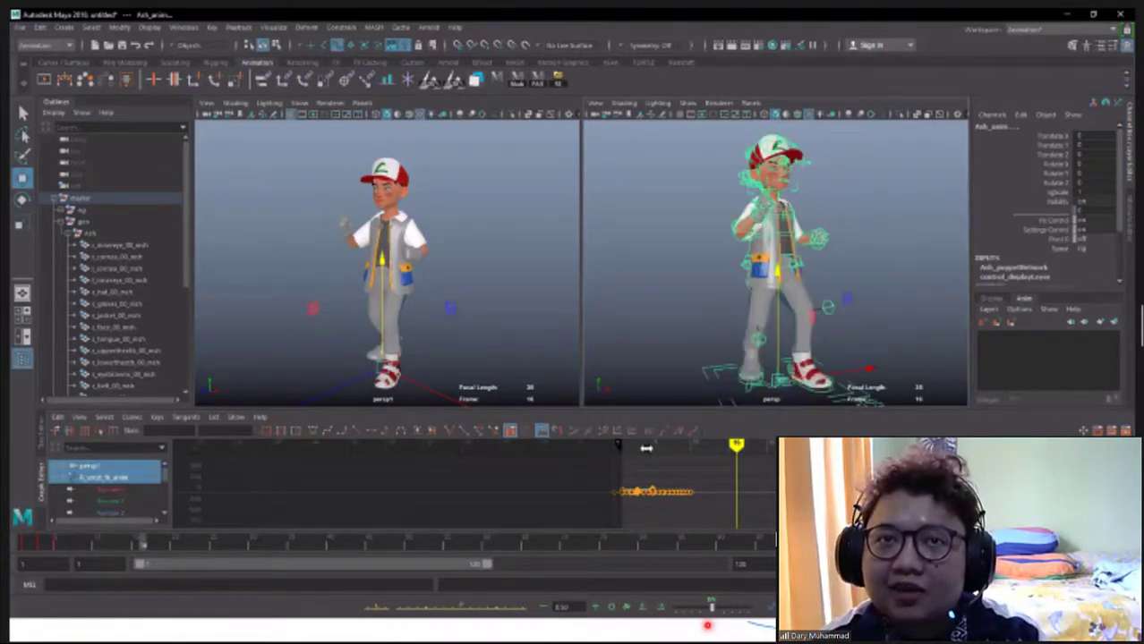
pyautogui.hotkey('alt', 'shift', 'v')
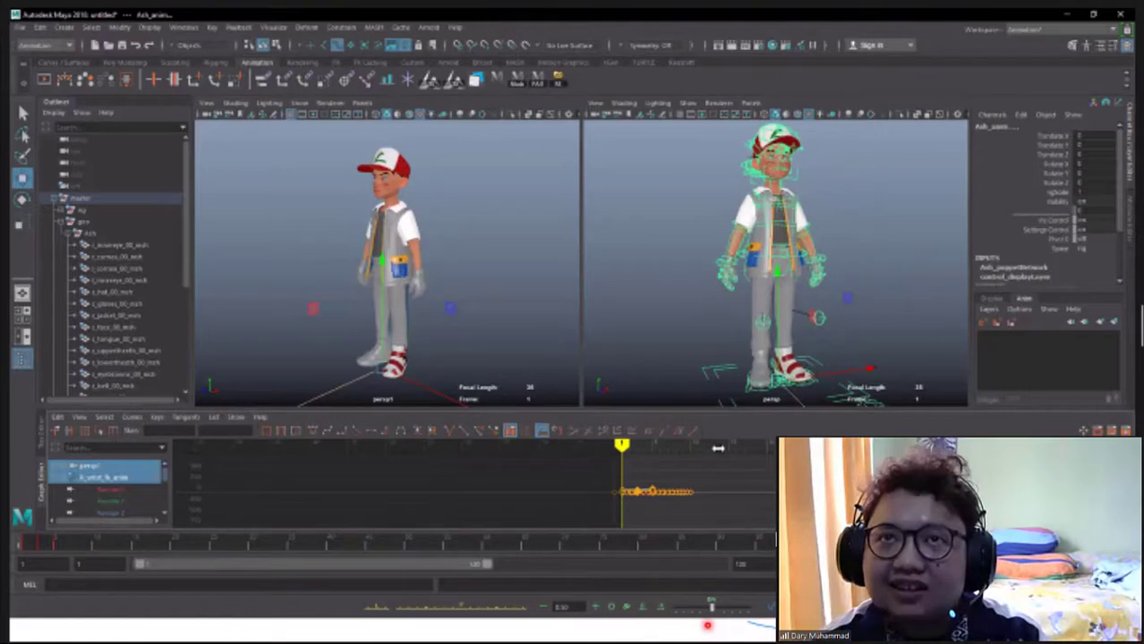
pyautogui.hotkey('alt', 'v')
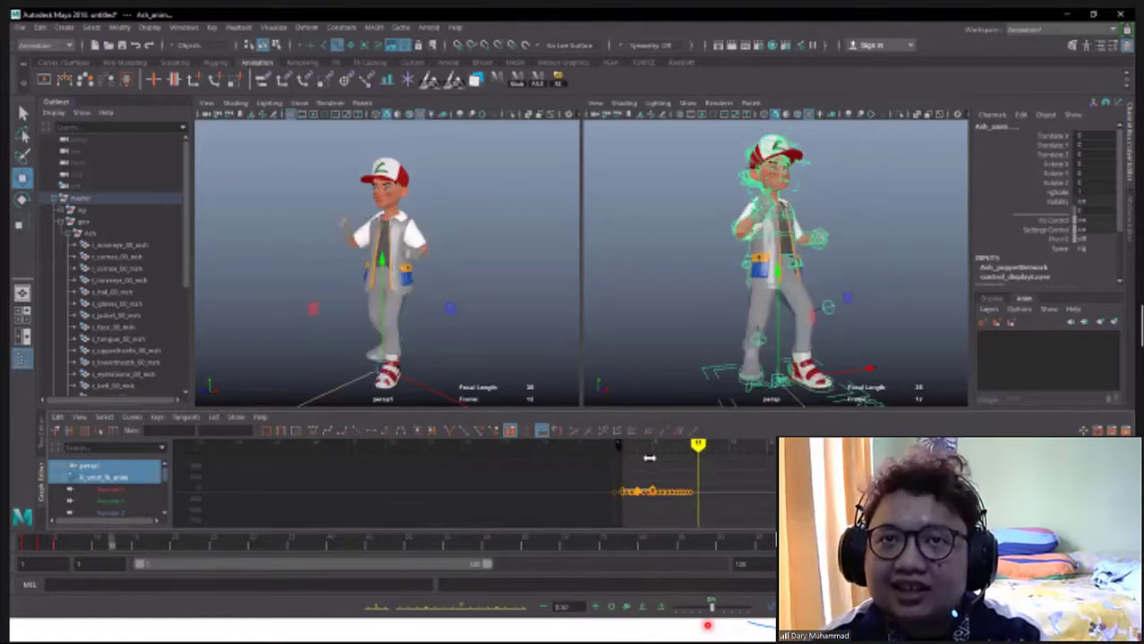
pyautogui.hotkey('alt', 'shift', 'v')
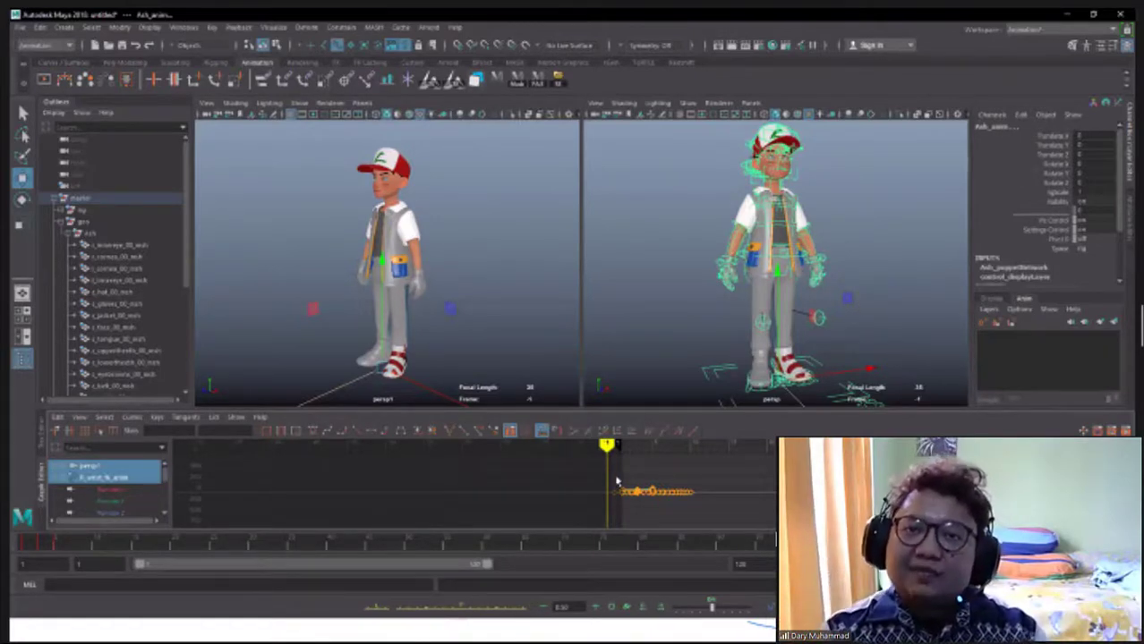
pyautogui.moveTo(624, 458)
pyautogui.mouseDown()
pyautogui.moveTo(626, 478)
pyautogui.moveTo(671, 452)
pyautogui.moveTo(653, 459)
pyautogui.moveTo(677, 462)
pyautogui.moveTo(631, 454)
pyautogui.mouseUp()
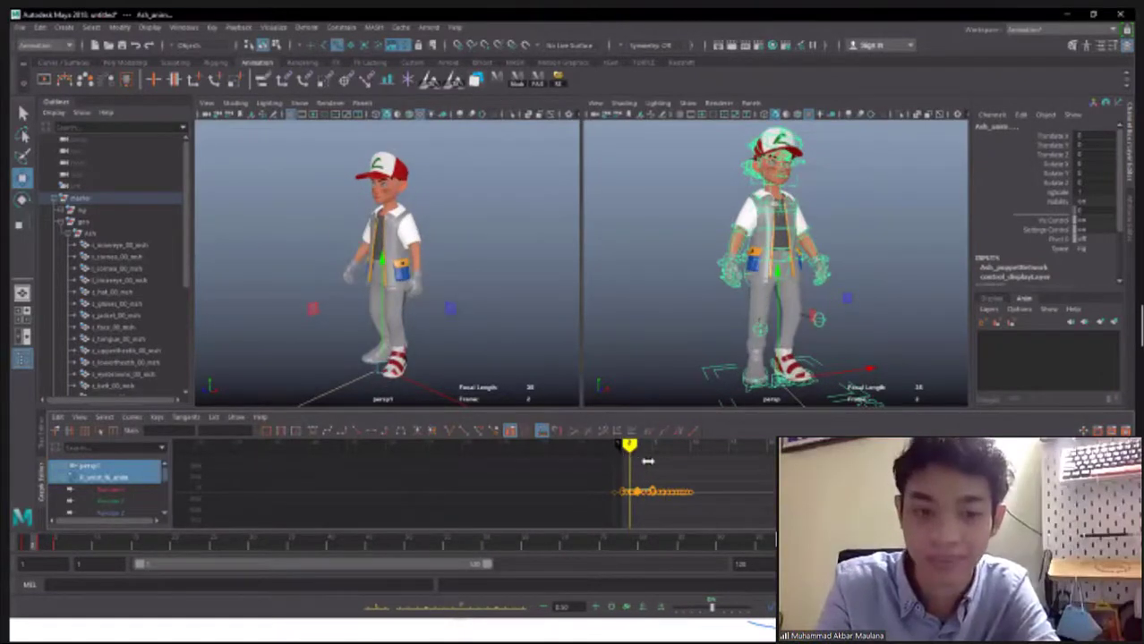
pyautogui.moveTo(632, 455); pyautogui.dragTo(659, 464)
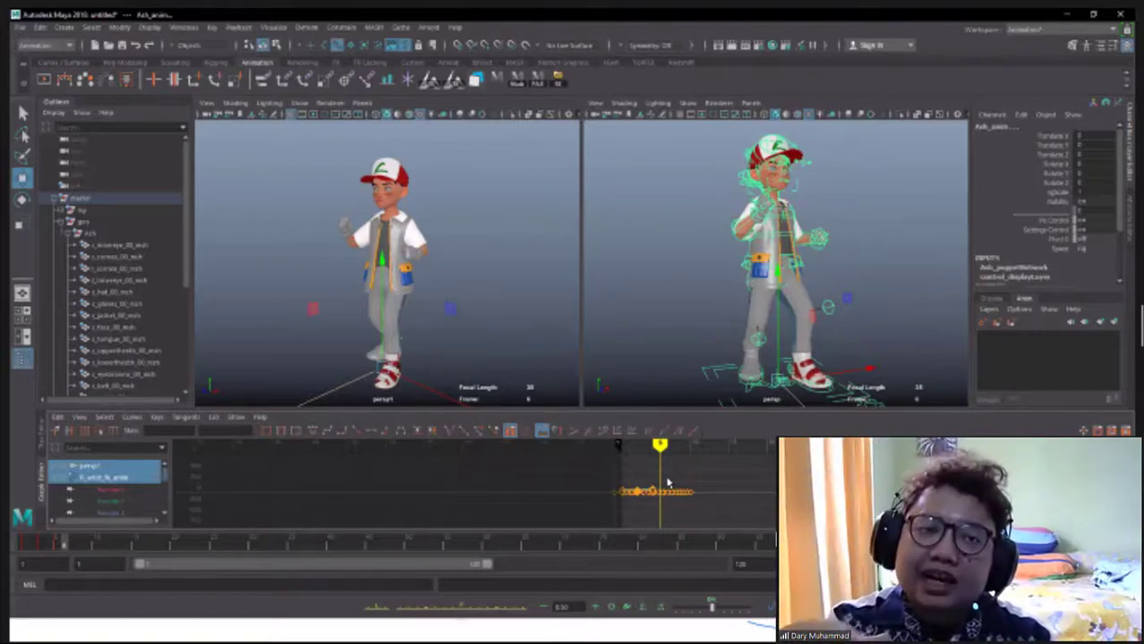
pyautogui.hotkey('alt', ',')
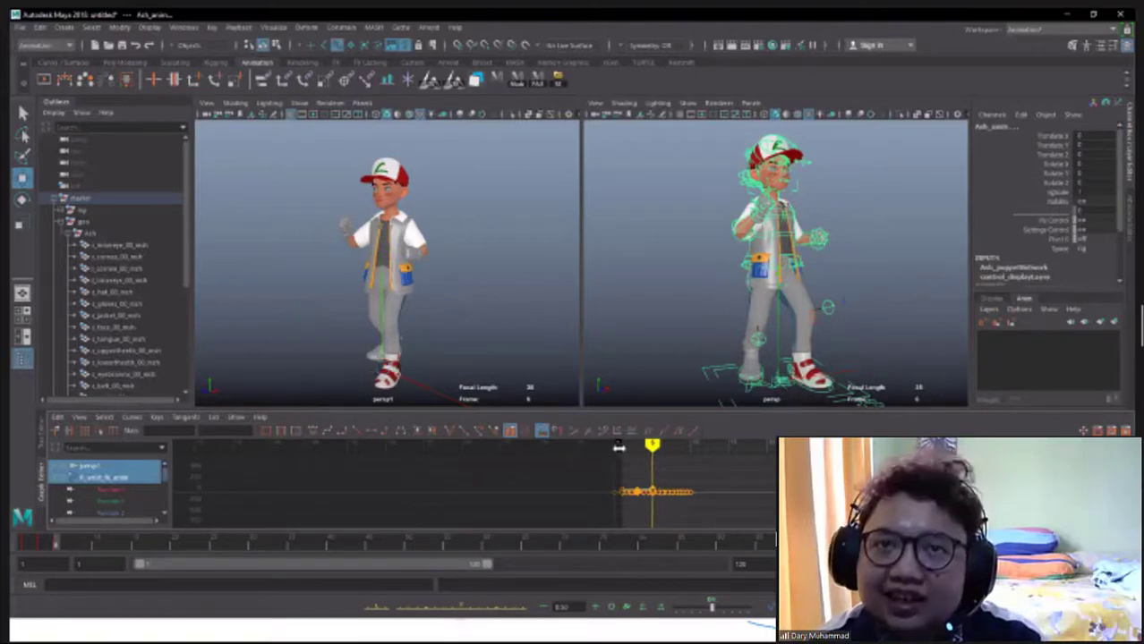
pyautogui.moveTo(619, 446); pyautogui.dragTo(691, 460)
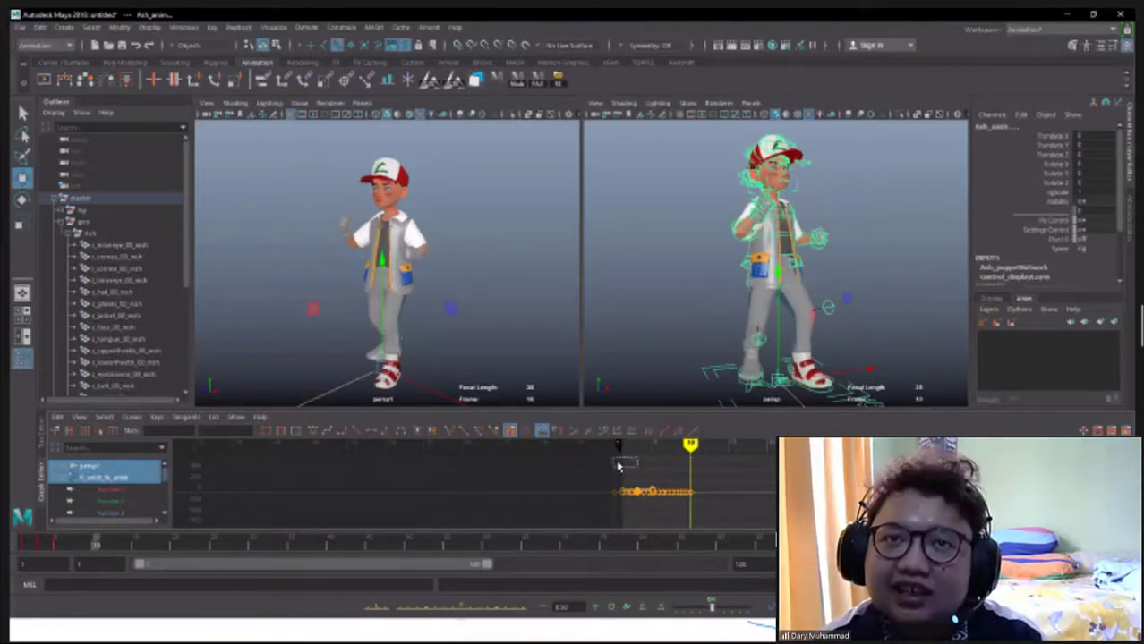
pyautogui.click(629, 445)
pyautogui.moveTo(635, 446); pyautogui.dragTo(669, 477)
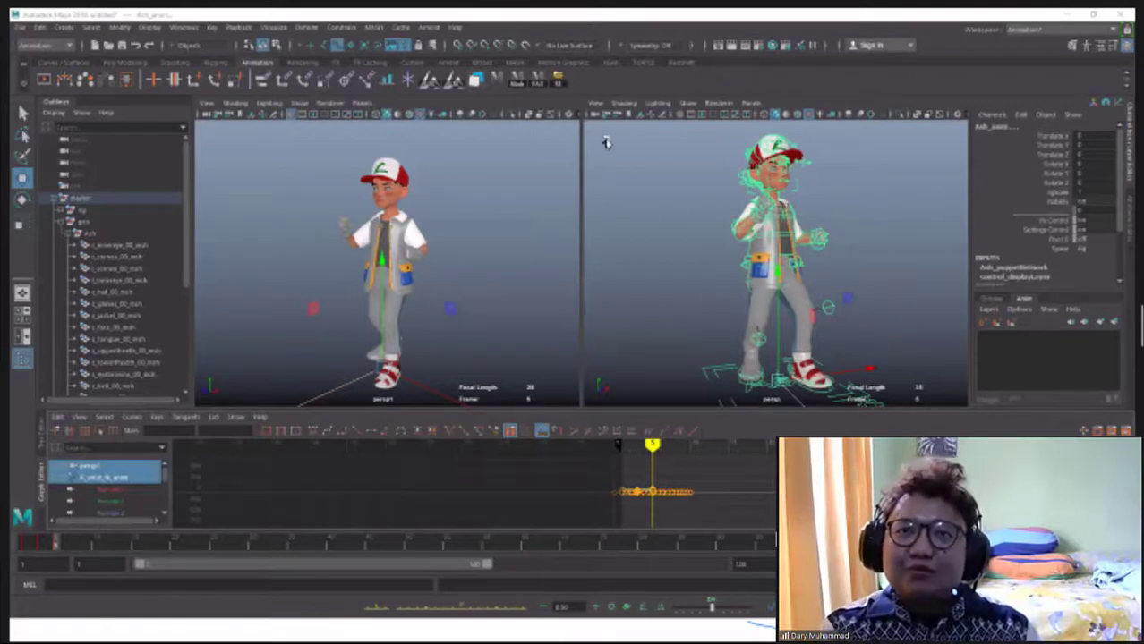
# Marquee-select the boy's rig controls so their curves appear in the Graph Editor
pyautogui.scroll(-2, 737, 176)
pyautogui.moveTo(692, 170); pyautogui.dragTo(895, 398)
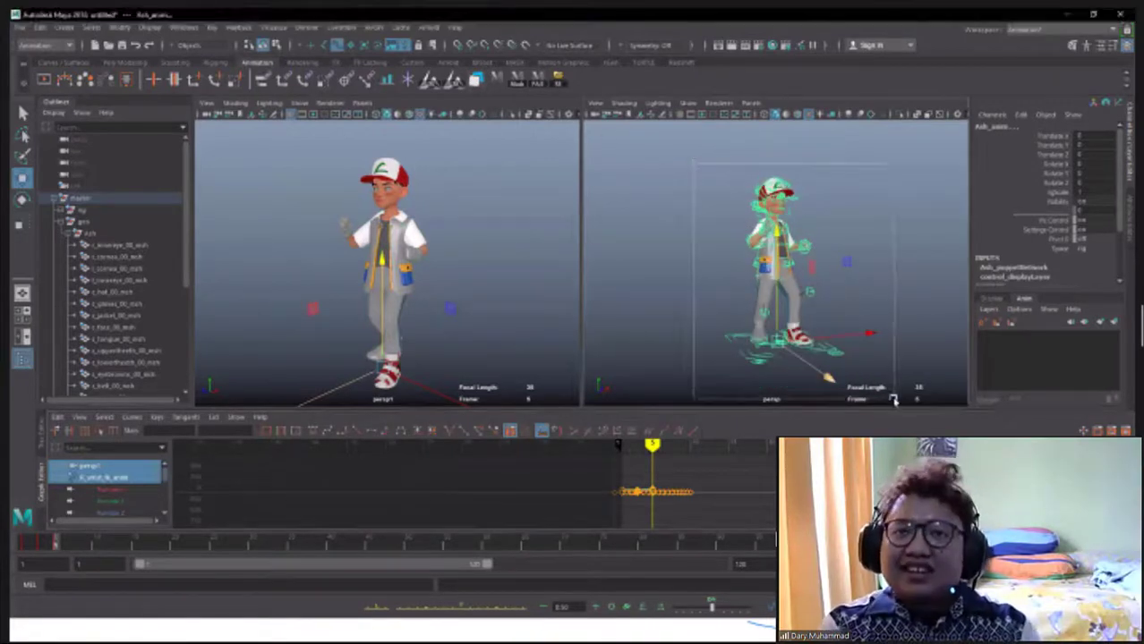
pyautogui.click(895, 333)
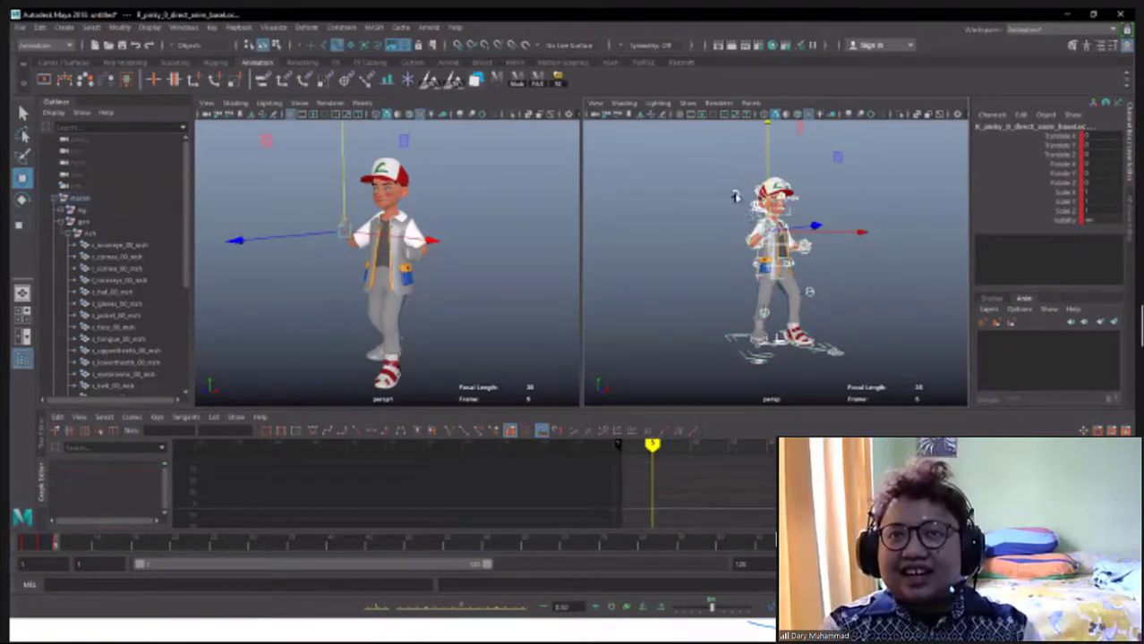
pyautogui.moveTo(707, 163); pyautogui.dragTo(874, 394)
pyautogui.click(797, 318)
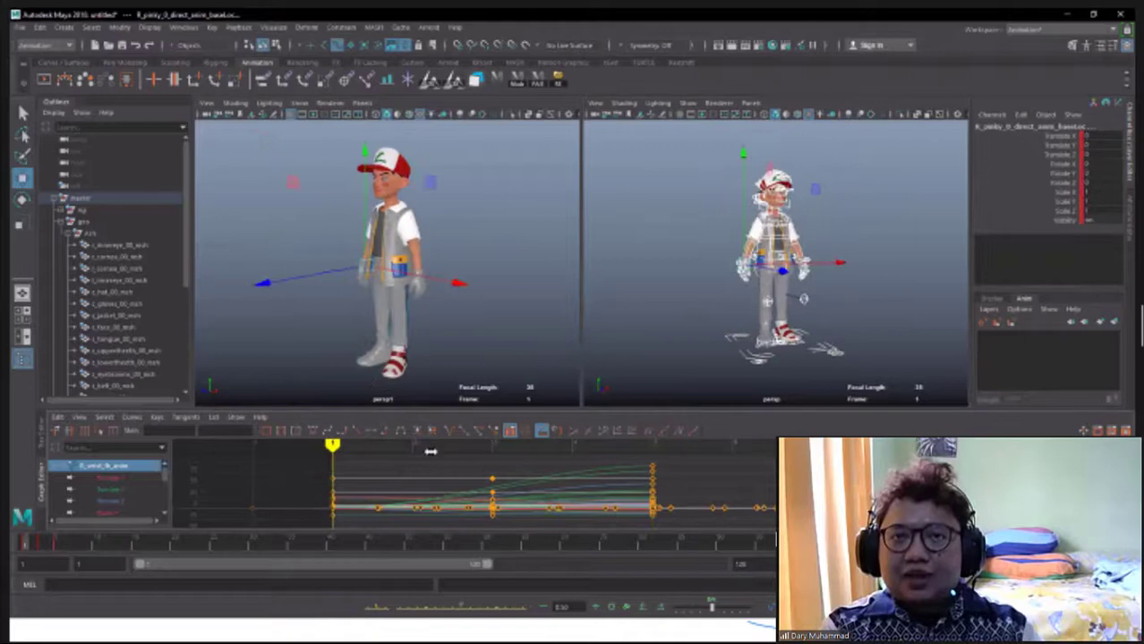
# Scrub the time slider back and forth through the first few frames of motion
pyautogui.moveTo(431, 452); pyautogui.dragTo(656, 457)
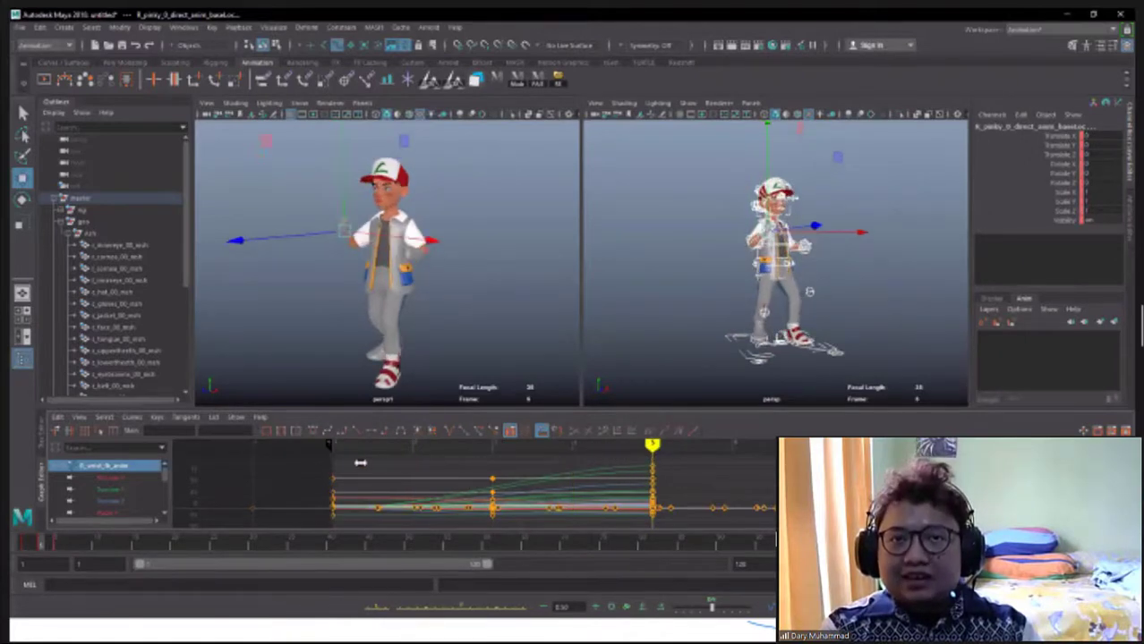
pyautogui.moveTo(360, 462); pyautogui.dragTo(651, 456)
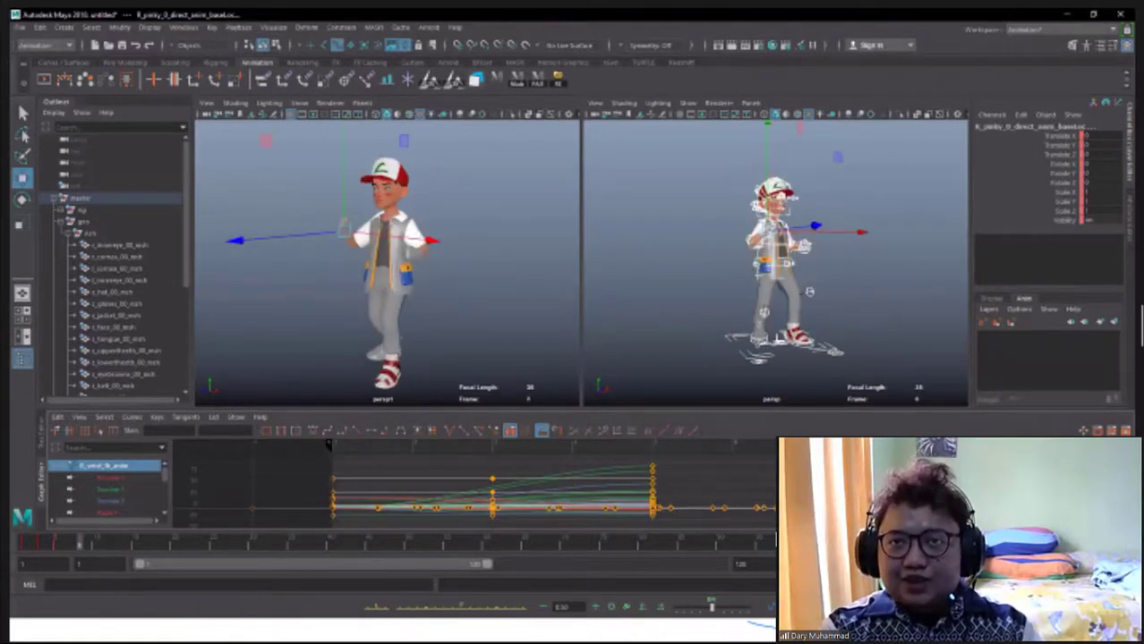
pyautogui.scroll(-3, 654, 492)
pyautogui.moveTo(526, 465)
pyautogui.mouseDown()
pyautogui.moveTo(686, 460)
pyautogui.moveTo(617, 465)
pyautogui.moveTo(662, 488)
pyautogui.mouseUp()
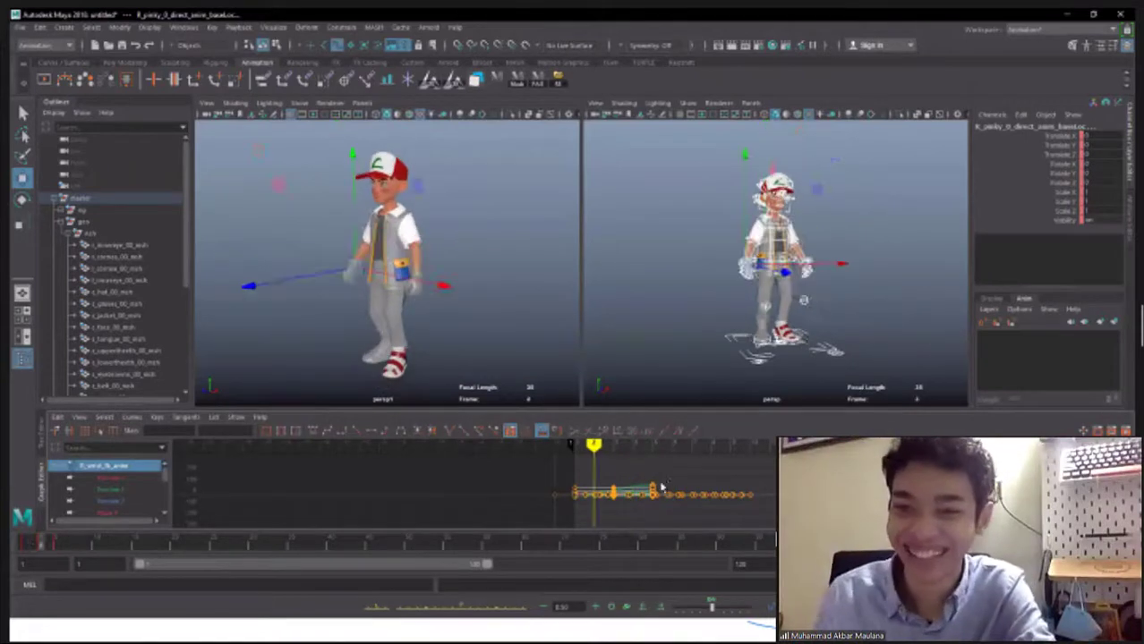
# At frame 30, select the keys to retime and spread them later in time
pyautogui.click(580, 541)
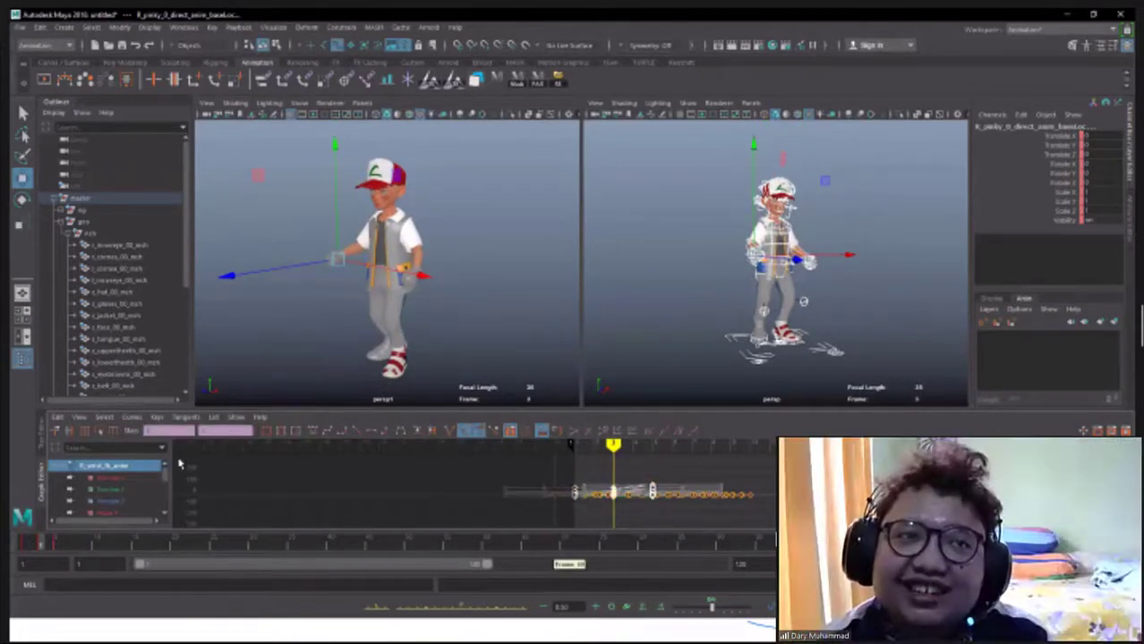
pyautogui.click(662, 500)
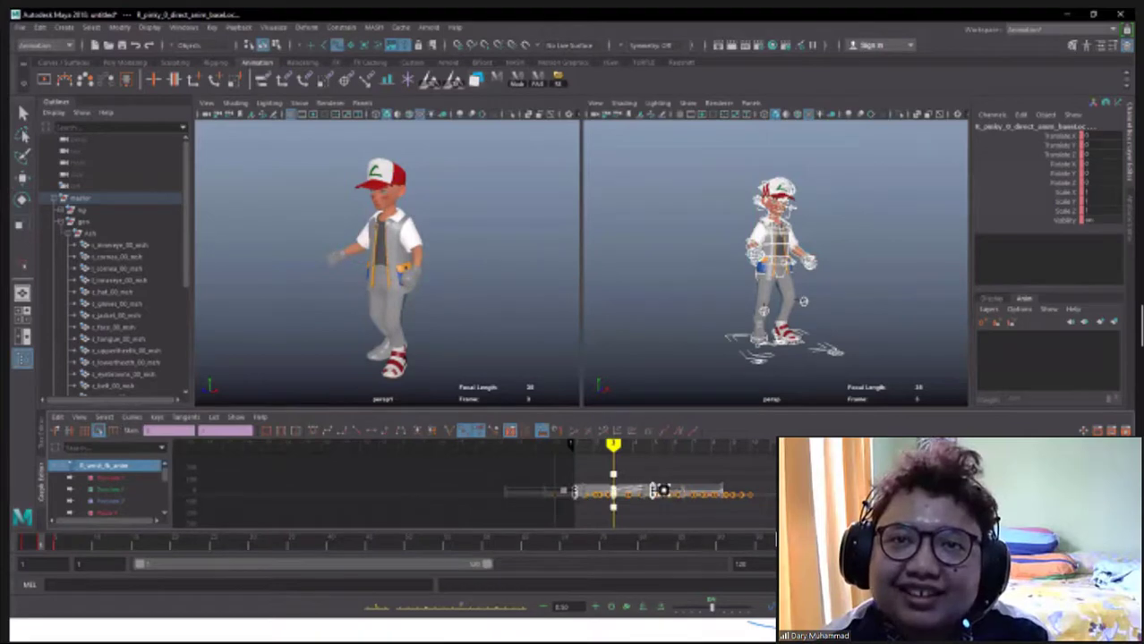
pyautogui.moveTo(705, 491); pyautogui.dragTo(709, 491)
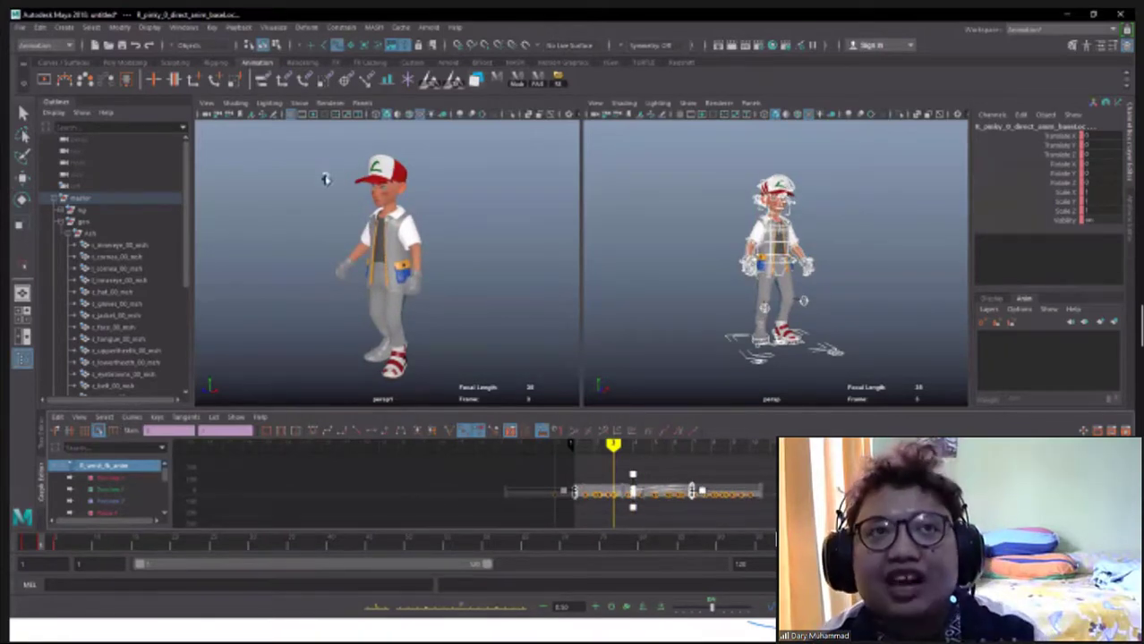
# Scrub back and forth through the retimed section, ending on frame 1
pyautogui.click(634, 445)
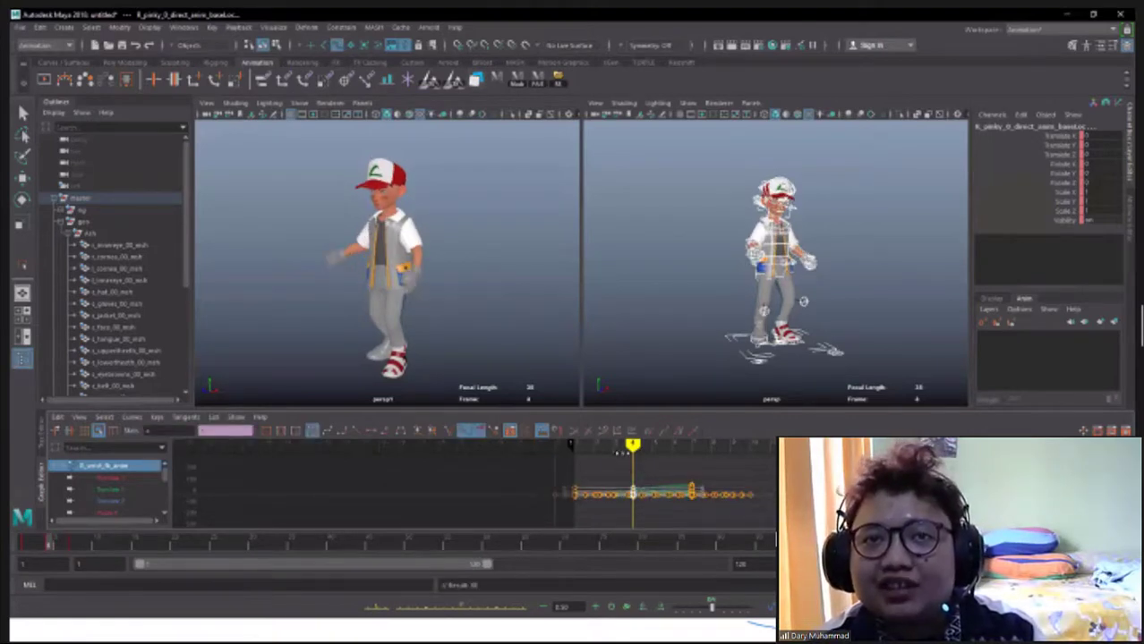
pyautogui.moveTo(622, 452)
pyautogui.mouseDown()
pyautogui.moveTo(573, 448)
pyautogui.moveTo(632, 456)
pyautogui.mouseUp()
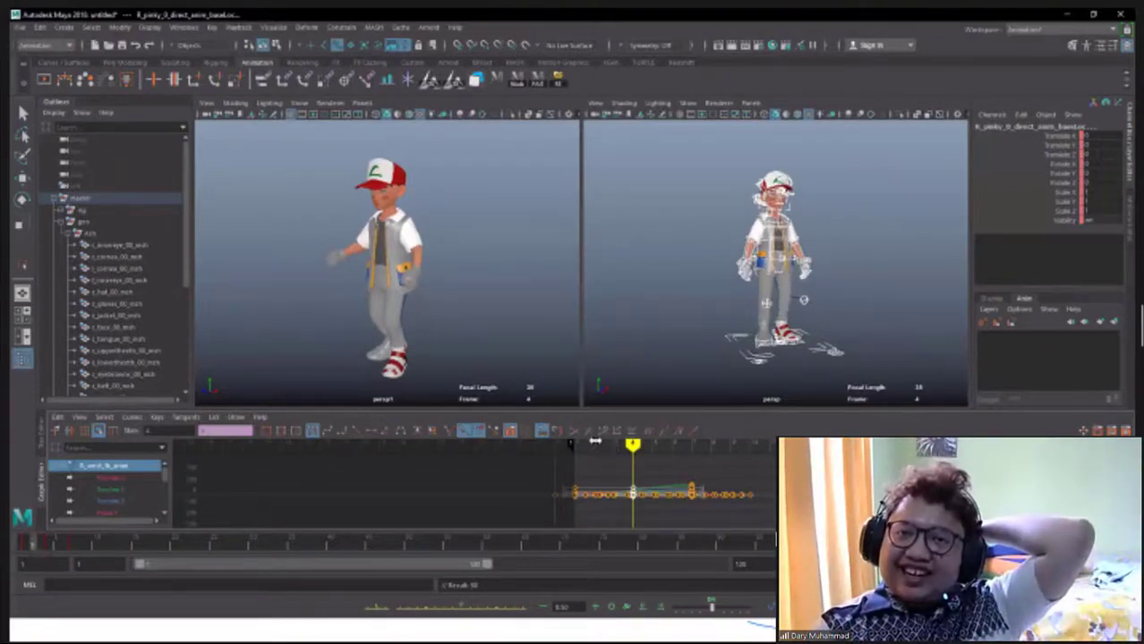
pyautogui.moveTo(613, 448); pyautogui.dragTo(740, 465)
pyautogui.moveTo(670, 472); pyautogui.dragTo(689, 480)
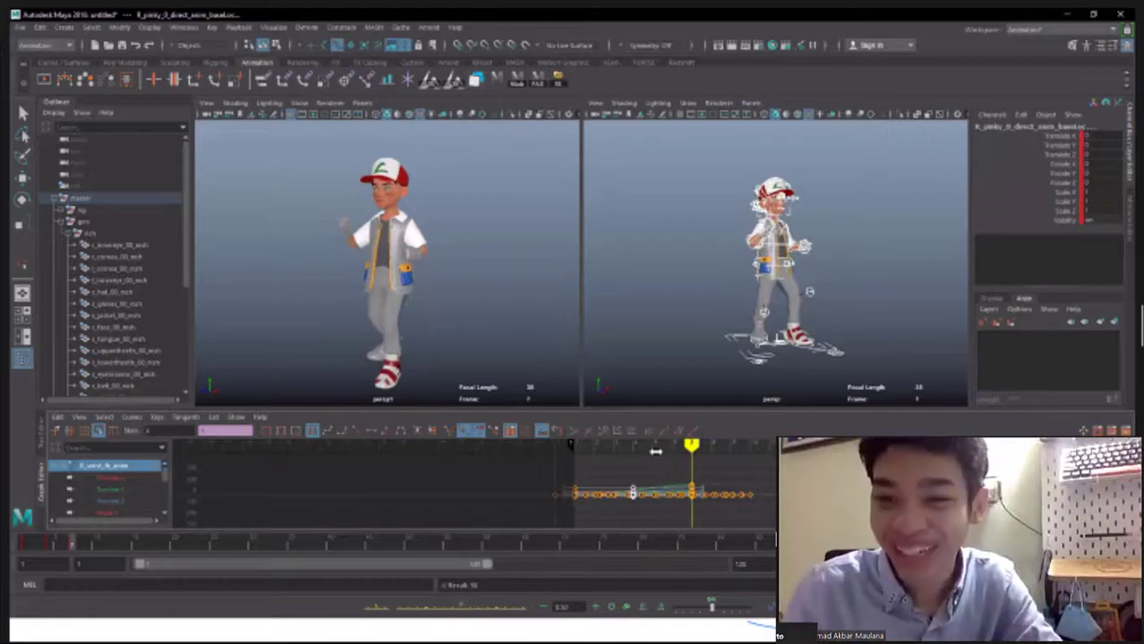
pyautogui.moveTo(656, 451); pyautogui.dragTo(705, 469)
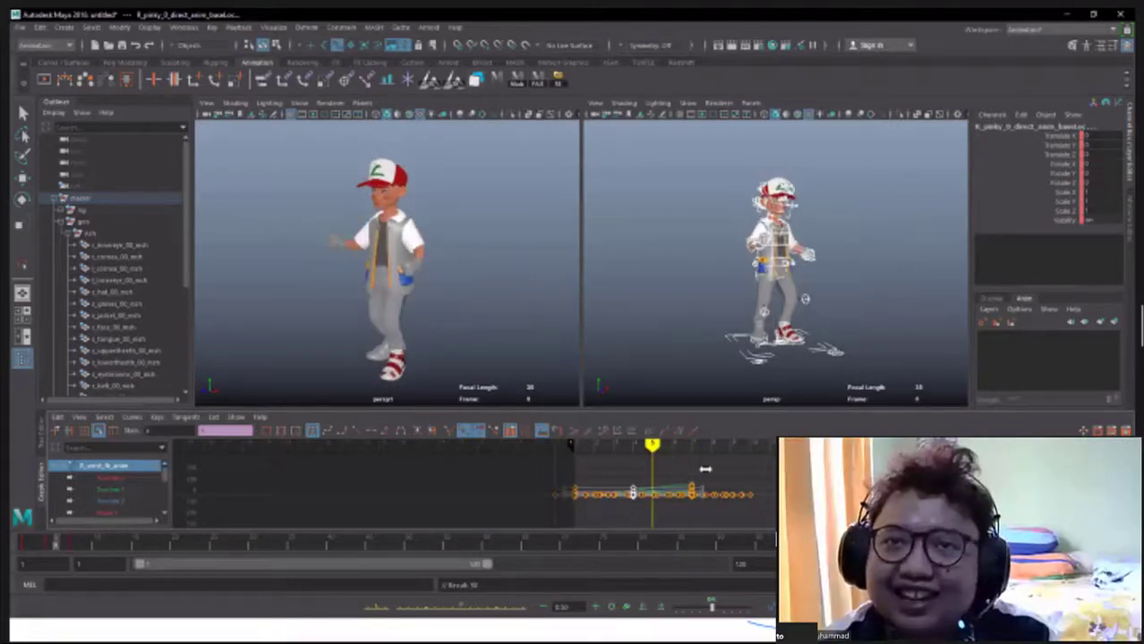
pyautogui.moveTo(590, 461); pyautogui.dragTo(580, 461)
pyautogui.hotkey('alt', ',')
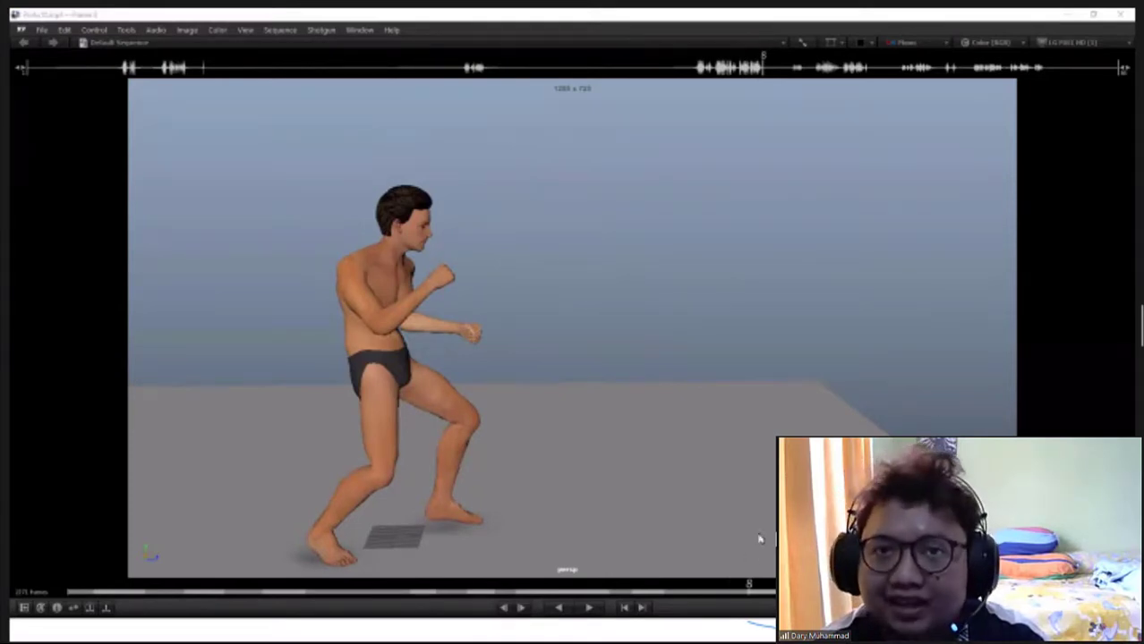
# Play the Pusta17 playblast in RV, replaying the girl sliding off the log, ending at frame 35
pyautogui.click(759, 538)
pyautogui.press('space')
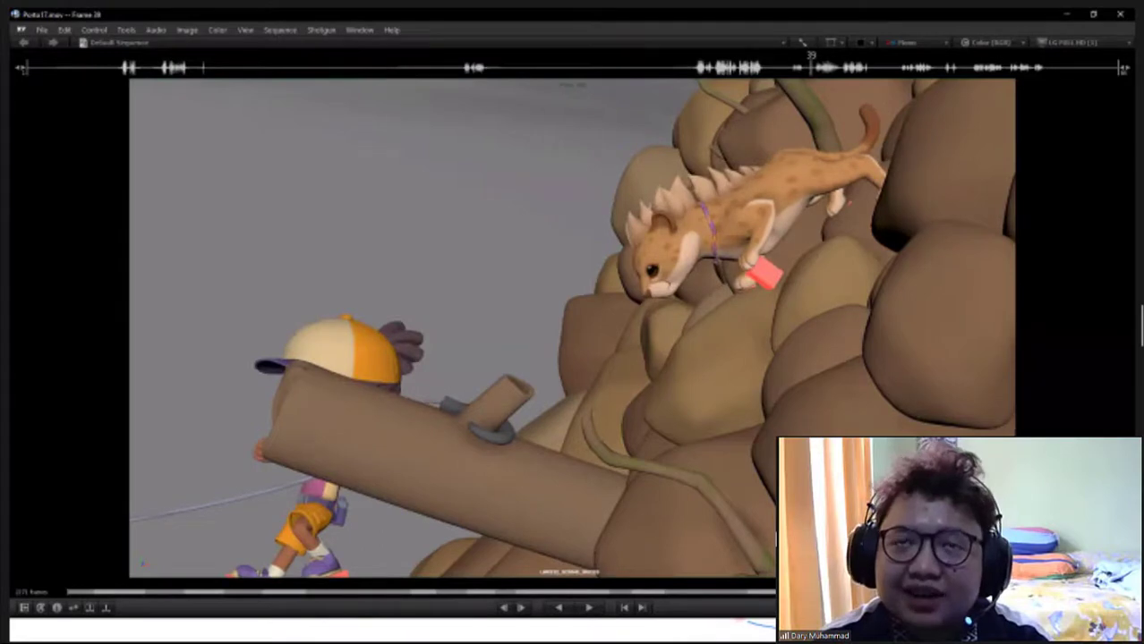
pyautogui.press('Left')
pyautogui.press('Left')
pyautogui.press('Left')
pyautogui.press('Left')
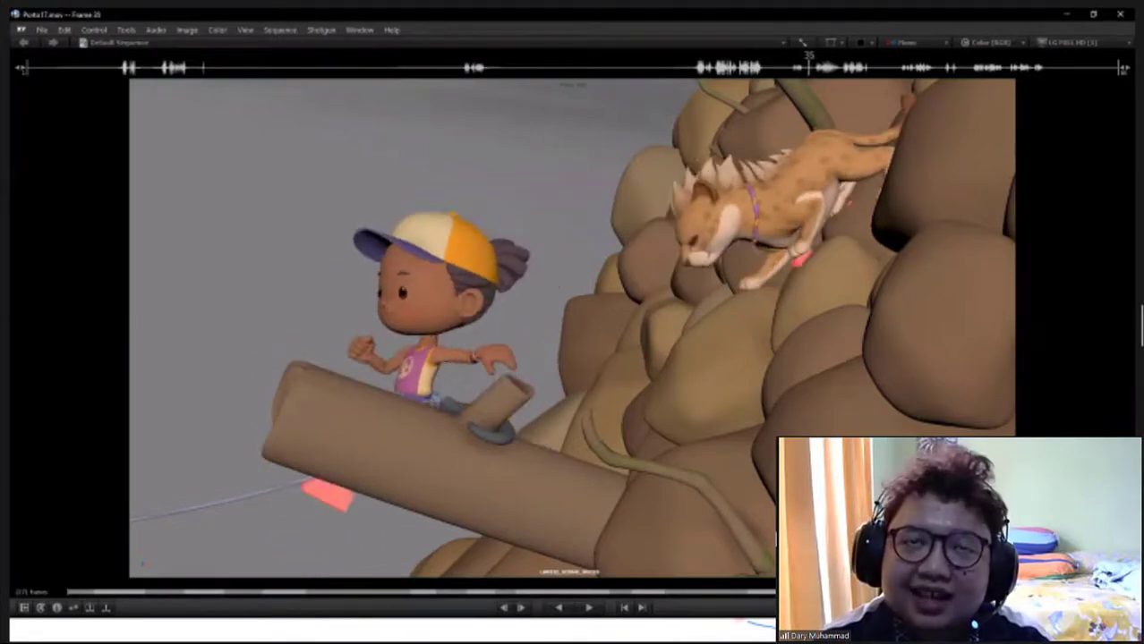
pyautogui.press('space')
pyautogui.press('space')
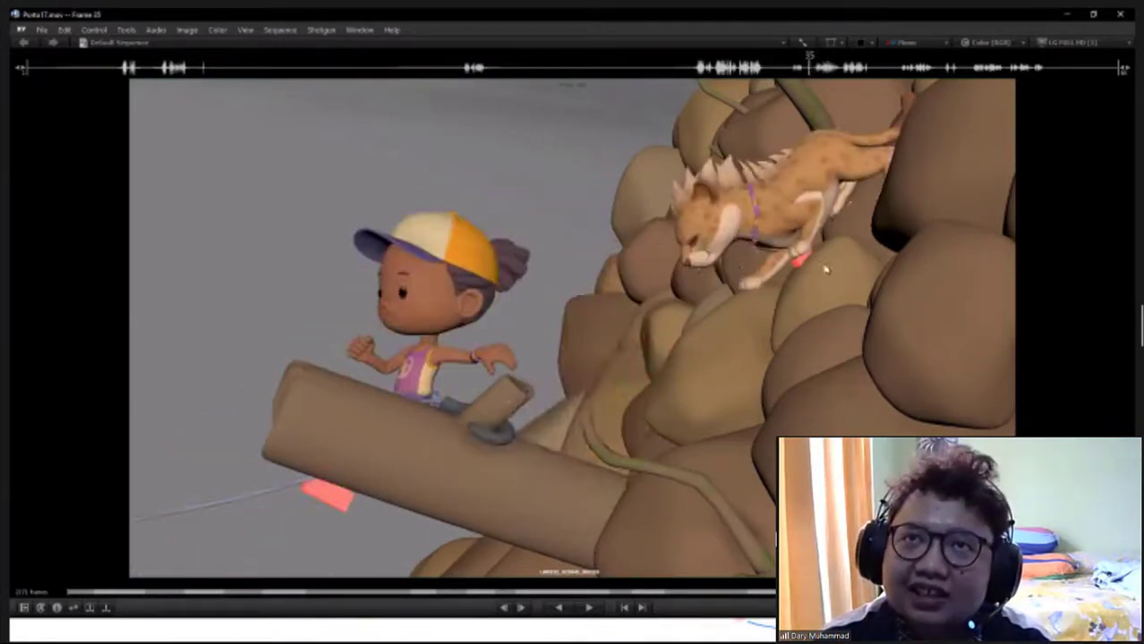
pyautogui.press('space')
pyautogui.press('space')
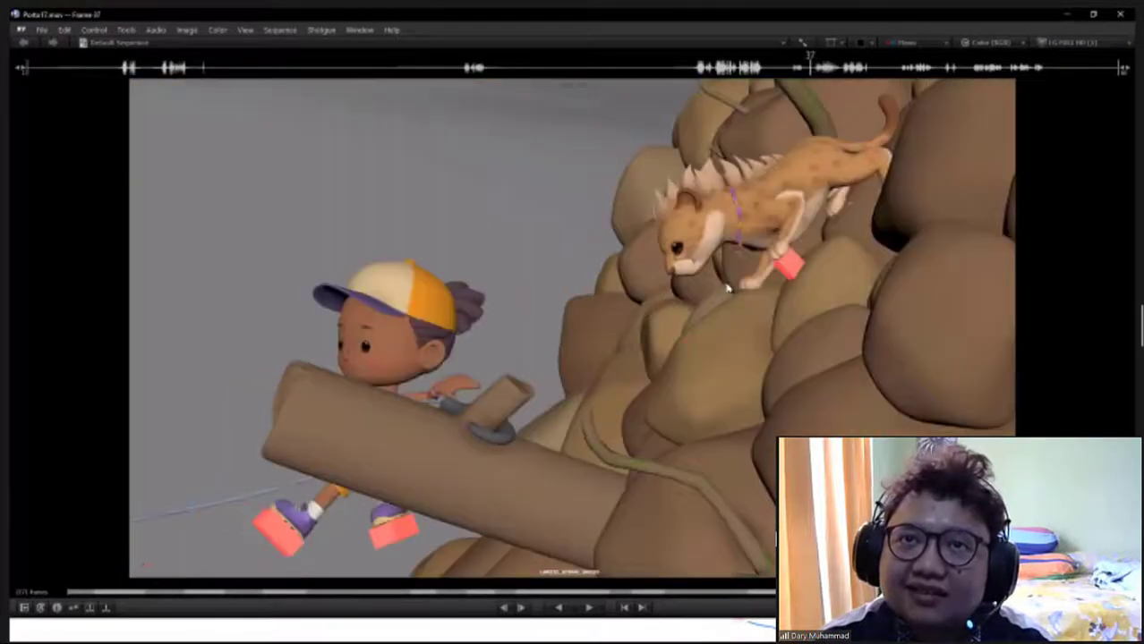
pyautogui.press('Left')
pyautogui.press('Left')
pyautogui.press('Left')
pyautogui.press('Left')
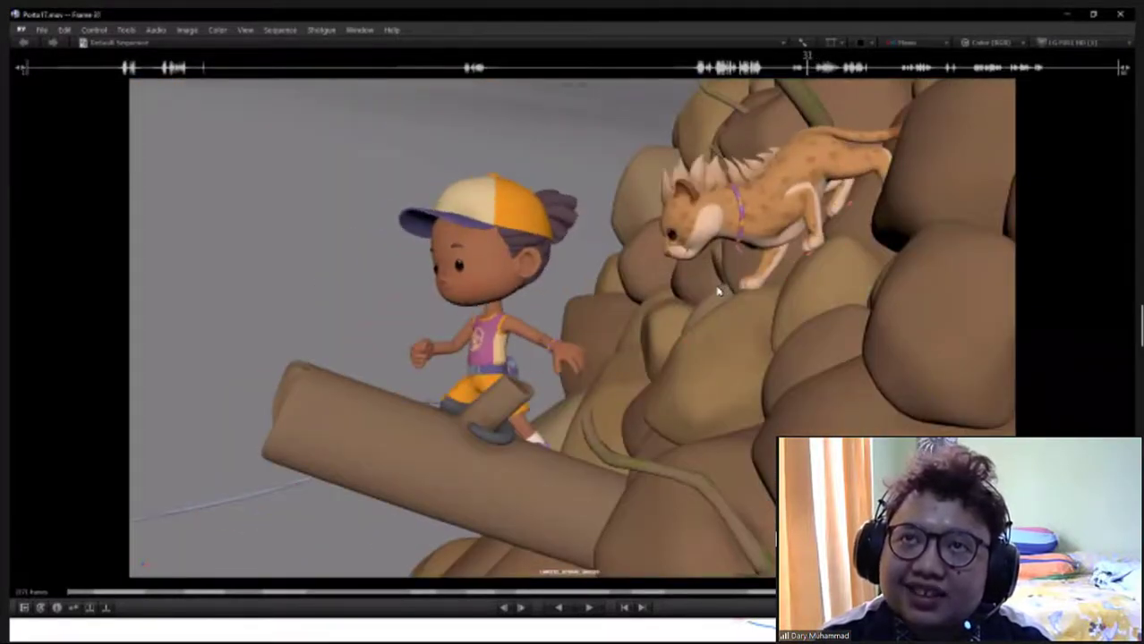
pyautogui.press('space')
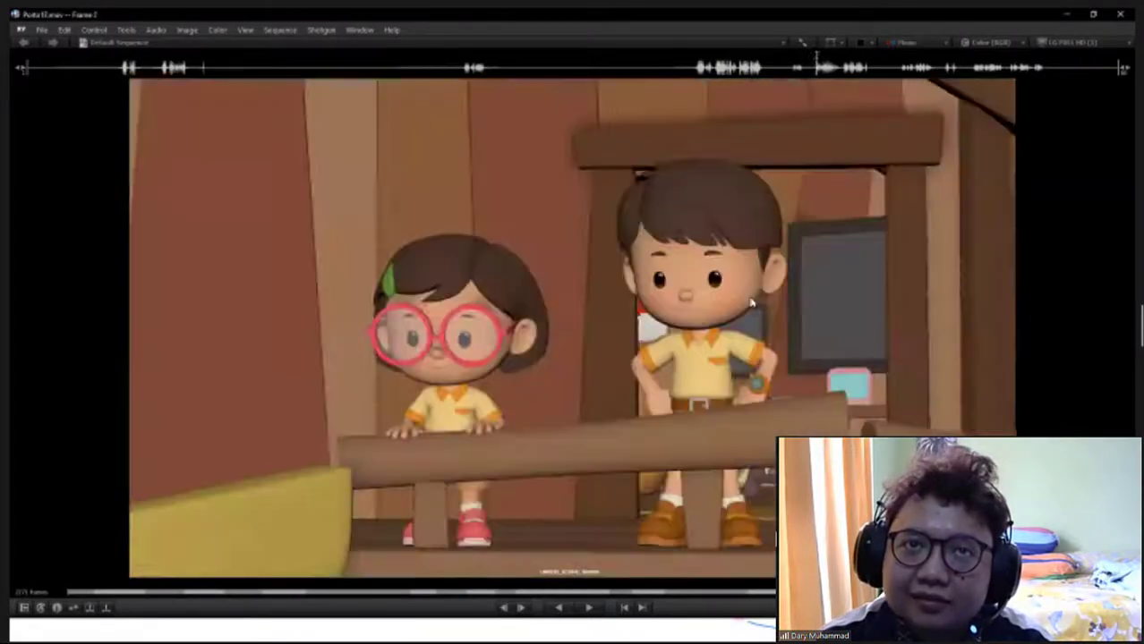
pyautogui.moveTo(754, 304); pyautogui.dragTo(716, 315)
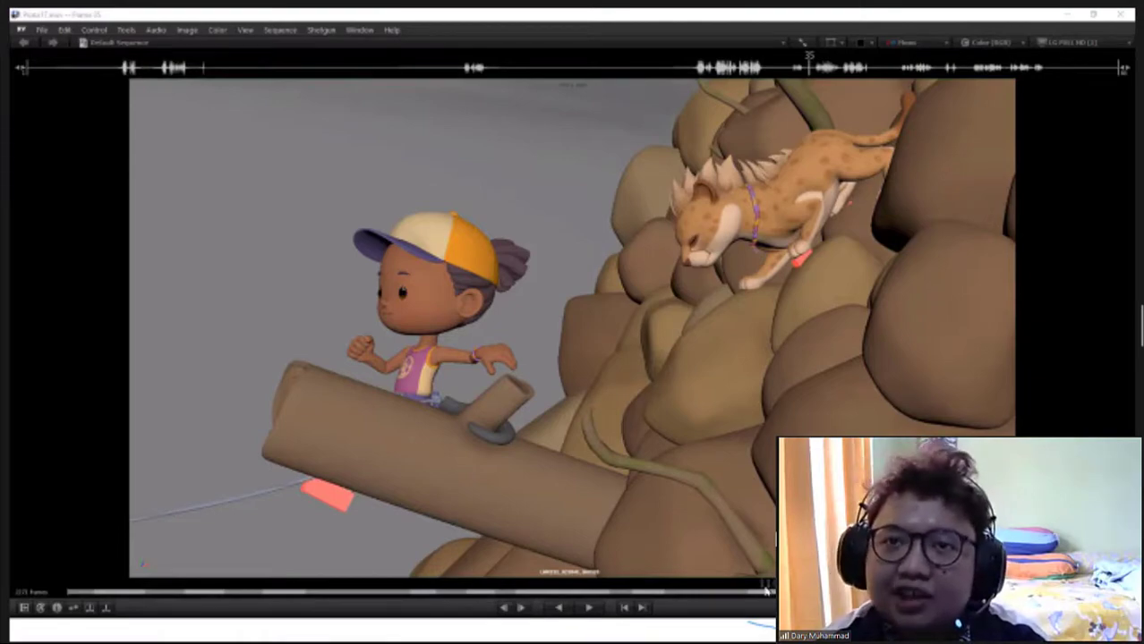
# Scrub the RV timeline back to the red-haired girl shot, checking frames 48 and 55
pyautogui.moveTo(765, 590); pyautogui.dragTo(690, 598)
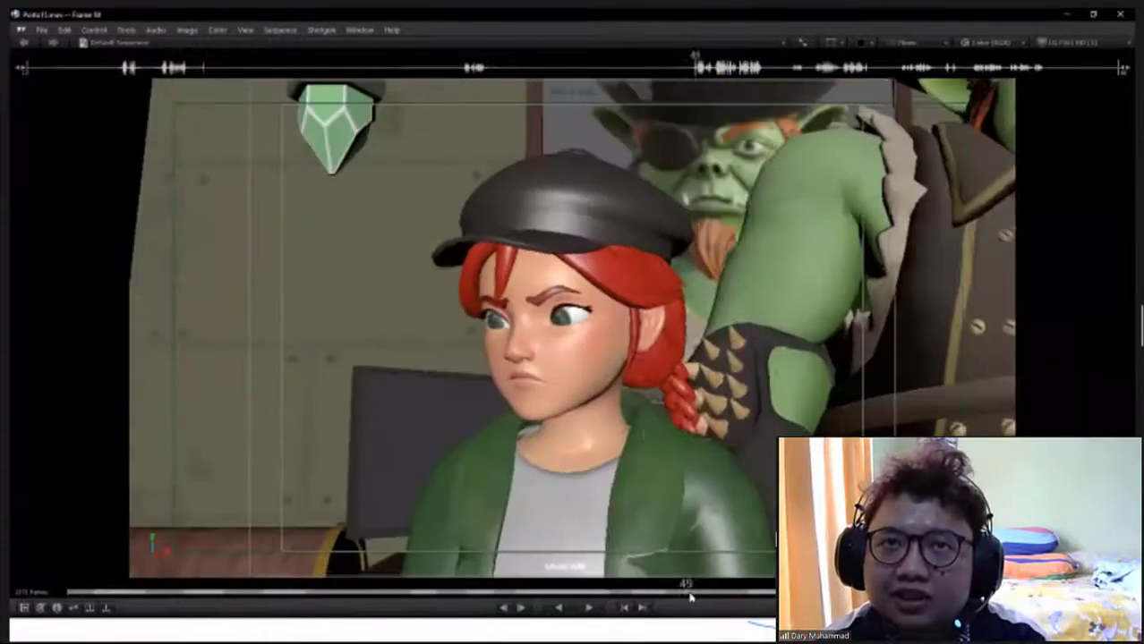
pyautogui.moveTo(690, 598); pyautogui.dragTo(685, 593)
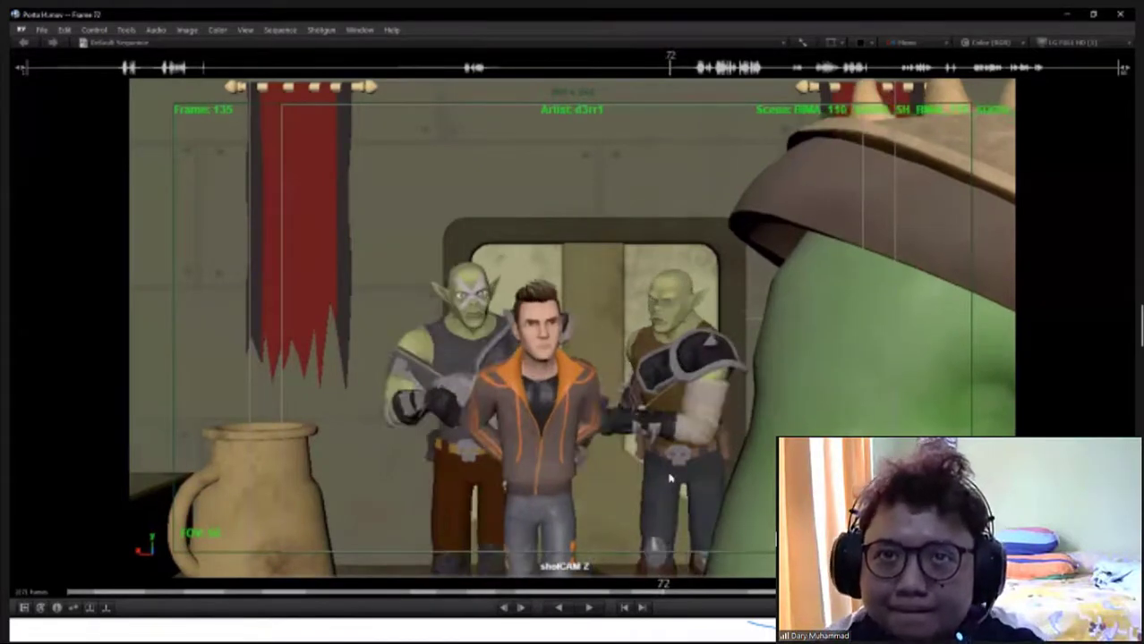
pyautogui.moveTo(636, 484)
pyautogui.mouseDown()
pyautogui.moveTo(609, 486)
pyautogui.moveTo(641, 497)
pyautogui.moveTo(654, 585)
pyautogui.moveTo(615, 582)
pyautogui.mouseUp()
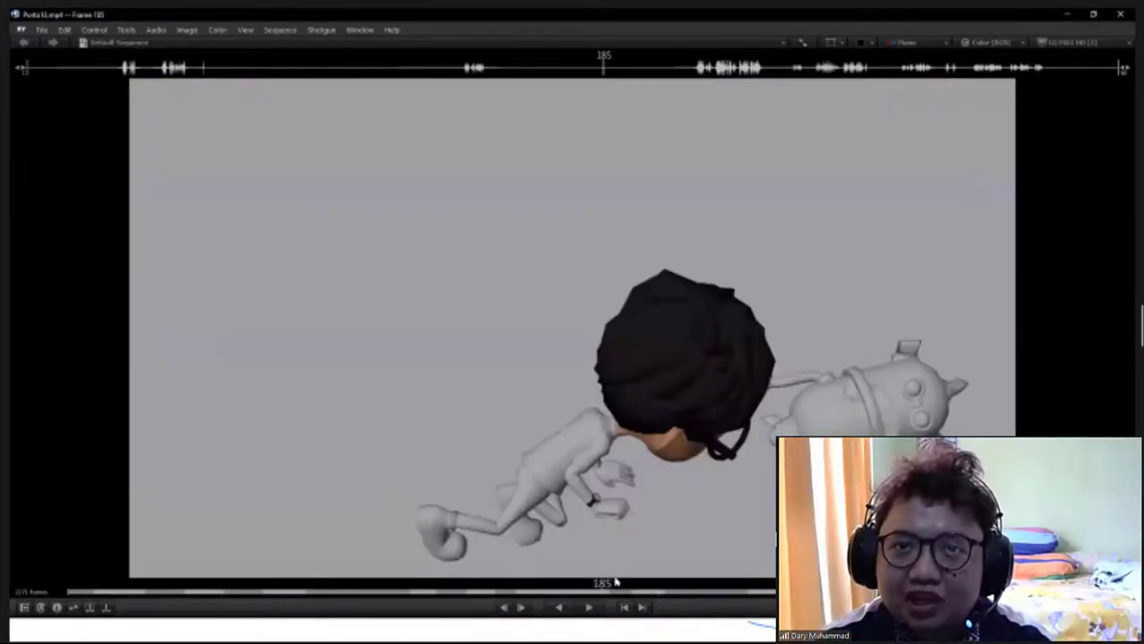
# Scrub RV to frame 12 of the next shot
pyautogui.moveTo(632, 545)
pyautogui.mouseDown()
pyautogui.moveTo(650, 528)
pyautogui.moveTo(641, 534)
pyautogui.mouseUp()
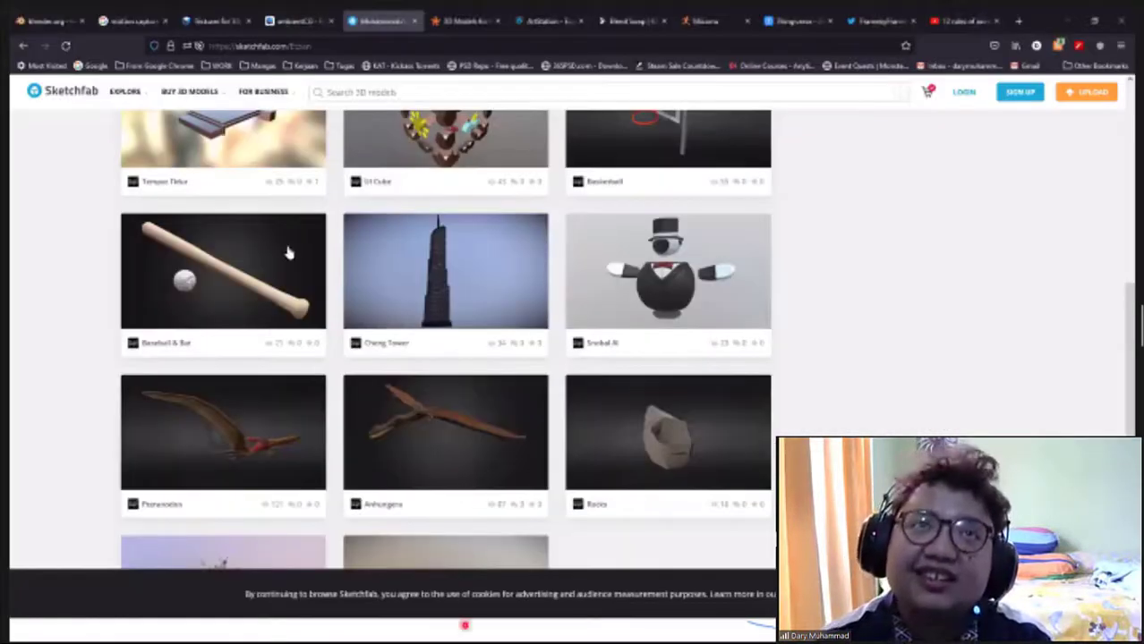
# Search YouTube for 'classic disney animation process'
pyautogui.click(936, 21)
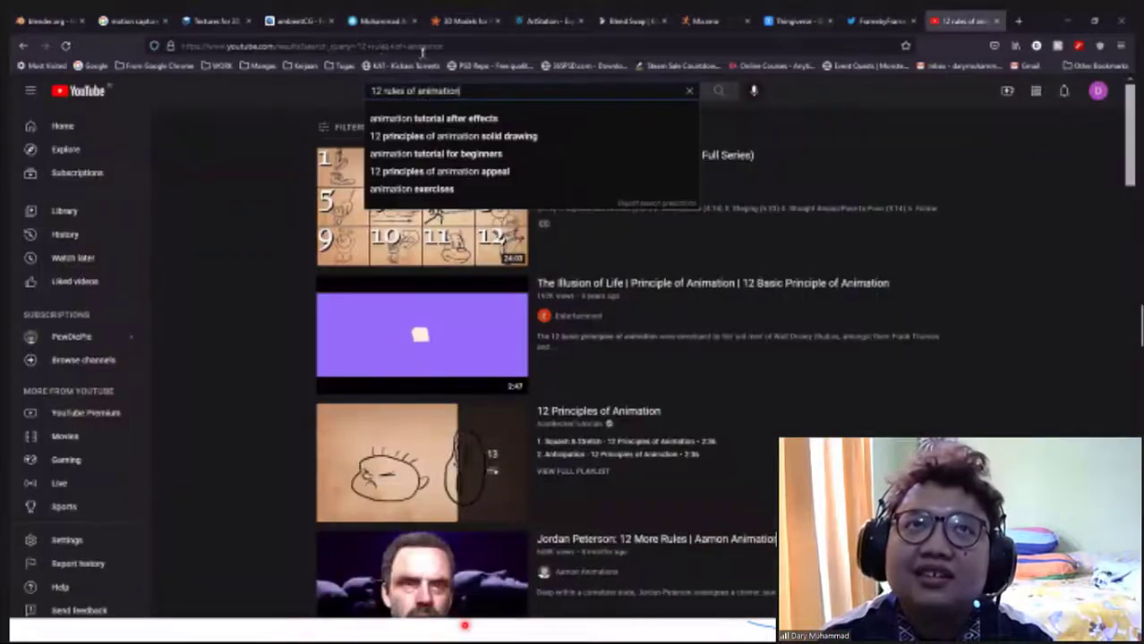
pyautogui.write('cl')
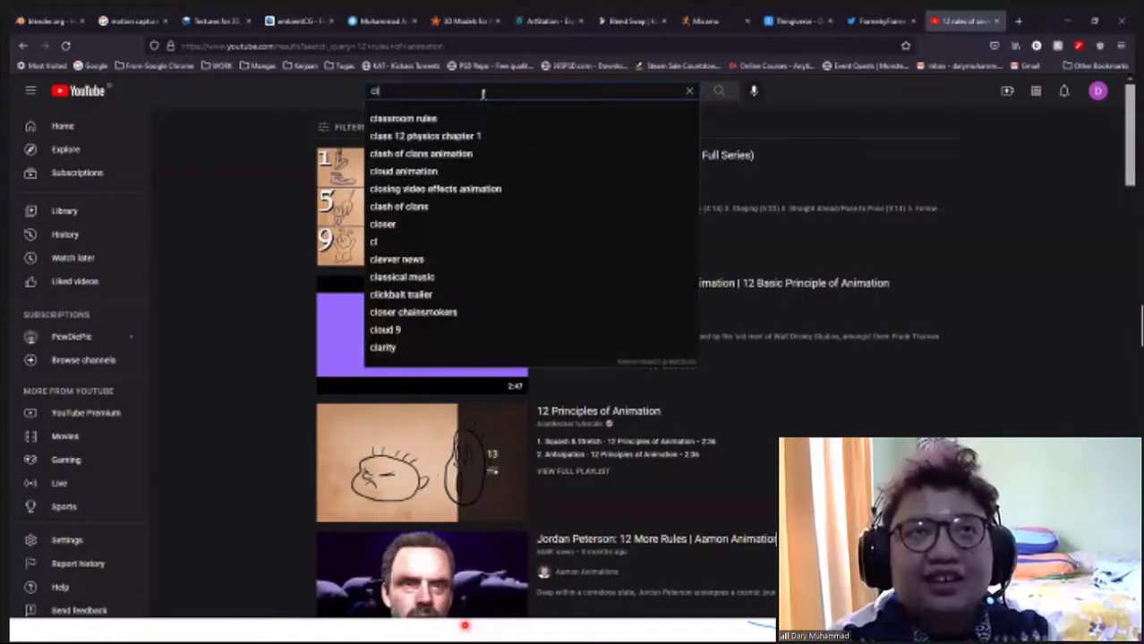
pyautogui.write('assic dis')
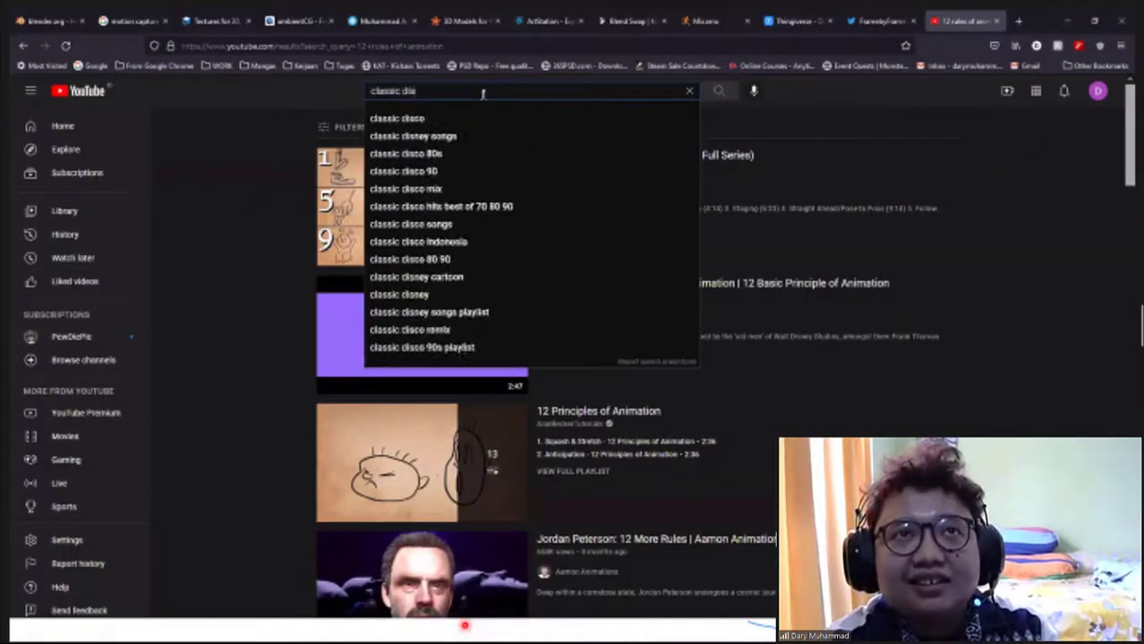
pyautogui.write('ney anima')
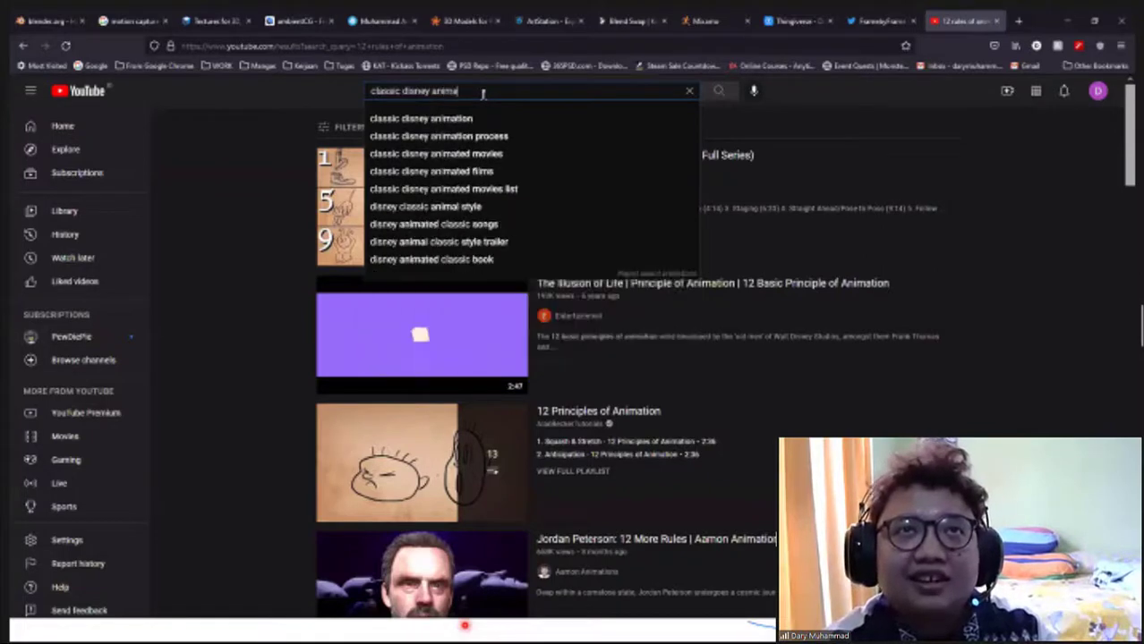
pyautogui.write('tyion')
pyautogui.press('BackSpace')
pyautogui.press('BackSpace')
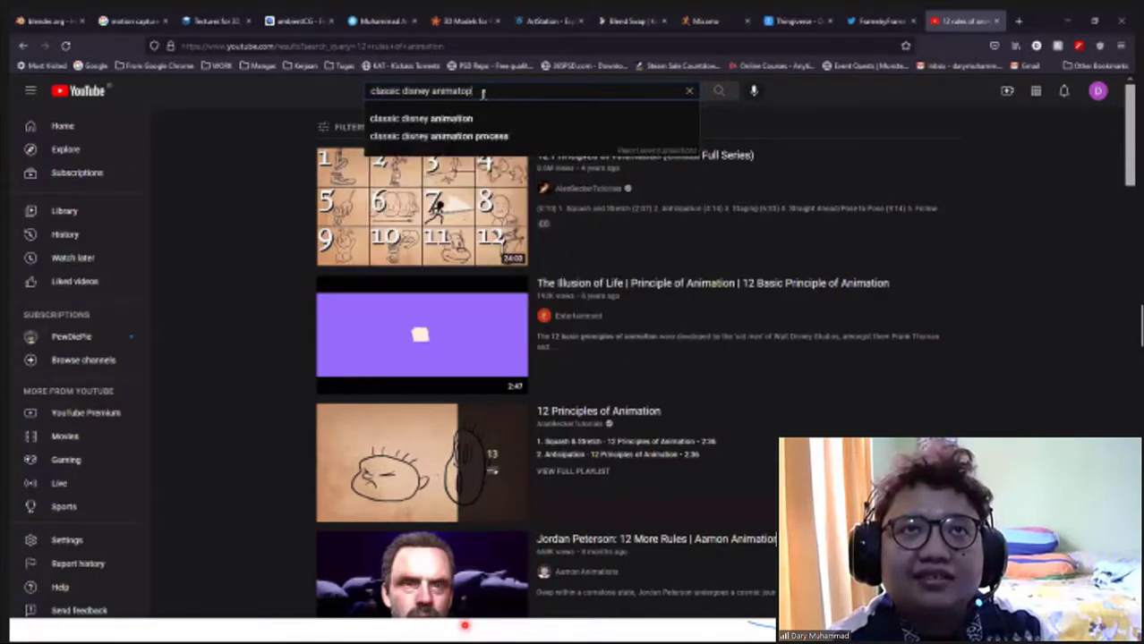
pyautogui.write('io')
pyautogui.press('Down')
pyautogui.press('Down')
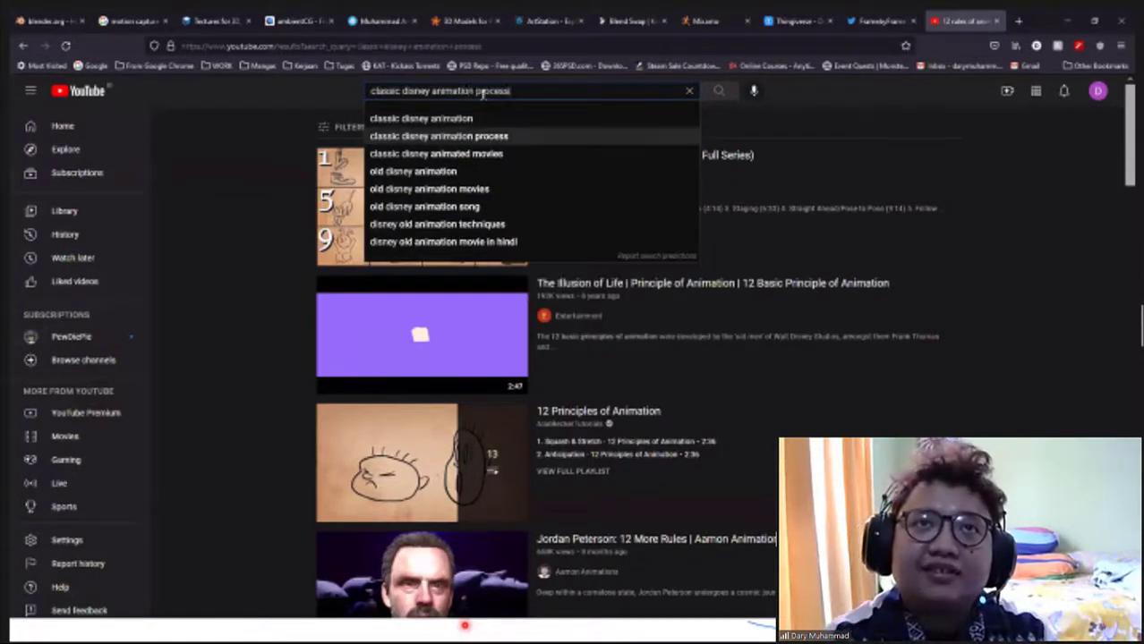
pyautogui.press('Return')
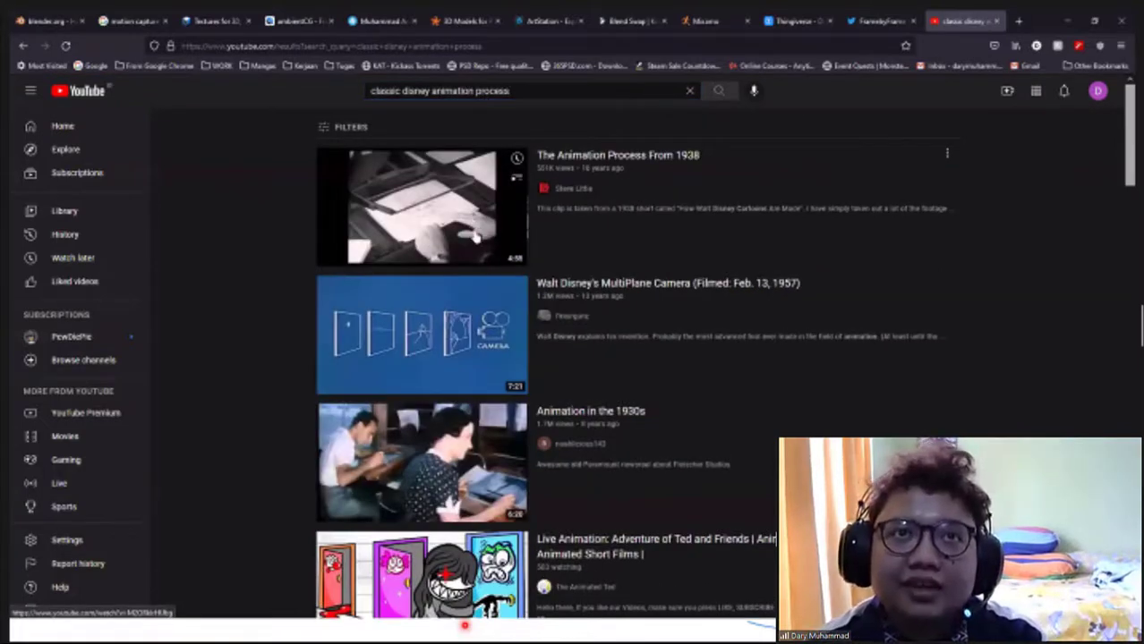
# Open The Animation Process From 1938, skip the ad, and jump ahead to about 1:35
pyautogui.click(476, 236)
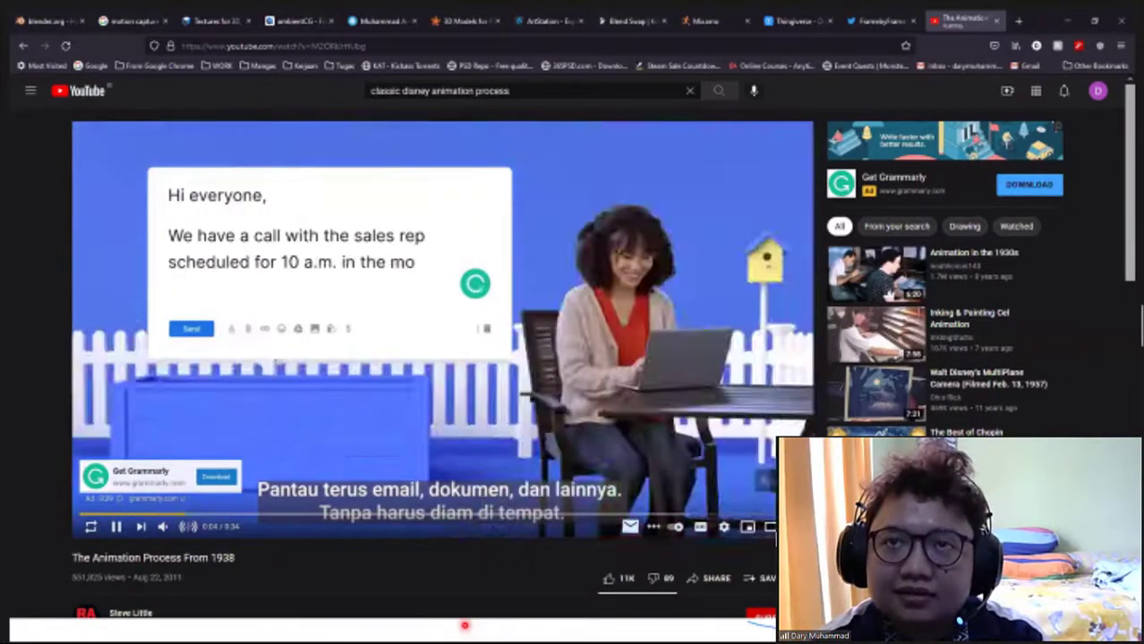
pyautogui.click(765, 481)
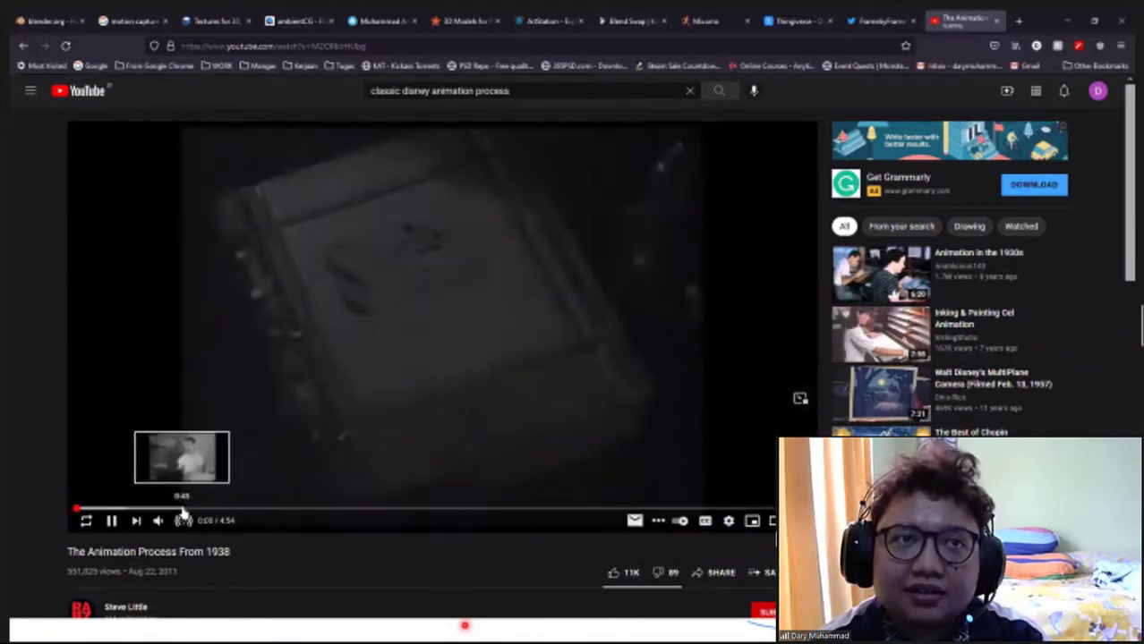
pyautogui.click(182, 510)
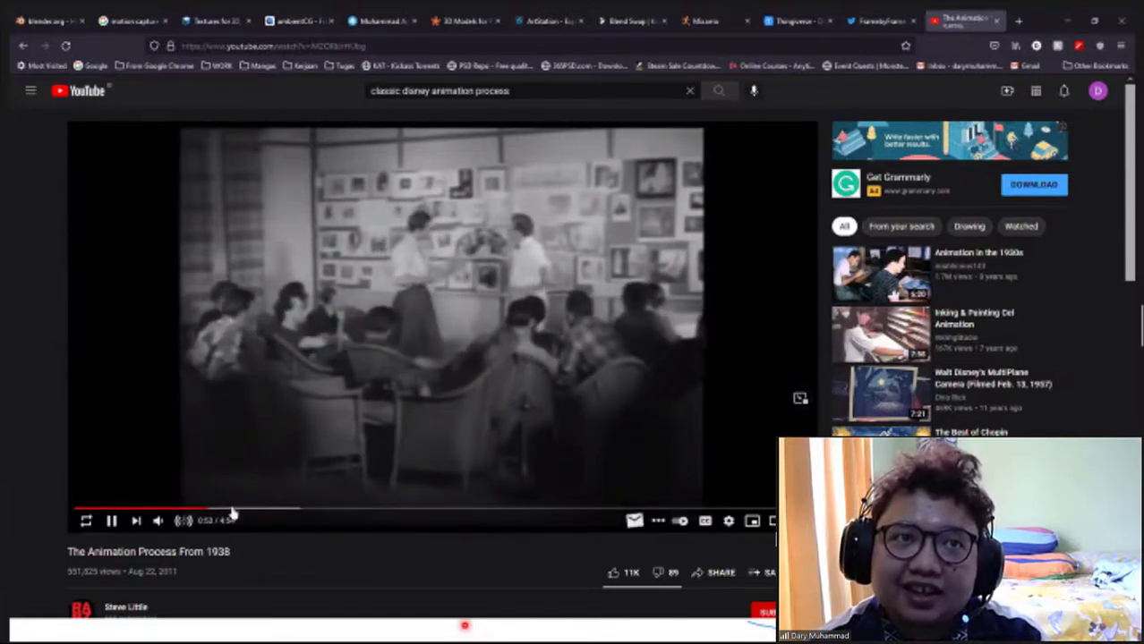
pyautogui.click(225, 511)
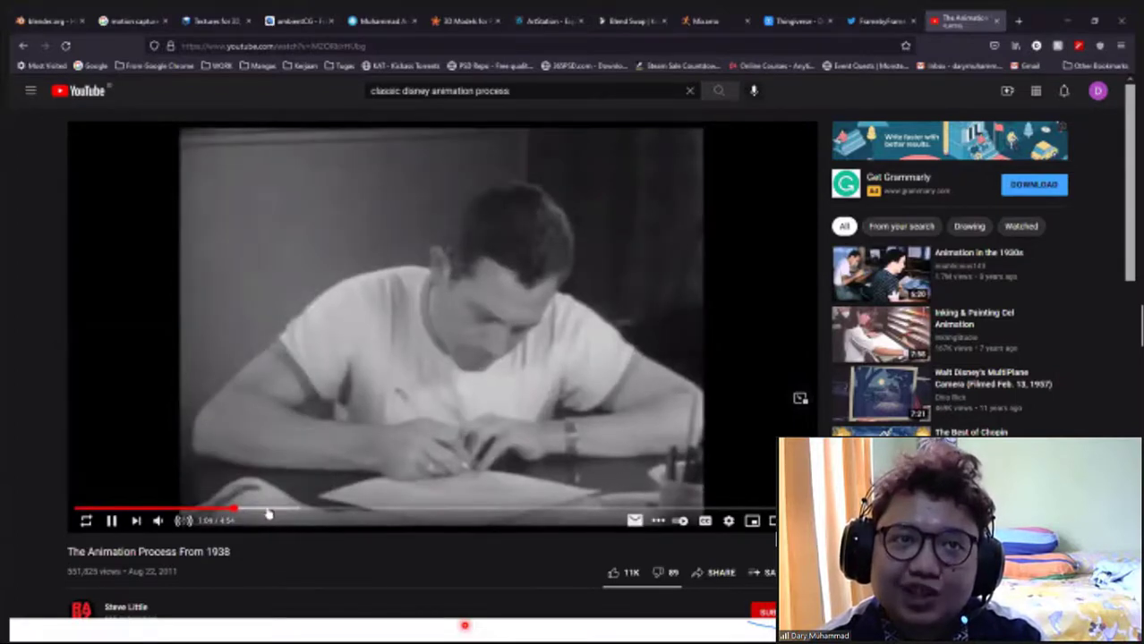
pyautogui.click(266, 511)
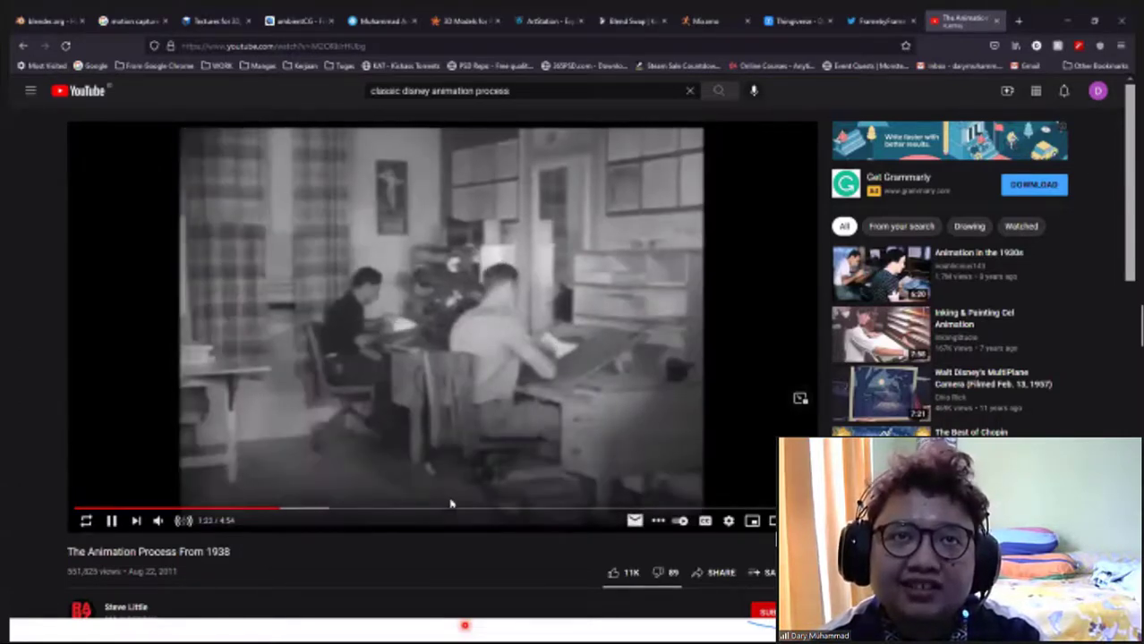
pyautogui.click(318, 514)
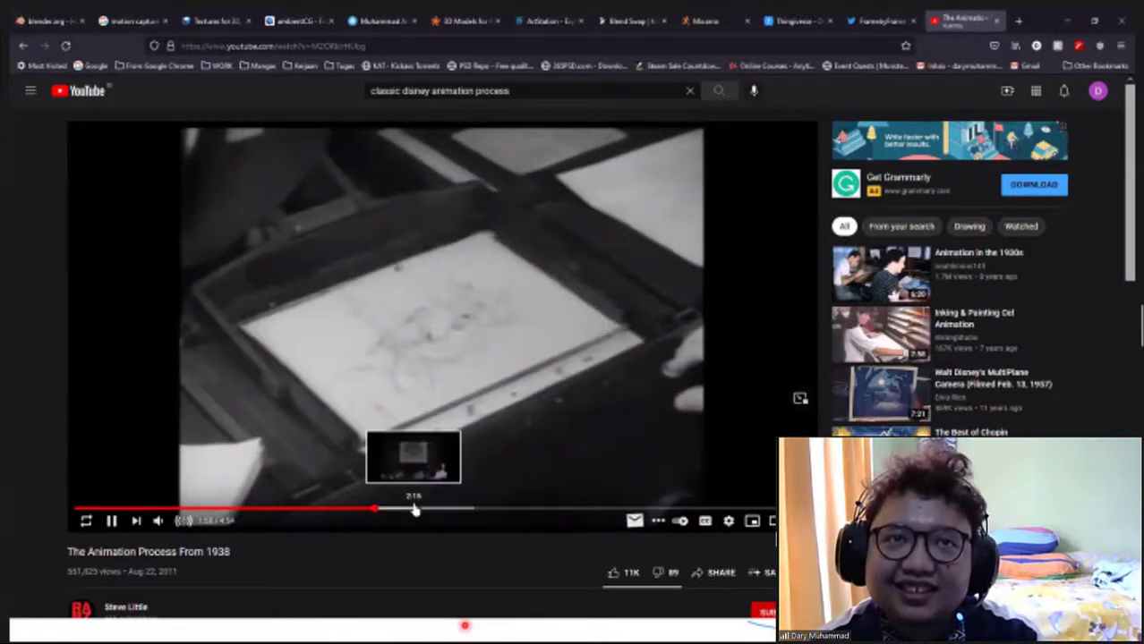
# Skip through the video from about 2:16 past 3:42 to the animation cels scene
pyautogui.click(415, 510)
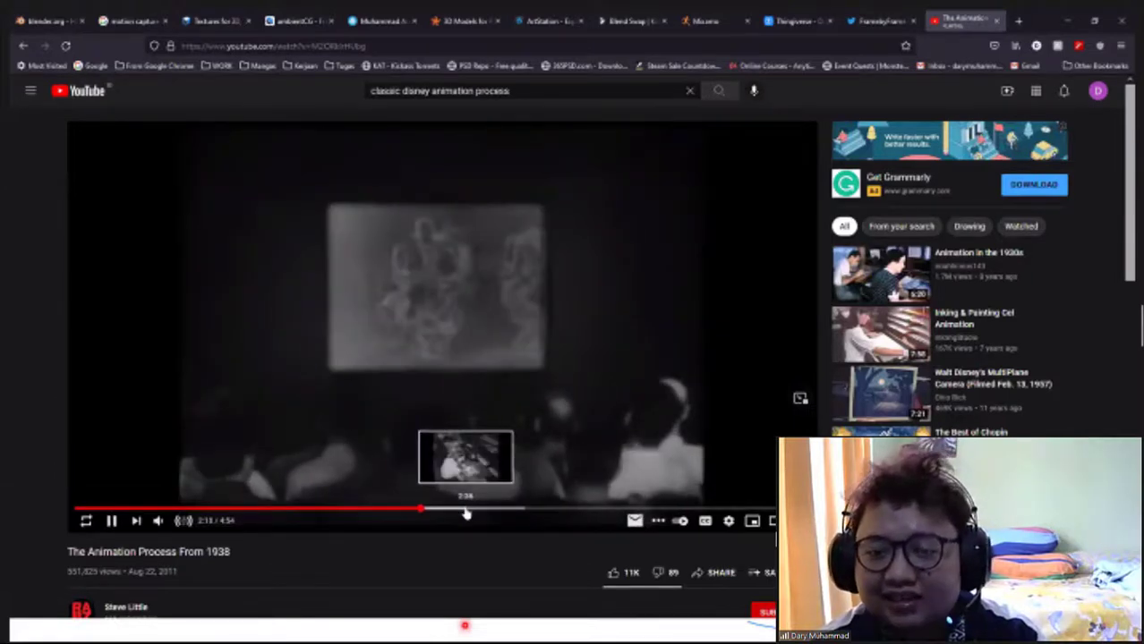
pyautogui.click(480, 511)
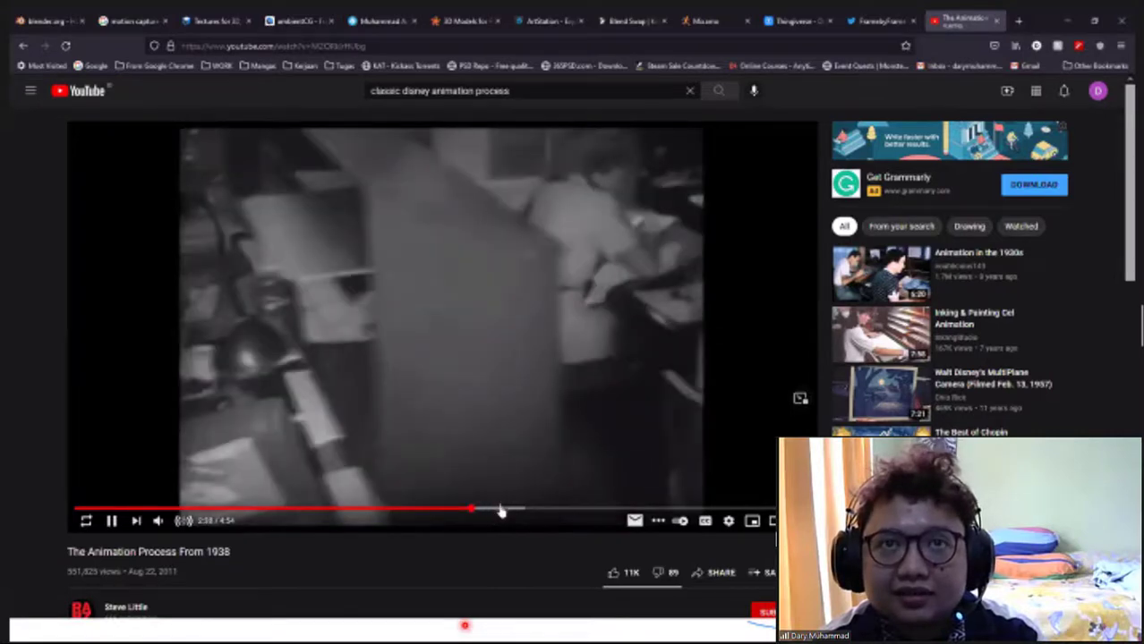
pyautogui.click(501, 511)
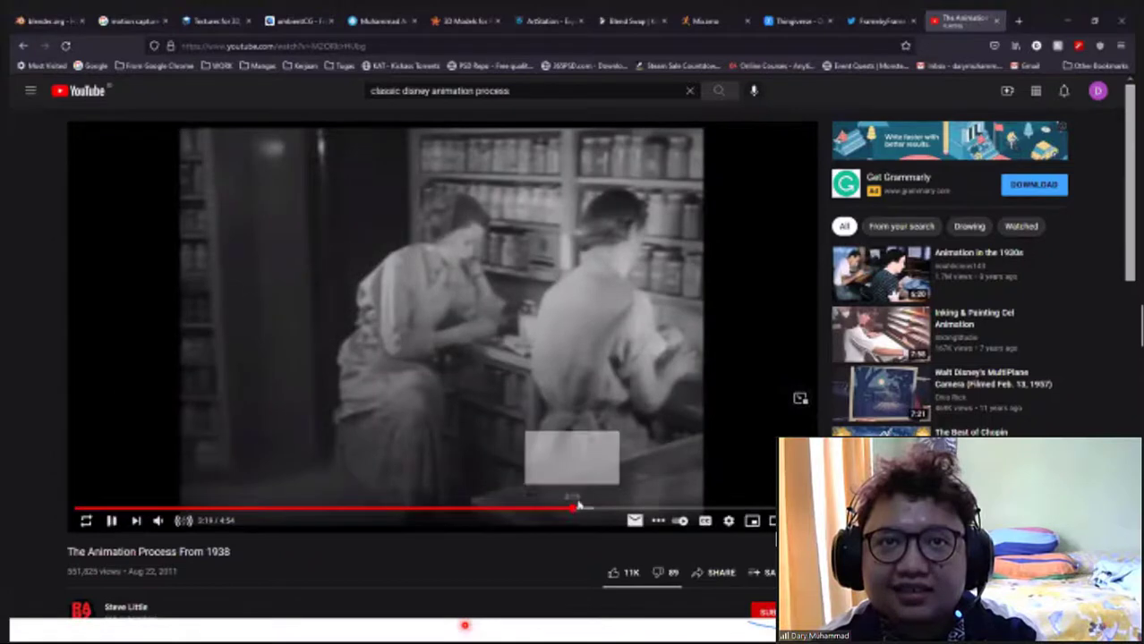
pyautogui.click(574, 508)
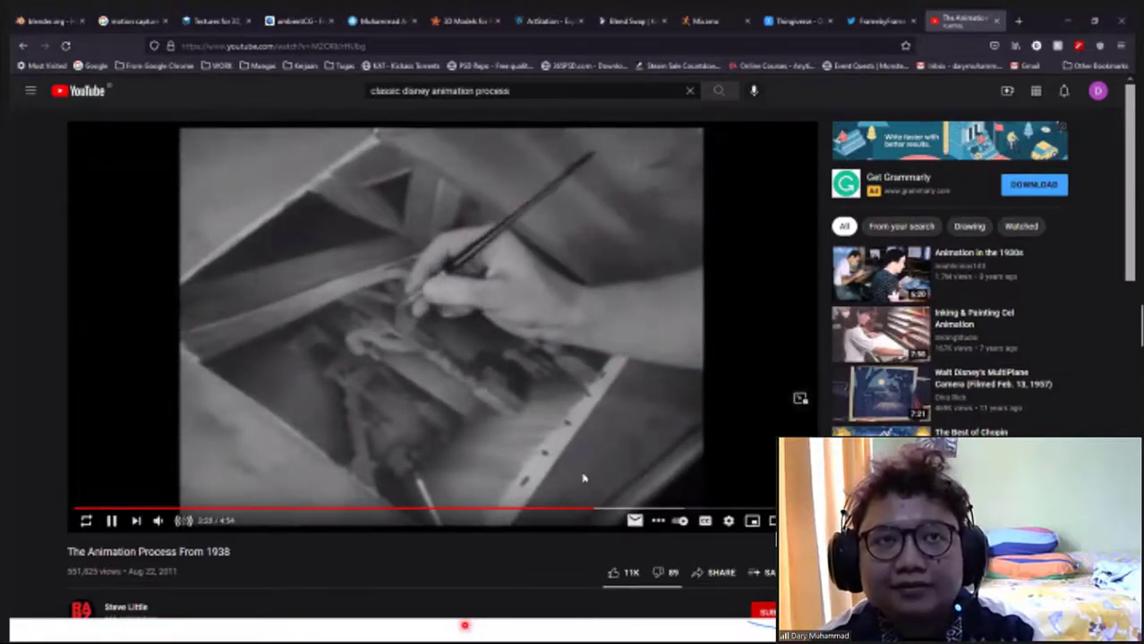
pyautogui.click(630, 509)
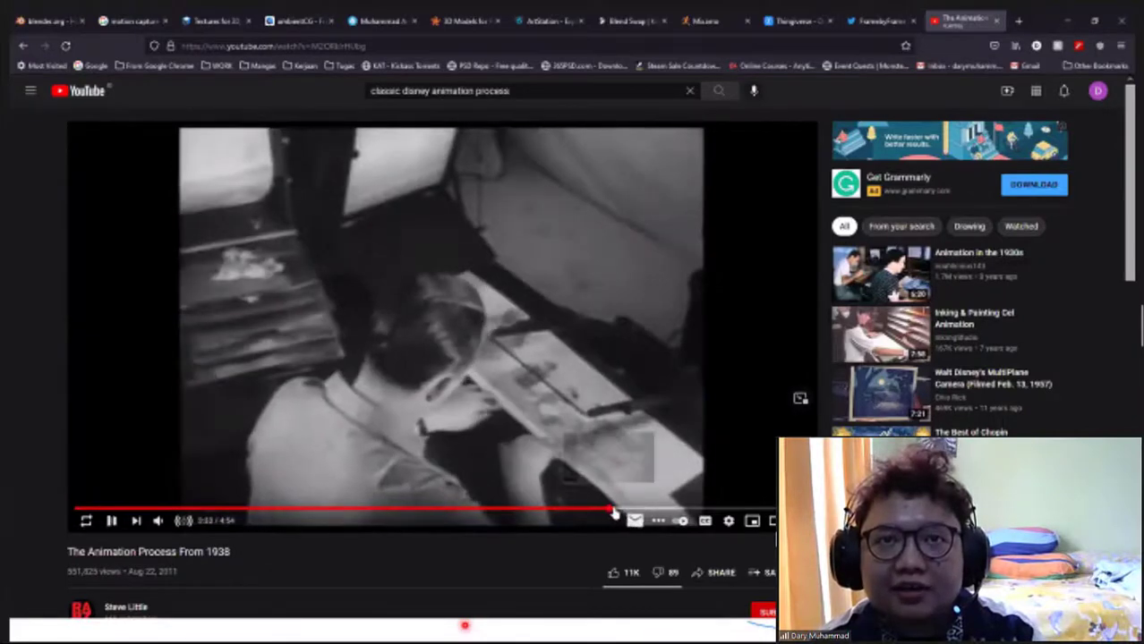
pyautogui.click(609, 510)
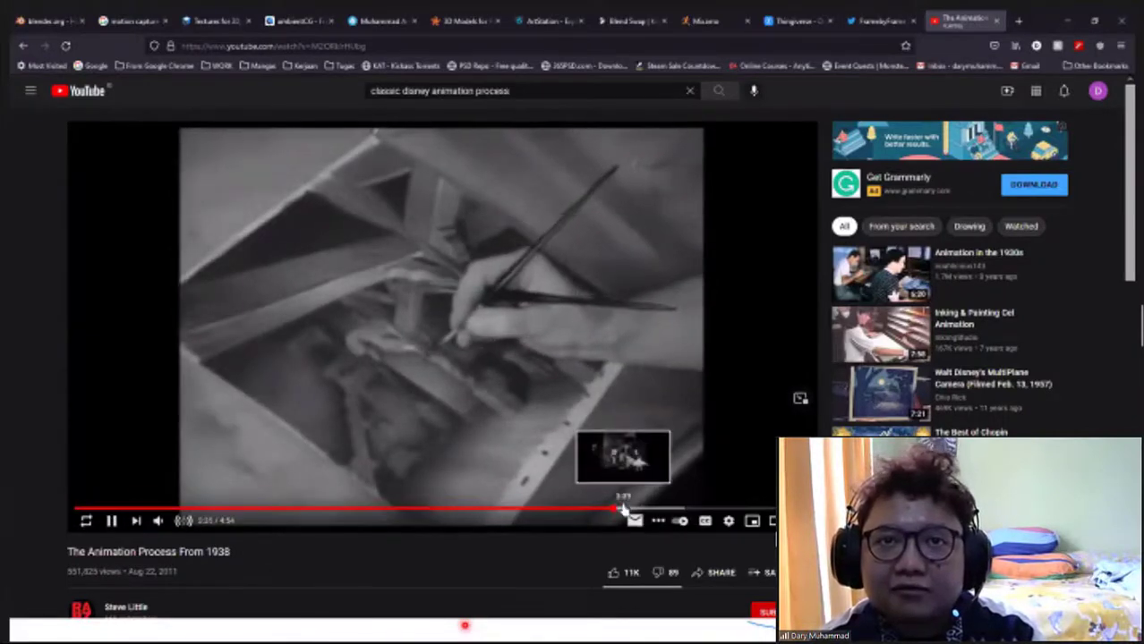
pyautogui.click(631, 509)
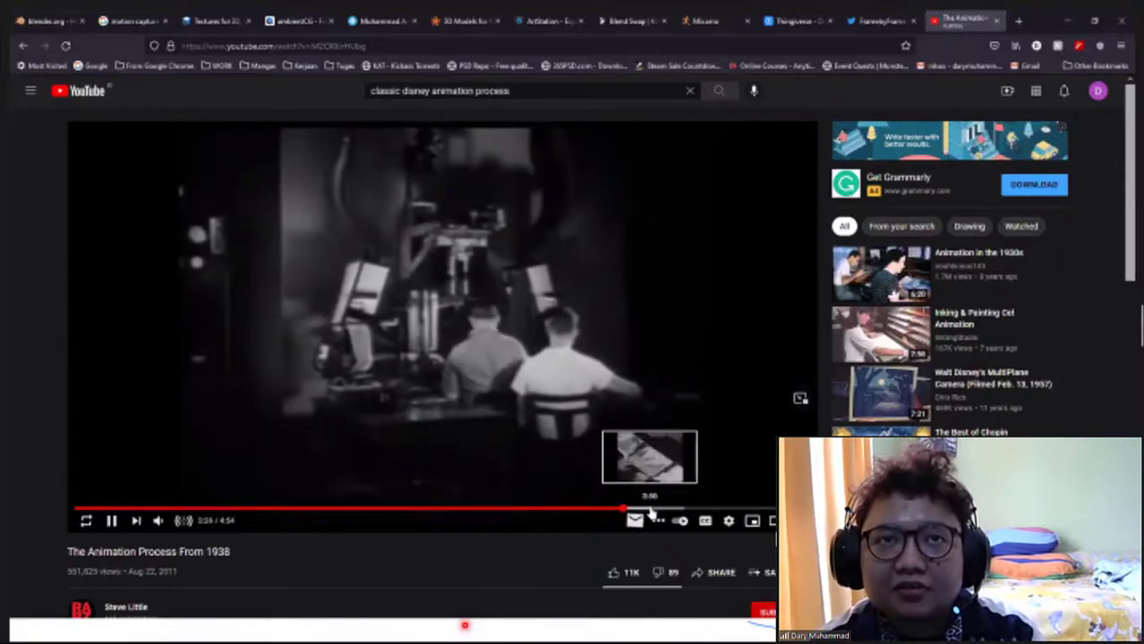
pyautogui.click(653, 510)
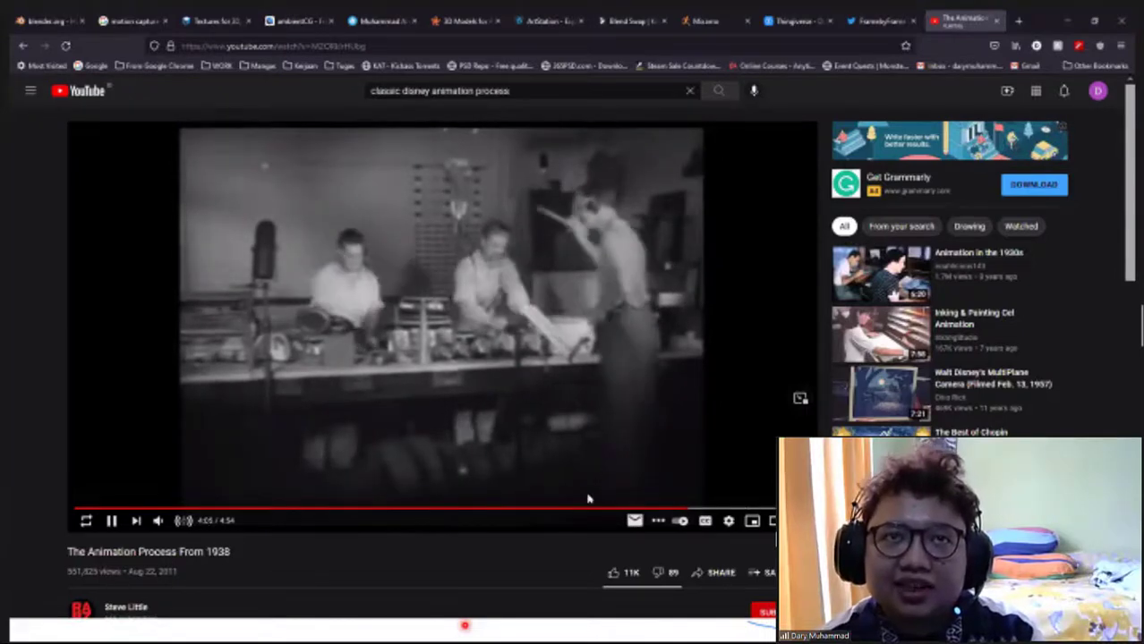
# Rewind The Animation Process From 1938 five seconds and pause it at 4:17
pyautogui.press('Left')
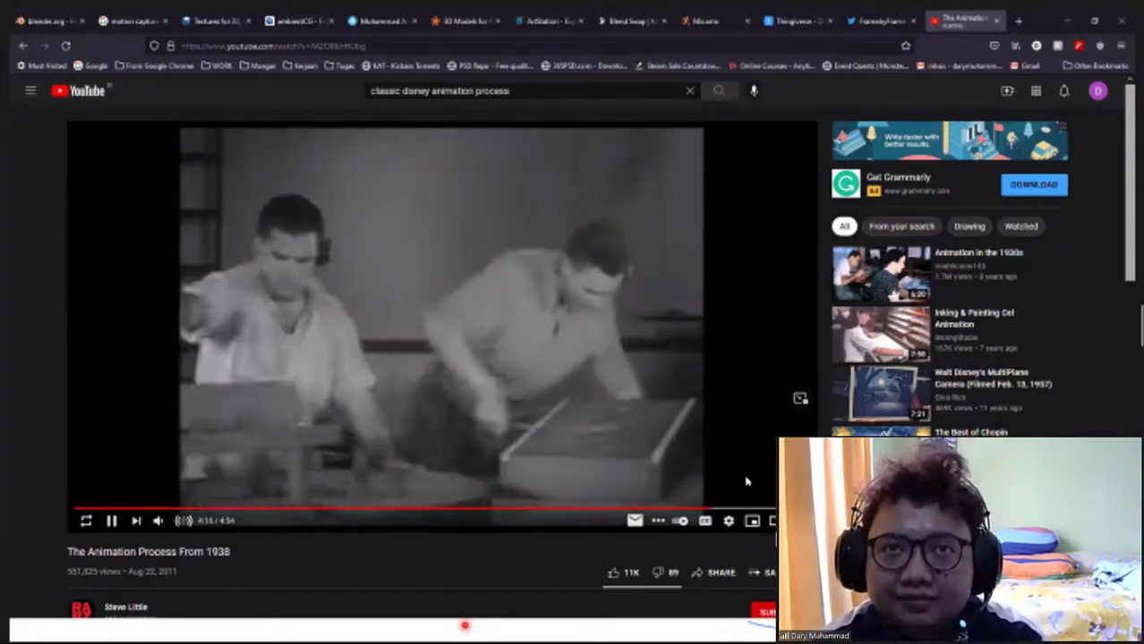
pyautogui.click(746, 482)
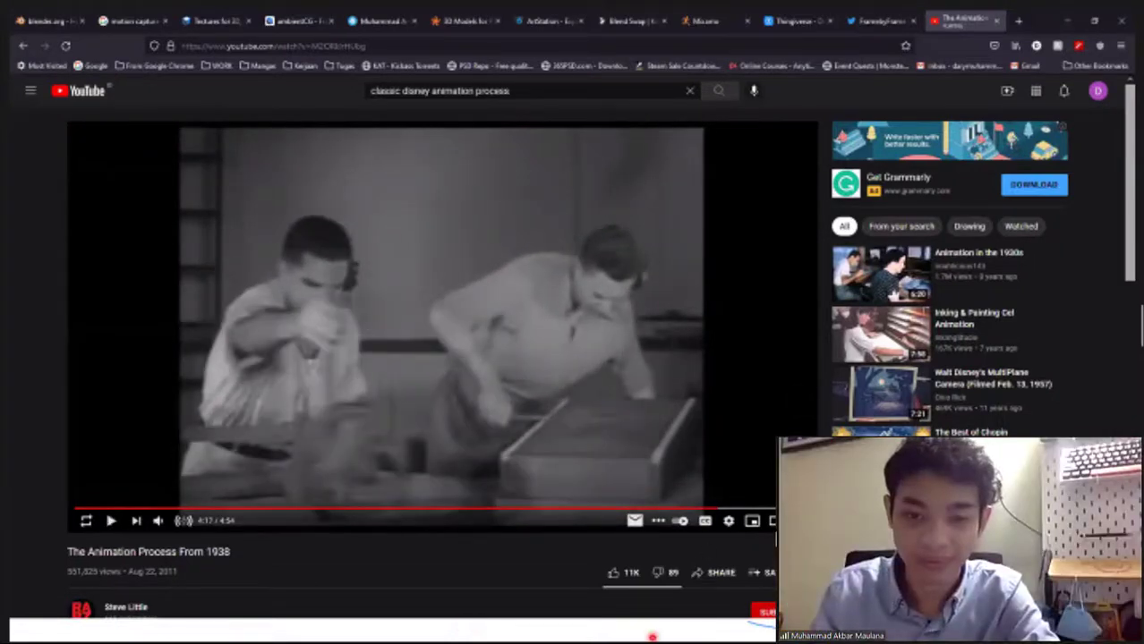